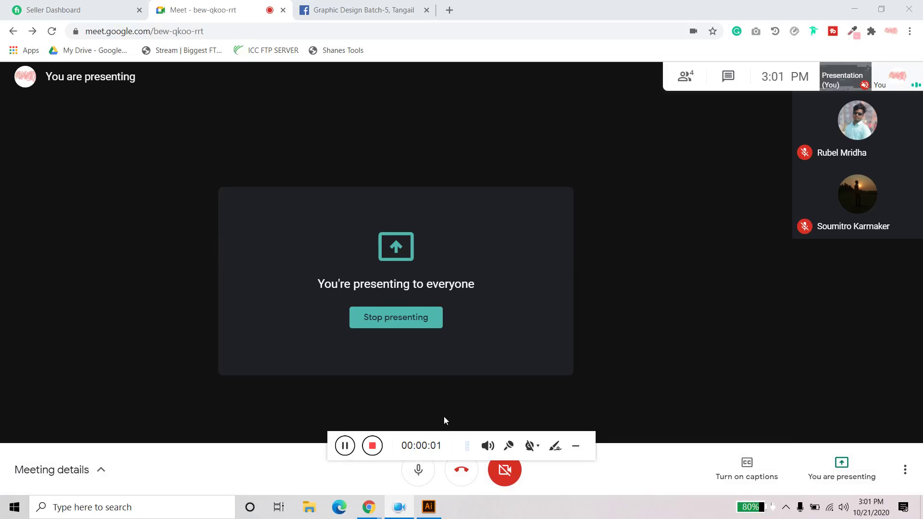
Step: Delete Artboard 2, leaving one blank artboard centered in the window
{"action": "mouse_move", "coordinate": [385, 433]}
{"action": "left_mouse_down"}
{"action": "mouse_move", "coordinate": [490, 486]}
{"action": "mouse_move", "coordinate": [464, 508]}
{"action": "left_mouse_up"}
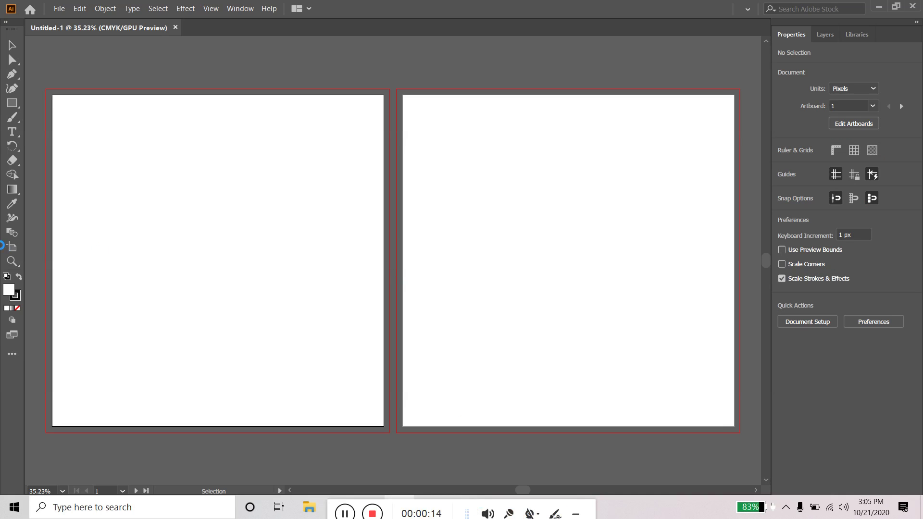
{"action": "left_click", "coordinate": [12, 247]}
{"action": "left_click", "coordinate": [487, 224]}
{"action": "key", "text": "Delete"}
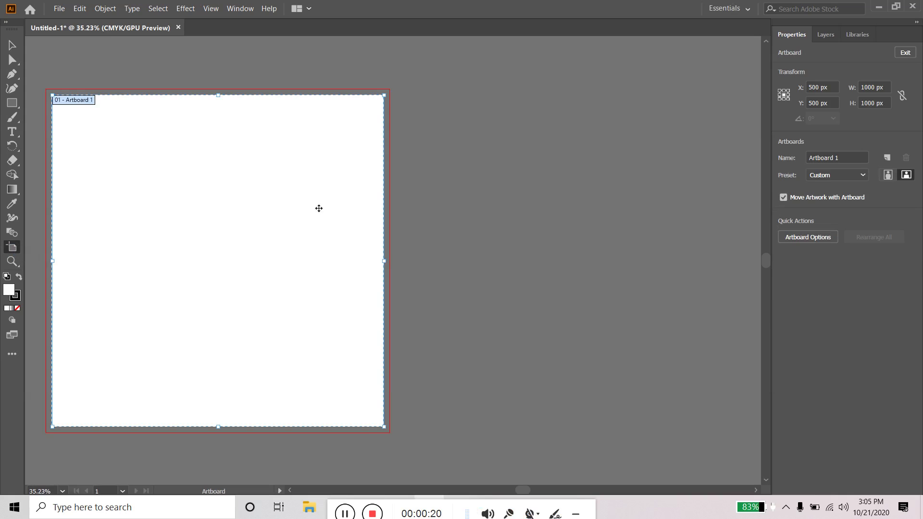
{"action": "key", "text": "v"}
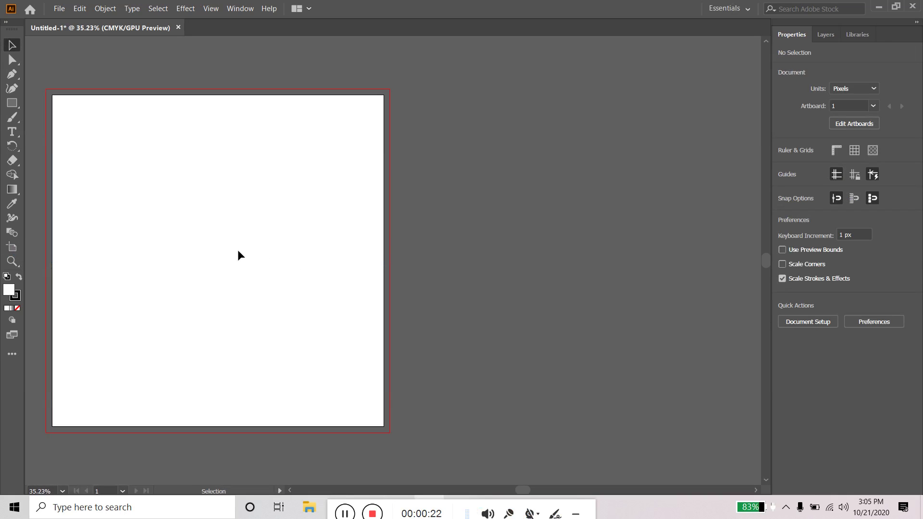
{"action": "left_click_drag", "start_coordinate": [256, 262], "coordinate": [377, 254]}
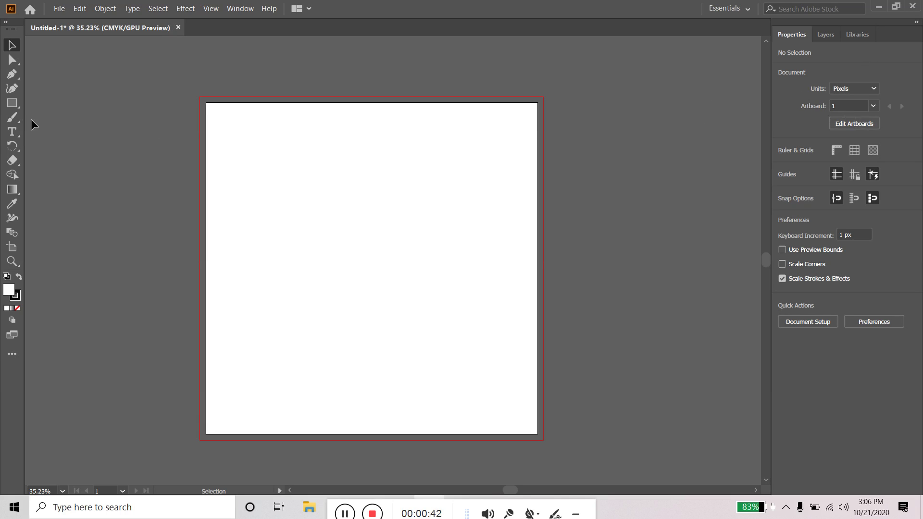
{"action": "left_click", "coordinate": [9, 104]}
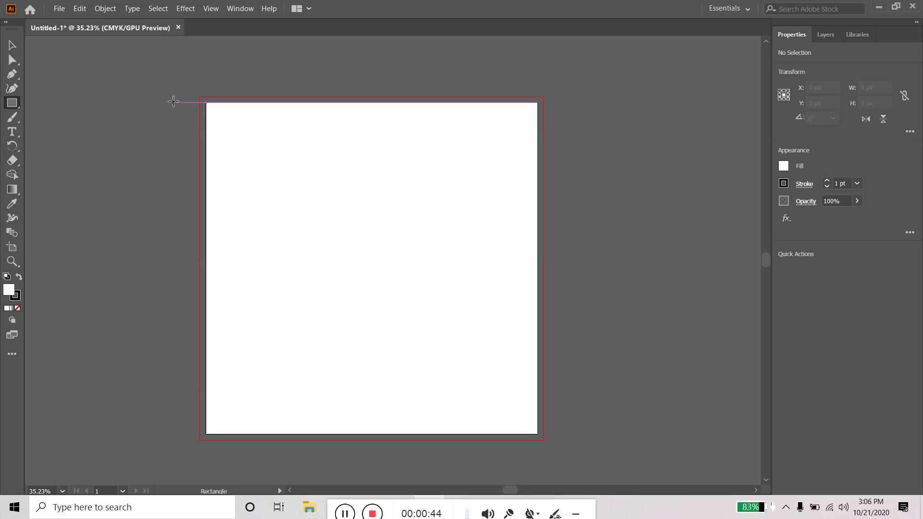
{"action": "left_click_drag", "start_coordinate": [174, 97], "coordinate": [202, 126]}
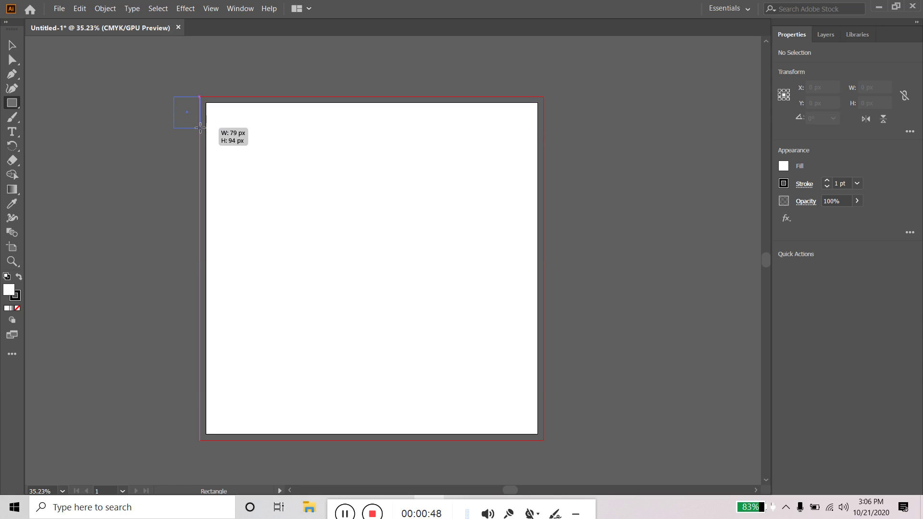
{"action": "left_click_drag", "start_coordinate": [203, 126], "coordinate": [171, 110]}
{"action": "key", "text": "v"}
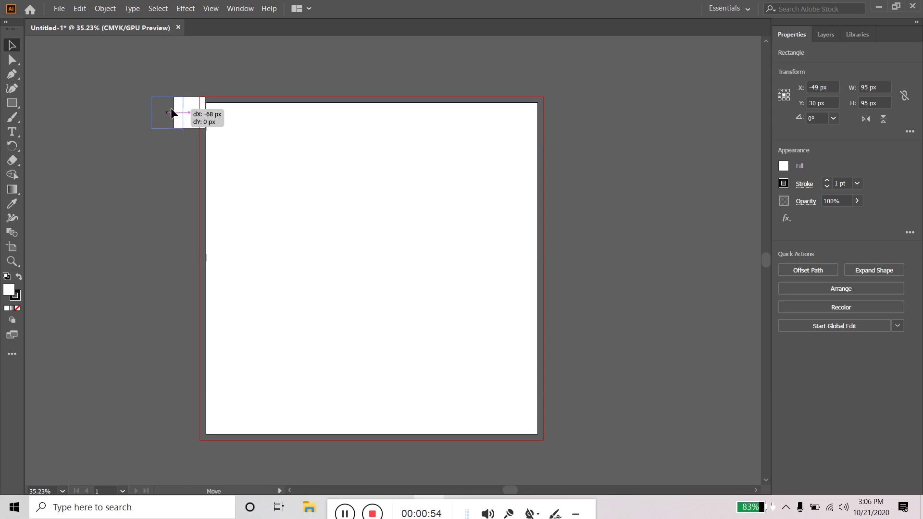
{"action": "left_click_drag", "start_coordinate": [174, 120], "coordinate": [174, 195]}
{"action": "left_click", "coordinate": [174, 247]}
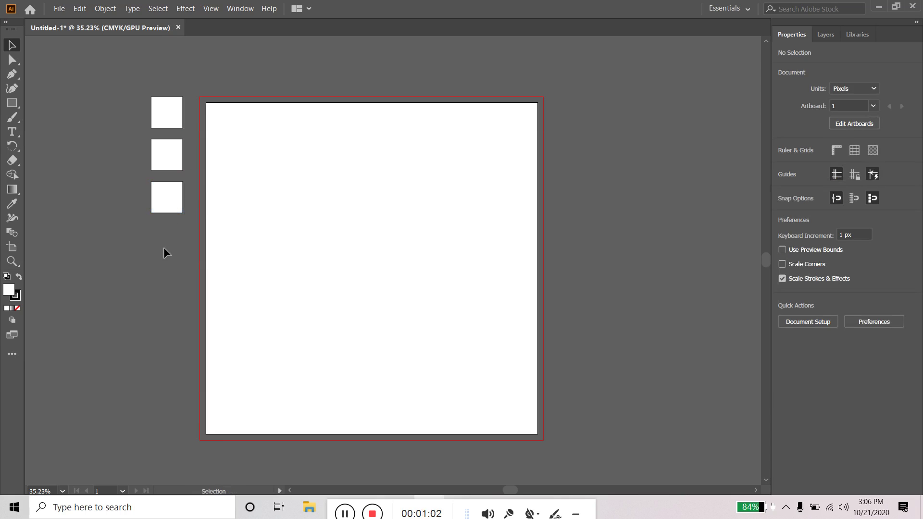
{"action": "left_click_drag", "start_coordinate": [173, 200], "coordinate": [175, 232]}
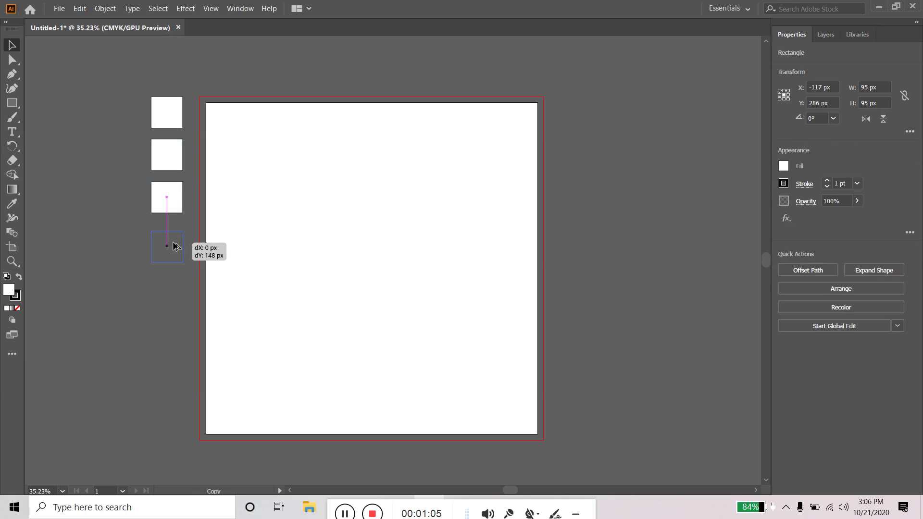
{"action": "left_click_drag", "start_coordinate": [175, 232], "coordinate": [176, 247]}
{"action": "left_click", "coordinate": [160, 286]}
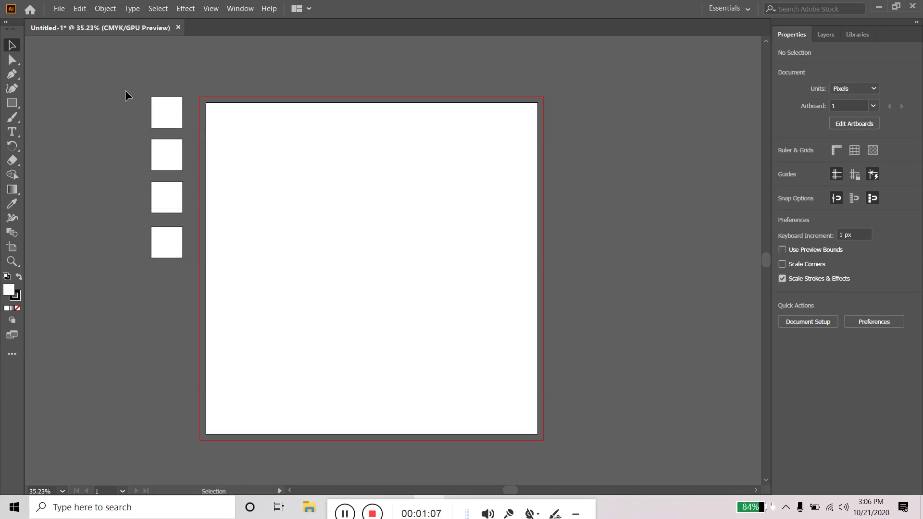
{"action": "left_click_drag", "start_coordinate": [126, 91], "coordinate": [155, 212]}
{"action": "left_click", "coordinate": [138, 297]}
{"action": "left_click", "coordinate": [153, 163]}
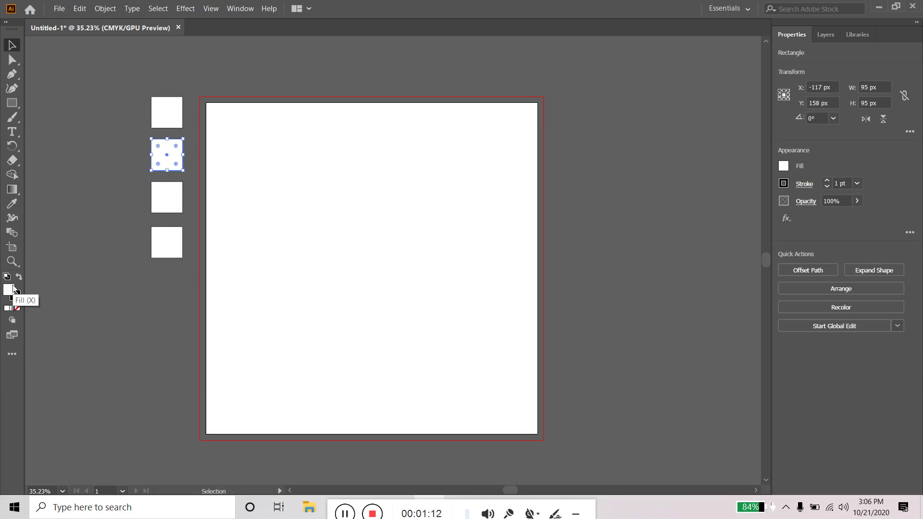
{"action": "left_click_drag", "start_coordinate": [111, 100], "coordinate": [192, 277]}
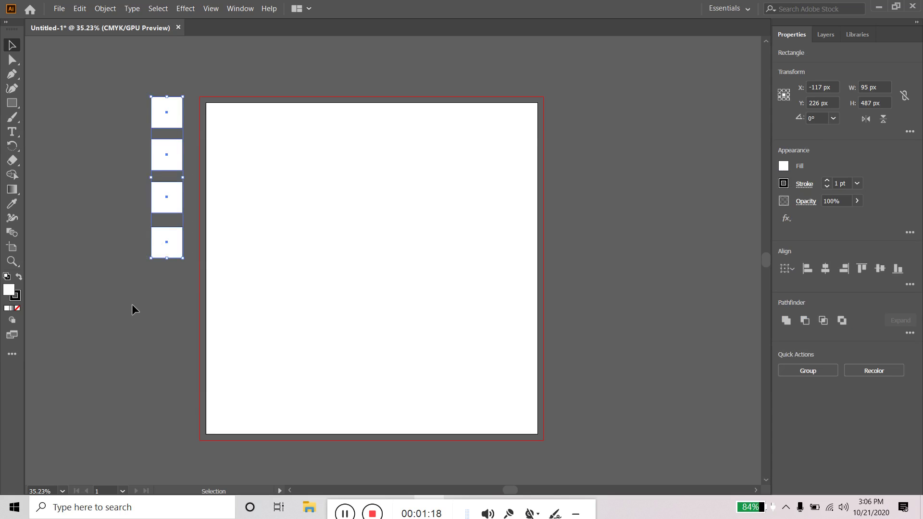
{"action": "left_click", "coordinate": [123, 294]}
{"action": "left_click", "coordinate": [175, 160]}
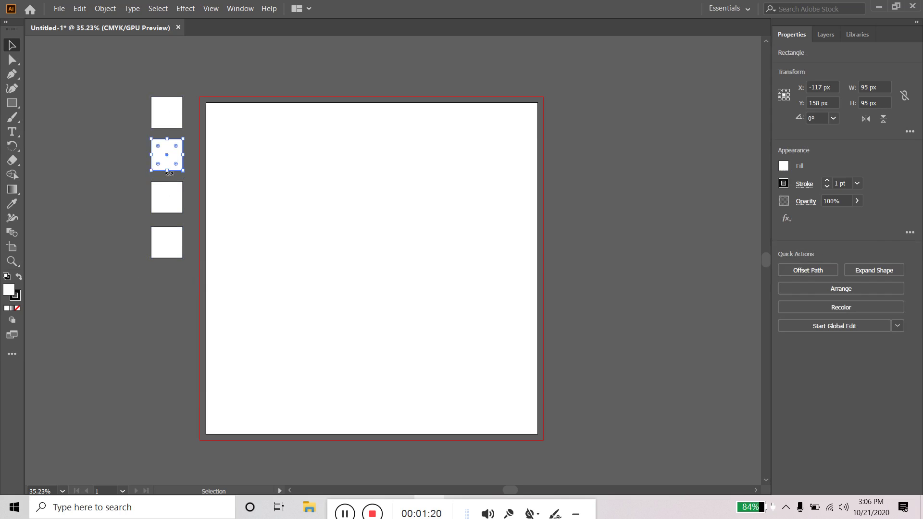
{"action": "double_click", "coordinate": [8, 290]}
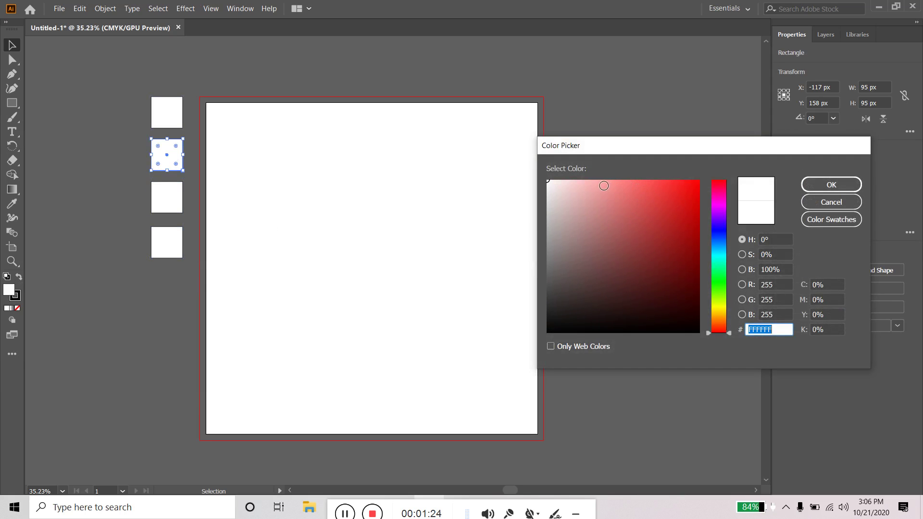
{"action": "left_click", "coordinate": [828, 202]}
{"action": "left_click", "coordinate": [134, 169]}
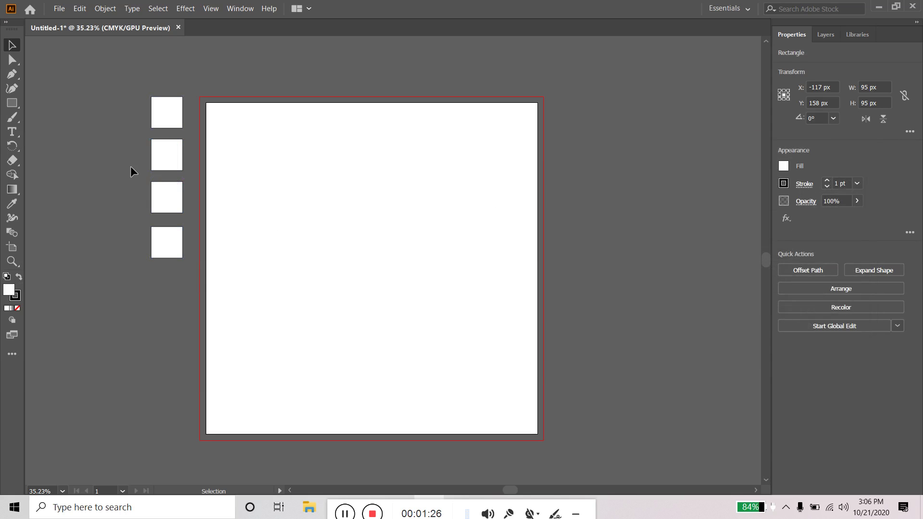
{"action": "key", "text": "ctrl+a"}
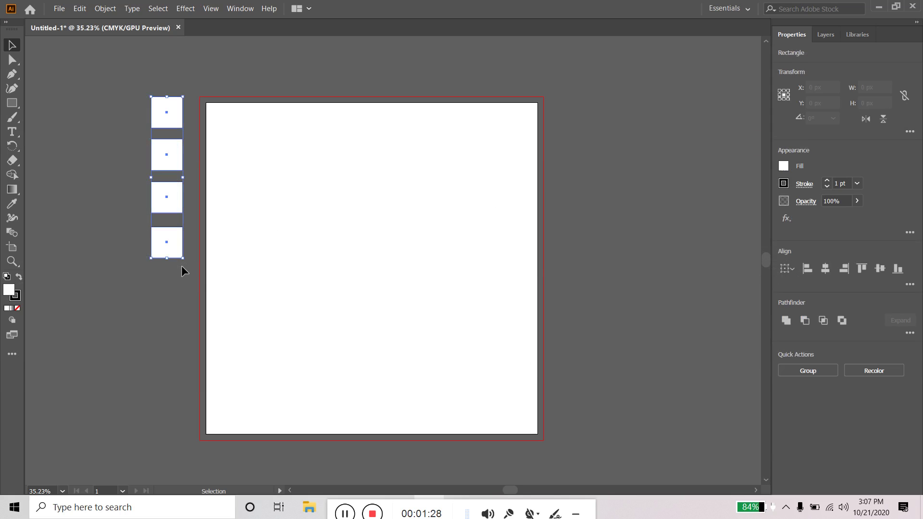
{"action": "key", "text": "Delete"}
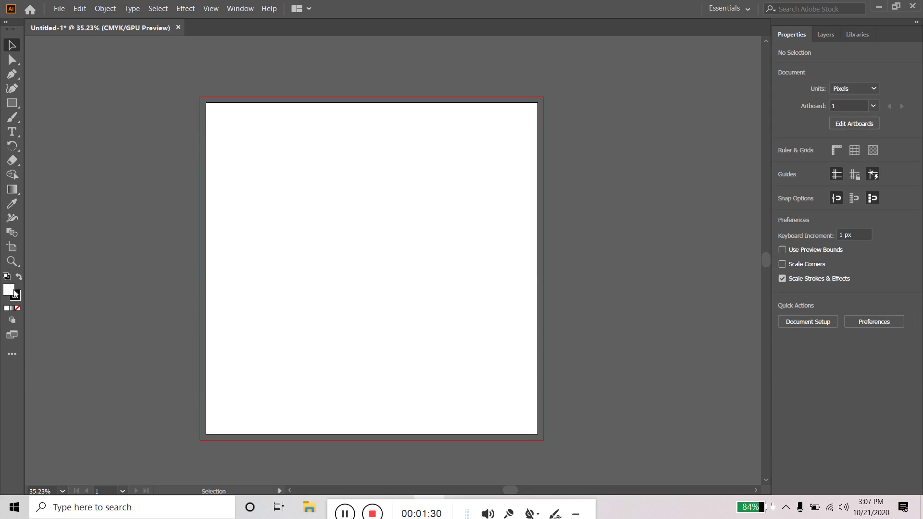
Step: Draw a 115 px stroke-less square near the artboard's top-left and fill it yellow
{"action": "left_click", "coordinate": [18, 295]}
{"action": "left_click", "coordinate": [18, 307]}
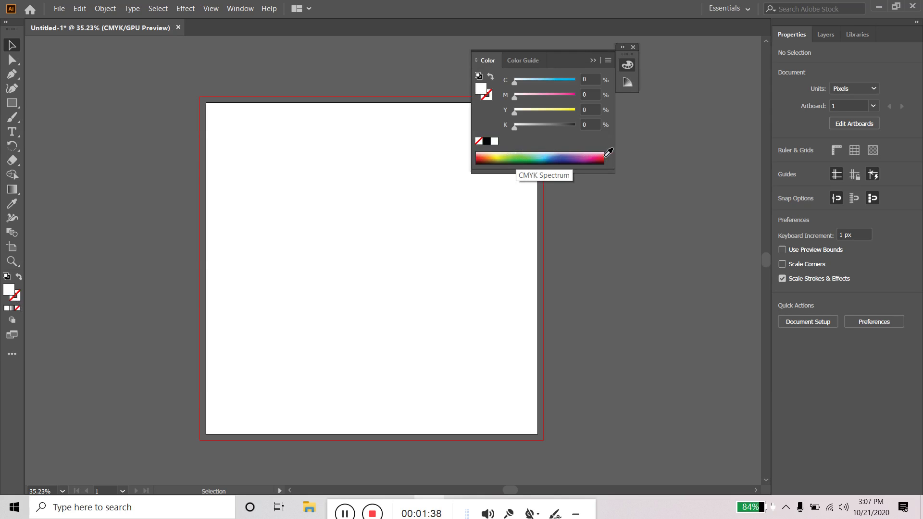
{"action": "left_click", "coordinate": [12, 102]}
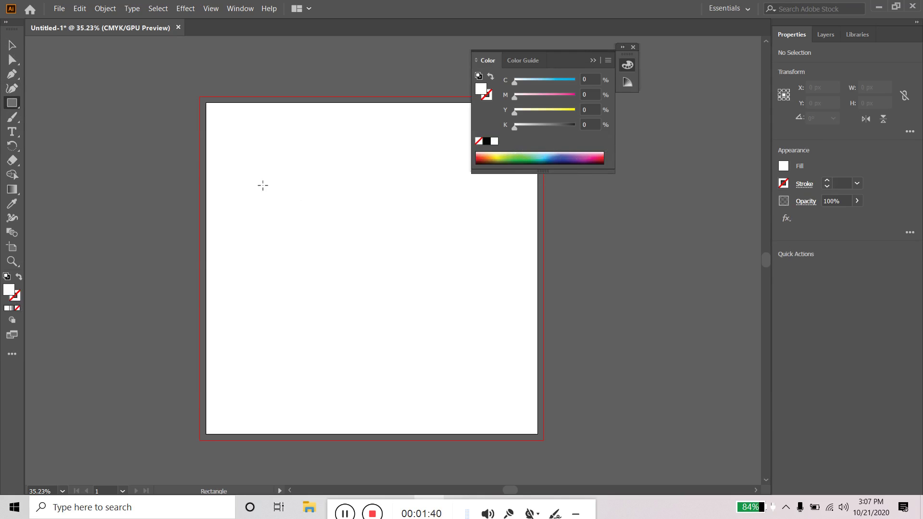
{"action": "left_click_drag", "start_coordinate": [243, 157], "coordinate": [281, 195]}
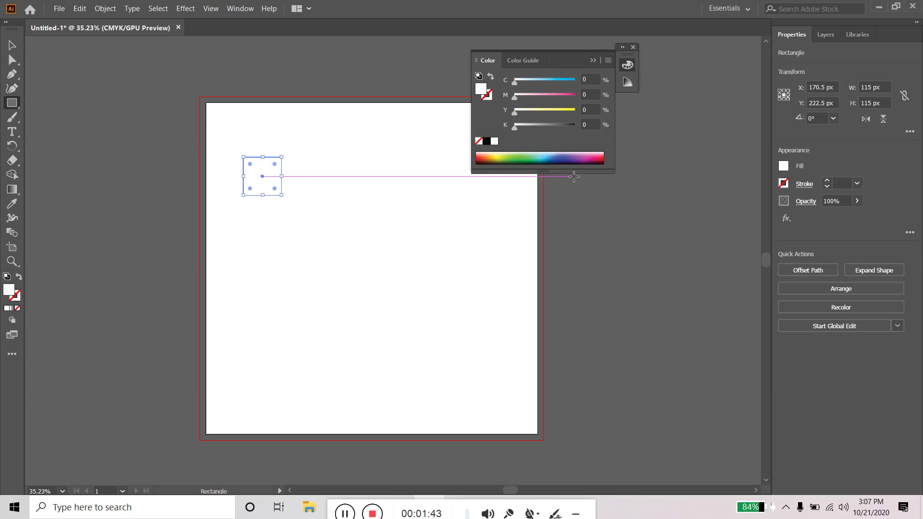
{"action": "left_click", "coordinate": [500, 155]}
{"action": "left_click", "coordinate": [9, 45]}
{"action": "left_click", "coordinate": [56, 85]}
{"action": "left_click", "coordinate": [276, 179]}
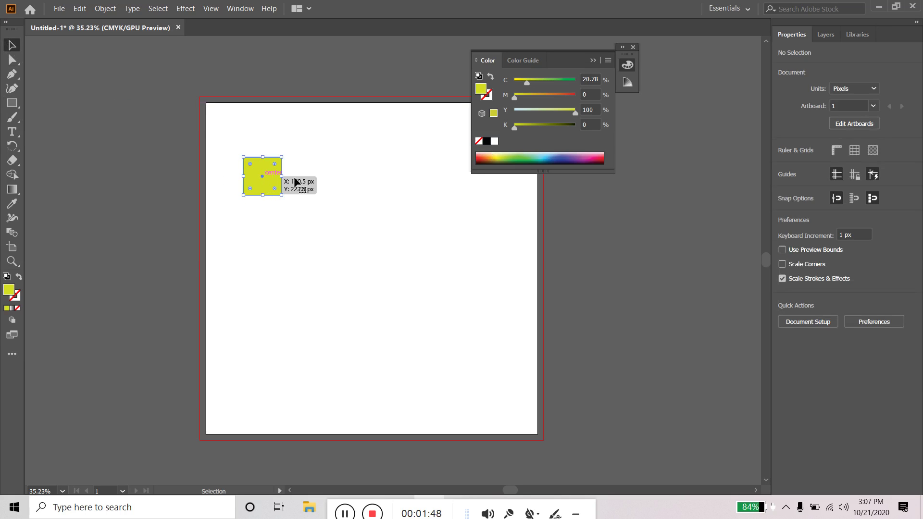
{"action": "left_click_drag", "start_coordinate": [528, 82], "coordinate": [520, 83]}
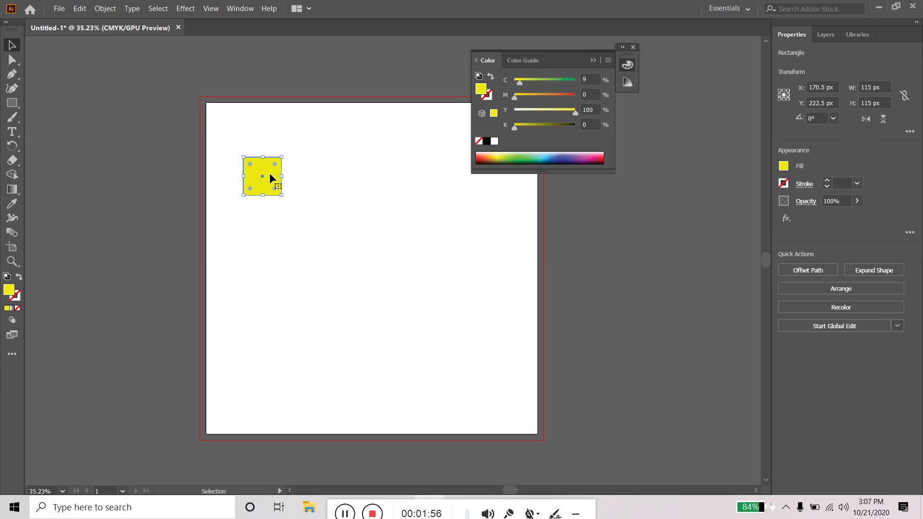
Step: Alt-drag a copy of the yellow square level with it on the right and make it blue
{"action": "left_click_drag", "start_coordinate": [269, 178], "coordinate": [498, 179]}
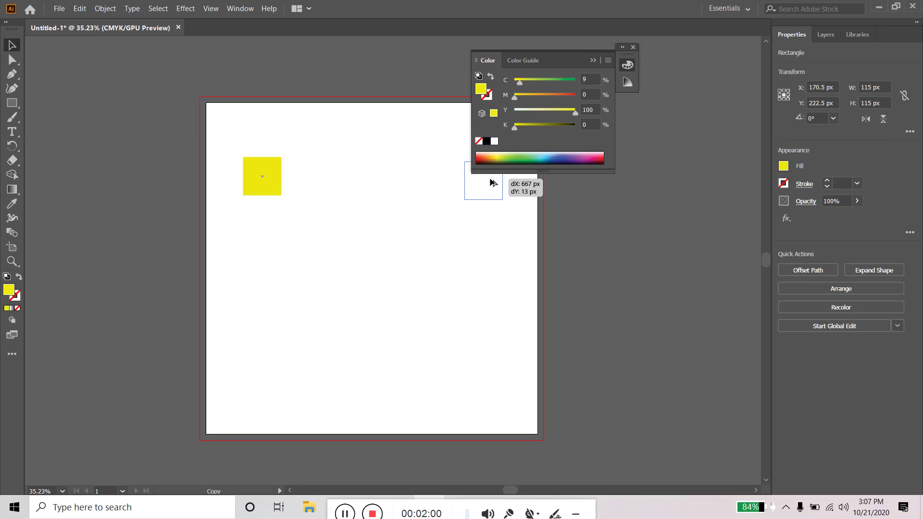
{"action": "left_click_drag", "start_coordinate": [497, 180], "coordinate": [496, 171]}
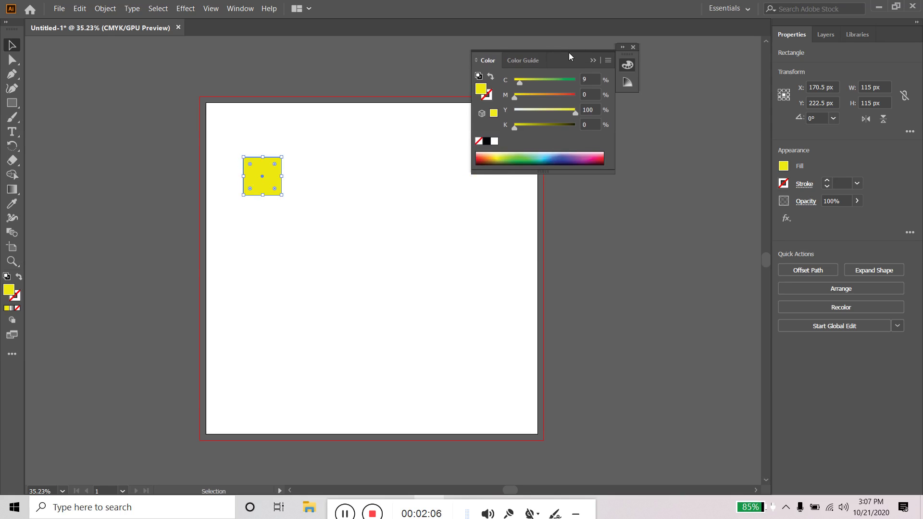
{"action": "left_click_drag", "start_coordinate": [569, 53], "coordinate": [662, 53]}
{"action": "left_click_drag", "start_coordinate": [272, 176], "coordinate": [489, 175]}
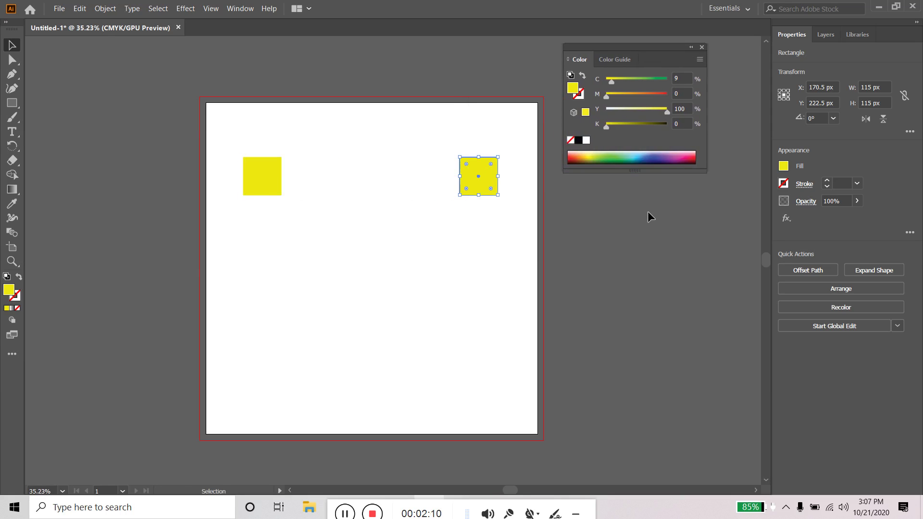
{"action": "left_click", "coordinate": [643, 155]}
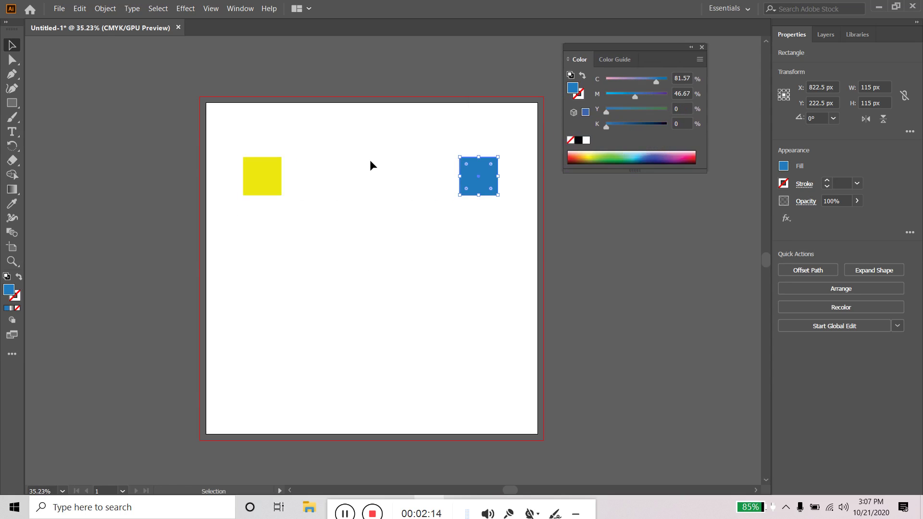
{"action": "left_click", "coordinate": [315, 142]}
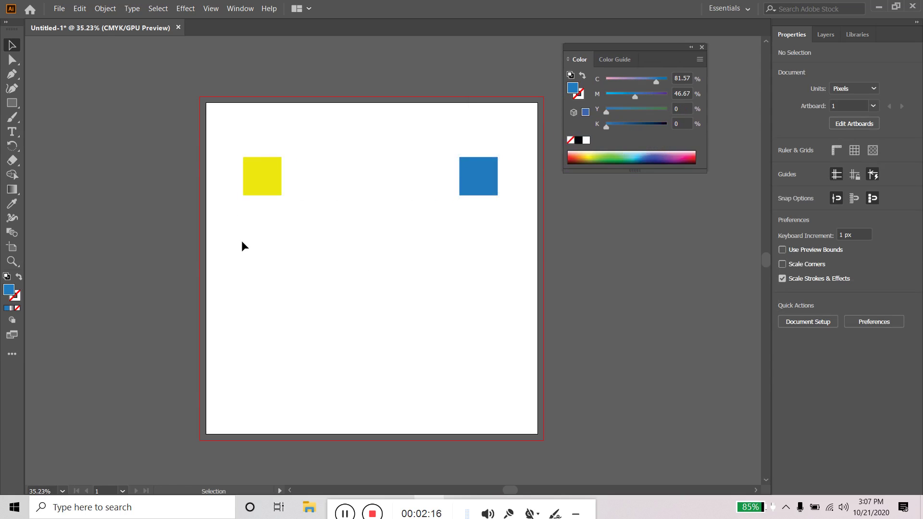
{"action": "left_click", "coordinate": [275, 179]}
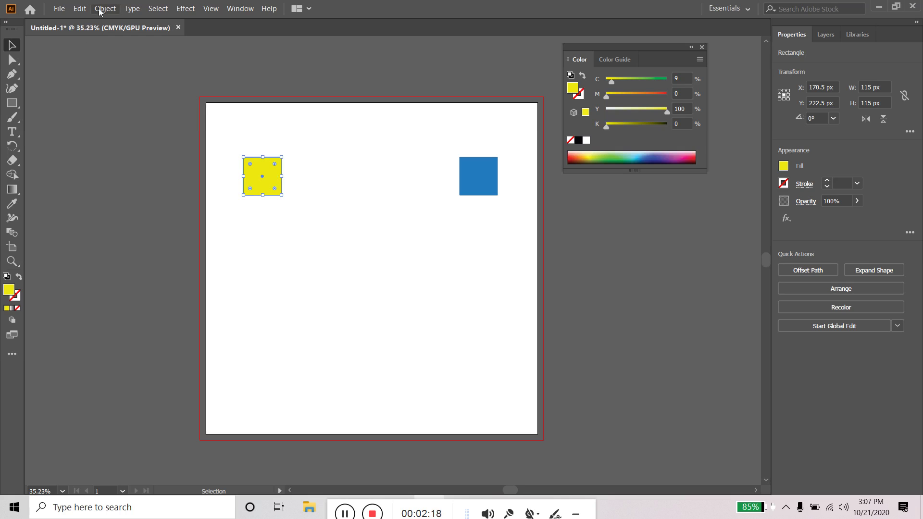
{"action": "double_click", "coordinate": [12, 233]}
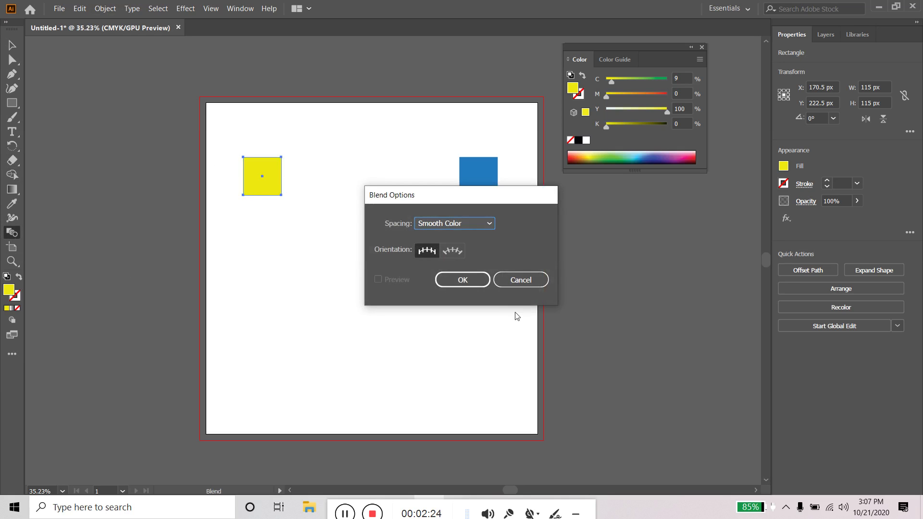
Step: Blend the yellow square to the blue square with Specified Steps spacing, giving six intermediate squares
{"action": "left_click", "coordinate": [474, 226]}
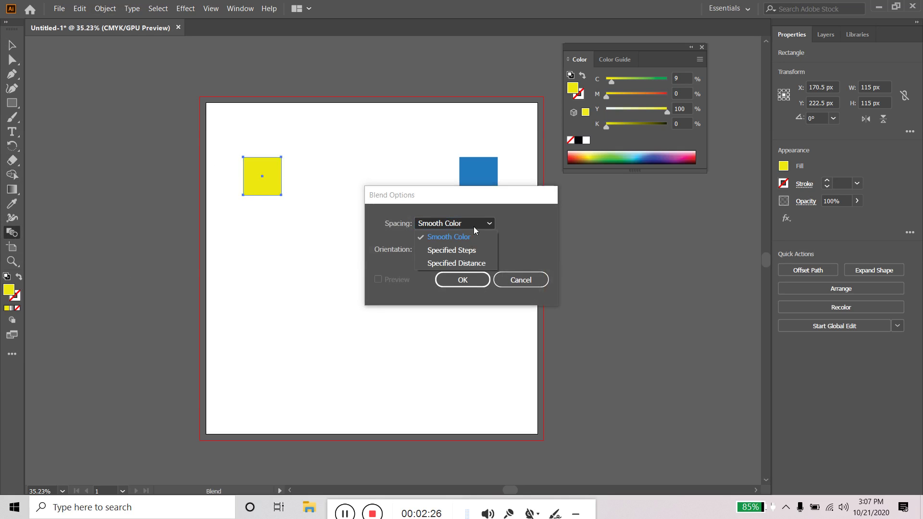
{"action": "left_click", "coordinate": [464, 254]}
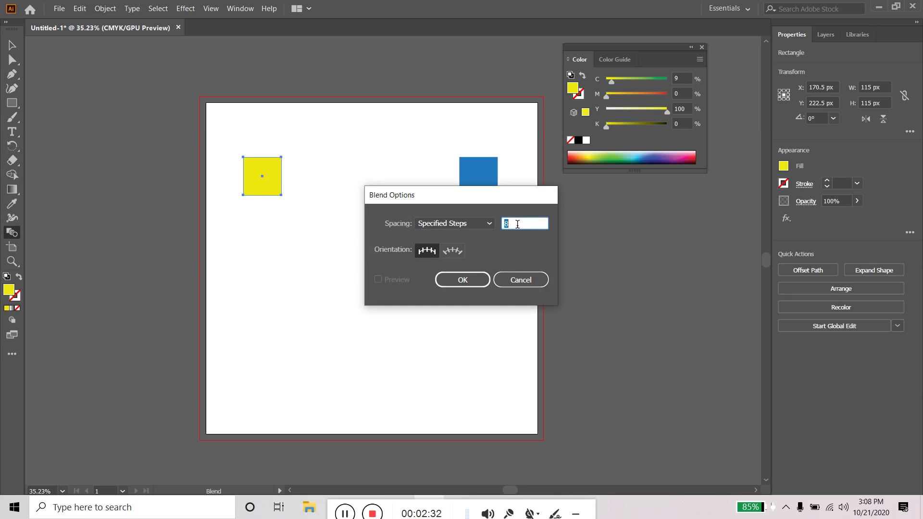
{"action": "left_click", "coordinate": [475, 285]}
{"action": "left_click", "coordinate": [488, 180]}
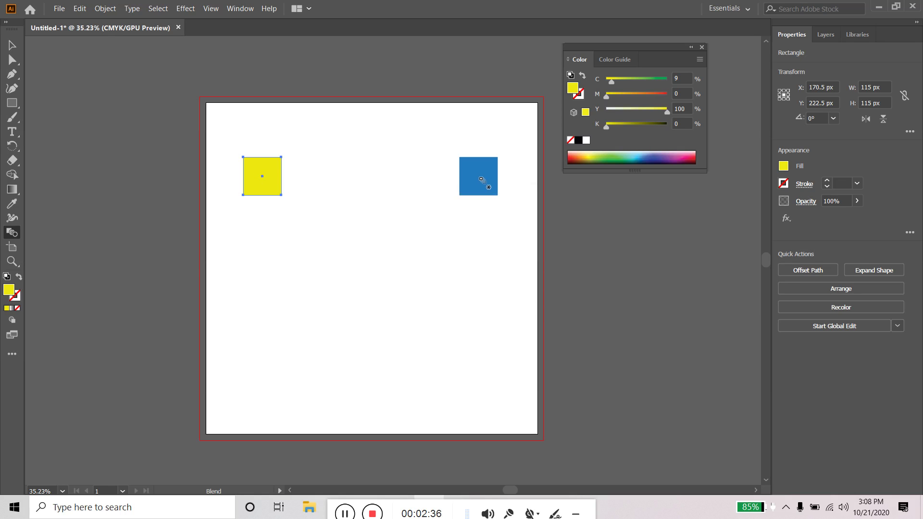
{"action": "left_click", "coordinate": [268, 190]}
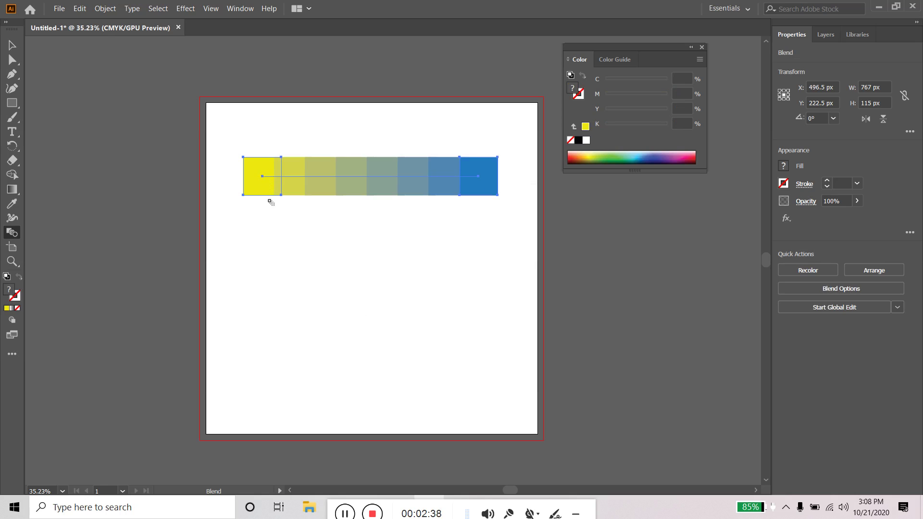
{"action": "key", "text": "v"}
{"action": "left_click", "coordinate": [322, 258]}
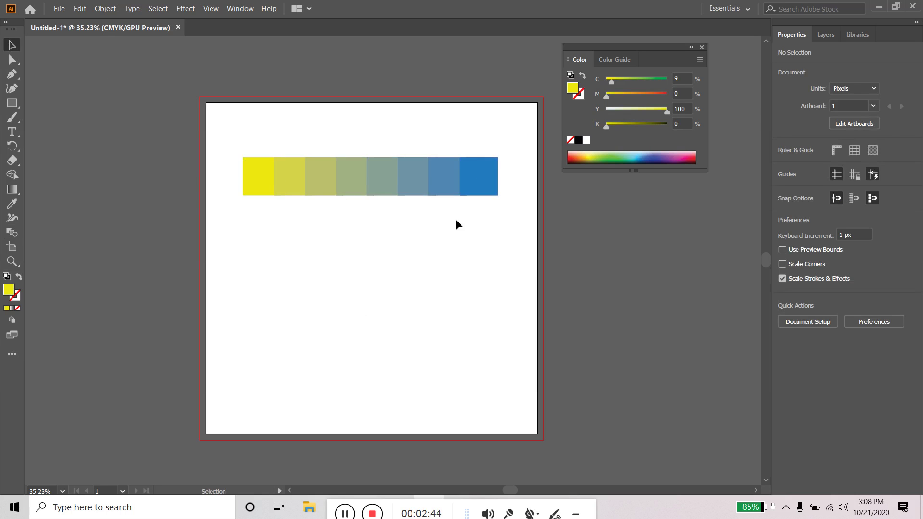
Step: Expand the blend with Object > Expand and ungroup it into eight separate squares
{"action": "left_click", "coordinate": [473, 175]}
{"action": "left_click", "coordinate": [479, 237]}
{"action": "left_click", "coordinate": [486, 180]}
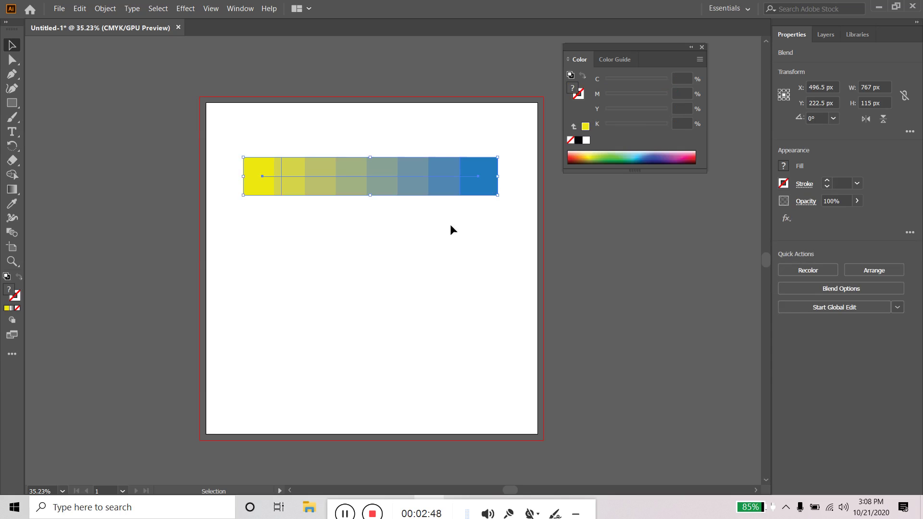
{"action": "left_click", "coordinate": [105, 8]}
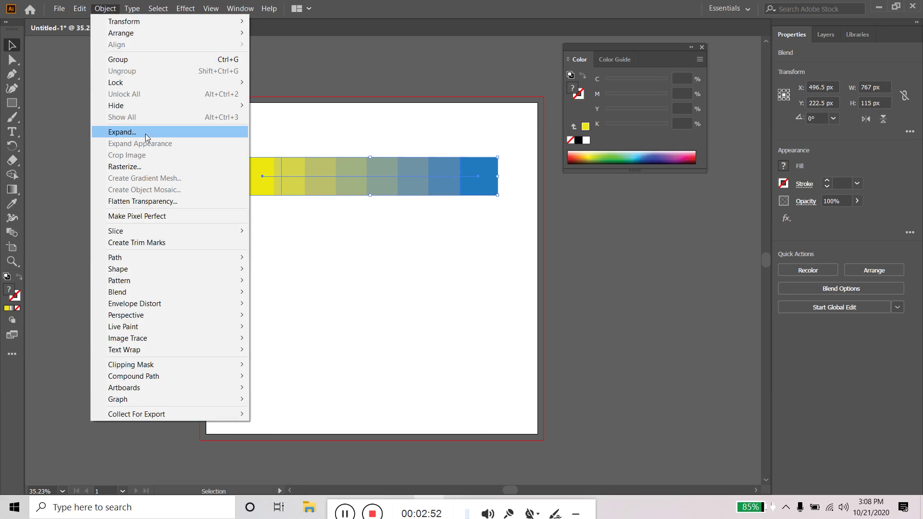
{"action": "left_click", "coordinate": [104, 8]}
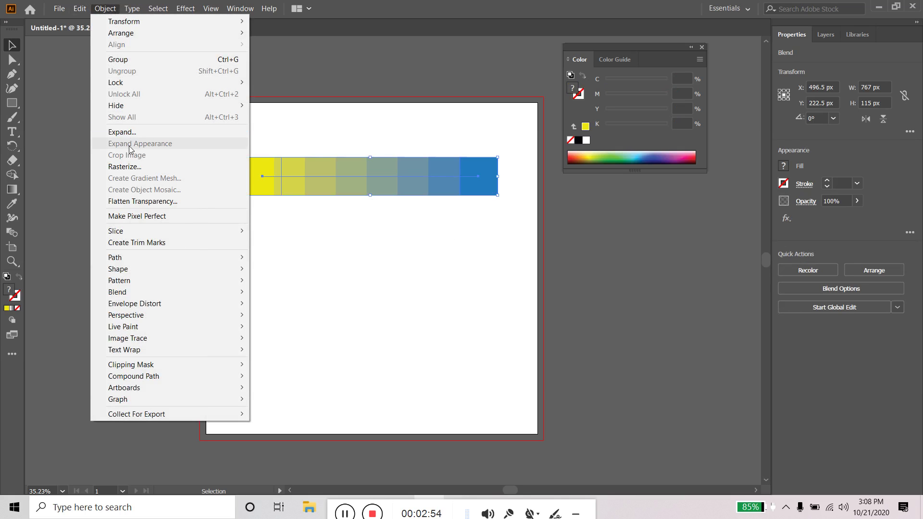
{"action": "left_click", "coordinate": [121, 132]}
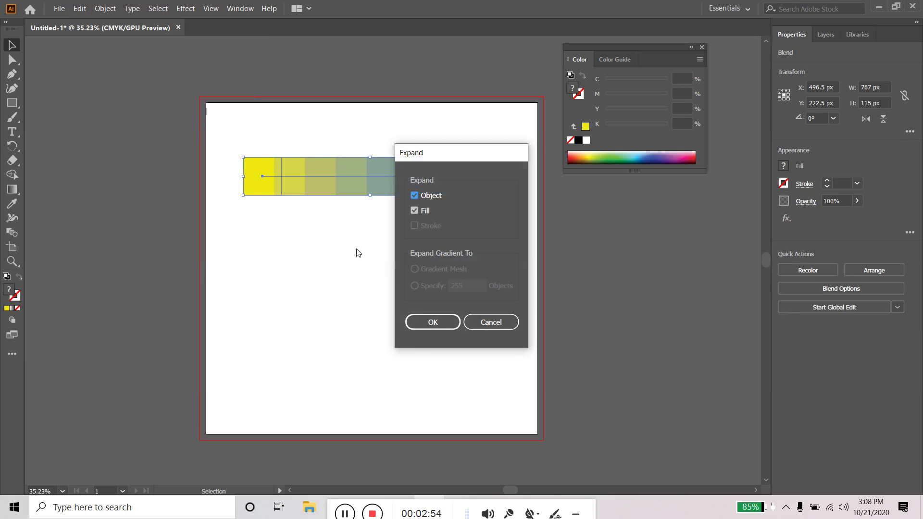
{"action": "left_click", "coordinate": [423, 323]}
{"action": "left_click", "coordinate": [349, 289]}
{"action": "left_click", "coordinate": [479, 177]}
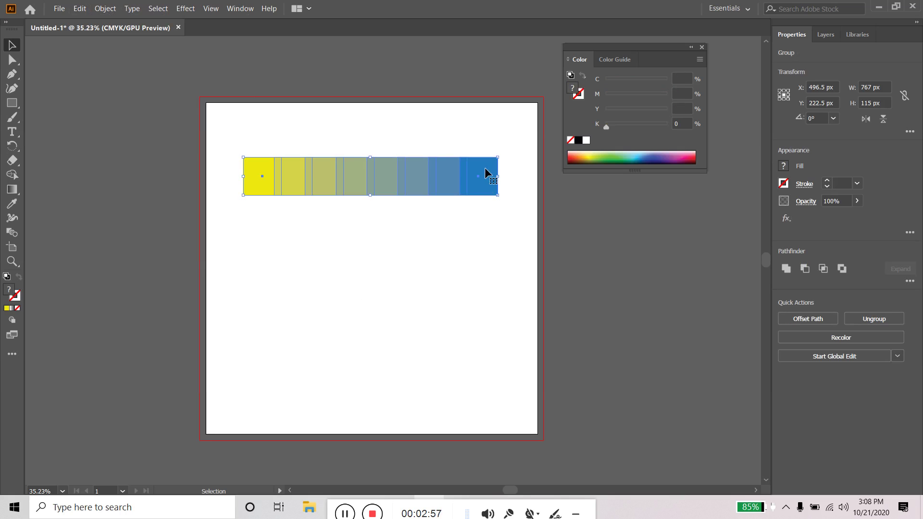
{"action": "left_click", "coordinate": [105, 8]}
{"action": "left_click", "coordinate": [125, 68]}
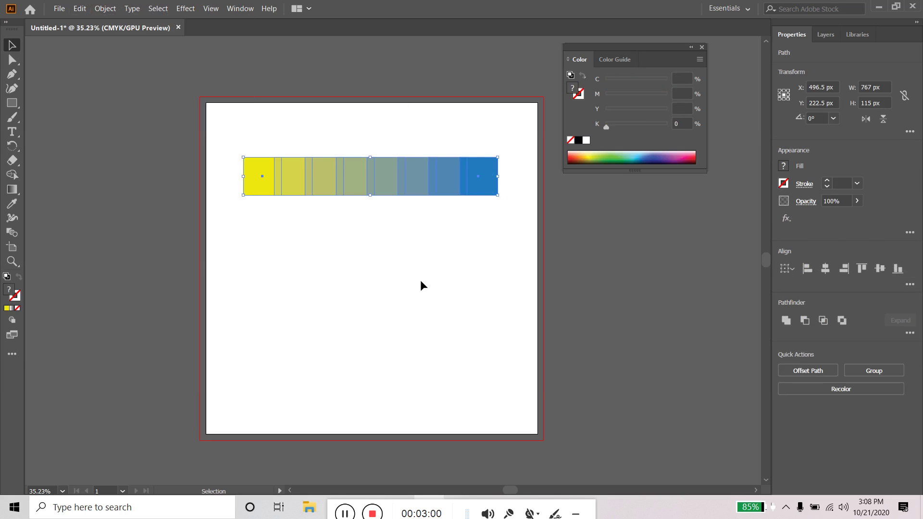
{"action": "left_click", "coordinate": [420, 283]}
Step: Drag the eight squares out of the row into a loose scattered cluster across the upper artboard
{"action": "left_click_drag", "start_coordinate": [483, 179], "coordinate": [510, 257]}
{"action": "left_click_drag", "start_coordinate": [469, 180], "coordinate": [466, 243]}
{"action": "left_click_drag", "start_coordinate": [416, 175], "coordinate": [397, 234]}
{"action": "left_click_drag", "start_coordinate": [375, 181], "coordinate": [430, 166]}
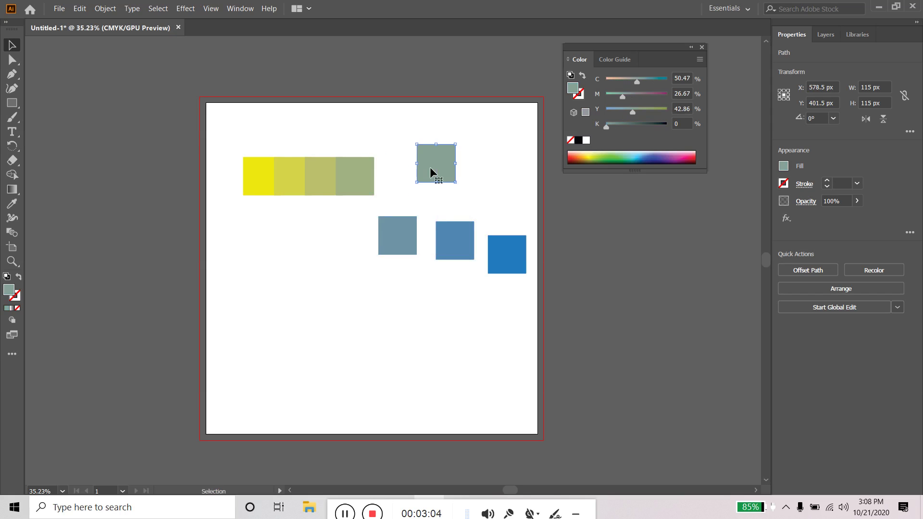
{"action": "left_click_drag", "start_coordinate": [363, 171], "coordinate": [381, 130]}
{"action": "mouse_move", "coordinate": [321, 162]}
{"action": "left_mouse_down"}
{"action": "mouse_move", "coordinate": [327, 186]}
{"action": "mouse_move", "coordinate": [305, 224]}
{"action": "left_mouse_up"}
{"action": "left_click_drag", "start_coordinate": [299, 178], "coordinate": [318, 123]}
{"action": "left_click_drag", "start_coordinate": [270, 174], "coordinate": [254, 151]}
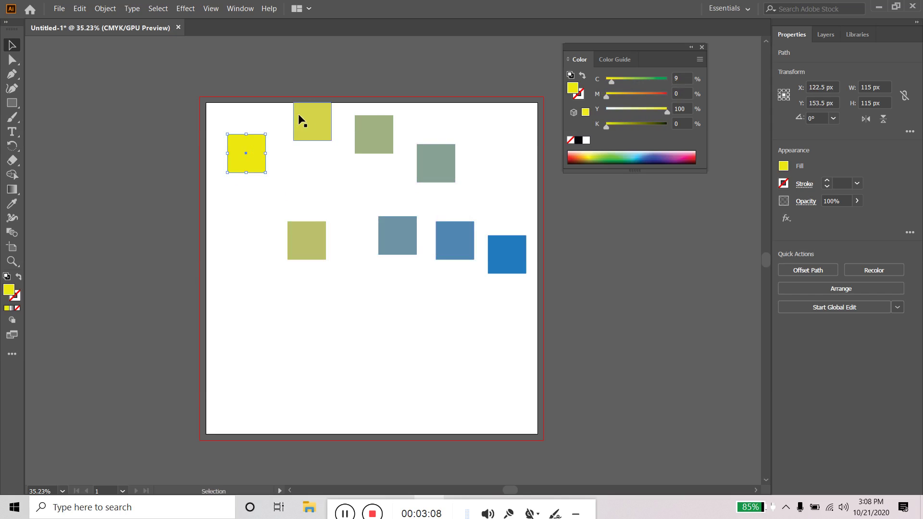
{"action": "left_click_drag", "start_coordinate": [299, 114], "coordinate": [307, 153]}
{"action": "left_click_drag", "start_coordinate": [313, 239], "coordinate": [330, 218]}
{"action": "left_click", "coordinate": [353, 232]}
{"action": "left_click_drag", "start_coordinate": [367, 123], "coordinate": [364, 152]}
{"action": "left_click_drag", "start_coordinate": [448, 164], "coordinate": [433, 173]}
{"action": "left_click", "coordinate": [491, 171]}
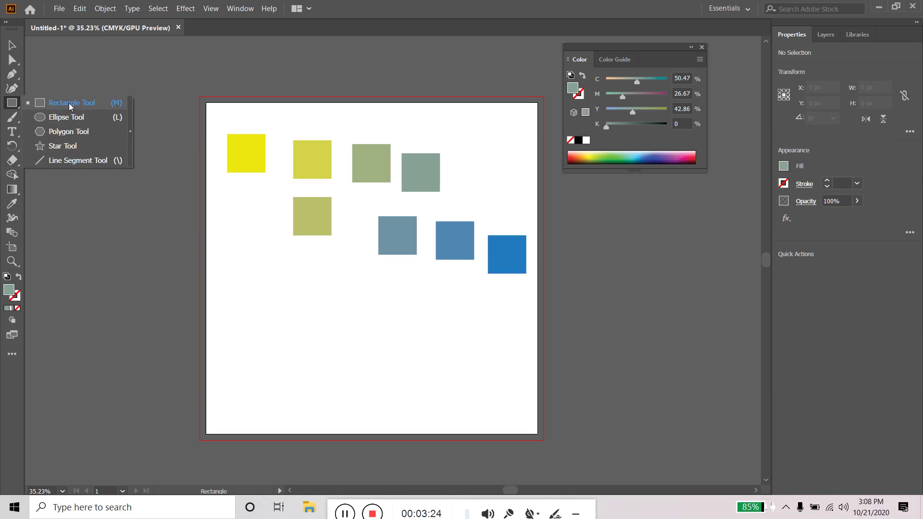
Step: Draw a wide bar near the artboard bottom, fill it from the blue square, and start text inside
{"action": "left_click_drag", "start_coordinate": [16, 105], "coordinate": [48, 100]}
{"action": "left_click_drag", "start_coordinate": [250, 333], "coordinate": [502, 382]}
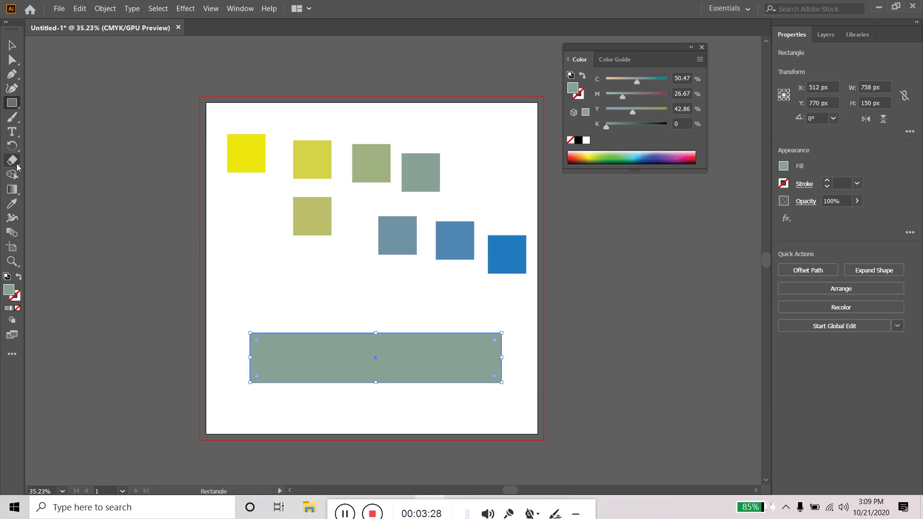
{"action": "left_click", "coordinate": [12, 203]}
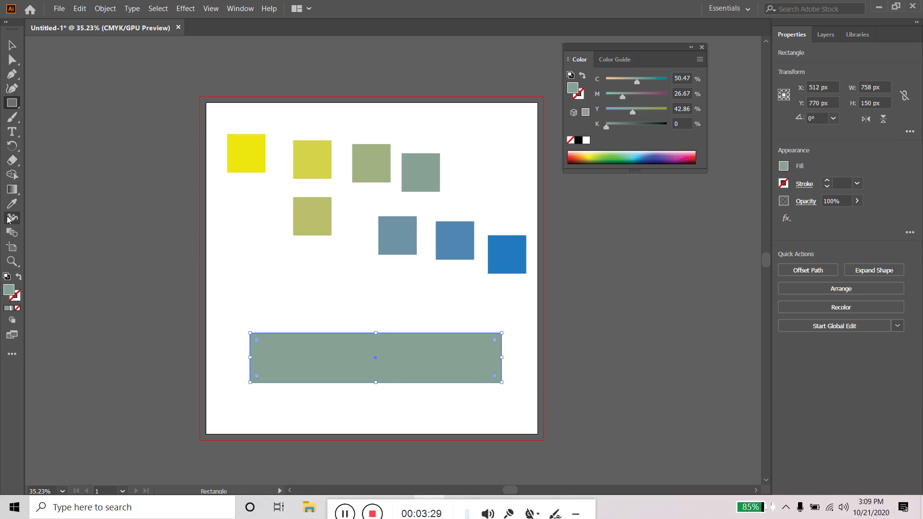
{"action": "left_click", "coordinate": [507, 250]}
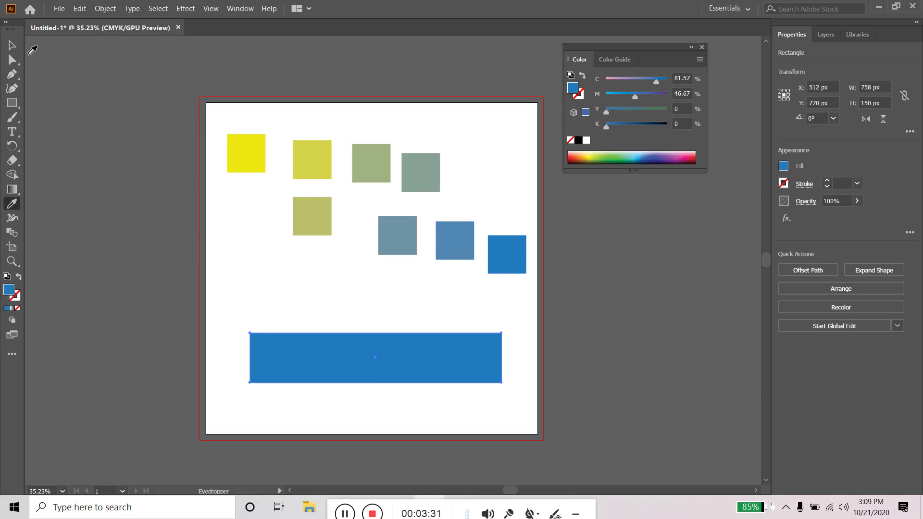
{"action": "left_click", "coordinate": [12, 44]}
{"action": "left_click", "coordinate": [12, 131]}
{"action": "left_click", "coordinate": [292, 347]}
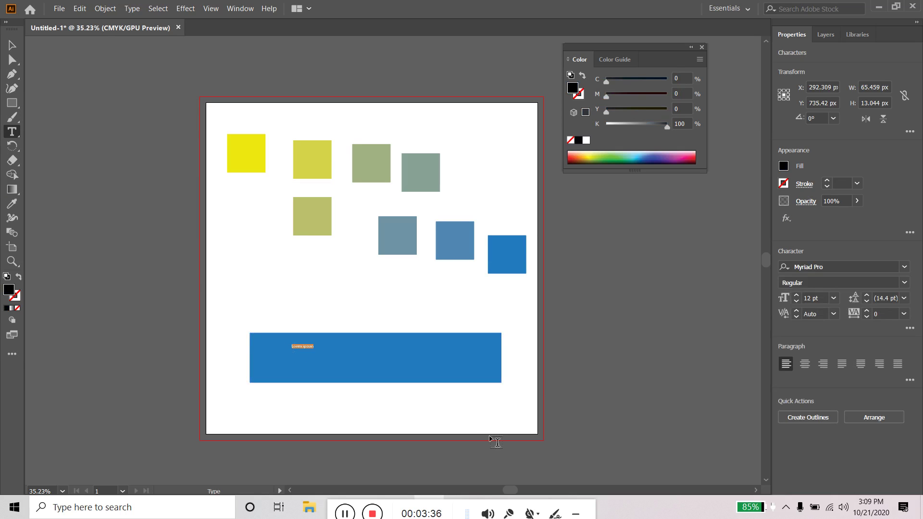
Step: Replace the placeholder with 'Colour' at 72 pt and move it down inside the bar
{"action": "key", "text": "BackSpace"}
{"action": "left_click", "coordinate": [12, 45]}
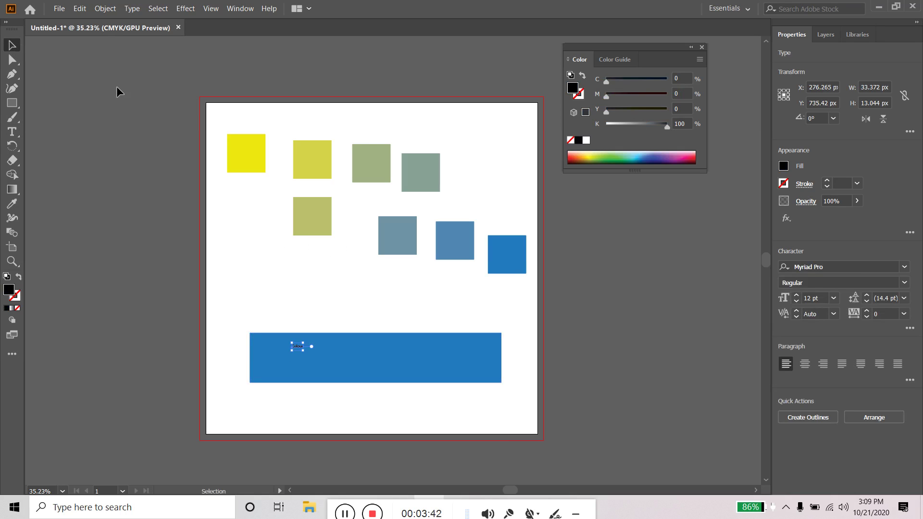
{"action": "left_click", "coordinate": [833, 298]}
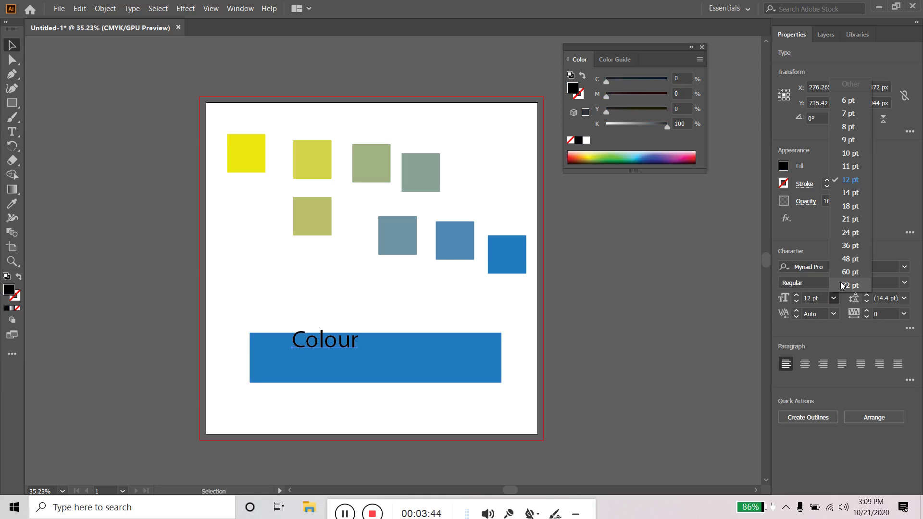
{"action": "left_click", "coordinate": [845, 285]}
{"action": "left_click_drag", "start_coordinate": [350, 342], "coordinate": [349, 357]}
Step: Colour the text from the yellow square, undoing a grey-green trial, and nudge it into place
{"action": "left_click", "coordinate": [12, 203]}
{"action": "left_click", "coordinate": [235, 150]}
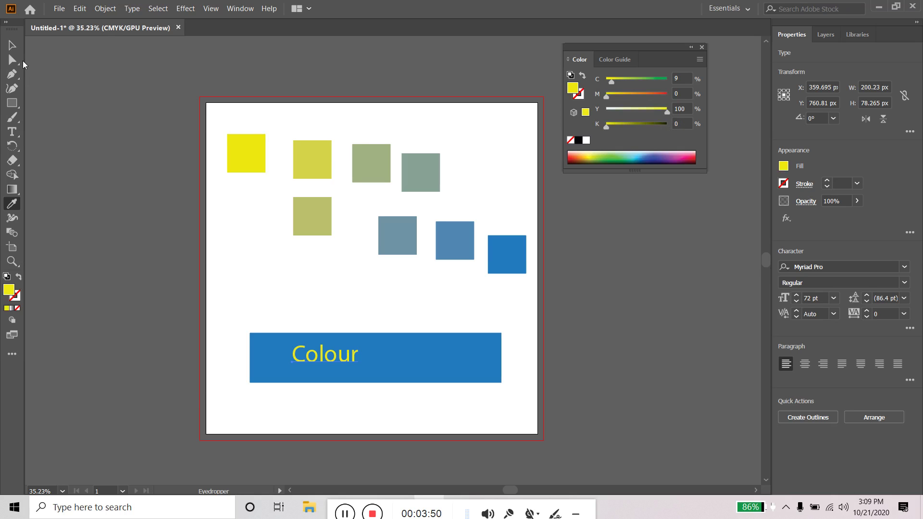
{"action": "left_click", "coordinate": [12, 46]}
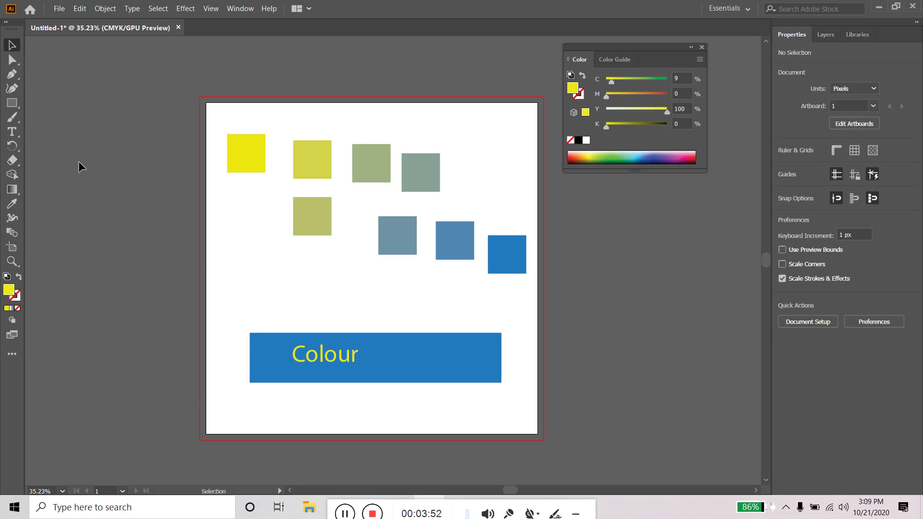
{"action": "left_click_drag", "start_coordinate": [342, 357], "coordinate": [335, 362]}
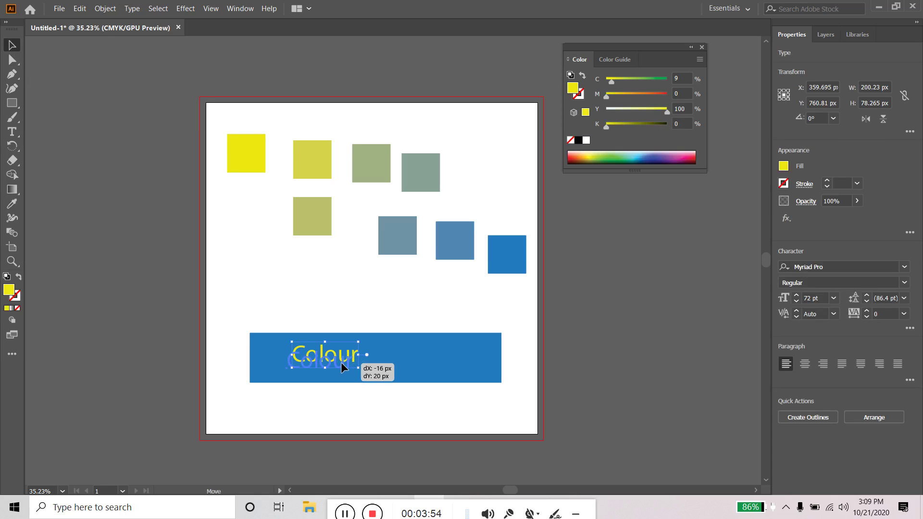
{"action": "left_click", "coordinate": [13, 203]}
{"action": "left_click", "coordinate": [425, 157]}
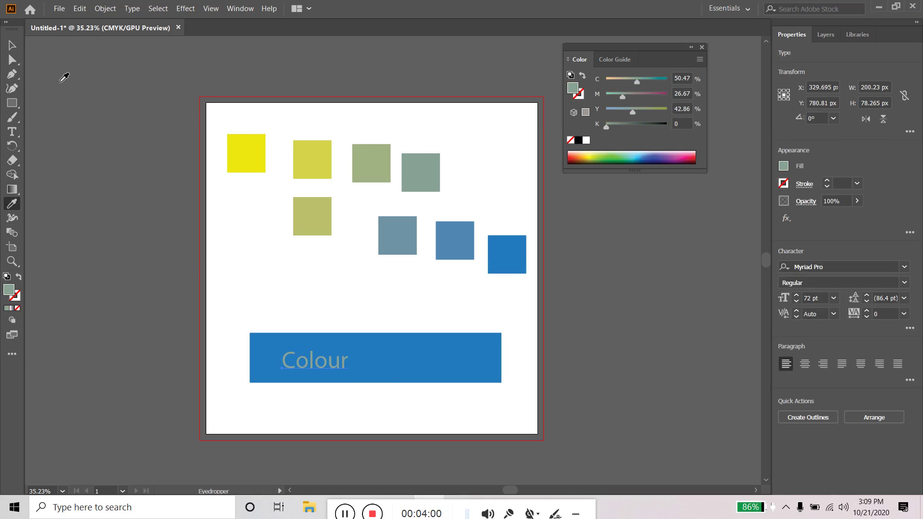
{"action": "left_click", "coordinate": [12, 45]}
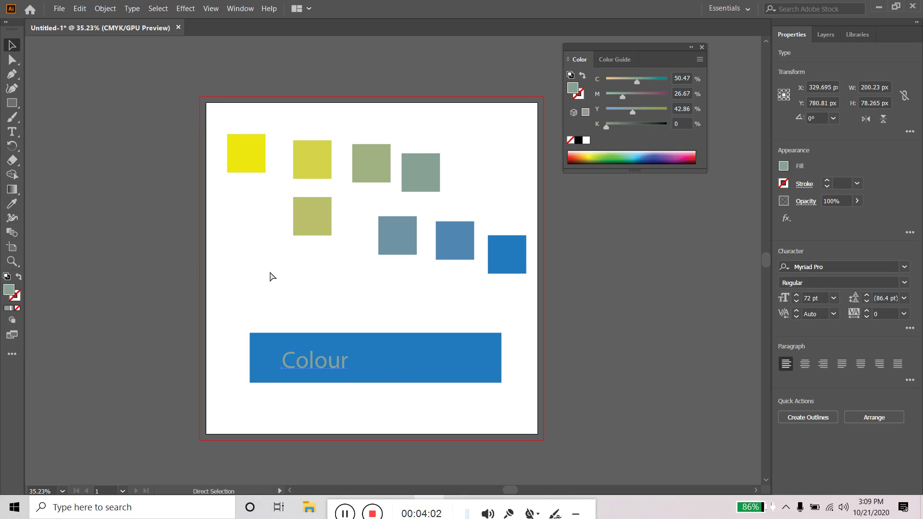
{"action": "key", "text": "ctrl+z"}
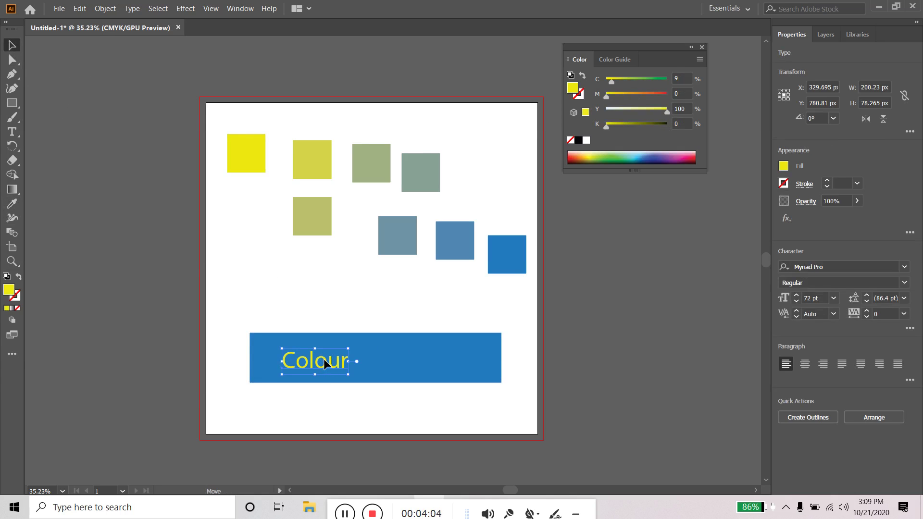
{"action": "left_click_drag", "start_coordinate": [324, 359], "coordinate": [324, 355]}
{"action": "left_click", "coordinate": [19, 206]}
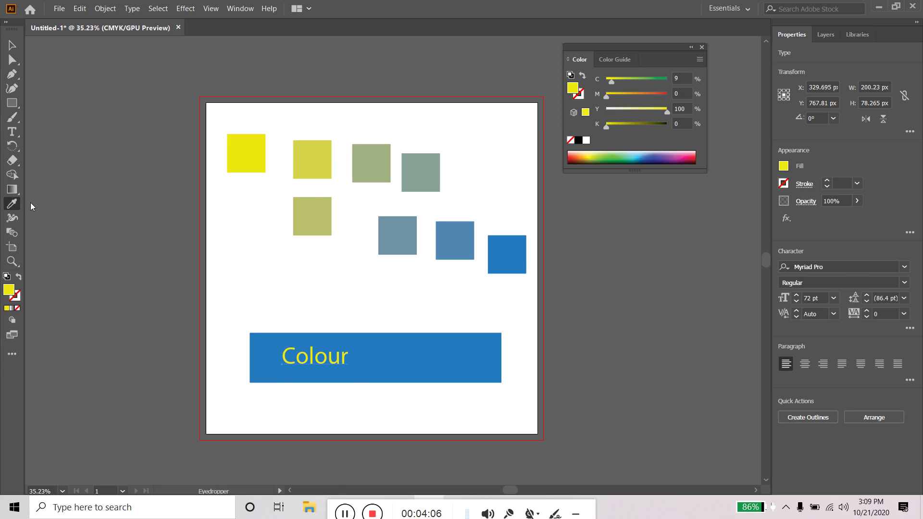
Step: Fill the bar with the grey-green square's colour using the Eyedropper
{"action": "left_click", "coordinate": [12, 44]}
{"action": "left_click", "coordinate": [430, 357]}
{"action": "left_click", "coordinate": [12, 203]}
{"action": "left_click", "coordinate": [419, 169]}
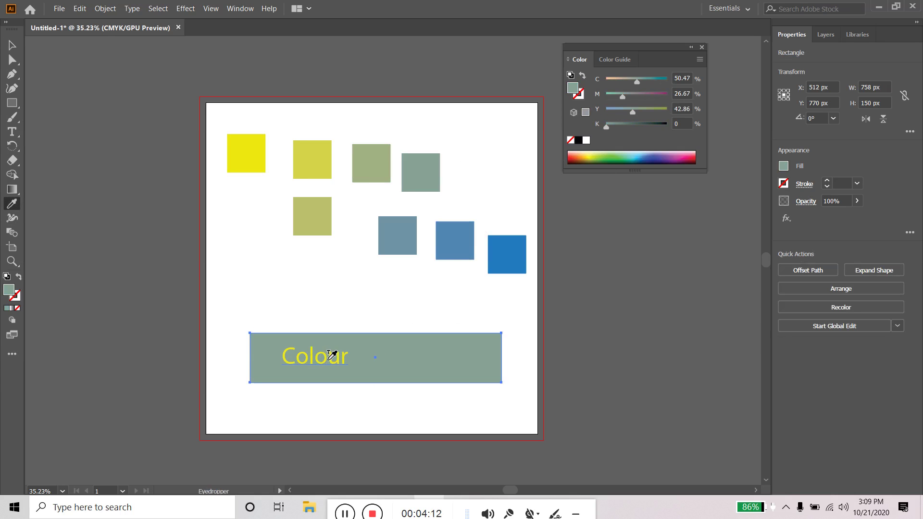
Step: Sample several blue squares onto the Colour text, settling back on yellow
{"action": "left_click", "coordinate": [12, 45]}
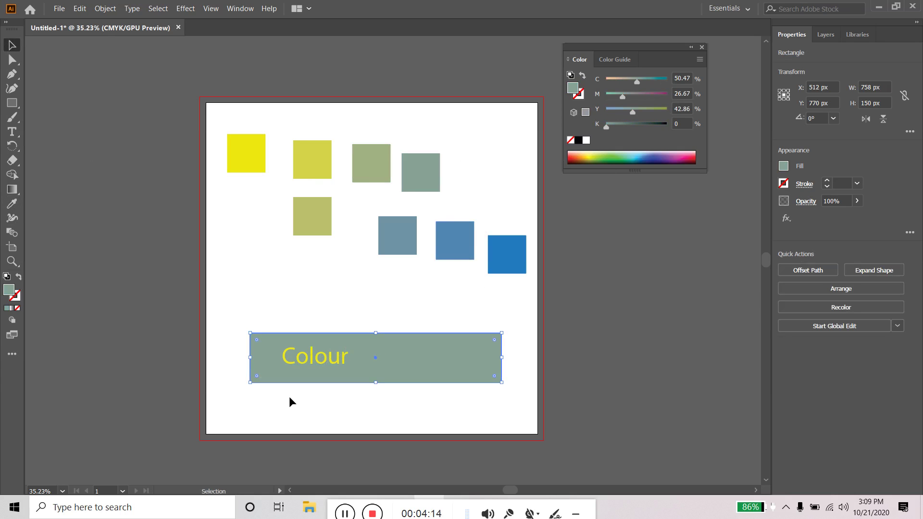
{"action": "left_click", "coordinate": [330, 358]}
{"action": "left_click", "coordinate": [12, 204]}
{"action": "left_click", "coordinate": [524, 252]}
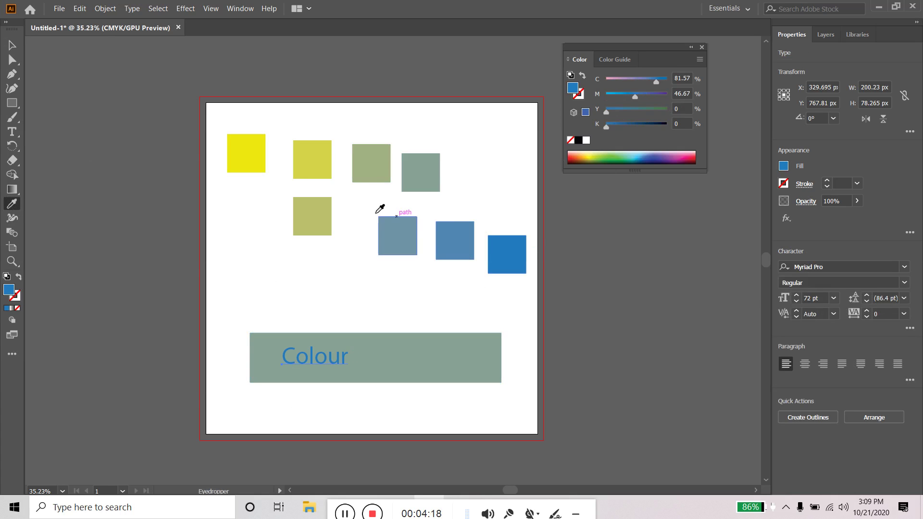
{"action": "left_click", "coordinate": [383, 171]}
{"action": "left_click", "coordinate": [244, 147]}
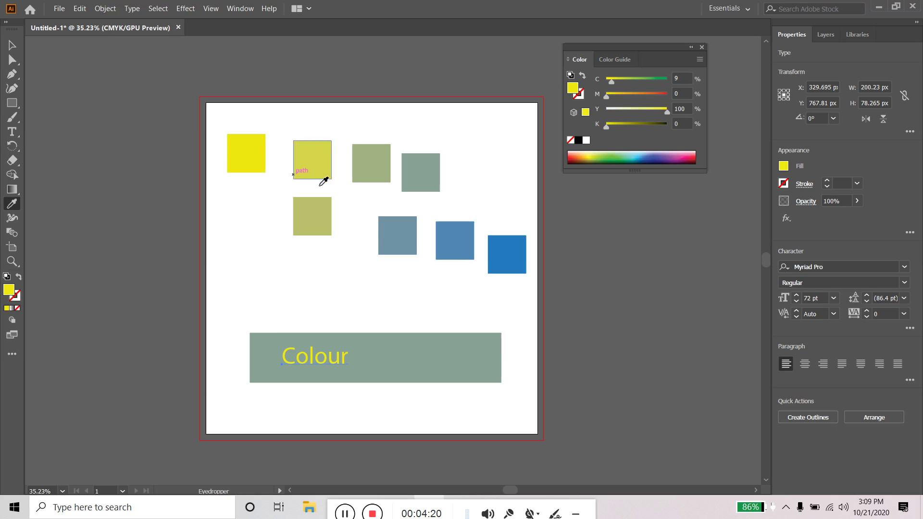
{"action": "left_click", "coordinate": [408, 233]}
{"action": "left_click", "coordinate": [457, 241]}
{"action": "left_click", "coordinate": [519, 252]}
{"action": "left_click", "coordinate": [257, 147]}
{"action": "key", "text": "v"}
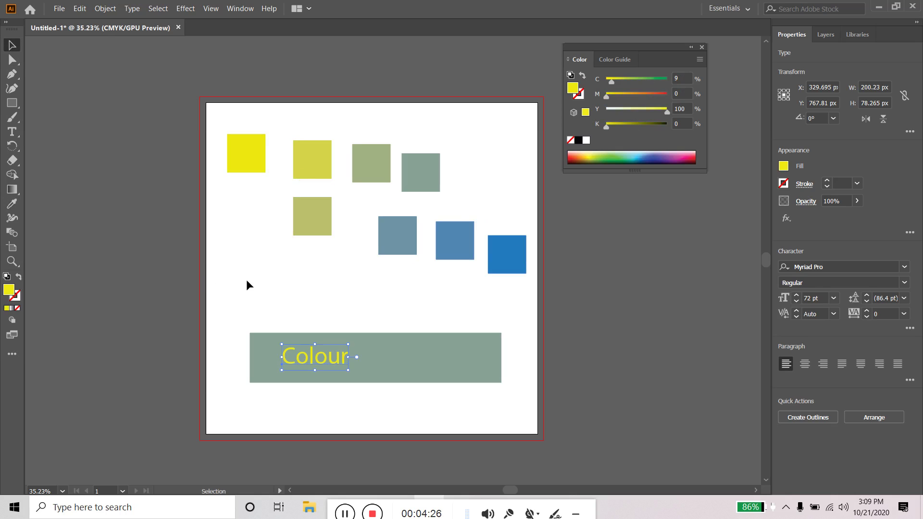
{"action": "left_click", "coordinate": [246, 285]}
Step: Sample several squares onto the bar, finishing with the bright yellow square's colour
{"action": "left_click", "coordinate": [449, 360]}
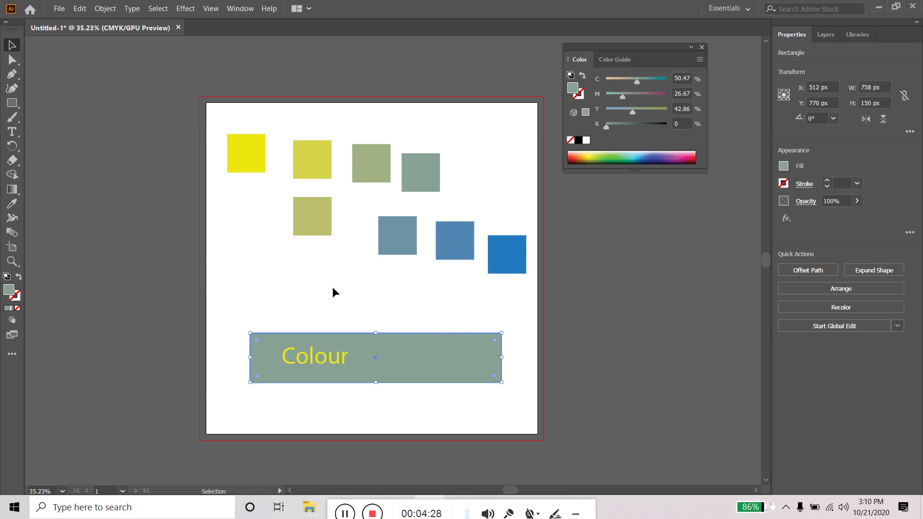
{"action": "left_click", "coordinate": [12, 204]}
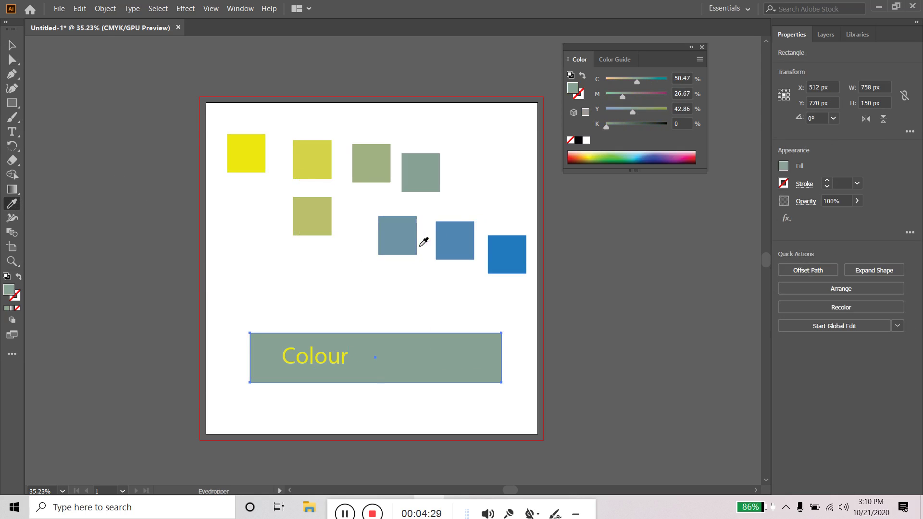
{"action": "left_click", "coordinate": [472, 238]}
{"action": "left_click", "coordinate": [409, 234]}
{"action": "left_click", "coordinate": [430, 157]}
{"action": "left_click", "coordinate": [361, 153]}
{"action": "left_click", "coordinate": [309, 209]}
{"action": "left_click", "coordinate": [328, 149]}
{"action": "left_click", "coordinate": [255, 144]}
{"action": "left_click", "coordinate": [12, 45]}
Step: Sample several squares onto the Colour text, ending with the bright blue square's colour
{"action": "left_click", "coordinate": [326, 366]}
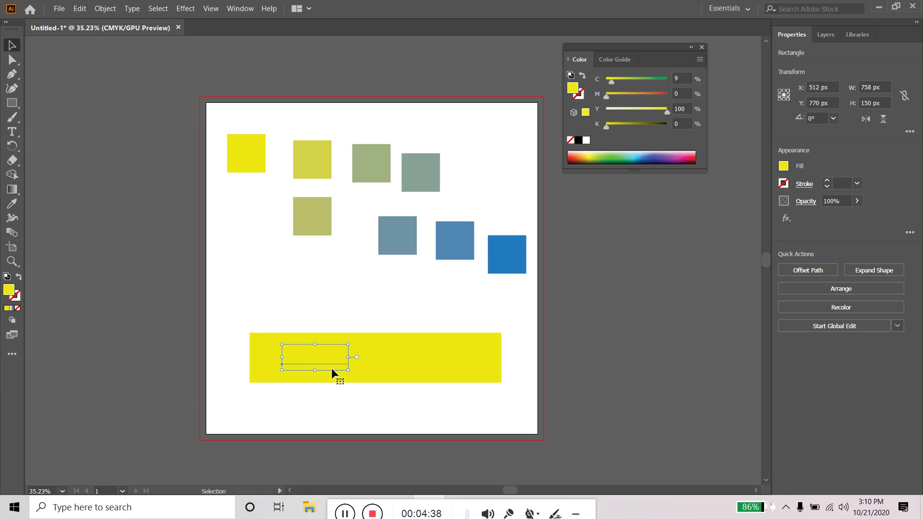
{"action": "left_click", "coordinate": [11, 203]}
{"action": "left_click", "coordinate": [316, 152]}
{"action": "left_click", "coordinate": [326, 218]}
{"action": "left_click", "coordinate": [378, 162]}
{"action": "left_click", "coordinate": [406, 219]}
{"action": "left_click", "coordinate": [432, 154]}
{"action": "left_click", "coordinate": [462, 235]}
{"action": "left_click", "coordinate": [494, 250]}
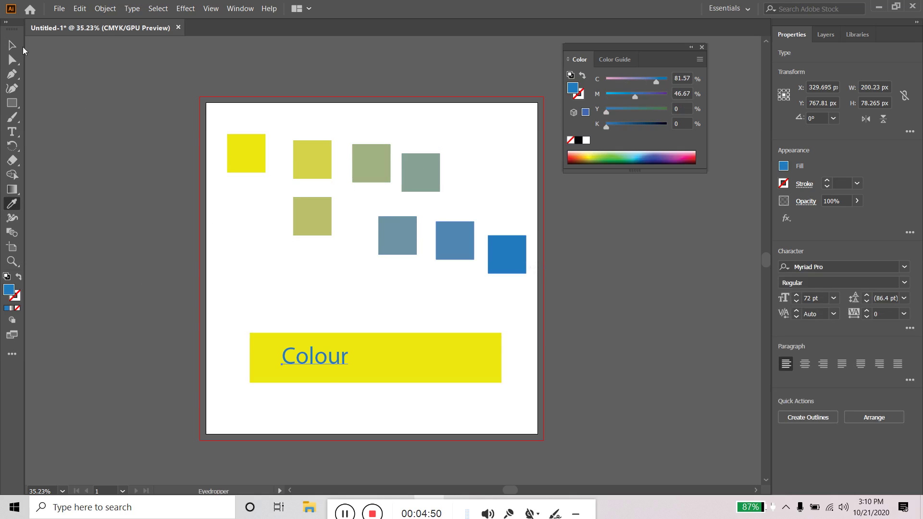
Step: Delete the yellow bar and Colour text, then undo and redo back to the aligned blended row
{"action": "key", "text": "v"}
{"action": "left_click", "coordinate": [260, 249]}
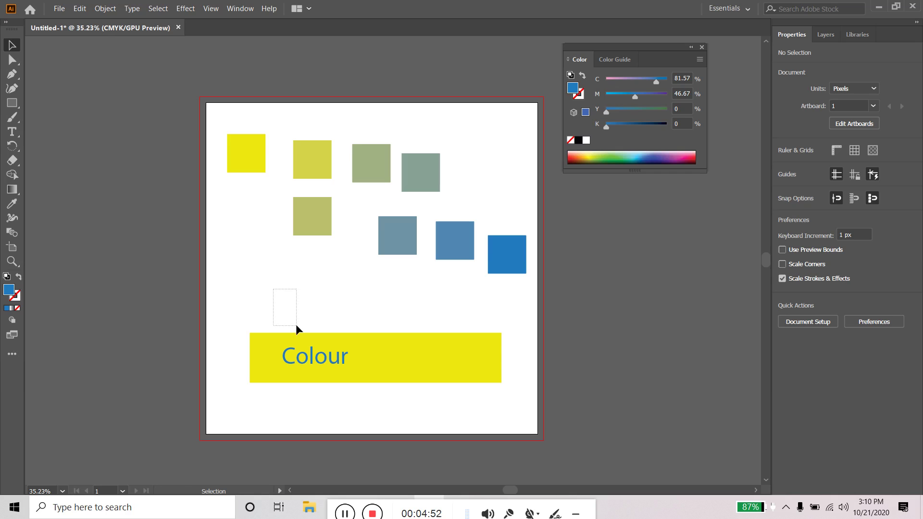
{"action": "left_click_drag", "start_coordinate": [280, 311], "coordinate": [551, 382]}
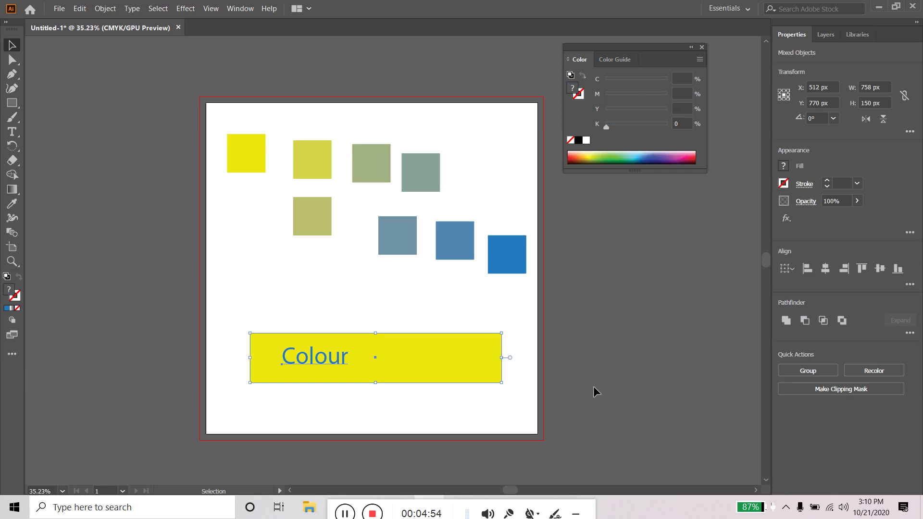
{"action": "key", "text": "Delete"}
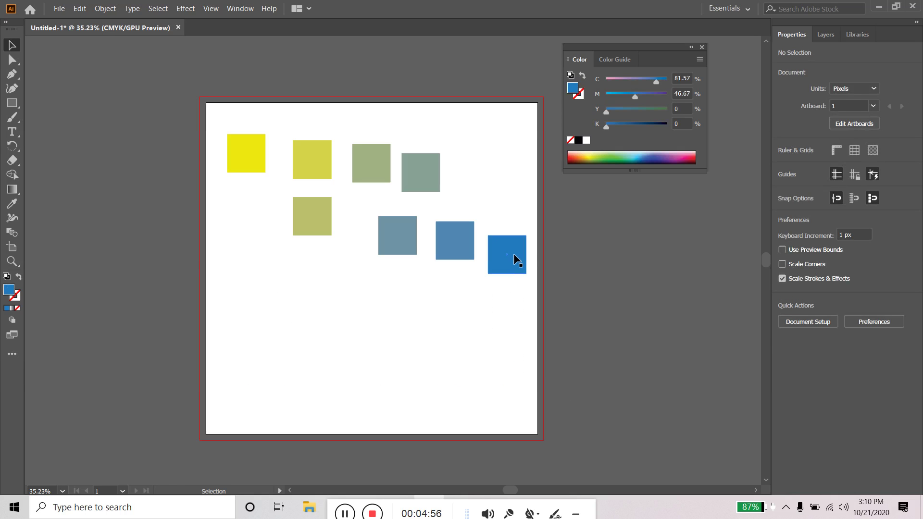
{"action": "key", "text": "ctrl+z"}
{"action": "key", "text": "ctrl+z"}
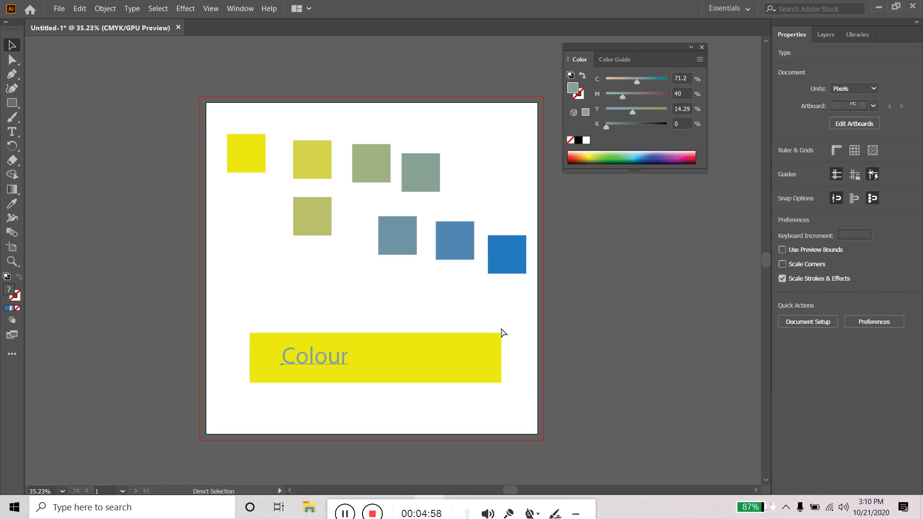
{"action": "key", "text": "ctrl+z"}
{"action": "key", "text": "ctrl+z"}
{"action": "key", "text": "ctrl+z"}
{"action": "key", "text": "ctrl+z"}
{"action": "key", "text": "ctrl+z"}
{"action": "key", "text": "ctrl+z"}
{"action": "key", "text": "ctrl+z"}
{"action": "key", "text": "ctrl+z"}
{"action": "key", "text": "ctrl+z"}
{"action": "key", "text": "ctrl+z"}
{"action": "key", "text": "ctrl+z"}
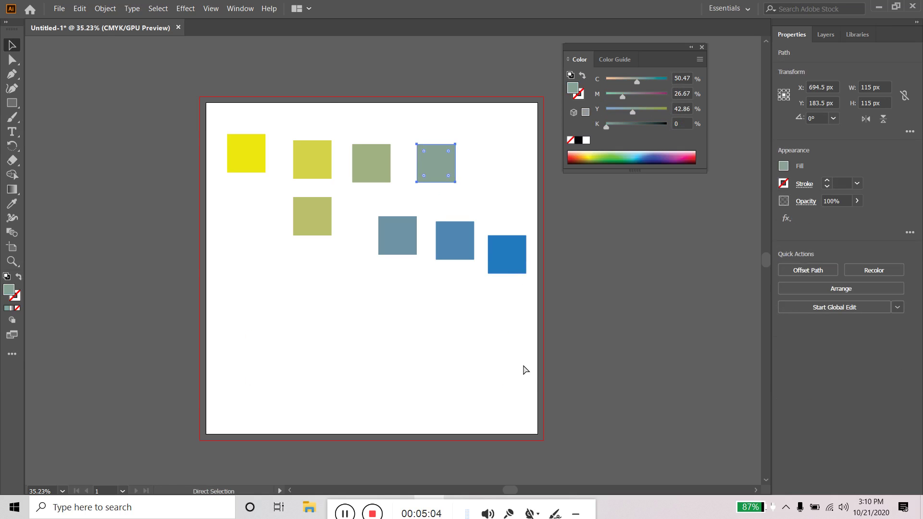
{"action": "key", "text": "ctrl+z"}
{"action": "key", "text": "ctrl+z"}
{"action": "key", "text": "ctrl+shift+z"}
{"action": "key", "text": "ctrl+shift+z"}
{"action": "key", "text": "ctrl+shift+z"}
{"action": "key", "text": "ctrl+shift+z"}
{"action": "key", "text": "ctrl+shift+z"}
{"action": "key", "text": "ctrl+shift+z"}
{"action": "key", "text": "ctrl+shift+z"}
{"action": "key", "text": "ctrl+shift+z"}
{"action": "key", "text": "ctrl+shift+z"}
{"action": "key", "text": "ctrl+shift+z"}
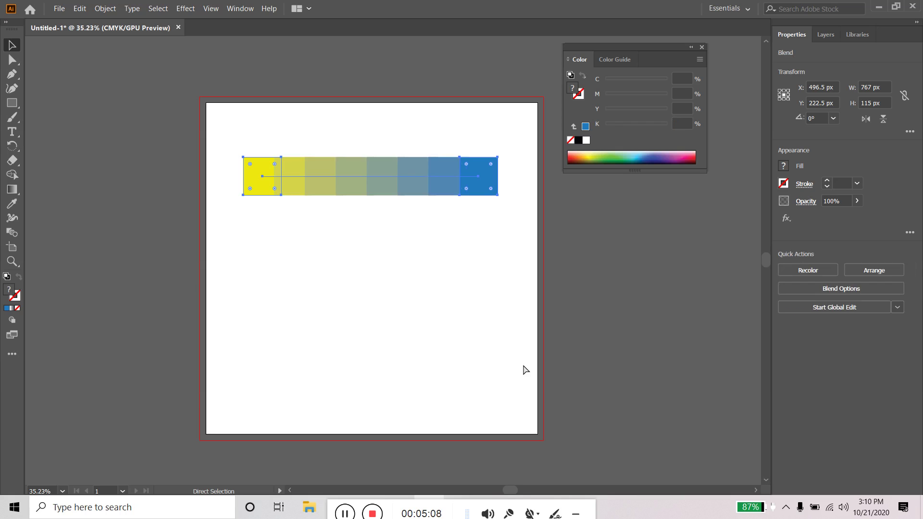
Step: Inside the blend, recolour the first square white after trying pink and light cyan
{"action": "left_click", "coordinate": [304, 266]}
{"action": "left_click", "coordinate": [247, 182]}
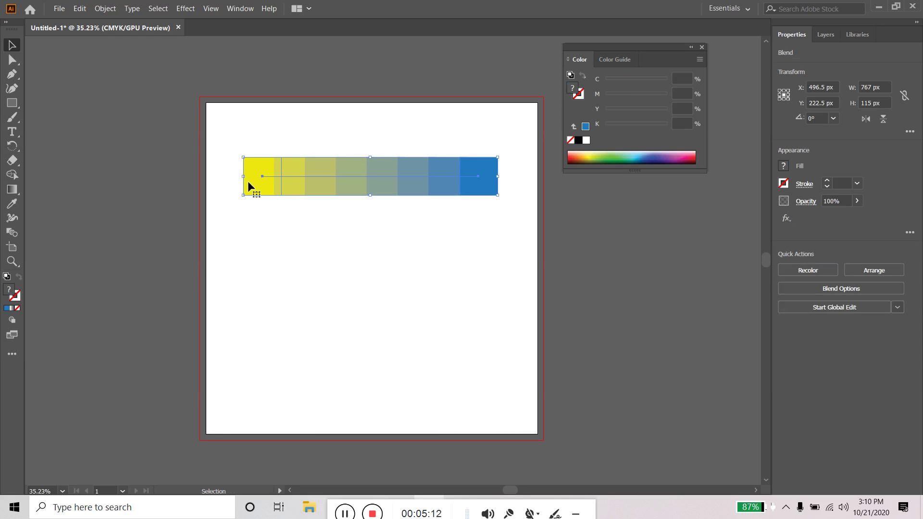
{"action": "double_click", "coordinate": [247, 180]}
{"action": "left_click", "coordinate": [247, 181]}
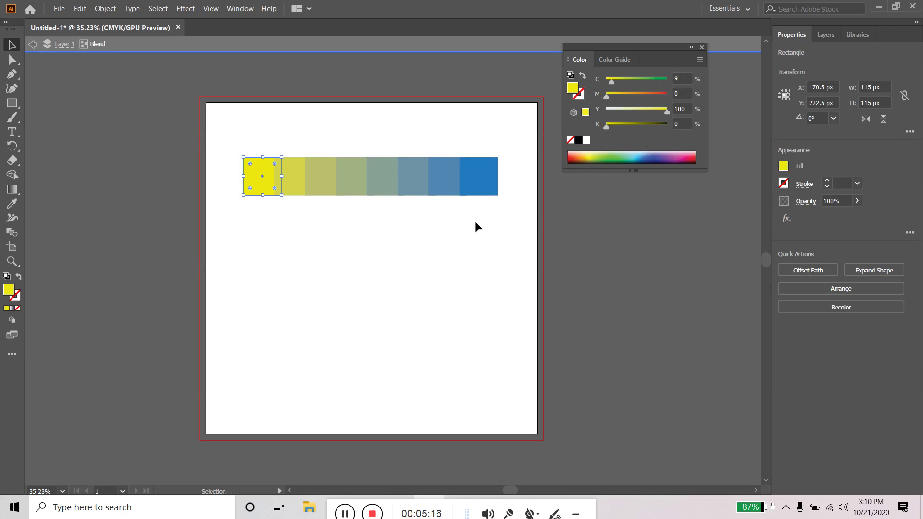
{"action": "left_click", "coordinate": [685, 154]}
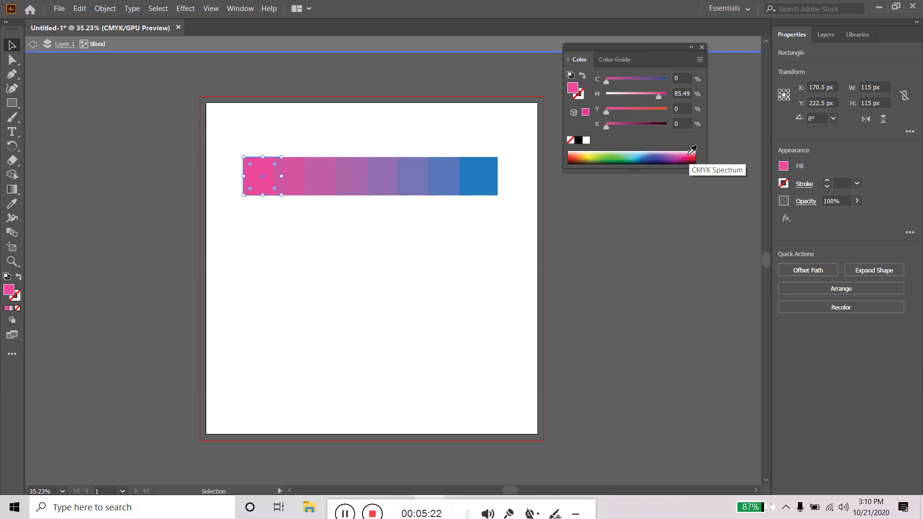
{"action": "left_click", "coordinate": [637, 154]}
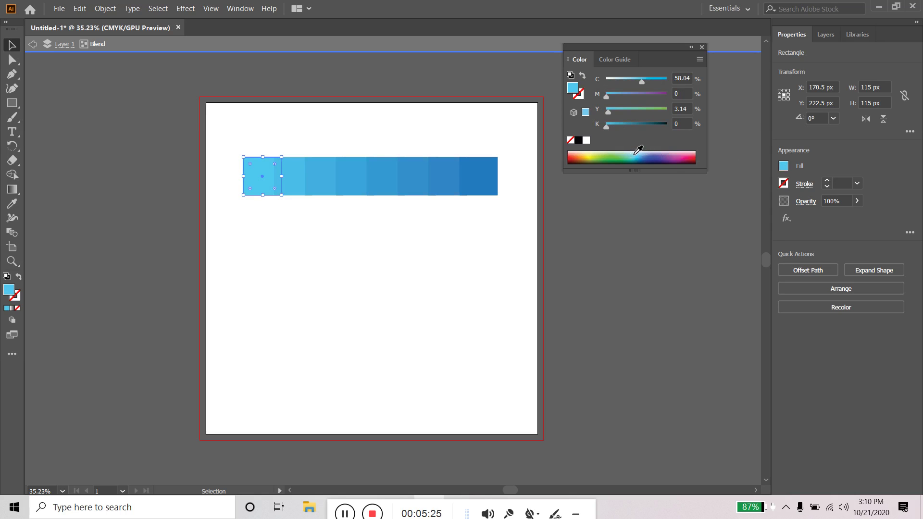
{"action": "left_click", "coordinate": [586, 140]}
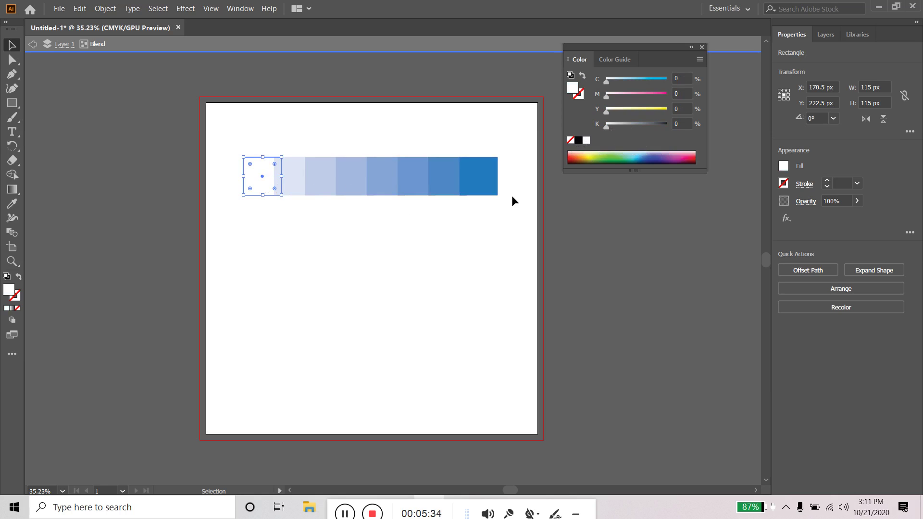
{"action": "double_click", "coordinate": [432, 243]}
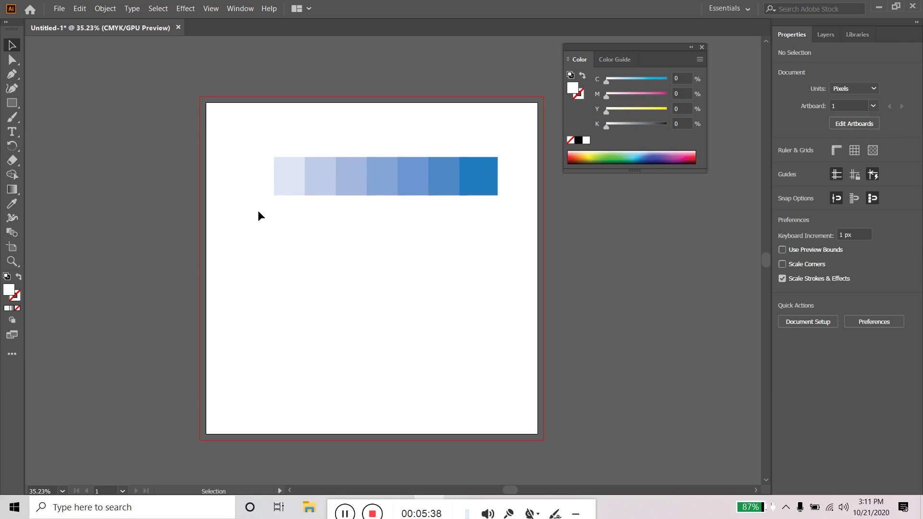
Step: Inside the blend, try several colours on the start square and settle on red
{"action": "double_click", "coordinate": [255, 181]}
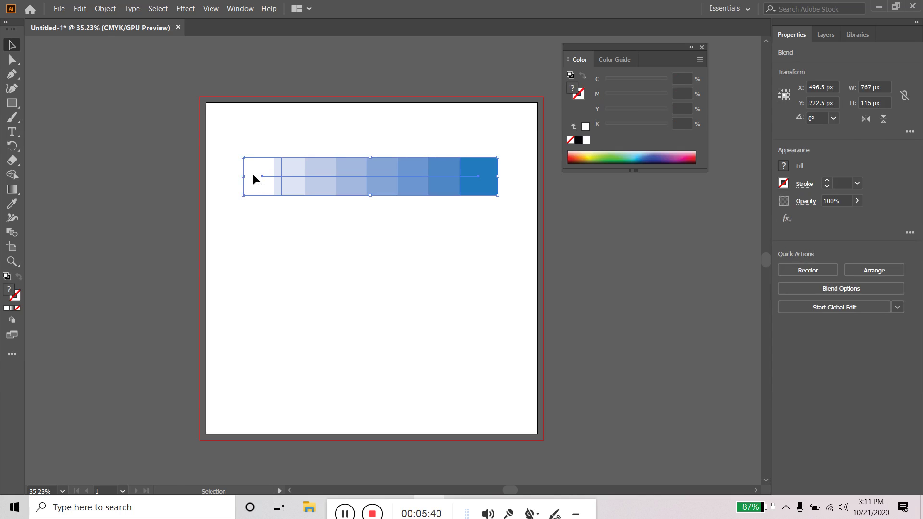
{"action": "left_click", "coordinate": [252, 174]}
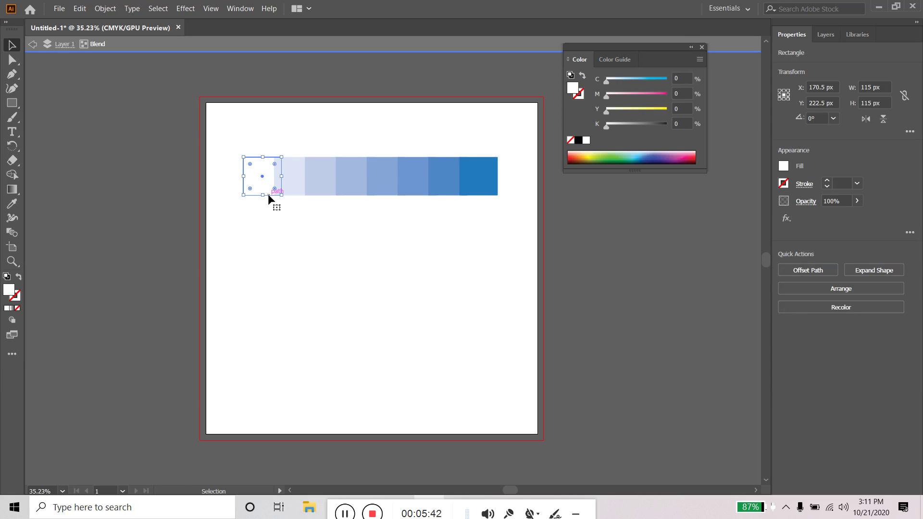
{"action": "left_click_drag", "start_coordinate": [607, 126], "coordinate": [643, 126]}
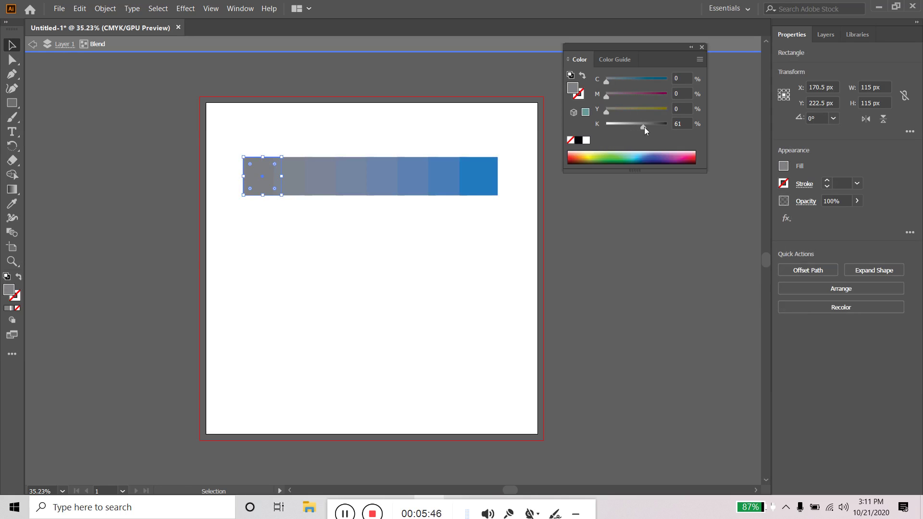
{"action": "mouse_move", "coordinate": [644, 127]}
{"action": "left_mouse_down"}
{"action": "mouse_move", "coordinate": [694, 138]}
{"action": "mouse_move", "coordinate": [606, 126]}
{"action": "left_mouse_up"}
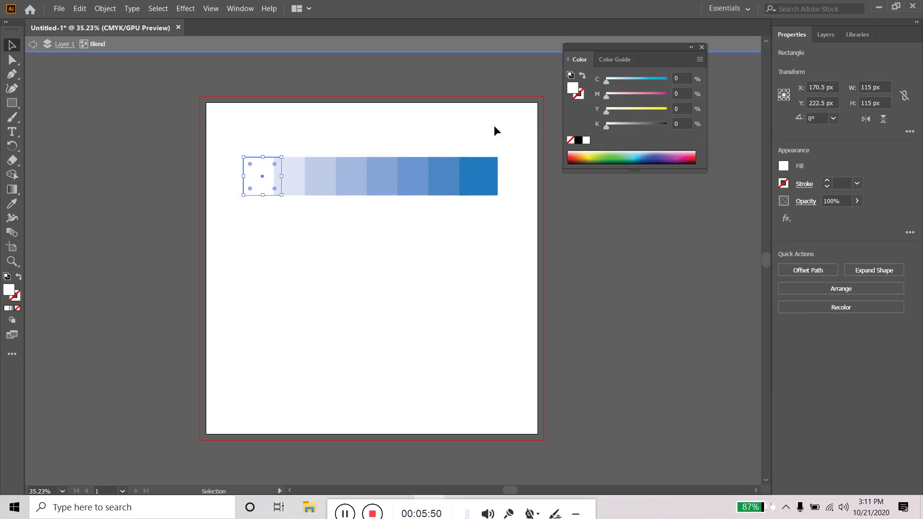
{"action": "left_click", "coordinate": [613, 150]}
{"action": "left_click", "coordinate": [642, 149]}
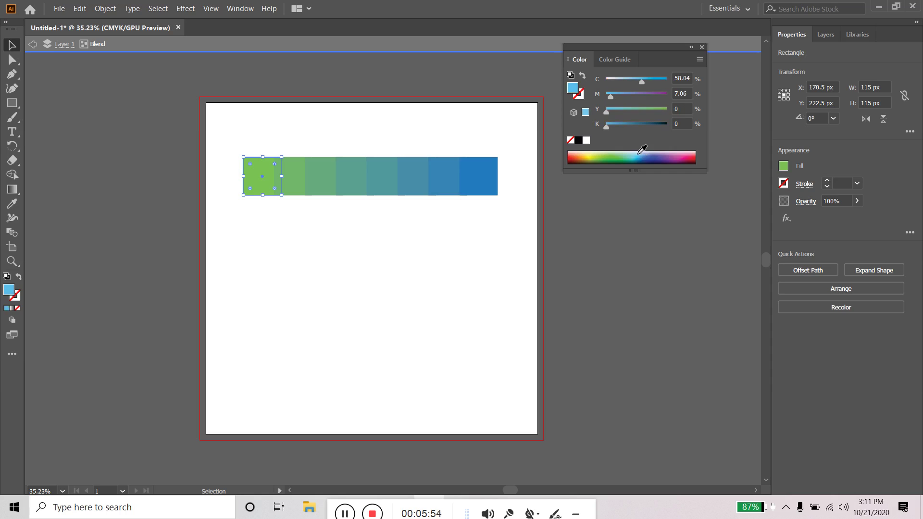
{"action": "left_click", "coordinate": [687, 150]}
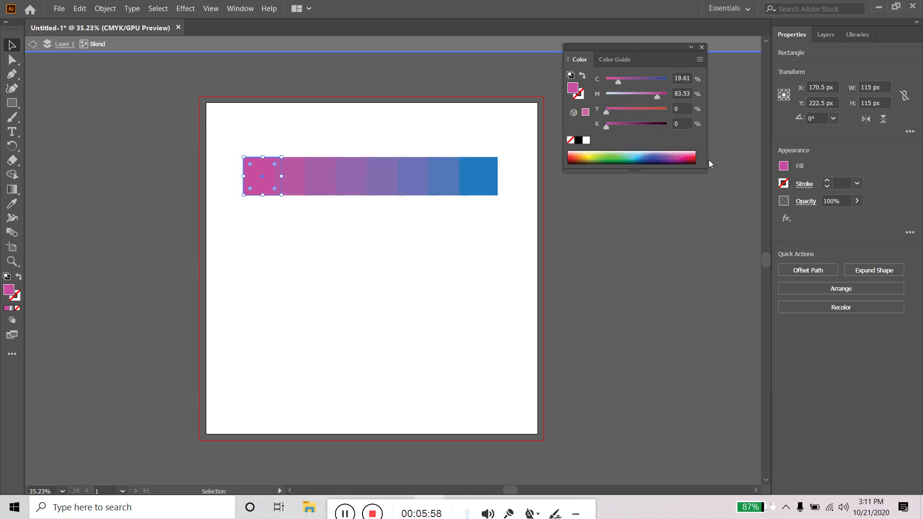
{"action": "left_click", "coordinate": [695, 159]}
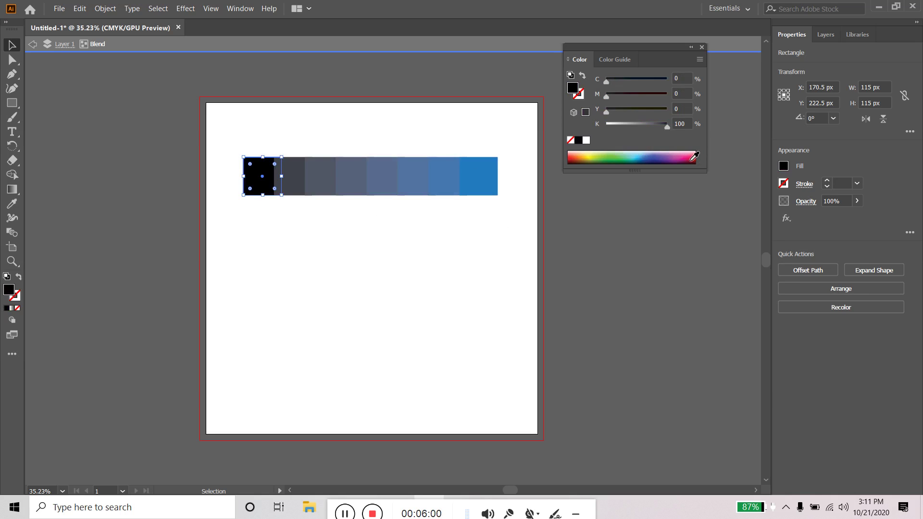
{"action": "left_click", "coordinate": [693, 155]}
{"action": "left_click", "coordinate": [422, 241]}
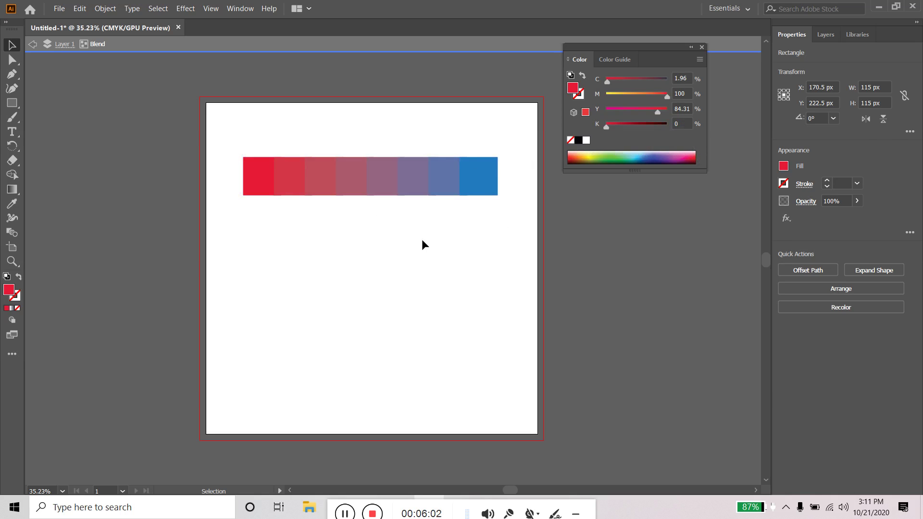
Step: Try a white fill on the blend's end square, then set it back to black
{"action": "left_click", "coordinate": [482, 191]}
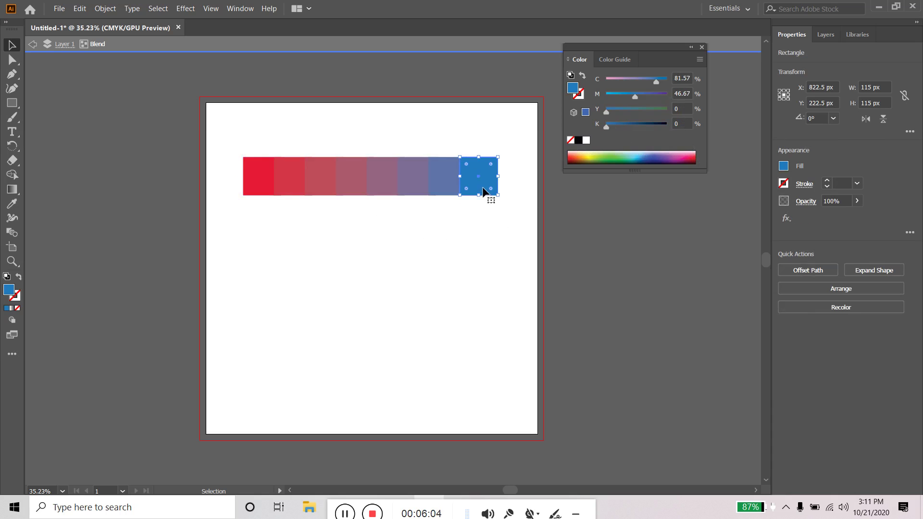
{"action": "left_click", "coordinate": [585, 142]}
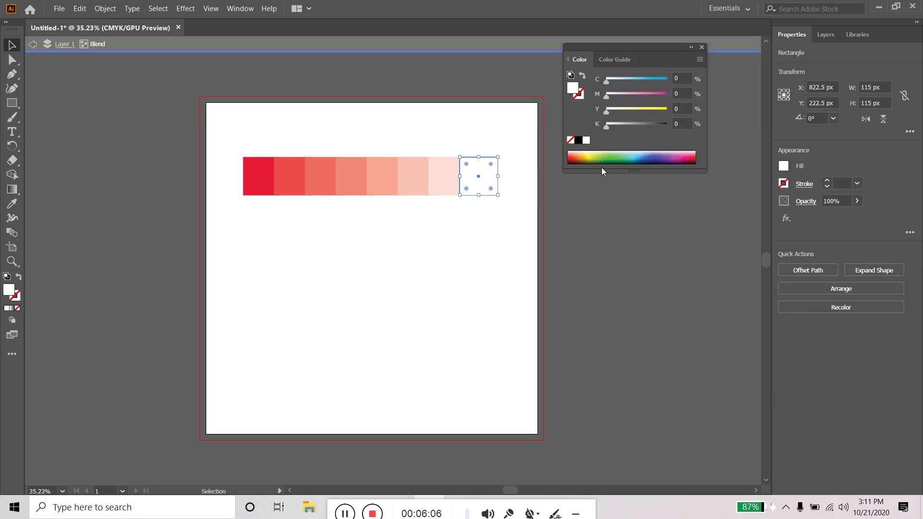
{"action": "double_click", "coordinate": [452, 260]}
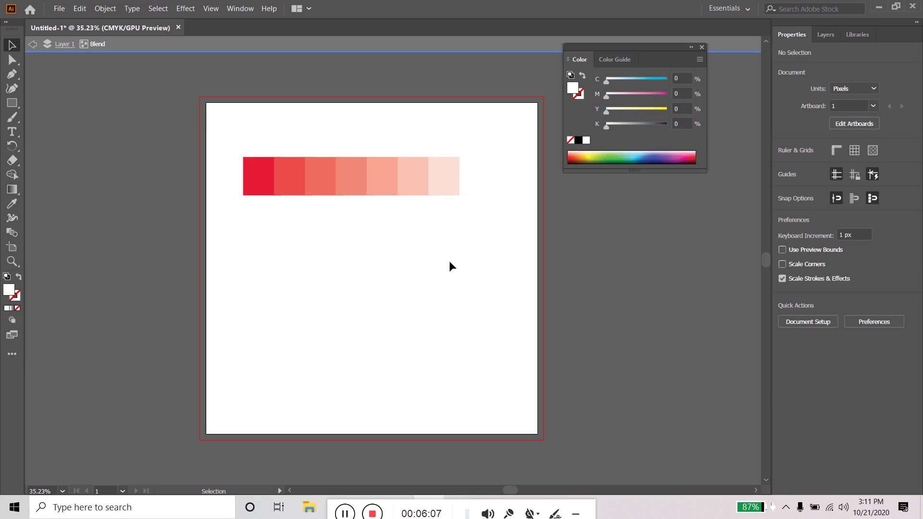
{"action": "left_click", "coordinate": [478, 189]}
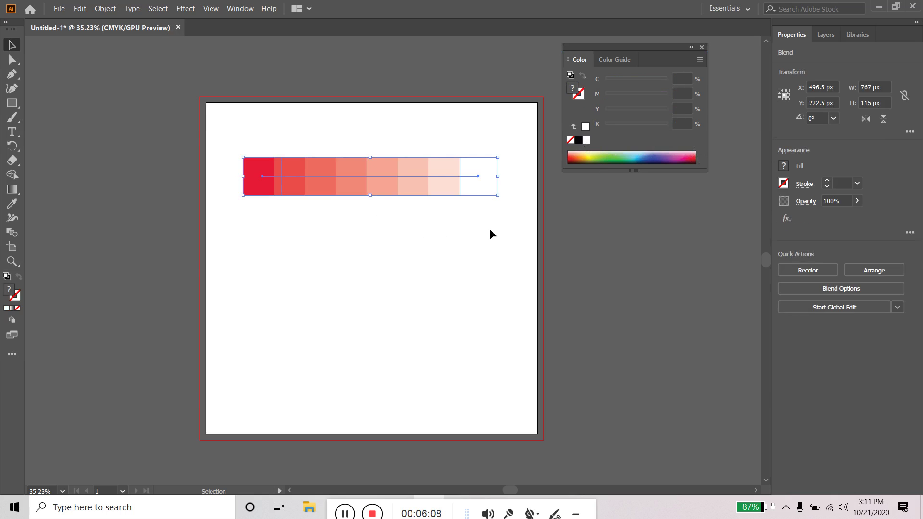
{"action": "double_click", "coordinate": [483, 190]}
{"action": "left_click", "coordinate": [484, 190]}
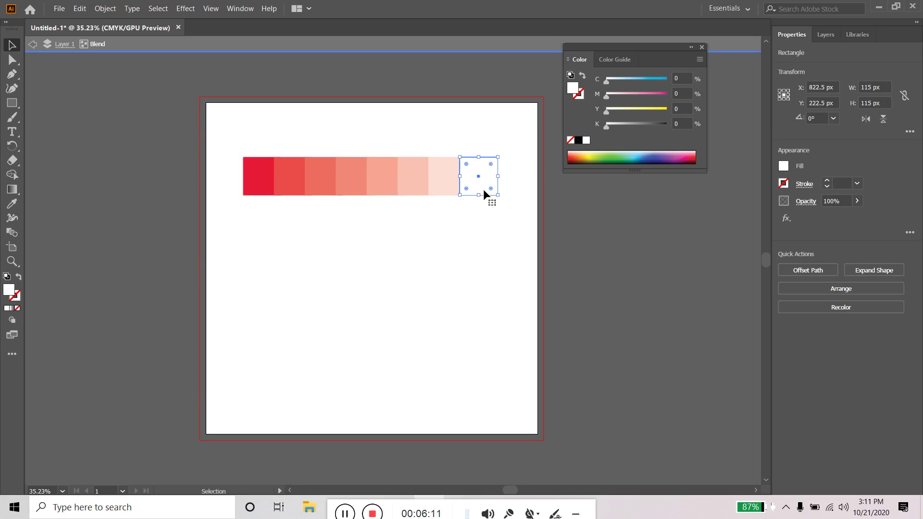
{"action": "left_click", "coordinate": [576, 142]}
{"action": "double_click", "coordinate": [419, 245]}
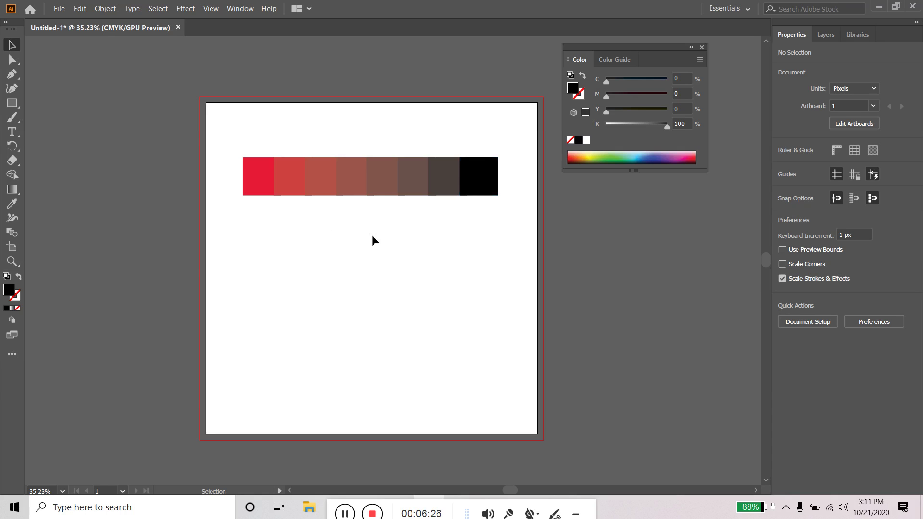
Step: Give the blend's end square a white fill so the row fades through pale pinks
{"action": "left_click_drag", "start_coordinate": [336, 510], "coordinate": [455, 502]}
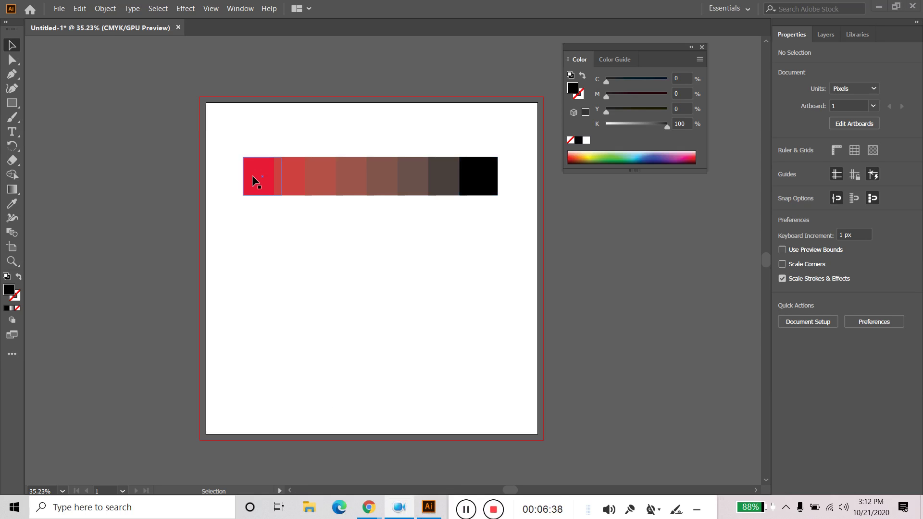
{"action": "left_click", "coordinate": [487, 175]}
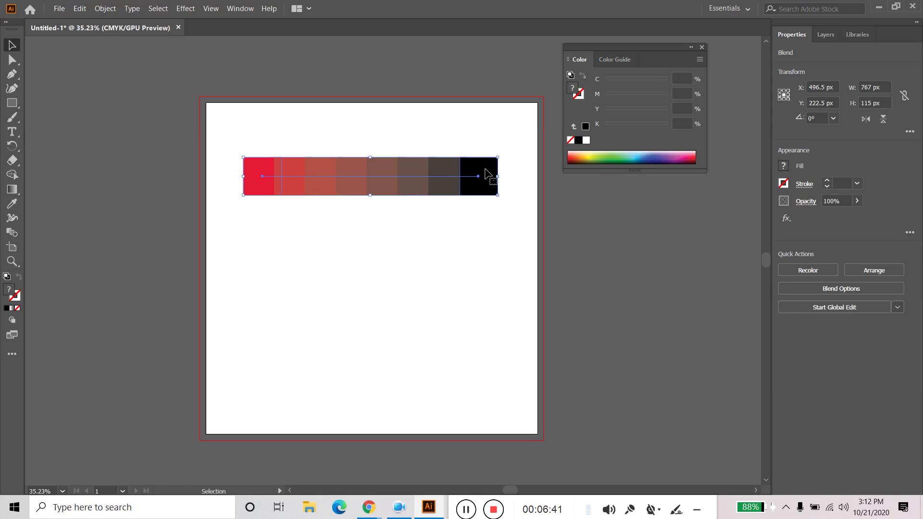
{"action": "left_click", "coordinate": [586, 140]}
{"action": "key", "text": "ctrl+z"}
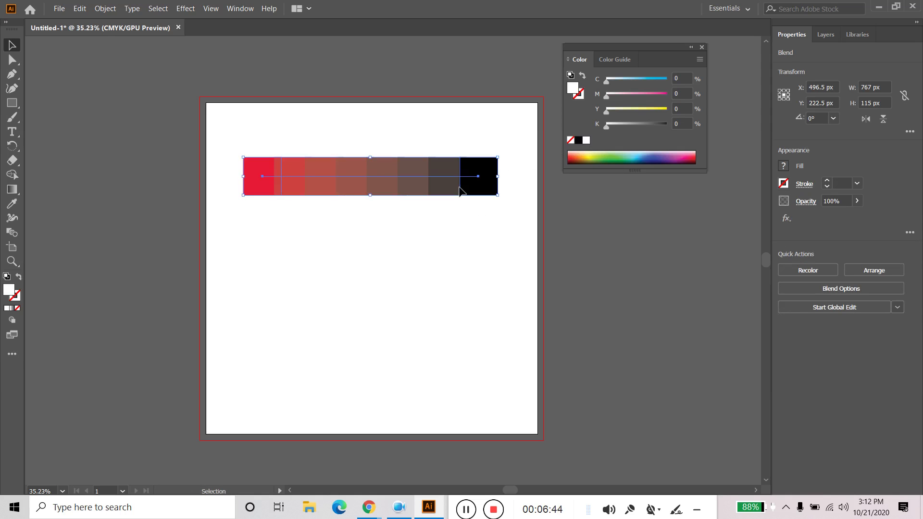
{"action": "double_click", "coordinate": [486, 177]}
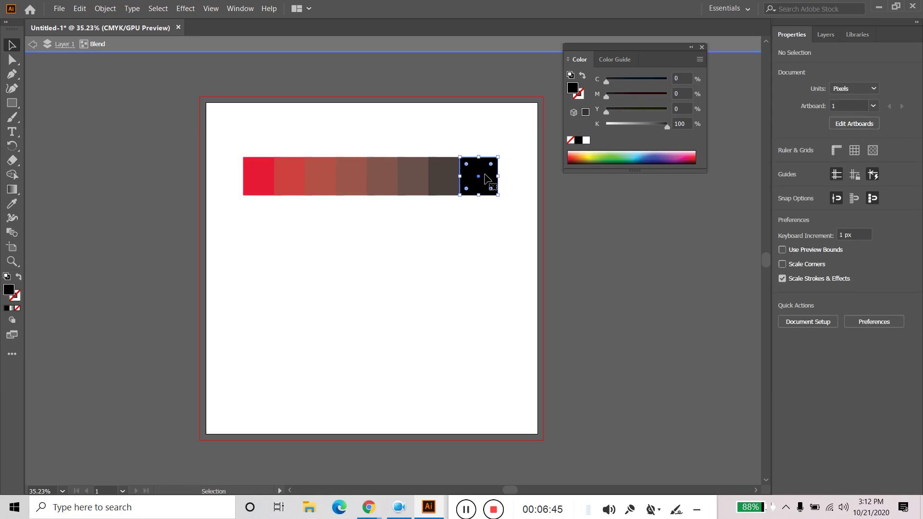
{"action": "left_click", "coordinate": [586, 140]}
{"action": "double_click", "coordinate": [468, 224]}
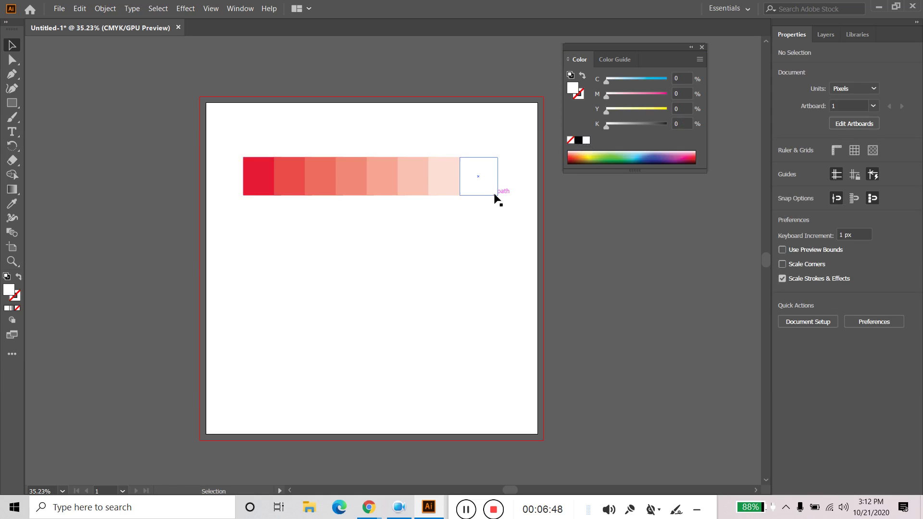
Step: Expand the whole red-to-white blend with Object > Expand, then ungroup the resulting squares
{"action": "left_click_drag", "start_coordinate": [258, 245], "coordinate": [502, 178]}
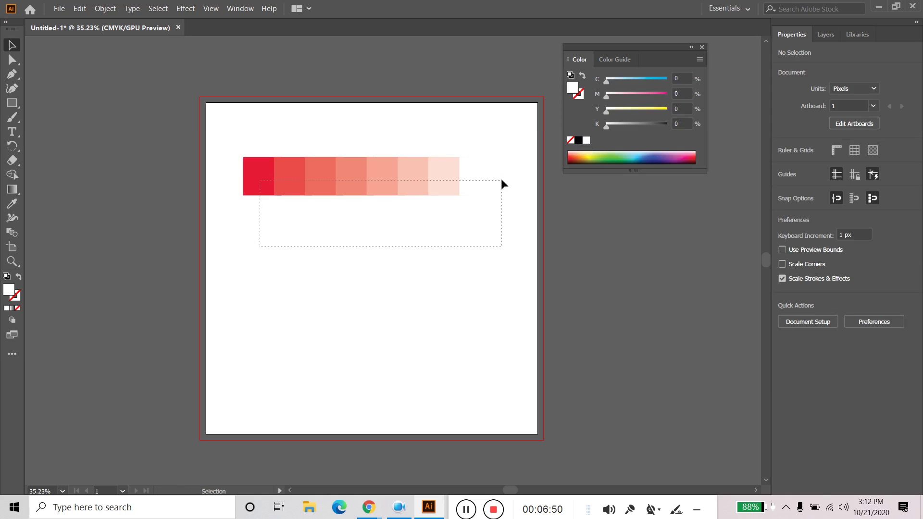
{"action": "left_click", "coordinate": [104, 10]}
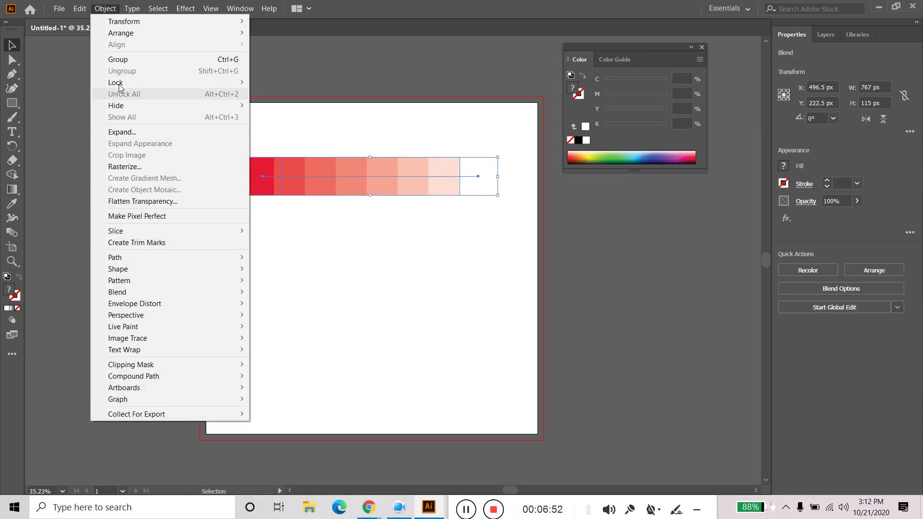
{"action": "left_click", "coordinate": [140, 132]}
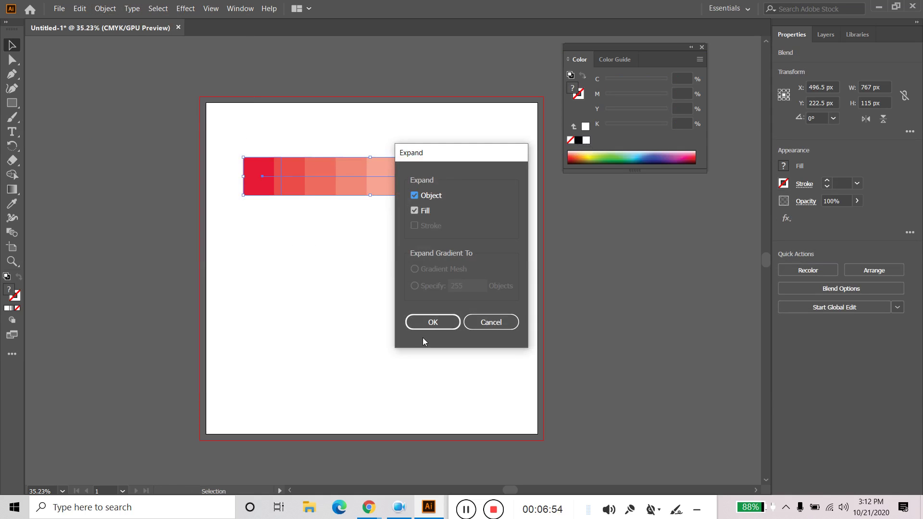
{"action": "left_click", "coordinate": [435, 320]}
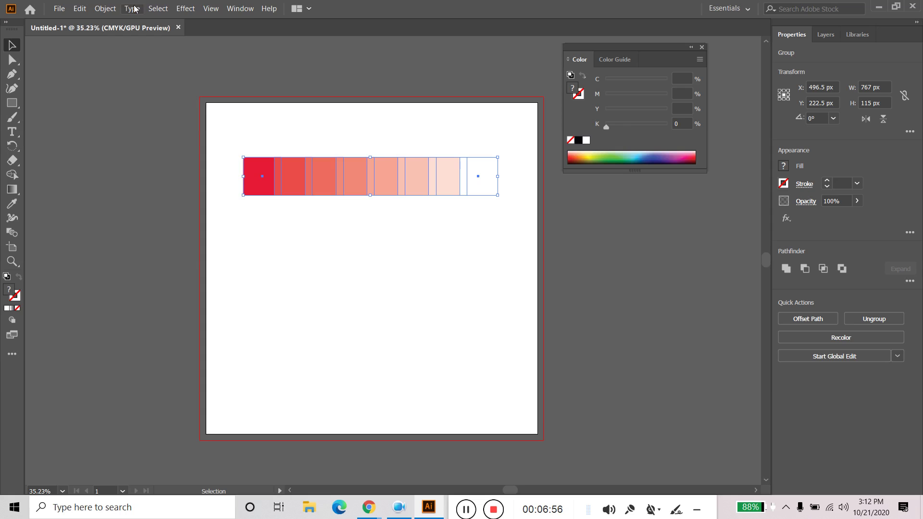
{"action": "left_click", "coordinate": [105, 8]}
{"action": "left_click", "coordinate": [126, 73]}
{"action": "left_click", "coordinate": [340, 261]}
Step: Delete the white end square and the in-between squares, keeping red, salmon and pale pink
{"action": "left_click_drag", "start_coordinate": [459, 157], "coordinate": [491, 190]}
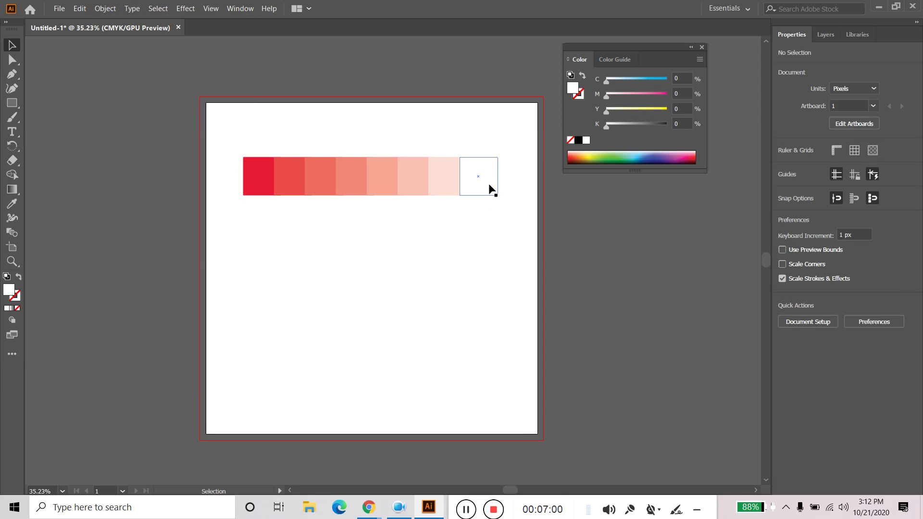
{"action": "left_click_drag", "start_coordinate": [511, 144], "coordinate": [467, 234]}
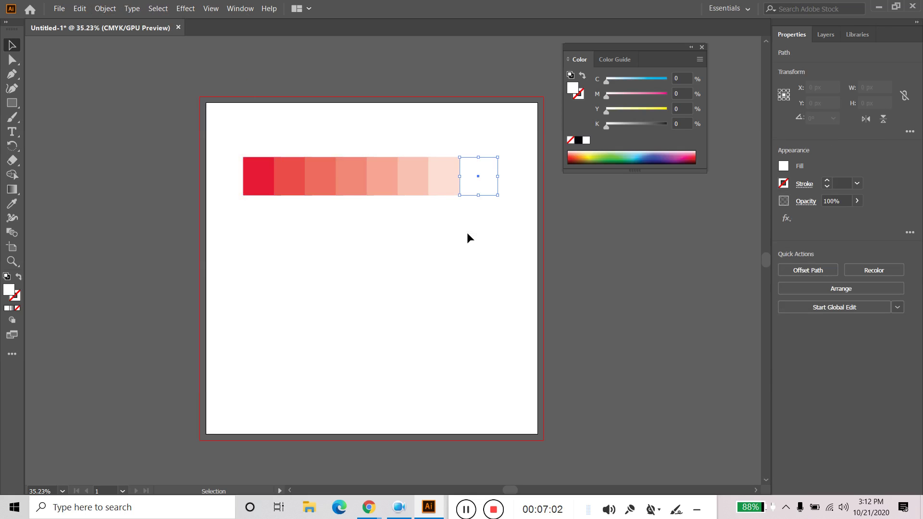
{"action": "key", "text": "Delete"}
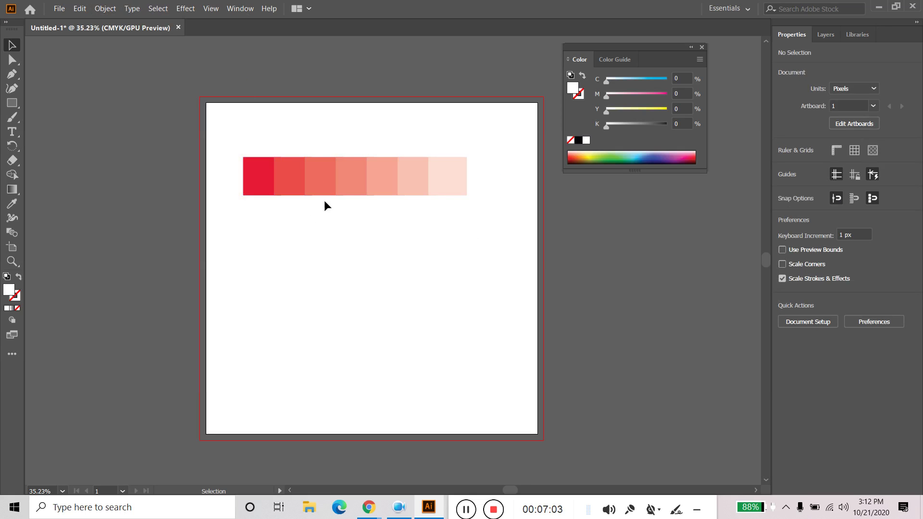
{"action": "left_click_drag", "start_coordinate": [287, 174], "coordinate": [287, 263]}
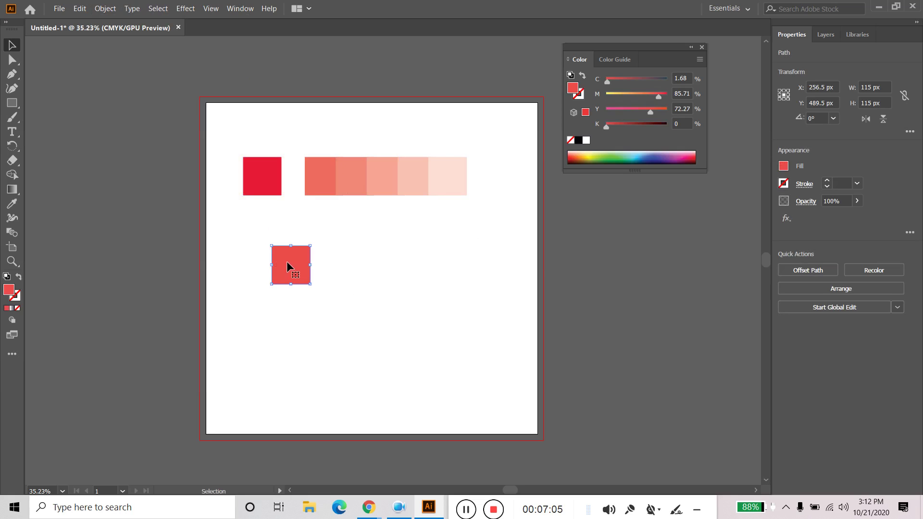
{"action": "key", "text": "Delete"}
{"action": "left_click_drag", "start_coordinate": [313, 176], "coordinate": [309, 258]}
{"action": "left_click", "coordinate": [371, 216]}
{"action": "left_click_drag", "start_coordinate": [416, 185], "coordinate": [408, 264]}
{"action": "key", "text": "Delete"}
{"action": "left_click_drag", "start_coordinate": [395, 188], "coordinate": [395, 262]}
{"action": "key", "text": "Delete"}
Step: Move the salmon and pale pink squares left beside the red one and select all three
{"action": "left_click_drag", "start_coordinate": [490, 179], "coordinate": [219, 244]}
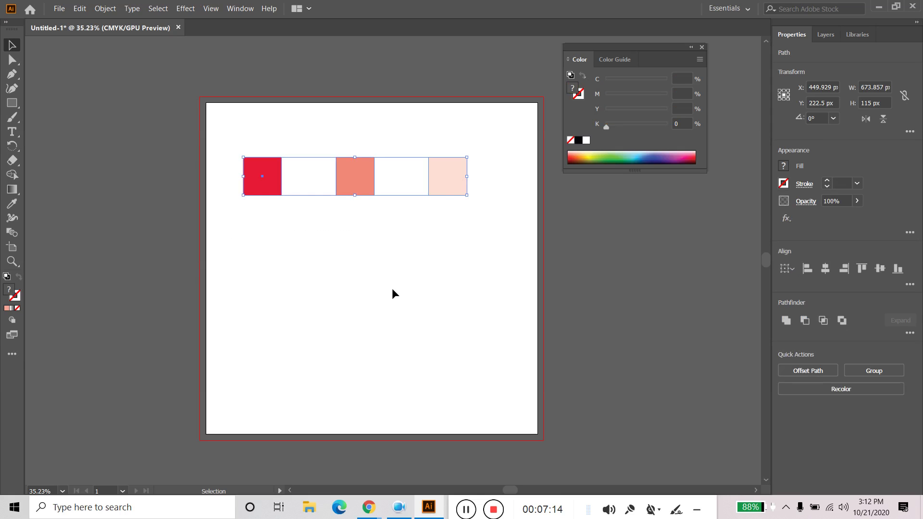
{"action": "left_click", "coordinate": [391, 287]}
{"action": "left_click_drag", "start_coordinate": [358, 182], "coordinate": [311, 181]}
{"action": "left_click", "coordinate": [342, 230]}
{"action": "left_click_drag", "start_coordinate": [440, 192], "coordinate": [352, 184]}
{"action": "left_click", "coordinate": [260, 242]}
{"action": "left_click_drag", "start_coordinate": [258, 243], "coordinate": [393, 192]}
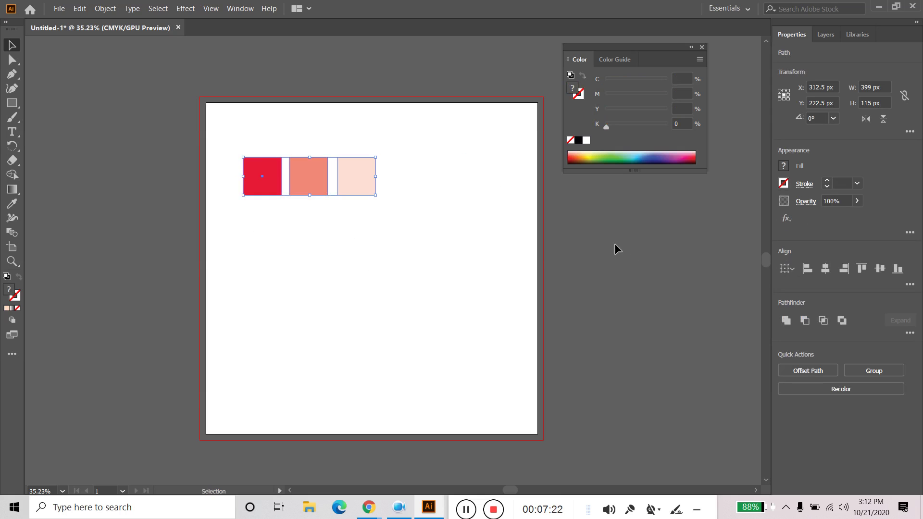
{"action": "left_click", "coordinate": [239, 11]}
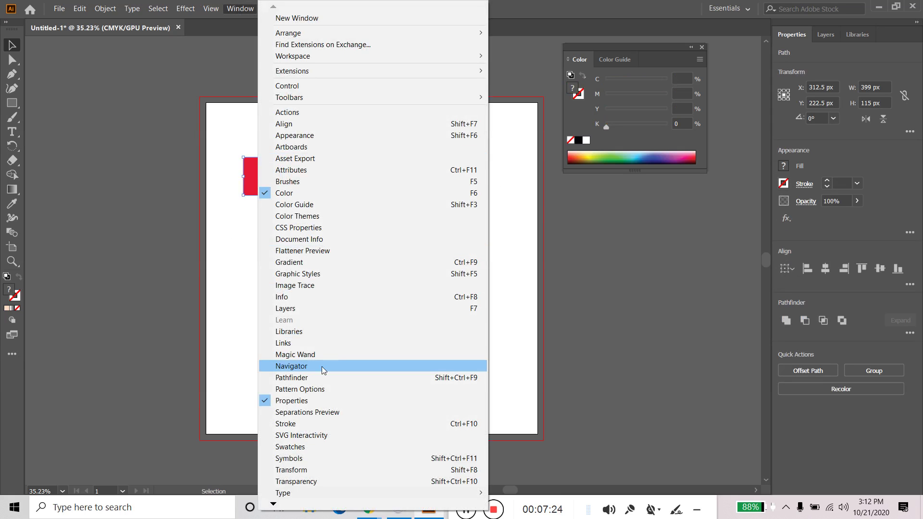
Step: Create a new swatch colour group from the three squares named 'banner color 1'
{"action": "left_click", "coordinate": [327, 452]}
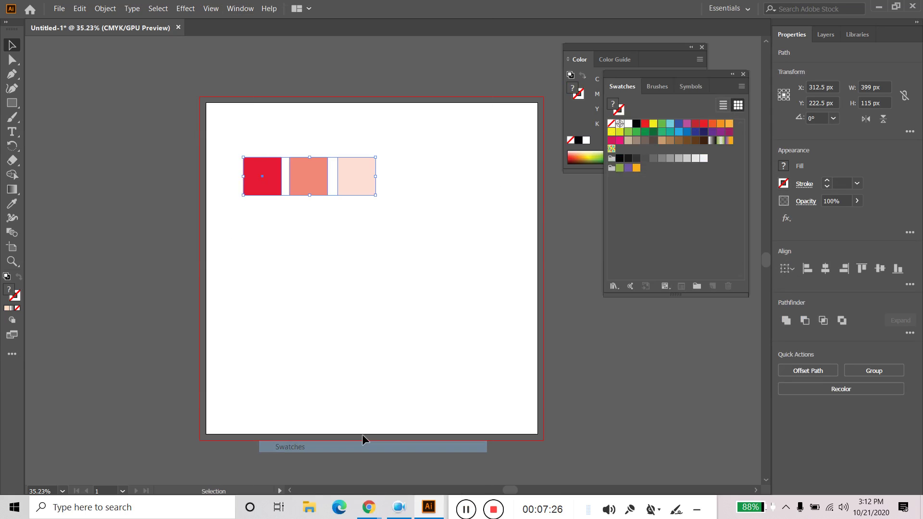
{"action": "left_click", "coordinate": [696, 287]}
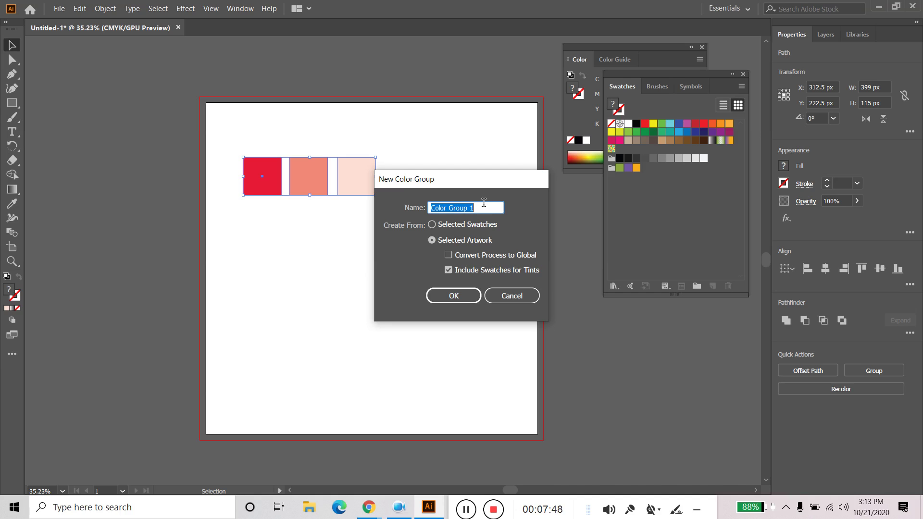
{"action": "type", "text": "my"}
{"action": "type", "text": "ol"}
{"action": "key", "text": "BackSpace"}
{"action": "key", "text": "BackSpace"}
{"action": "key", "text": "BackSpace"}
{"action": "key", "text": "BackSpace"}
{"action": "key", "text": "BackSpace"}
{"action": "key", "text": "BackSpace"}
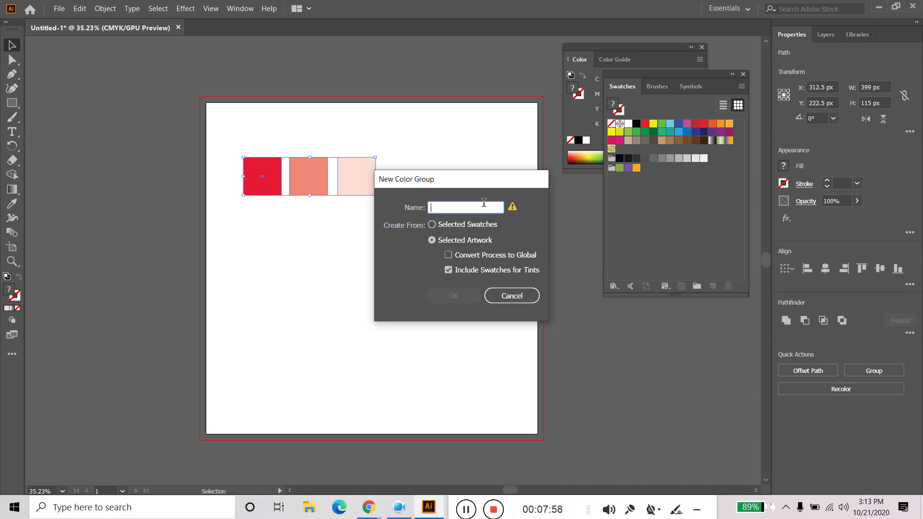
{"action": "type", "text": "banner color 1"}
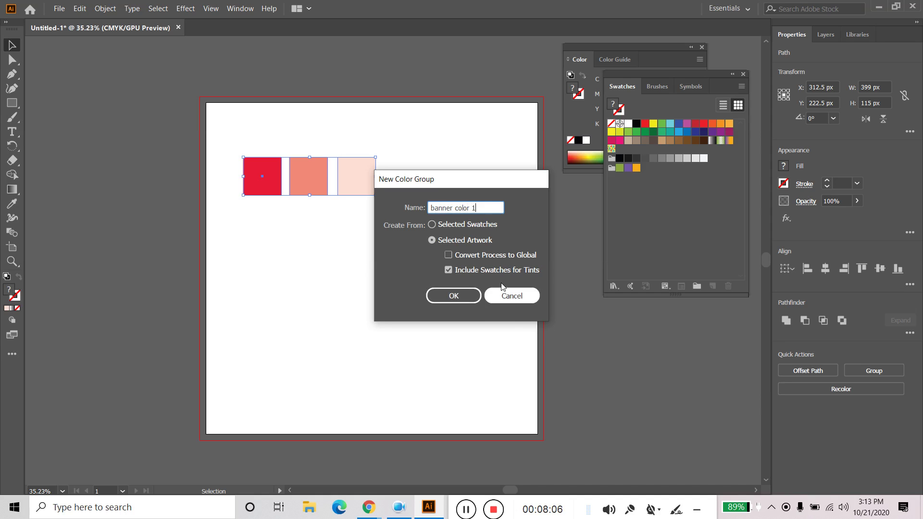
{"action": "left_click", "coordinate": [471, 295]}
Step: Apply swatches from the new group, leaving all three squares filled salmon
{"action": "left_click", "coordinate": [657, 204]}
{"action": "left_click", "coordinate": [635, 178]}
{"action": "left_click", "coordinate": [628, 178]}
{"action": "left_click", "coordinate": [611, 178]}
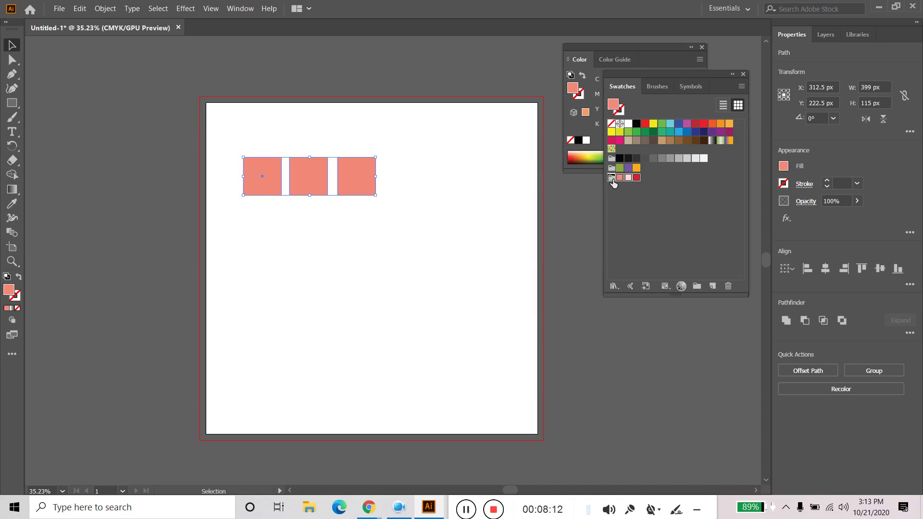
Step: Undo back to the squares' original red, salmon and pale pink fills
{"action": "left_click", "coordinate": [649, 224]}
{"action": "left_click_drag", "start_coordinate": [278, 243], "coordinate": [442, 174]}
{"action": "key", "text": "Delete"}
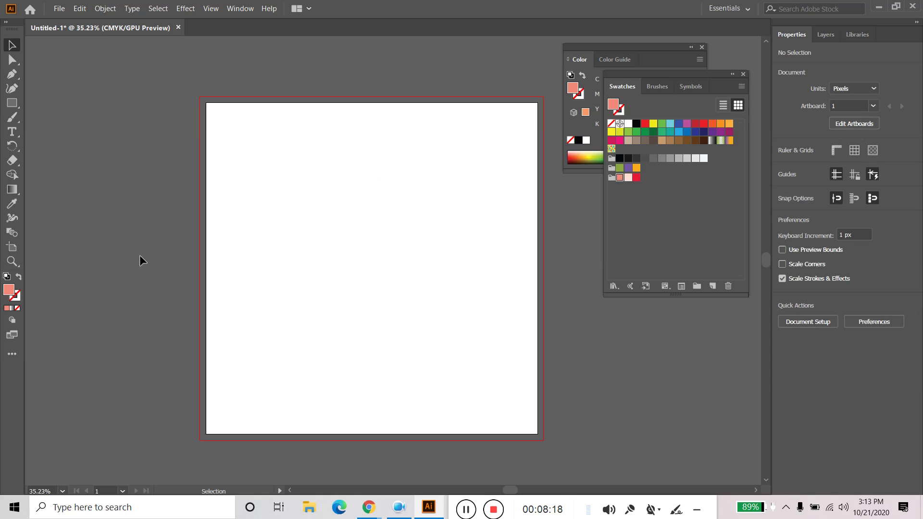
{"action": "left_click", "coordinate": [628, 178]}
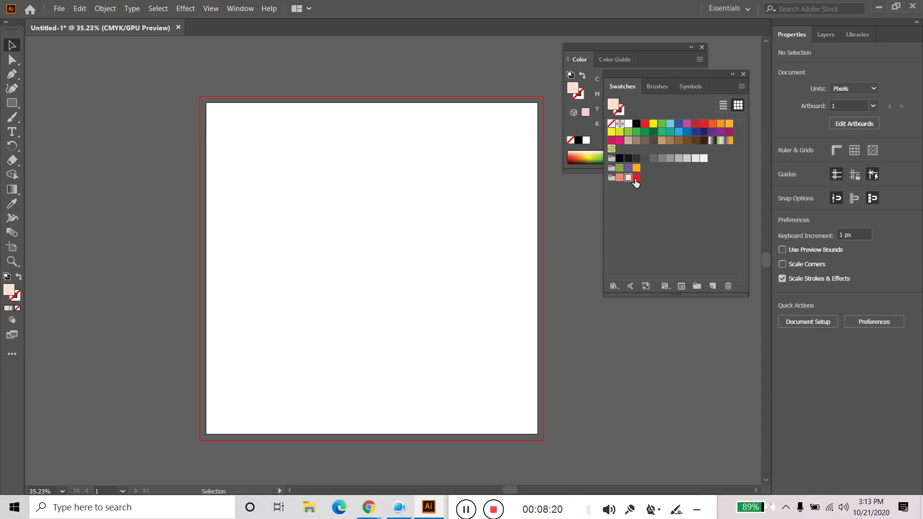
{"action": "left_click", "coordinate": [619, 178]}
{"action": "left_click", "coordinate": [654, 193]}
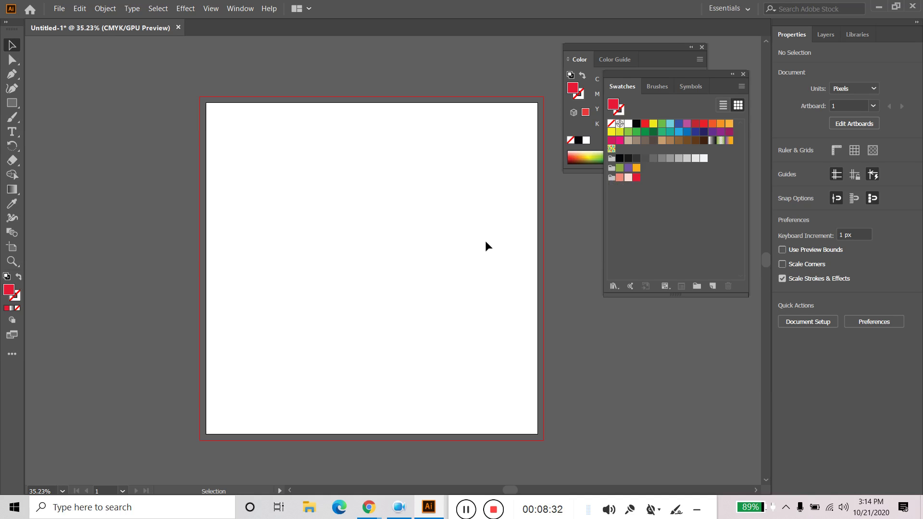
{"action": "key", "text": "ctrl+z"}
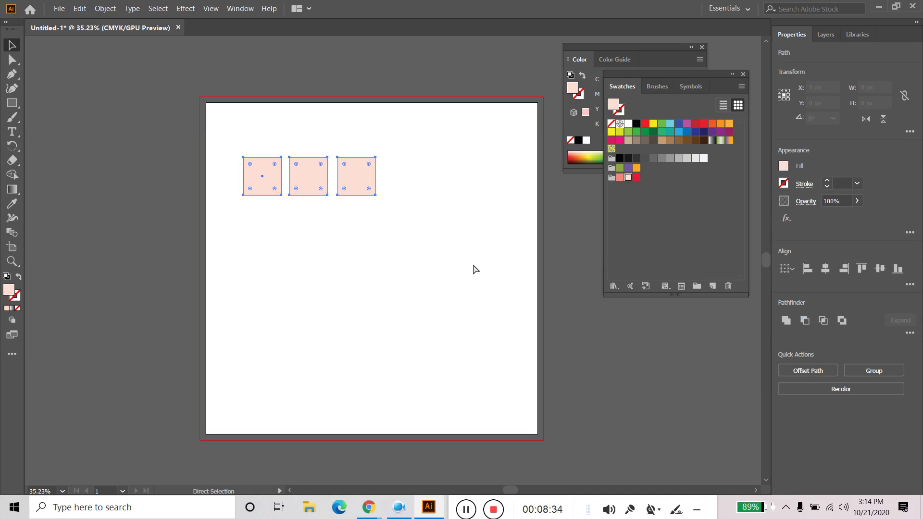
{"action": "key", "text": "ctrl+z"}
{"action": "key", "text": "ctrl+shift+z"}
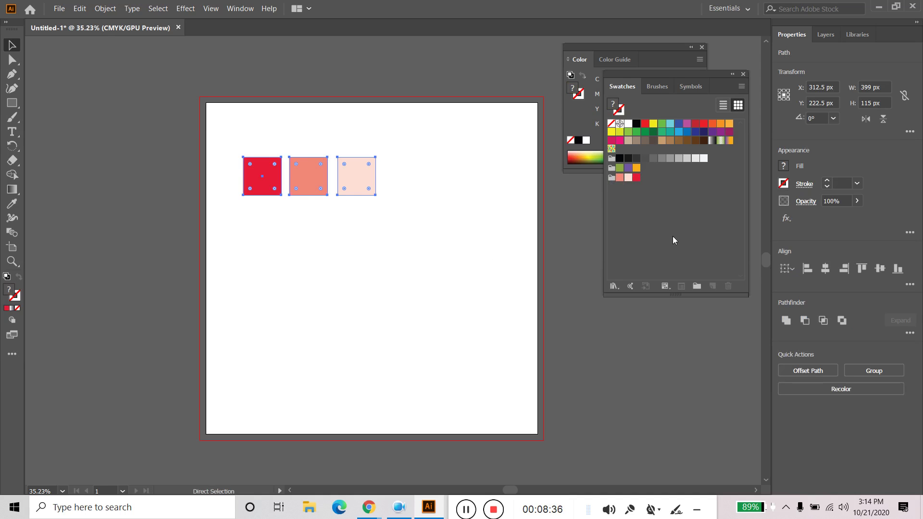
Step: Delete the banner color 1 group from Swatches and reselect the three squares
{"action": "left_click", "coordinate": [611, 178]}
{"action": "key", "text": "v"}
{"action": "left_click", "coordinate": [726, 287]}
{"action": "left_click", "coordinate": [457, 267]}
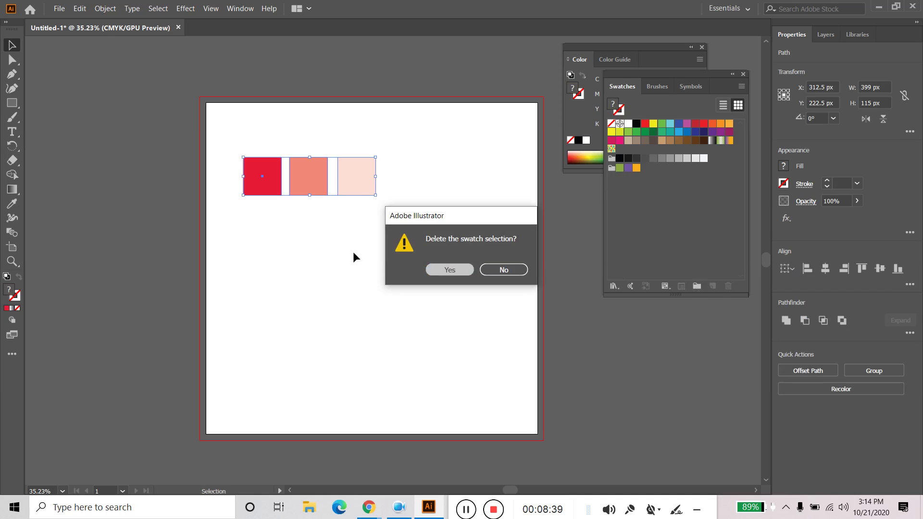
{"action": "left_click", "coordinate": [306, 238]}
{"action": "left_click_drag", "start_coordinate": [255, 238], "coordinate": [413, 167]}
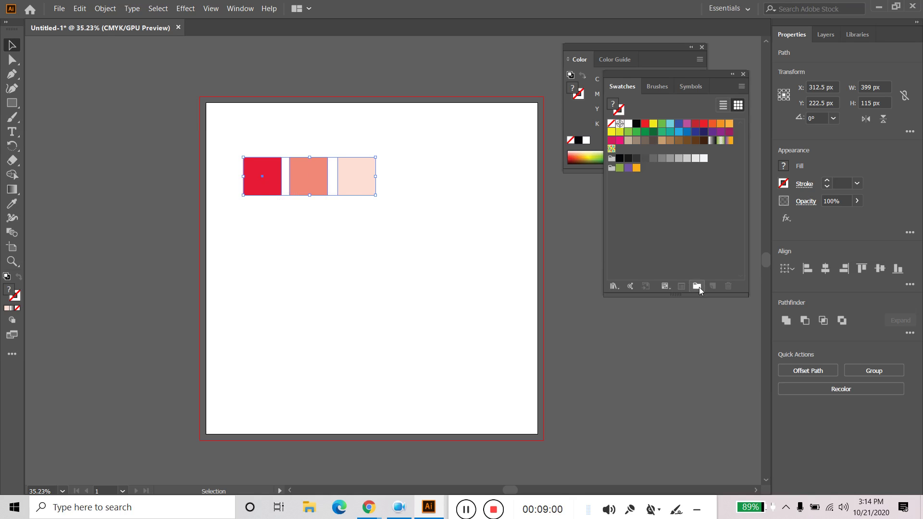
Step: Save the three square colours as a new Banner colour group from the selected artwork
{"action": "left_click", "coordinate": [697, 287]}
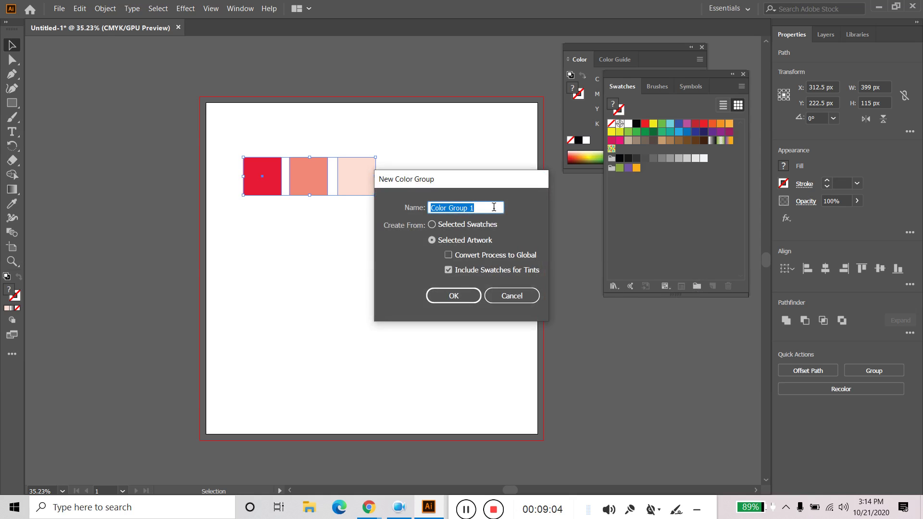
{"action": "left_click", "coordinate": [435, 230]}
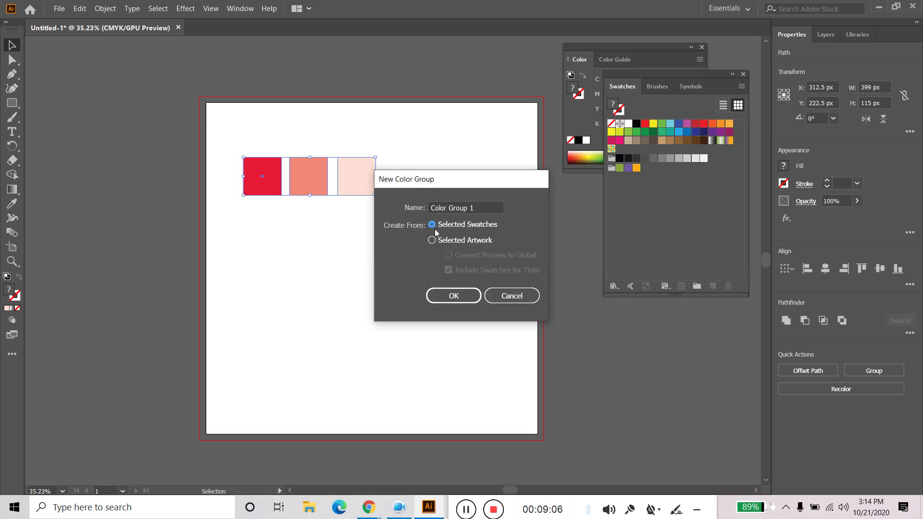
{"action": "left_click", "coordinate": [449, 244]}
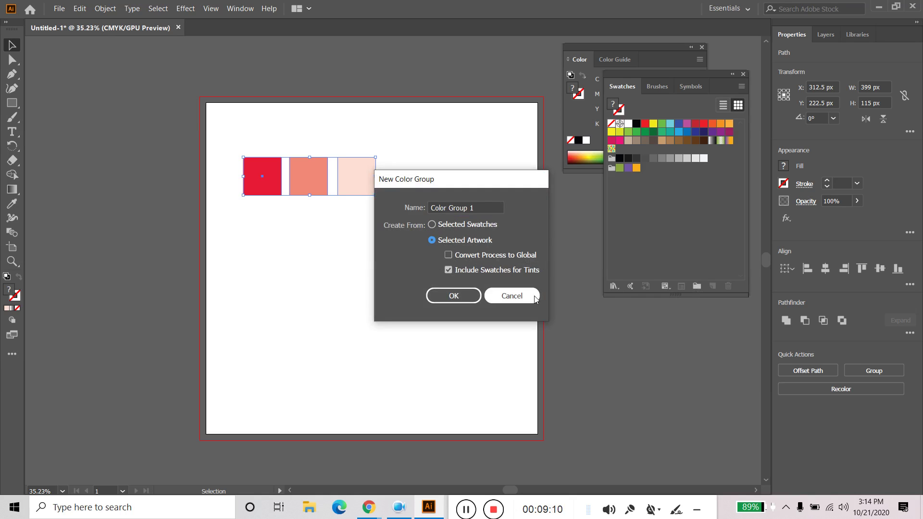
{"action": "left_click", "coordinate": [482, 207]}
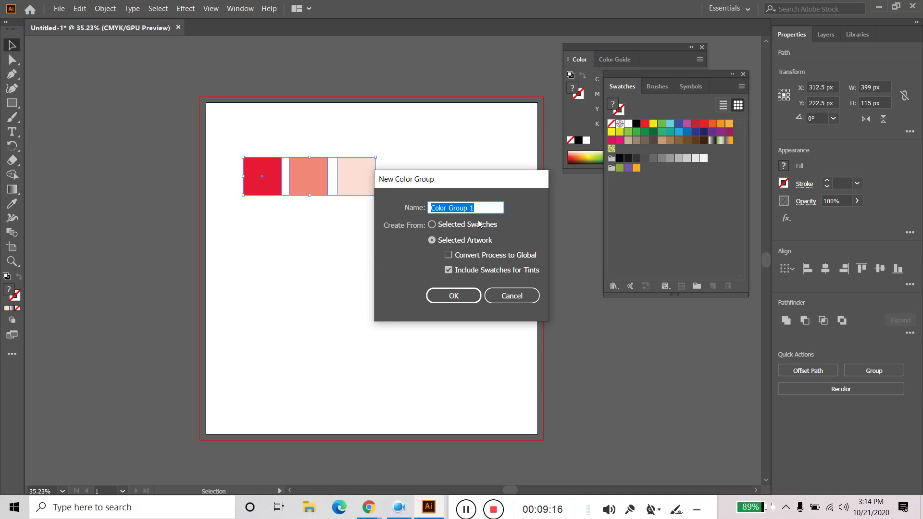
{"action": "type", "text": "Banner"}
{"action": "key", "text": "BackSpace"}
{"action": "left_click", "coordinate": [461, 293]}
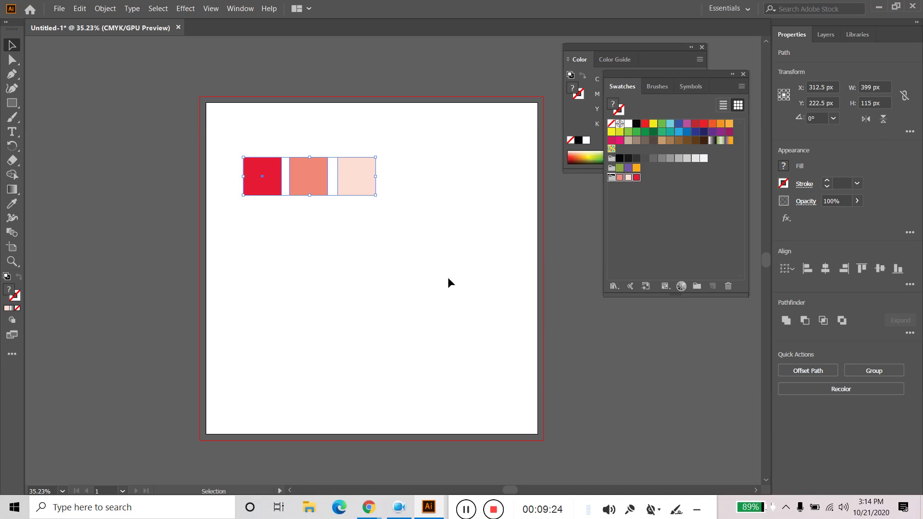
{"action": "left_click", "coordinate": [448, 277]}
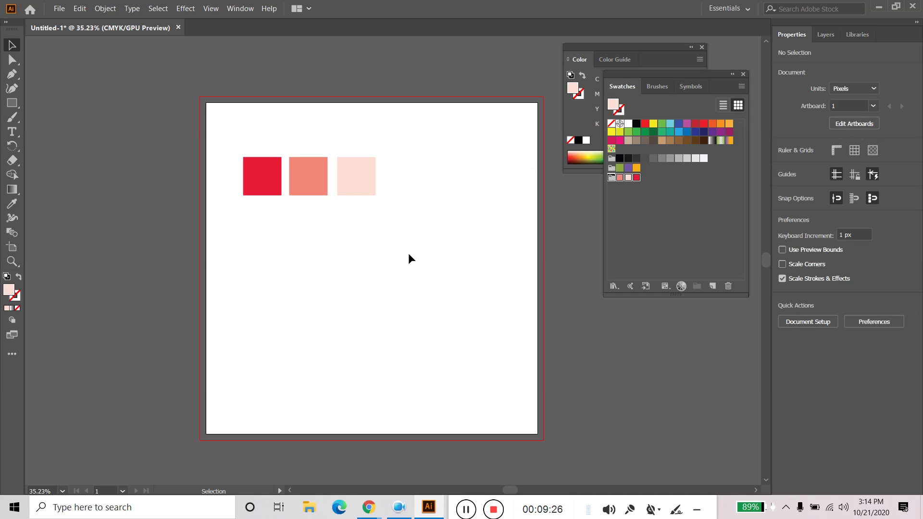
Step: Create a second colour group named 'Banner global' with Convert Process to Global enabled
{"action": "left_click_drag", "start_coordinate": [248, 244], "coordinate": [418, 195]}
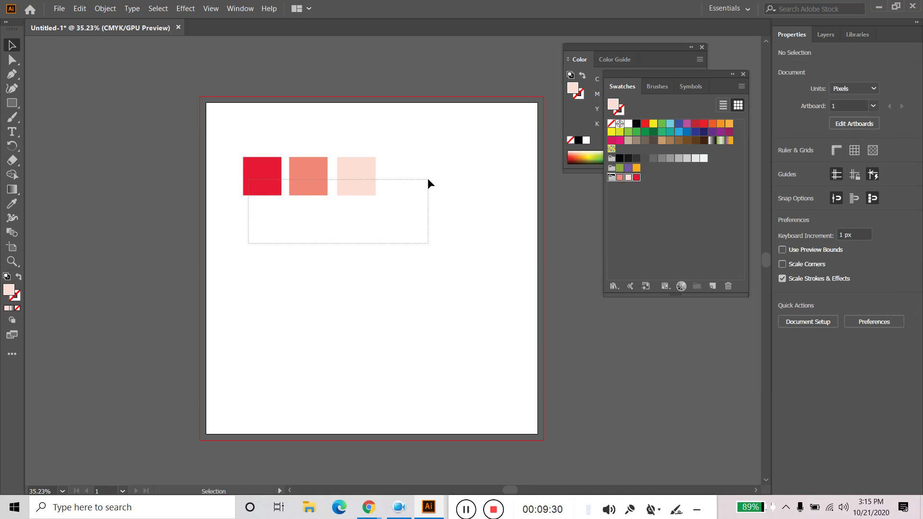
{"action": "left_click_drag", "start_coordinate": [418, 193], "coordinate": [430, 175]}
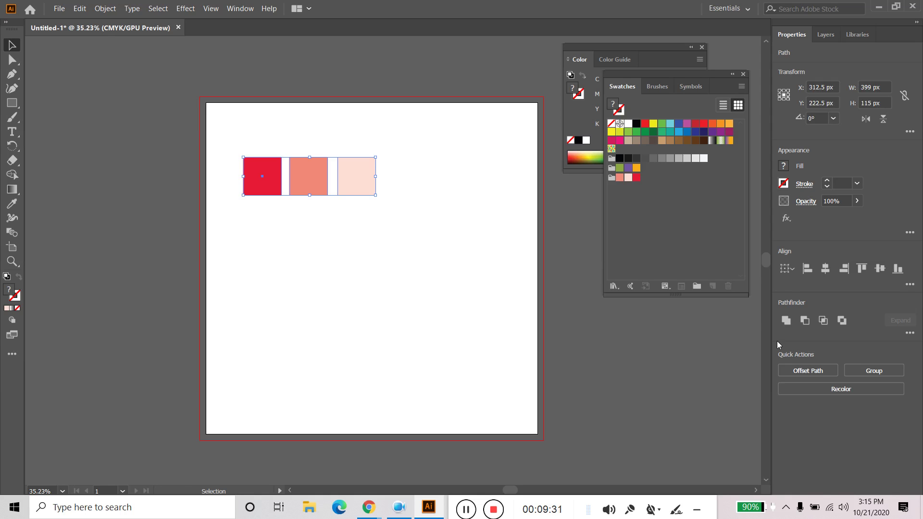
{"action": "left_click", "coordinate": [700, 289]}
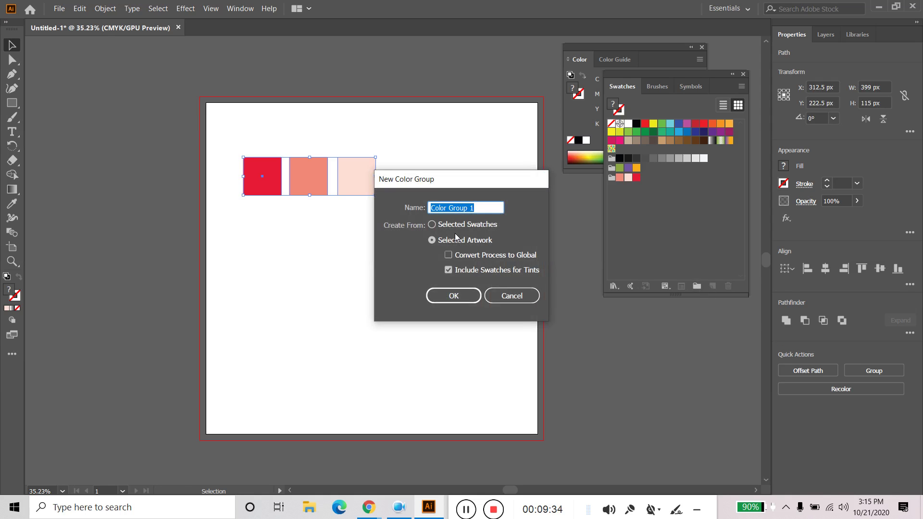
{"action": "left_click", "coordinate": [457, 259]}
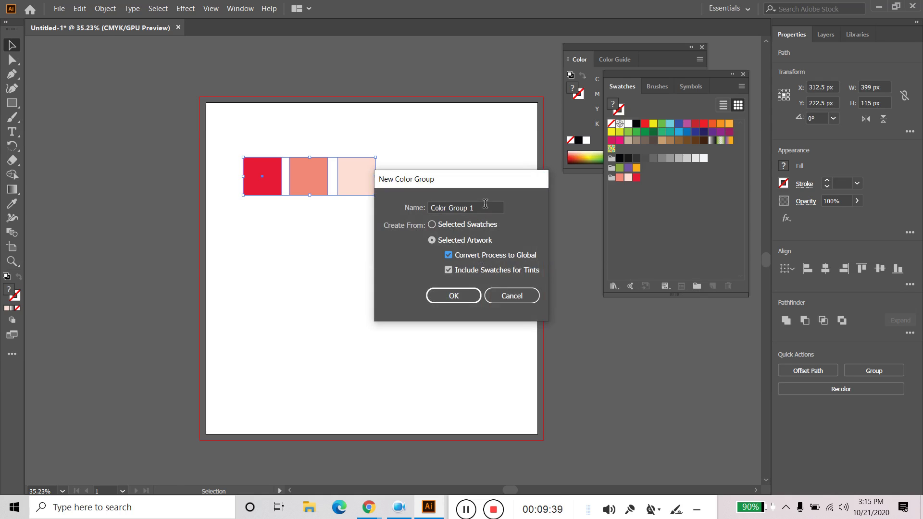
{"action": "left_click", "coordinate": [484, 207]}
{"action": "left_click_drag", "start_coordinate": [483, 207], "coordinate": [376, 206]}
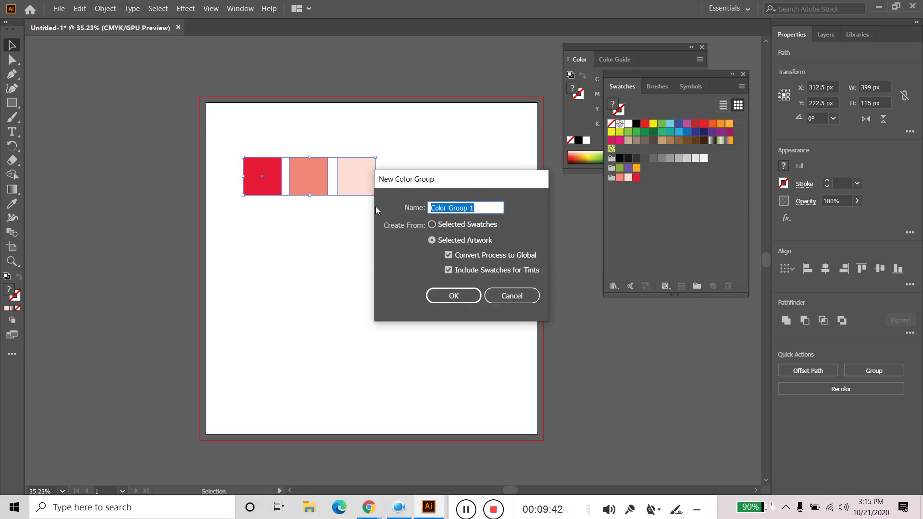
{"action": "key", "text": "BackSpace"}
{"action": "type", "text": "Bannegbal"}
{"action": "key", "text": "BackSpace"}
{"action": "key", "text": "BackSpace"}
{"action": "type", "text": "al"}
{"action": "left_click", "coordinate": [454, 297]}
Step: Delete the three coloured squares from the artboard
{"action": "left_click", "coordinate": [445, 289]}
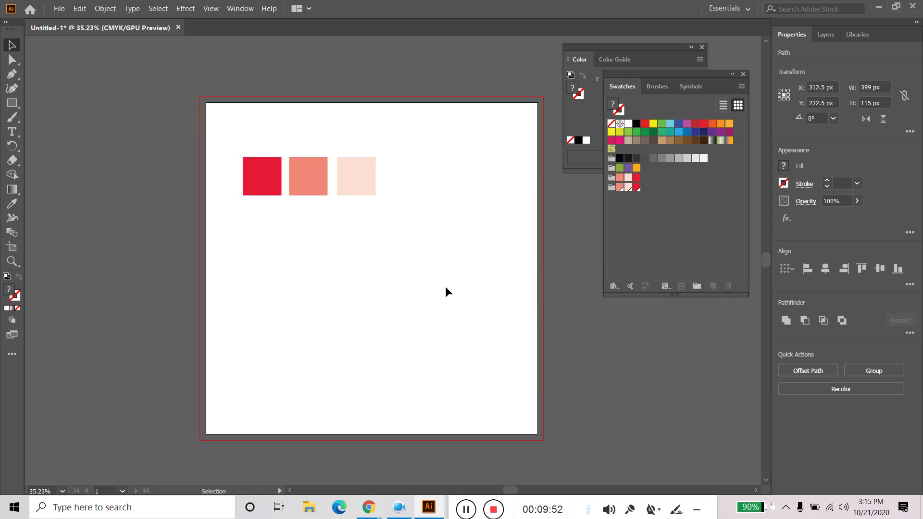
{"action": "left_click_drag", "start_coordinate": [271, 228], "coordinate": [461, 178]}
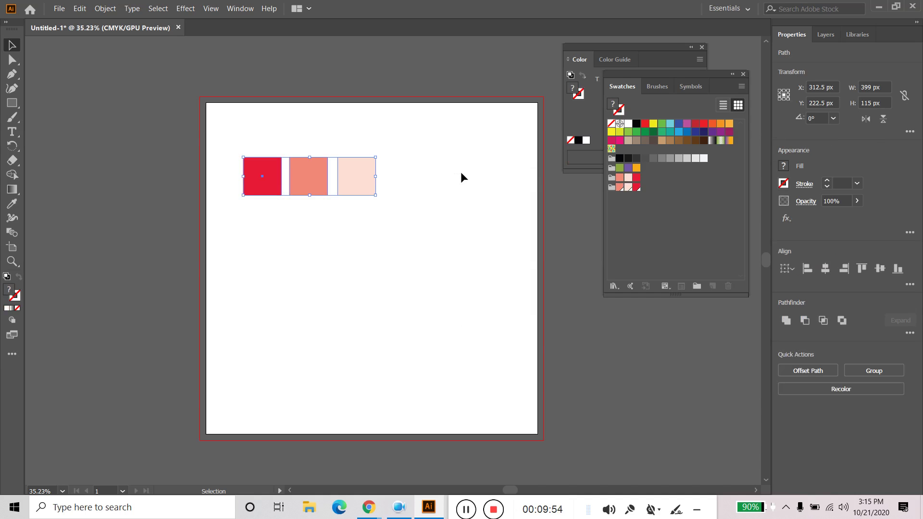
{"action": "key", "text": "Delete"}
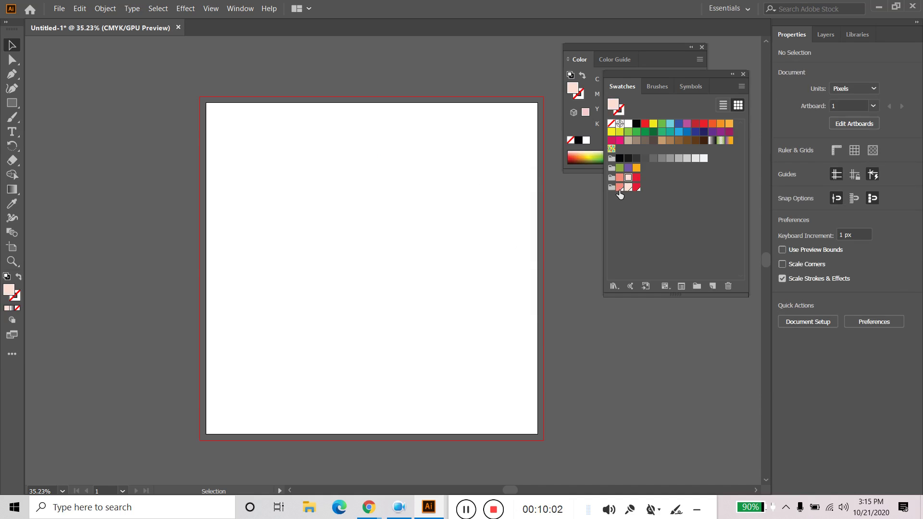
Step: Close the Color panel, clear the swatch selection, and switch to the Artboard tool
{"action": "left_click", "coordinate": [701, 47]}
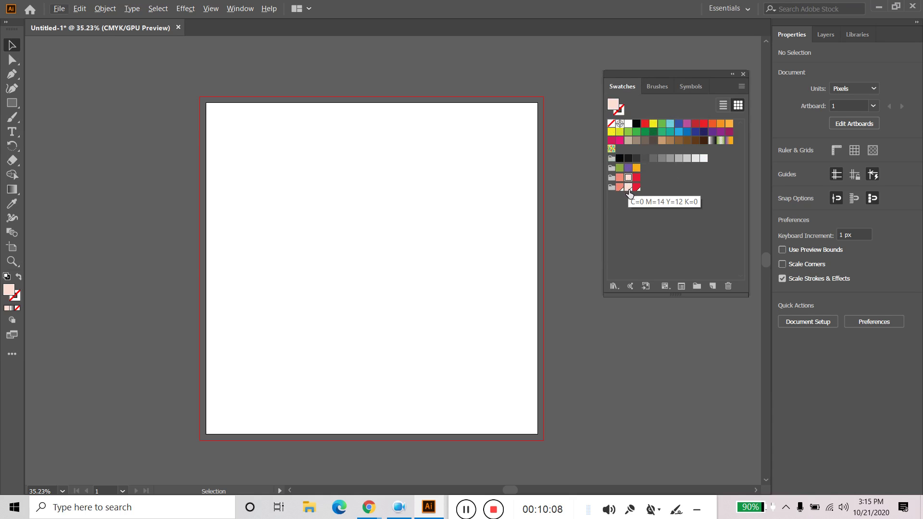
{"action": "left_click", "coordinate": [653, 204]}
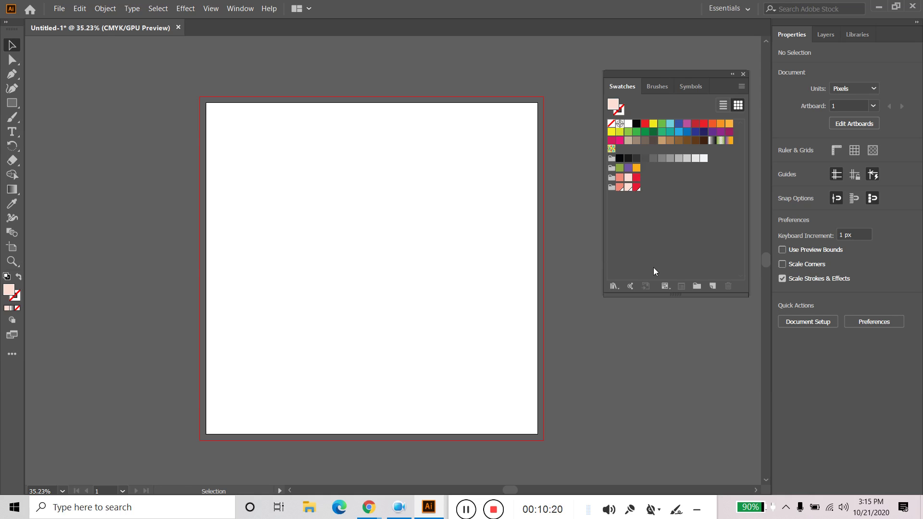
{"action": "left_click", "coordinate": [8, 249]}
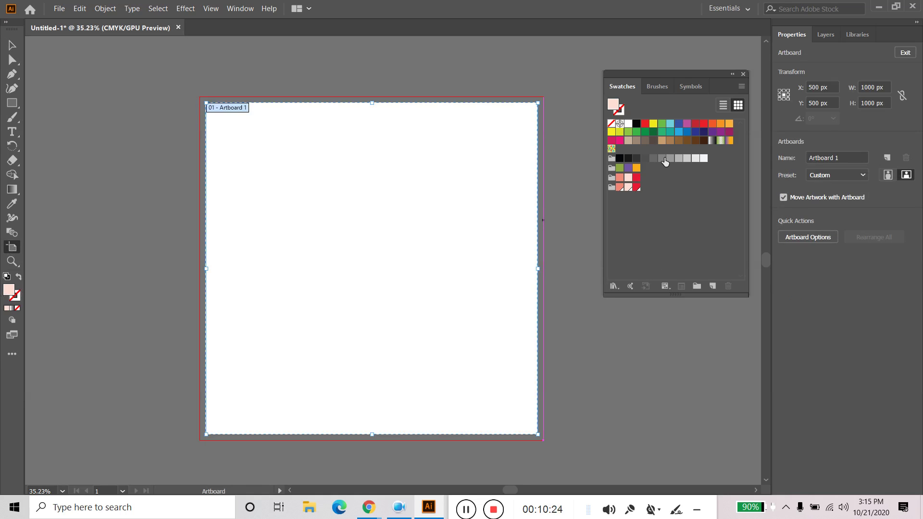
{"action": "right_click", "coordinate": [885, 85]}
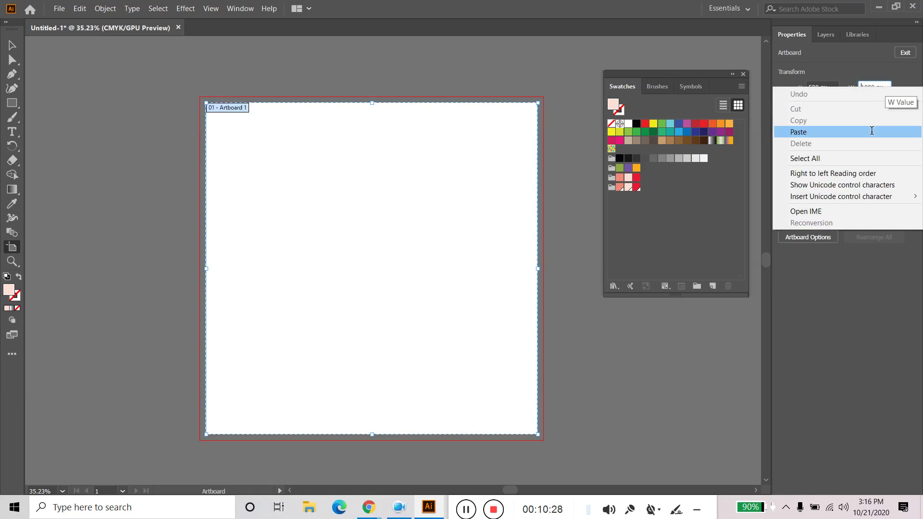
{"action": "left_click", "coordinate": [880, 254]}
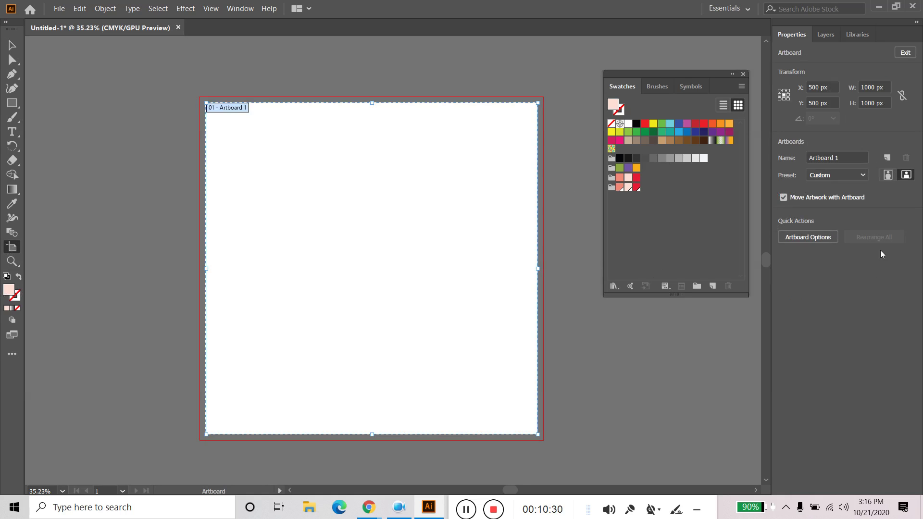
{"action": "left_click", "coordinate": [883, 86]}
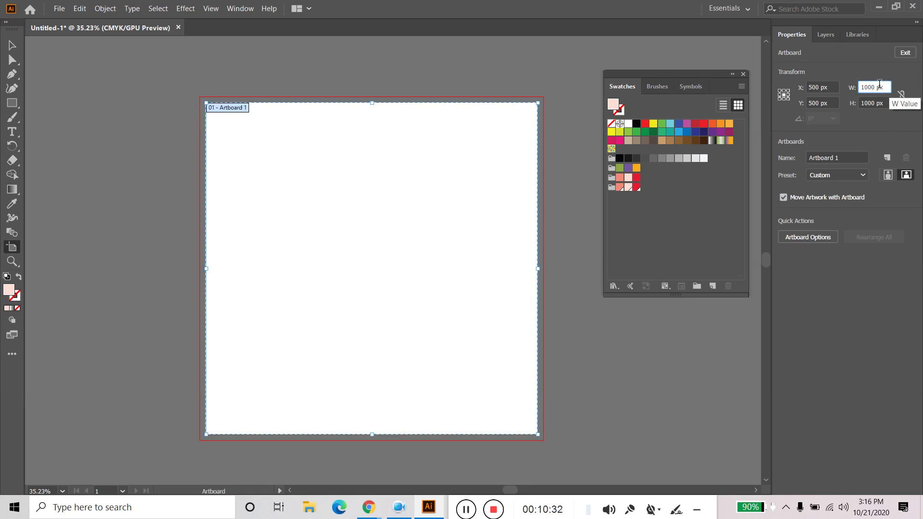
{"action": "right_click", "coordinate": [879, 85]}
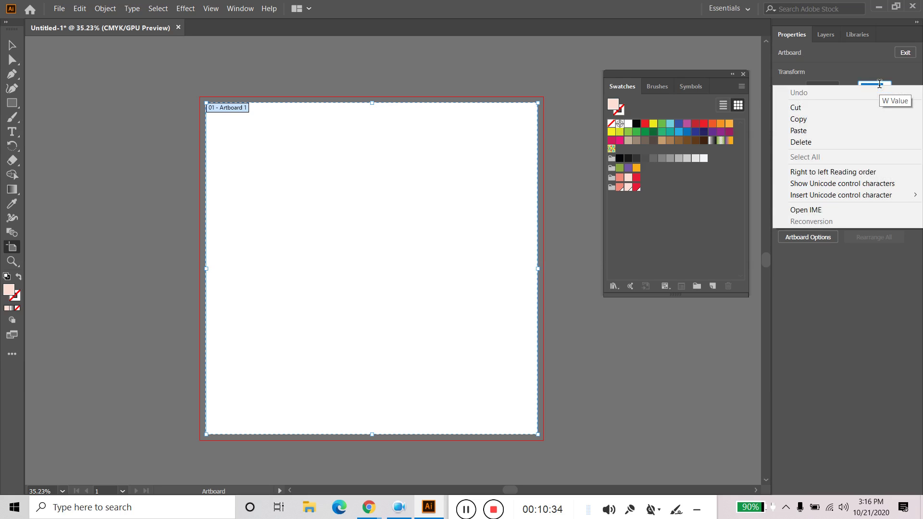
{"action": "left_click", "coordinate": [870, 57]}
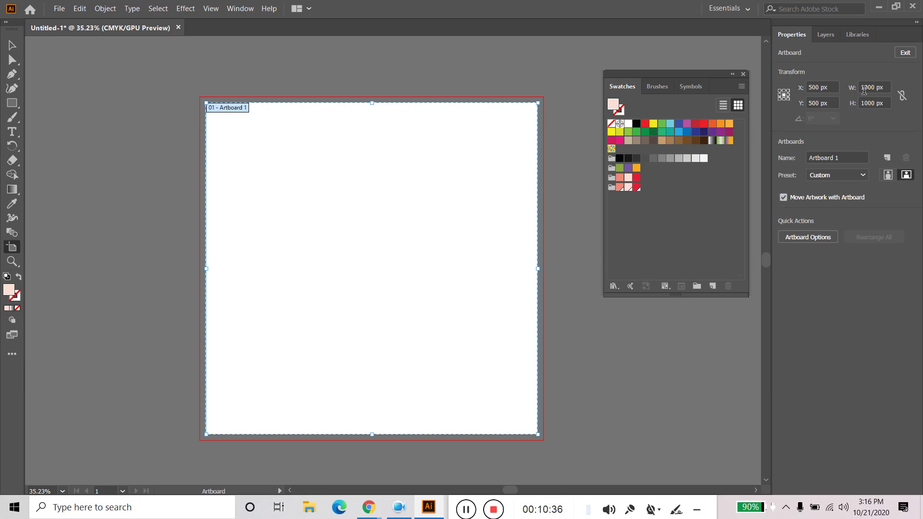
{"action": "left_click", "coordinate": [863, 177]}
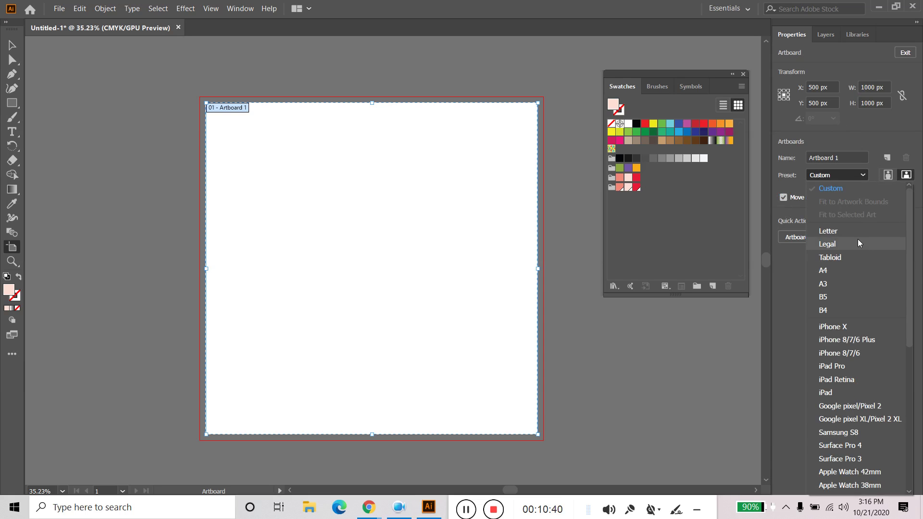
{"action": "scroll", "coordinate": [860, 383], "scroll_direction": "down", "scroll_amount": 5}
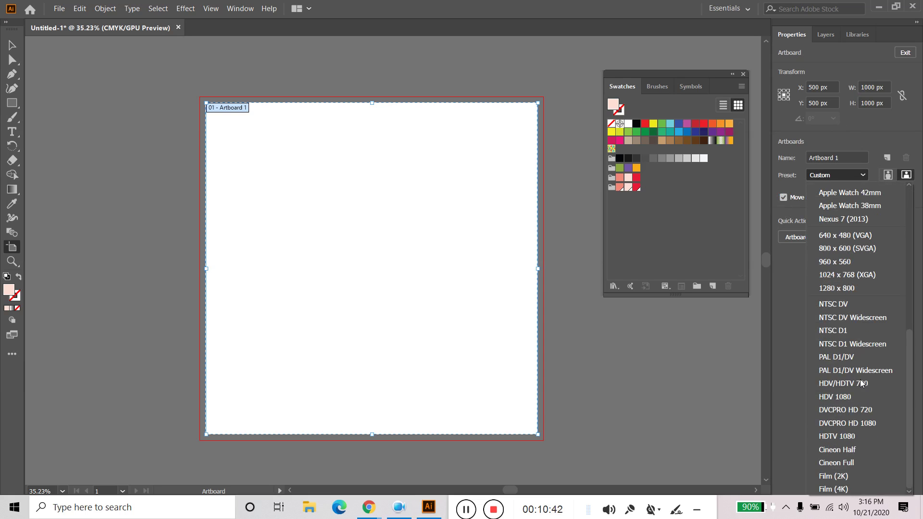
{"action": "scroll", "coordinate": [861, 383], "scroll_direction": "up", "scroll_amount": 5}
{"action": "left_click", "coordinate": [878, 144]}
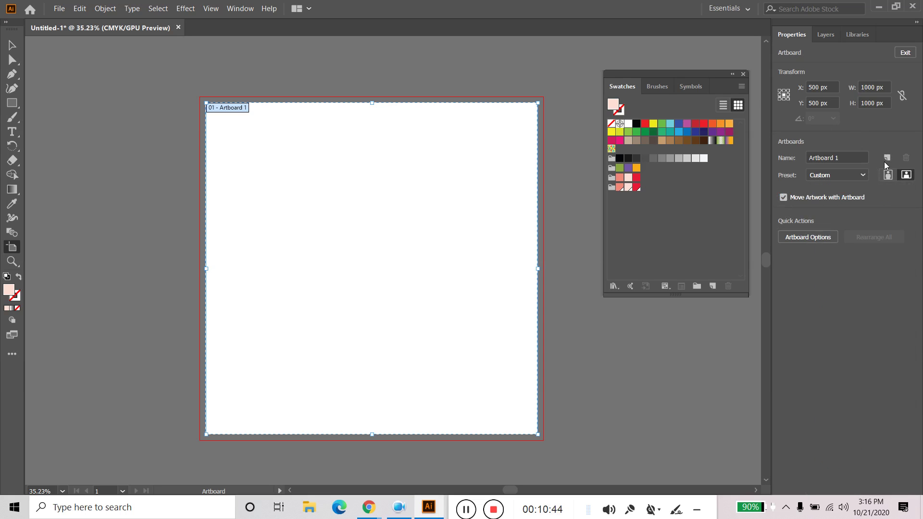
{"action": "left_click", "coordinate": [822, 240]}
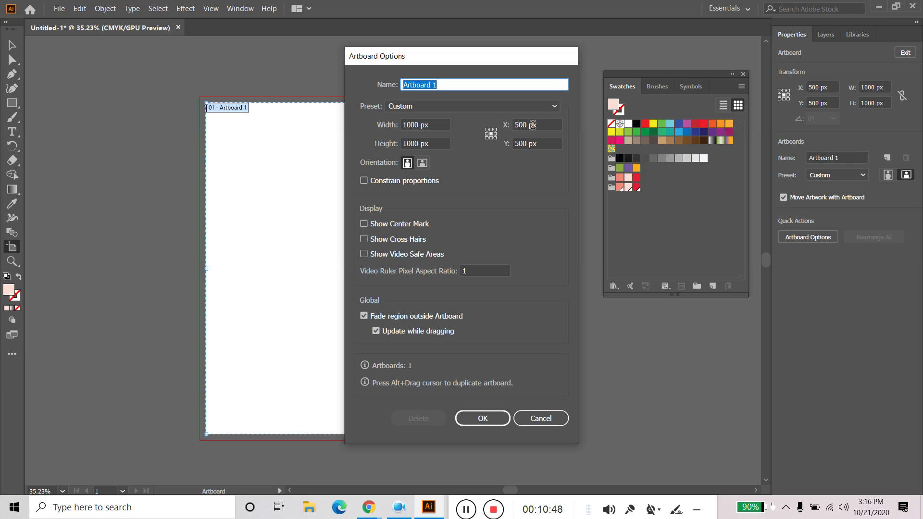
{"action": "right_click", "coordinate": [542, 124]}
{"action": "left_click", "coordinate": [433, 142]}
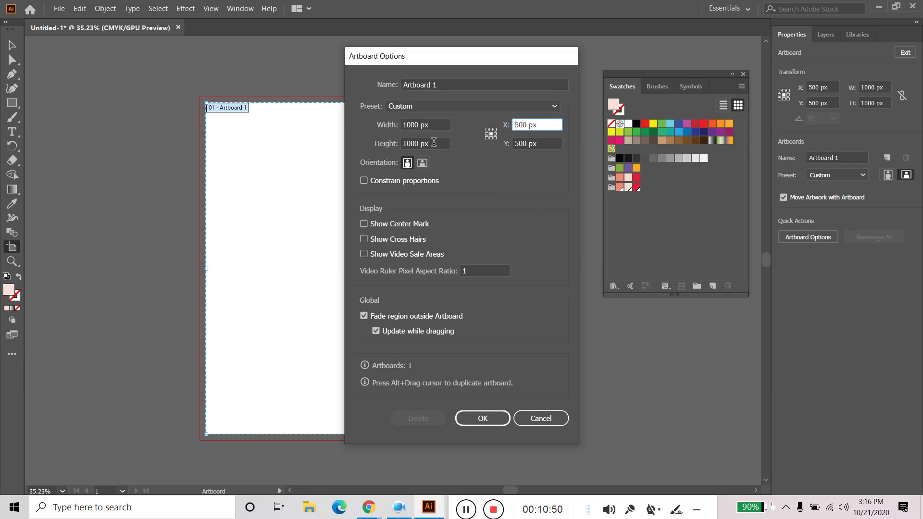
{"action": "right_click", "coordinate": [442, 124]}
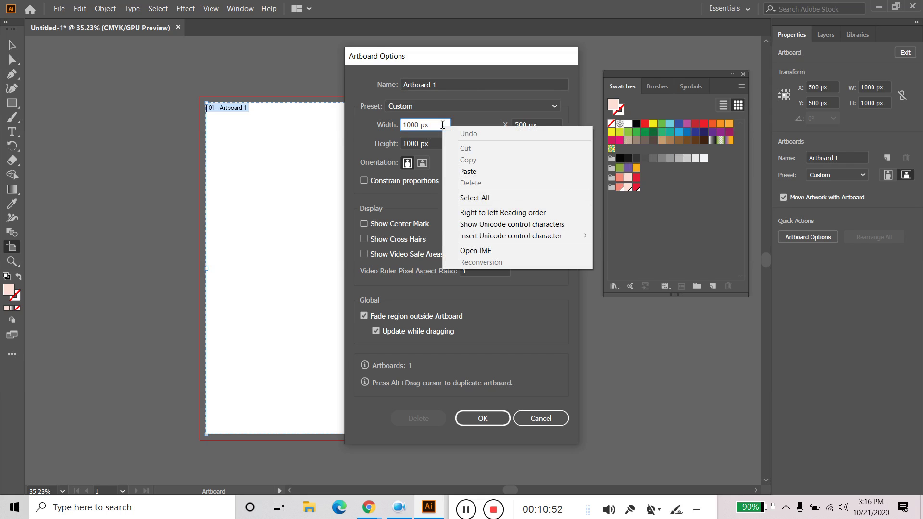
{"action": "left_click", "coordinate": [440, 126]}
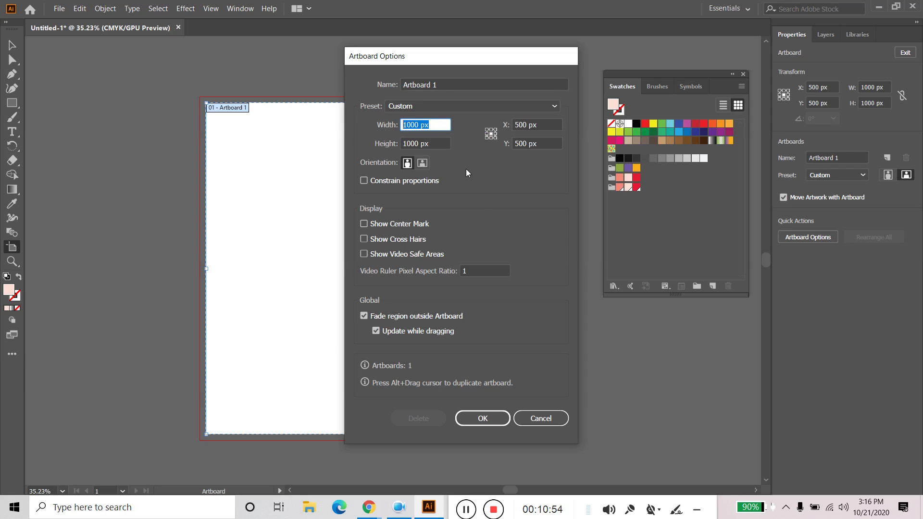
{"action": "left_click", "coordinate": [547, 424]}
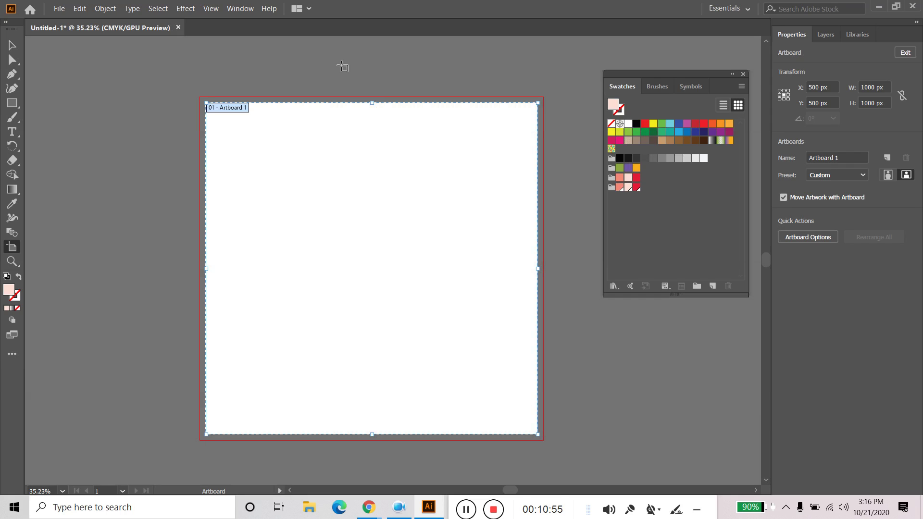
Step: Close the current document without saving and start a new document
{"action": "left_click", "coordinate": [179, 28]}
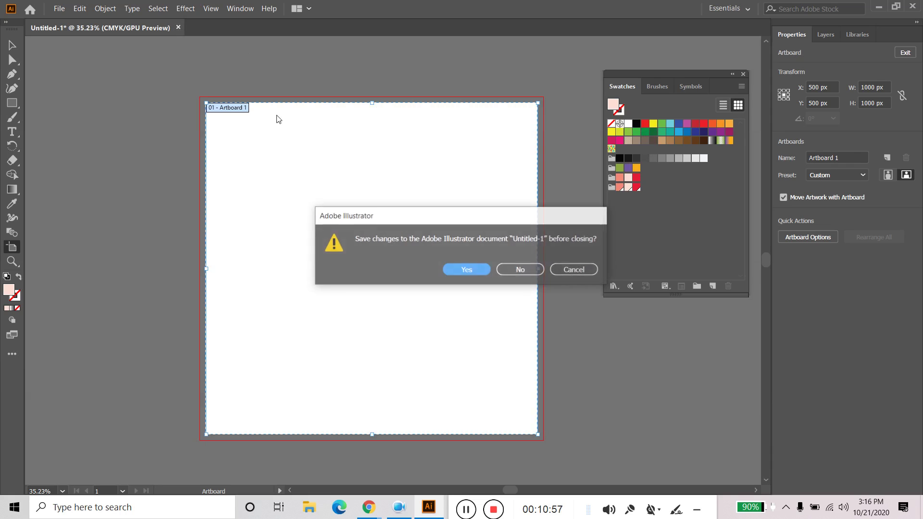
{"action": "left_click", "coordinate": [518, 273]}
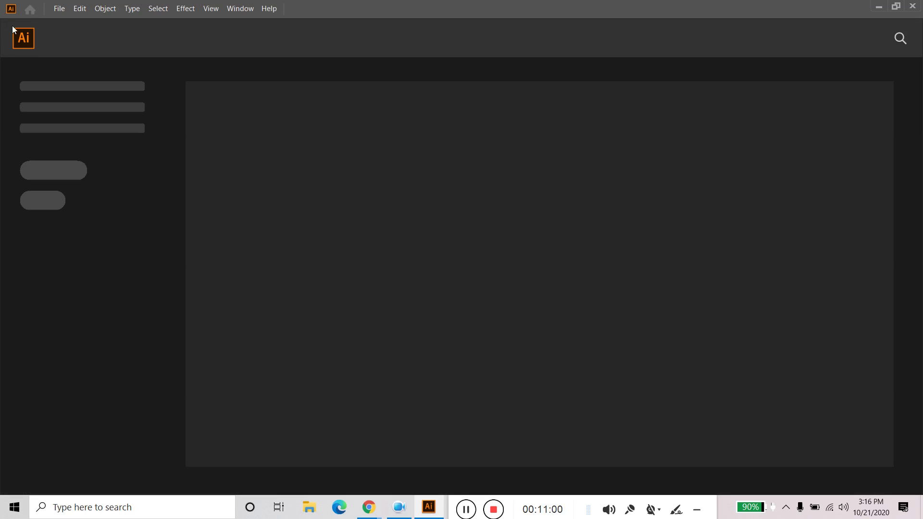
{"action": "left_click", "coordinate": [57, 9]}
{"action": "left_click", "coordinate": [85, 22]}
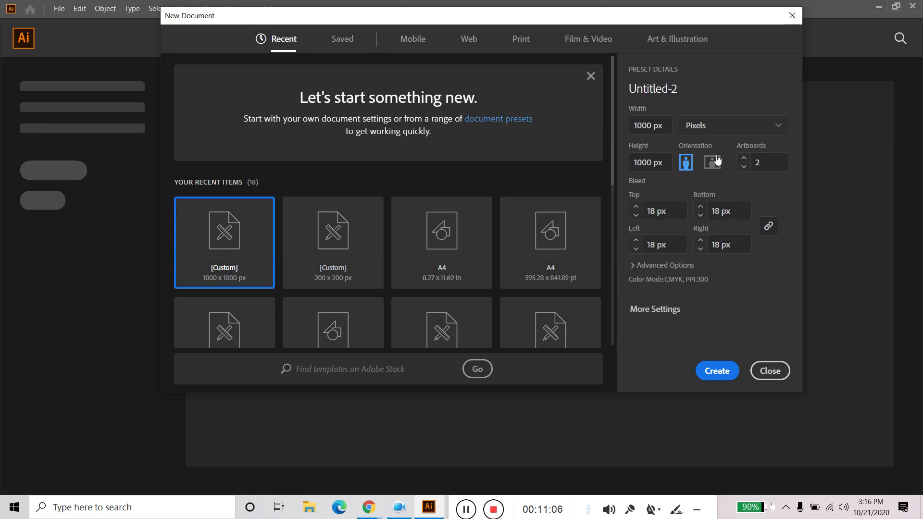
Step: Name the new document 'business card' and enter an initial 3 × 2 size
{"action": "double_click", "coordinate": [686, 85]}
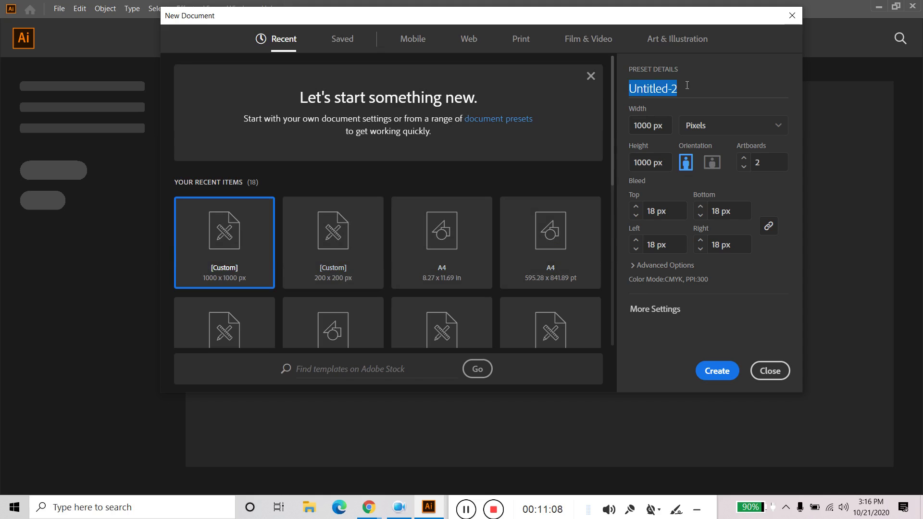
{"action": "type", "text": "business"}
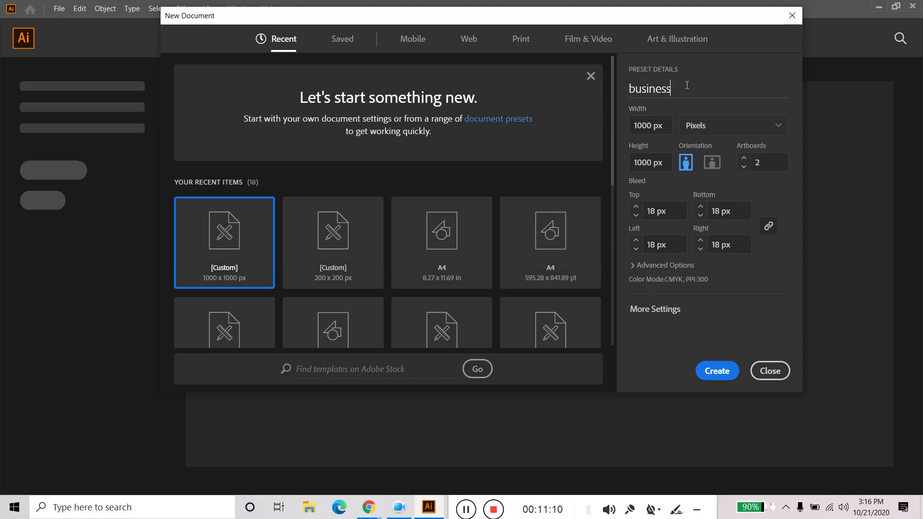
{"action": "type", "text": " card"}
{"action": "key", "text": "Tab"}
{"action": "type", "text": "3"}
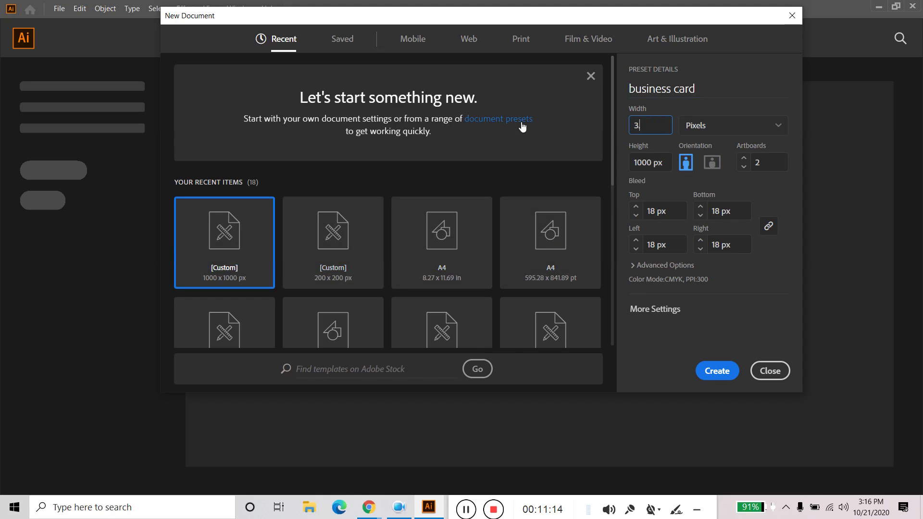
{"action": "key", "text": "Tab"}
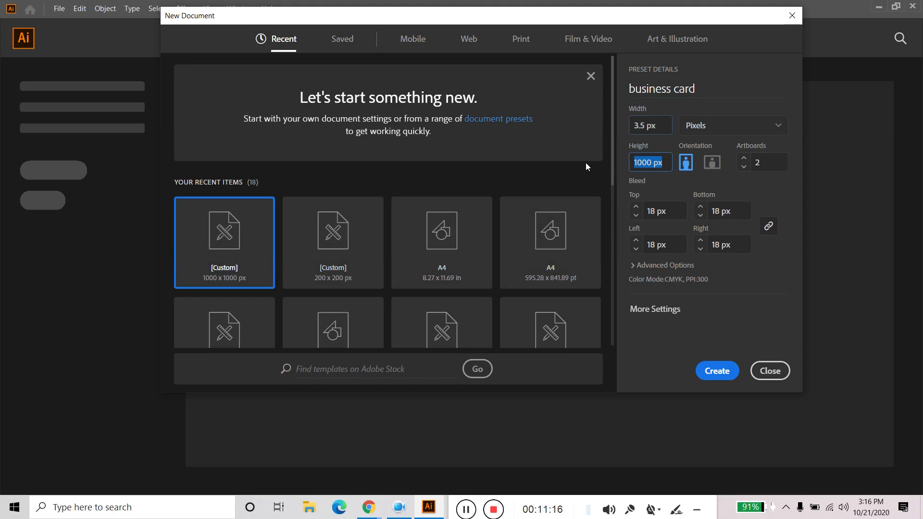
{"action": "type", "text": "2"}
Step: Switch units to inches, set 3.5 × 2 in with two artboards, and create it
{"action": "left_click", "coordinate": [758, 126]}
{"action": "left_click", "coordinate": [710, 192]}
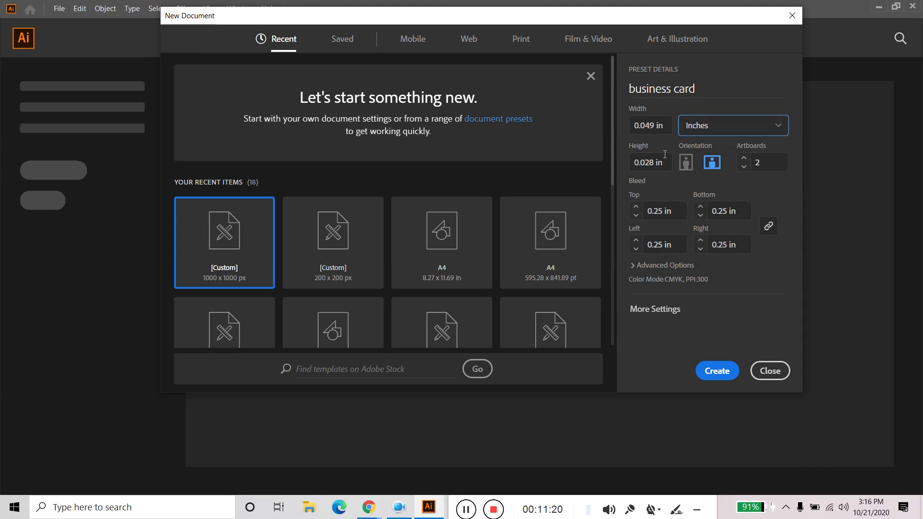
{"action": "left_click", "coordinate": [667, 125]}
{"action": "type", "text": "3.5"}
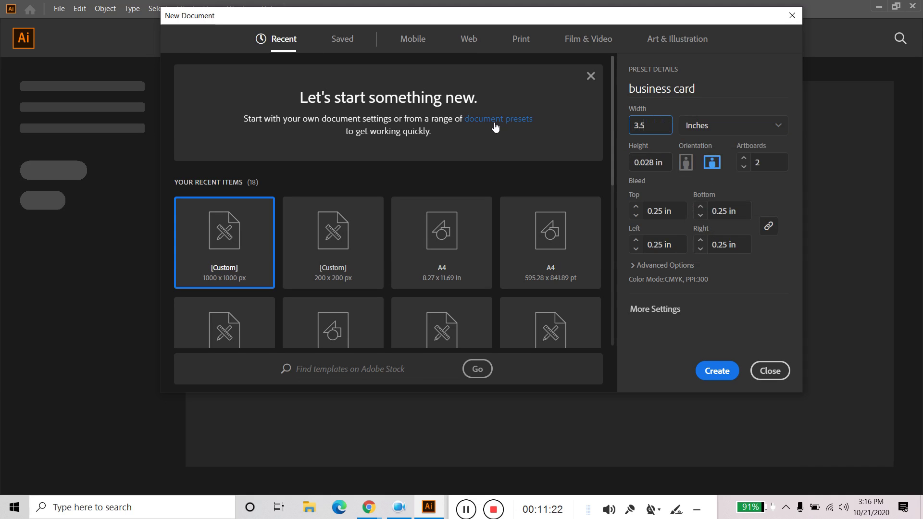
{"action": "left_click", "coordinate": [665, 164]}
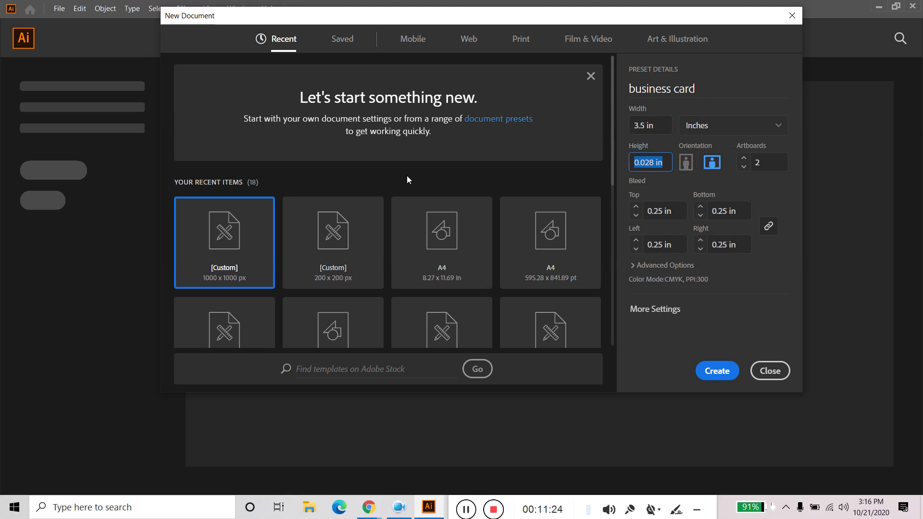
{"action": "type", "text": "2"}
{"action": "left_click", "coordinate": [745, 169]}
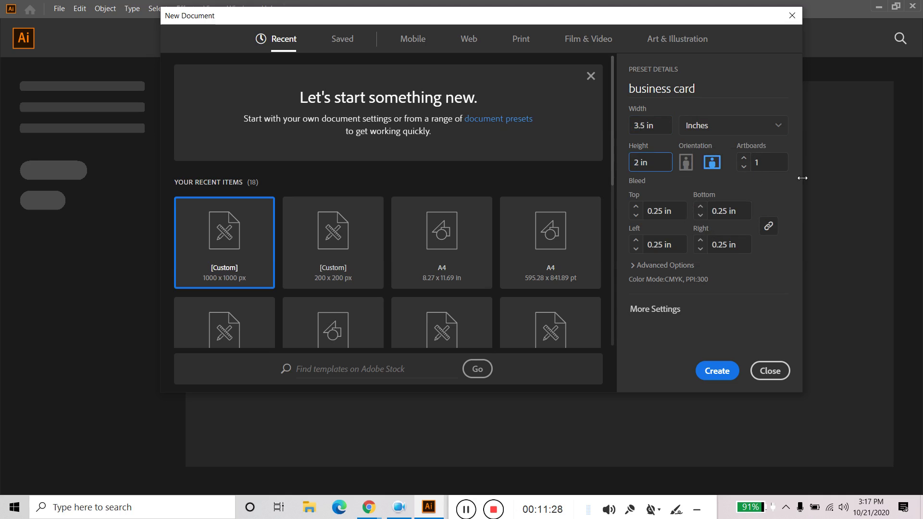
{"action": "left_click", "coordinate": [750, 157]}
{"action": "left_click", "coordinate": [716, 370]}
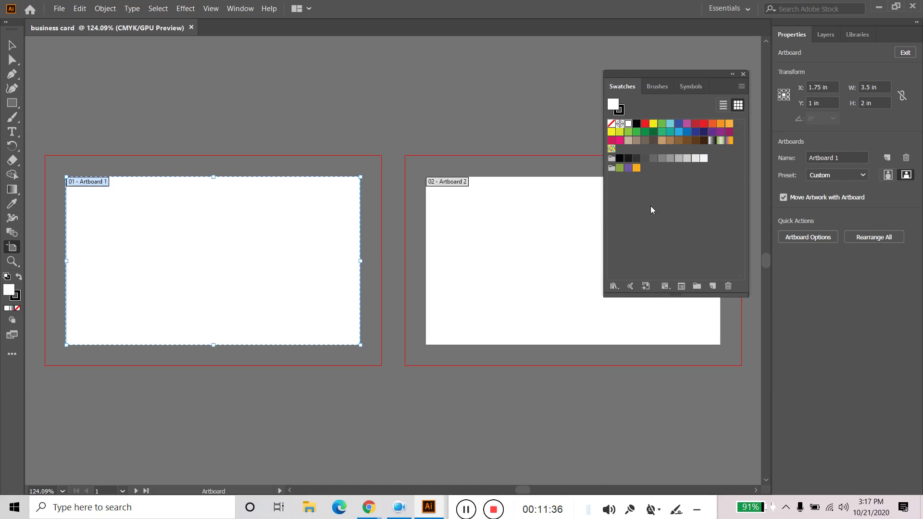
{"action": "left_click", "coordinate": [614, 286]}
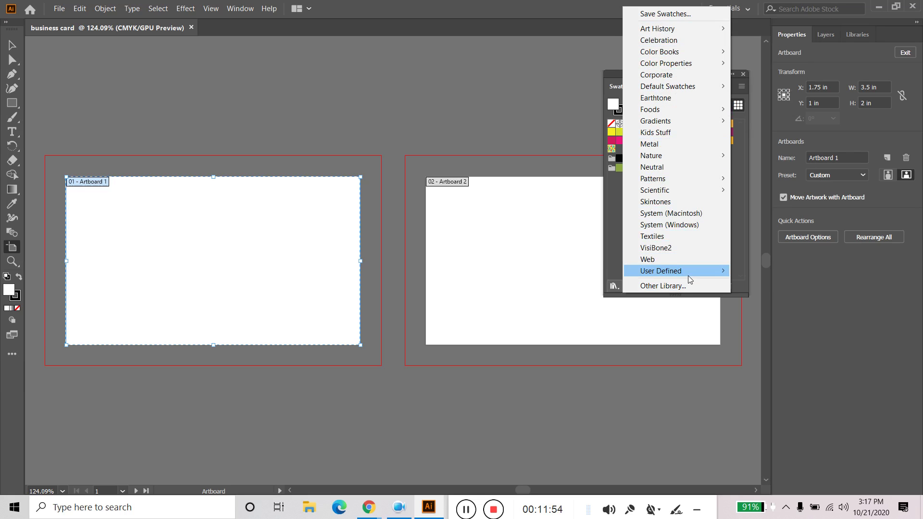
{"action": "mouse_move", "coordinate": [660, 270]}
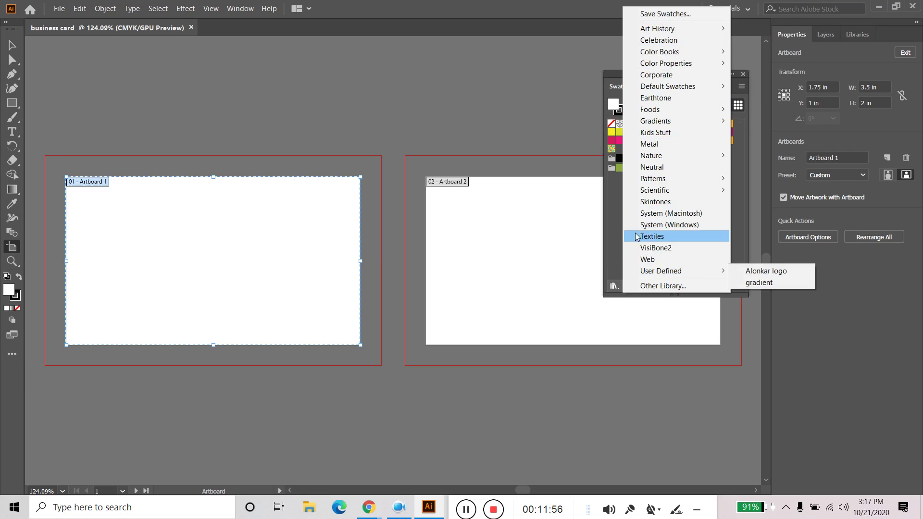
{"action": "left_click", "coordinate": [615, 228]}
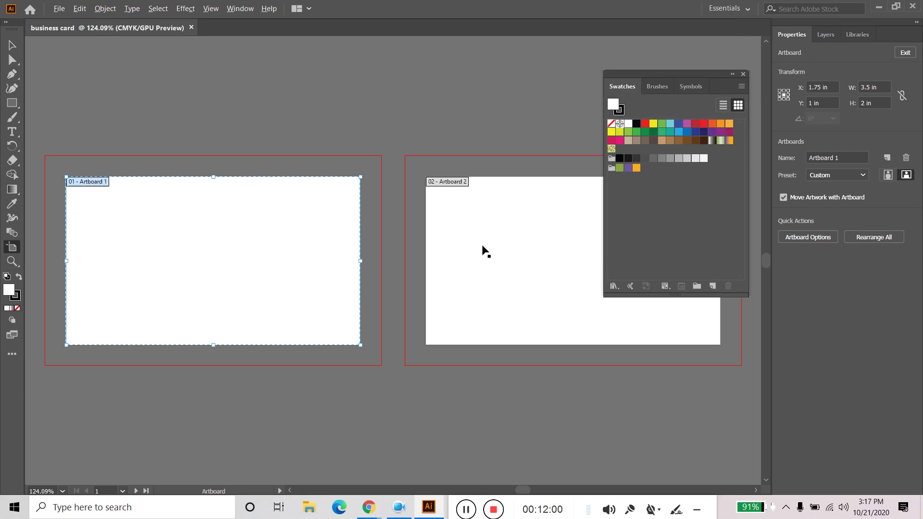
{"action": "key", "text": "ctrl+1"}
{"action": "left_click_drag", "start_coordinate": [513, 299], "coordinate": [443, 314]}
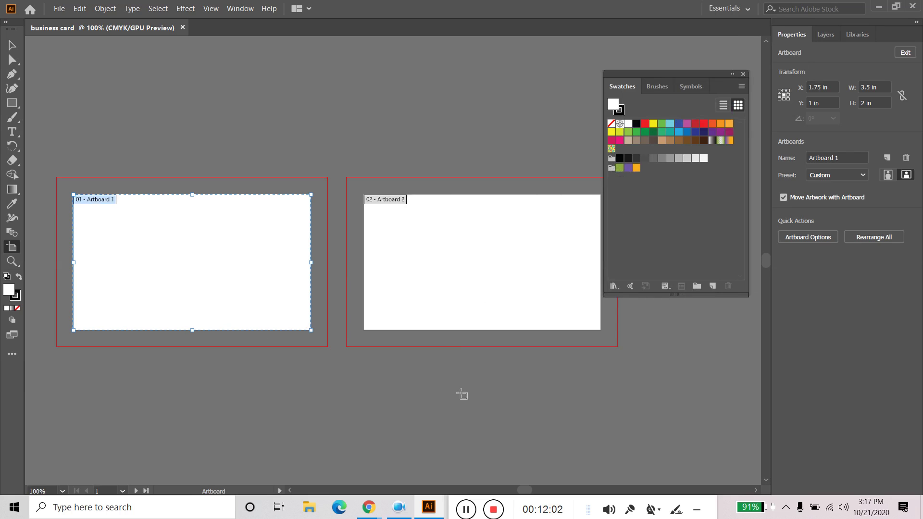
{"action": "left_click", "coordinate": [432, 405]}
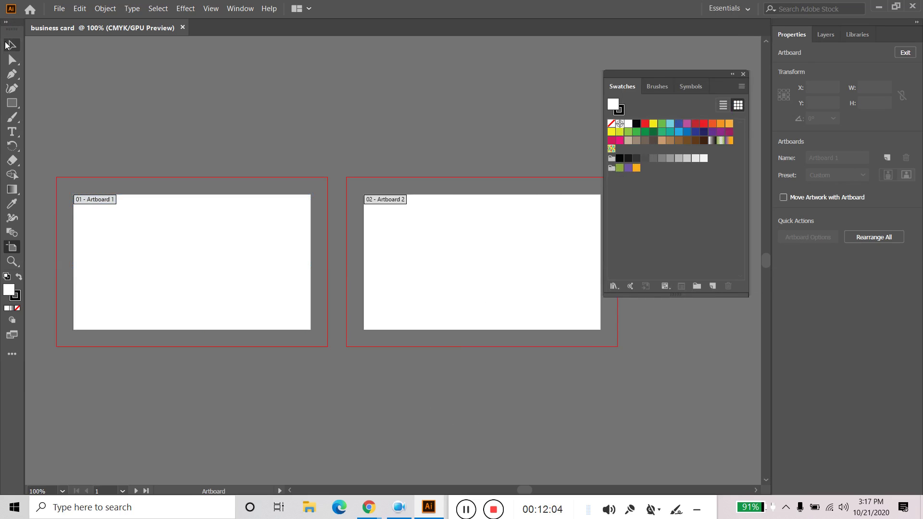
{"action": "left_click", "coordinate": [7, 45]}
{"action": "left_click", "coordinate": [12, 102]}
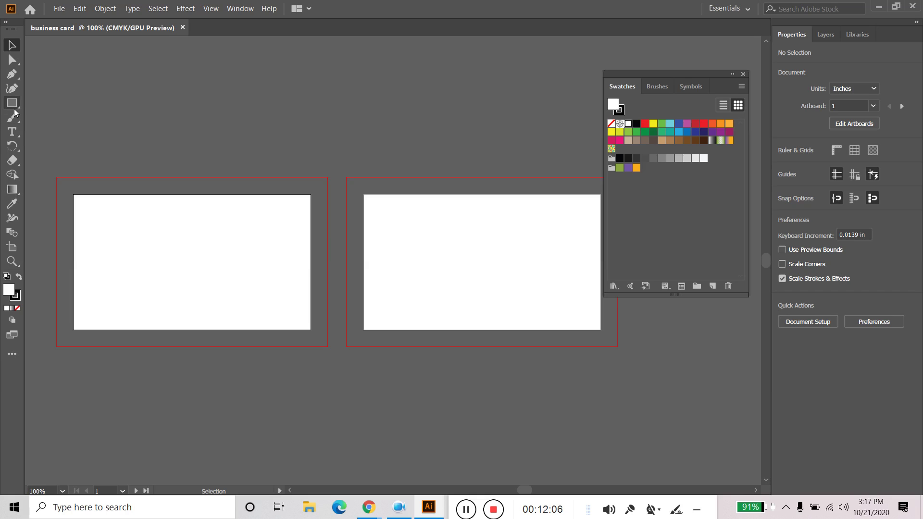
Step: Draw a 0.375 in square above Artboard 1, remove its stroke, and Alt-drag a copy rightward
{"action": "left_click_drag", "start_coordinate": [102, 133], "coordinate": [128, 158]}
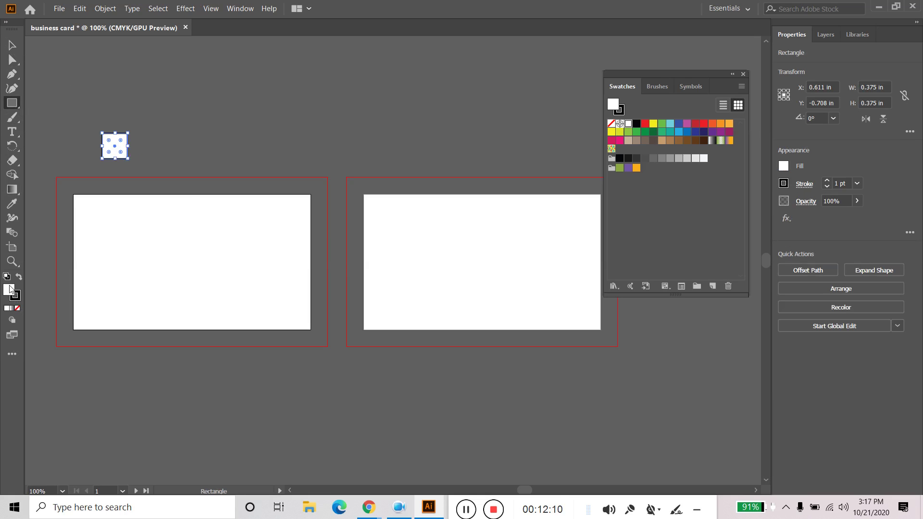
{"action": "left_click", "coordinate": [18, 306]}
{"action": "left_click", "coordinate": [19, 308]}
{"action": "left_click", "coordinate": [17, 48]}
{"action": "left_click", "coordinate": [72, 99]}
{"action": "left_click", "coordinate": [126, 150]}
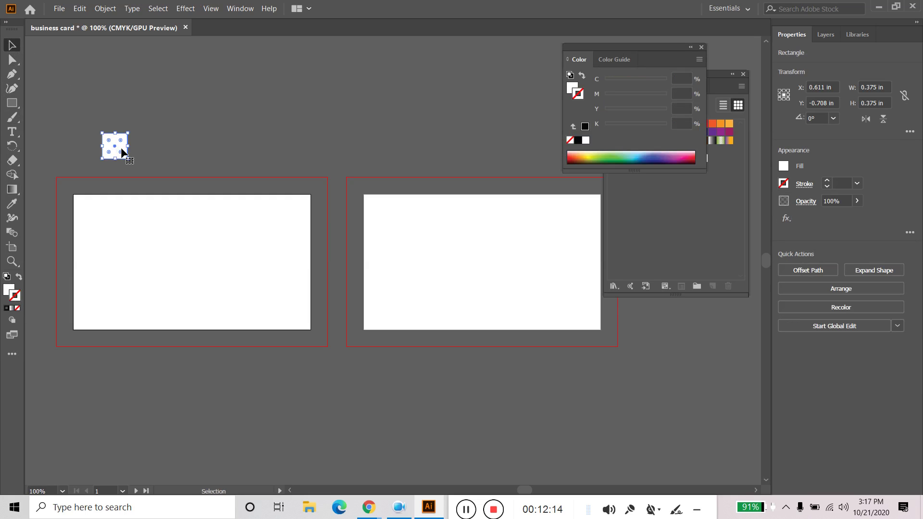
{"action": "mouse_move", "coordinate": [115, 147]}
{"action": "left_mouse_down"}
{"action": "mouse_move", "coordinate": [241, 156]}
{"action": "mouse_move", "coordinate": [291, 148]}
{"action": "mouse_move", "coordinate": [257, 147]}
{"action": "left_mouse_up"}
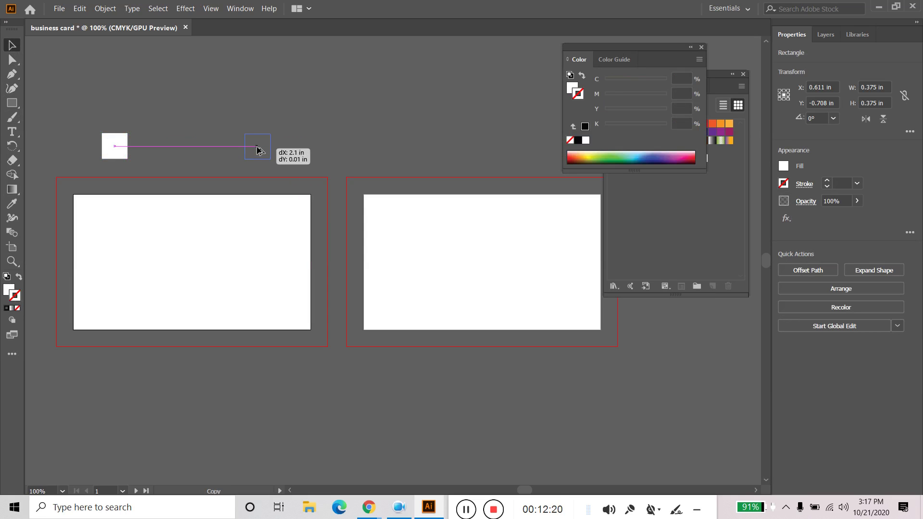
Step: Nudge the copied square into place and give it a red fill with no stroke
{"action": "left_click_drag", "start_coordinate": [258, 150], "coordinate": [258, 149]}
{"action": "left_click", "coordinate": [321, 143]}
{"action": "left_click", "coordinate": [252, 152]}
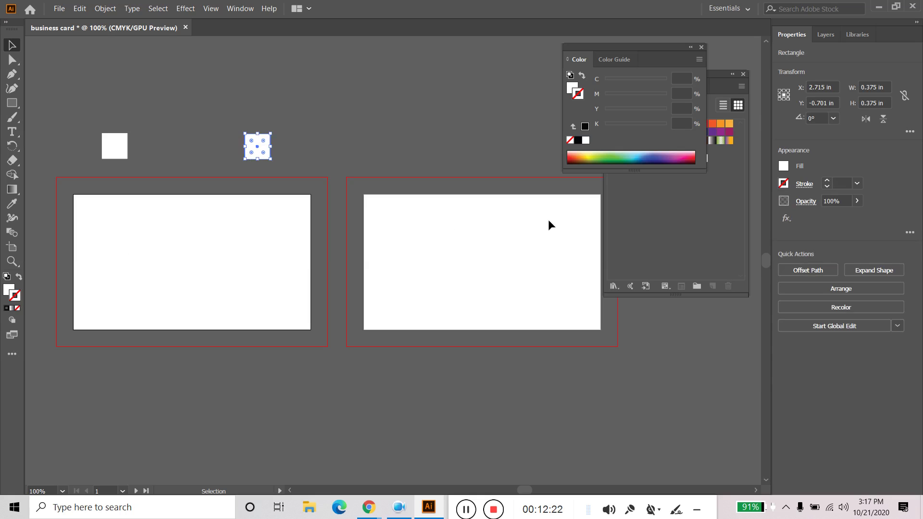
{"action": "left_click", "coordinate": [572, 155]}
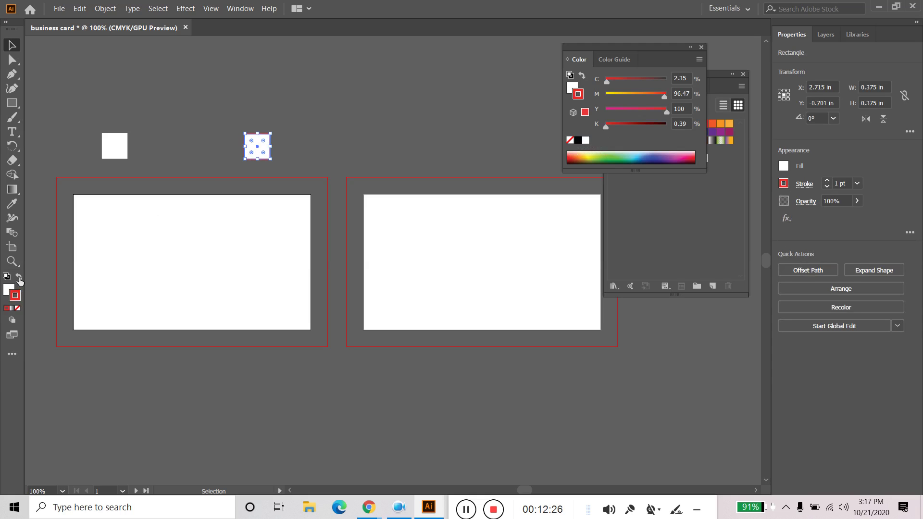
{"action": "left_click", "coordinate": [19, 277]}
{"action": "left_click", "coordinate": [18, 307]}
{"action": "left_click", "coordinate": [155, 77]}
Step: Keep the right square stroke-free and darken its fill to deep brown #352020
{"action": "left_click", "coordinate": [124, 146]}
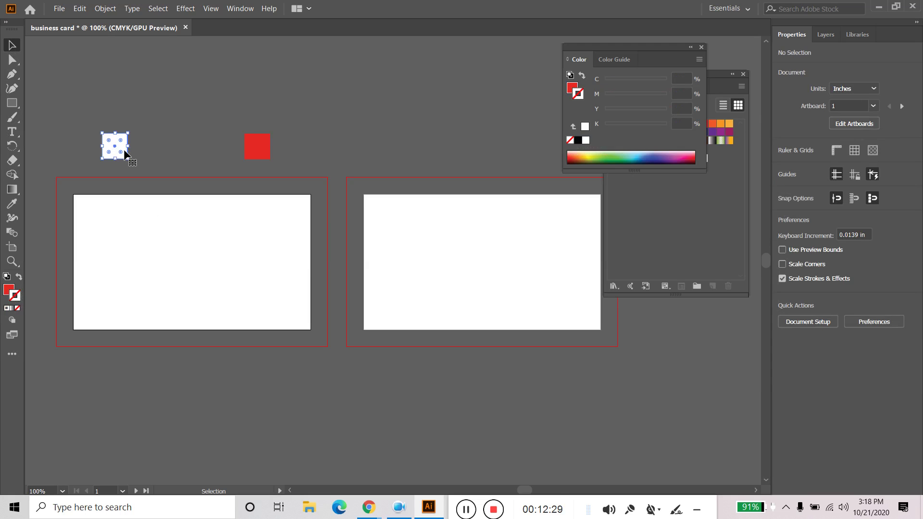
{"action": "left_click", "coordinate": [202, 110]}
{"action": "left_click", "coordinate": [264, 149]}
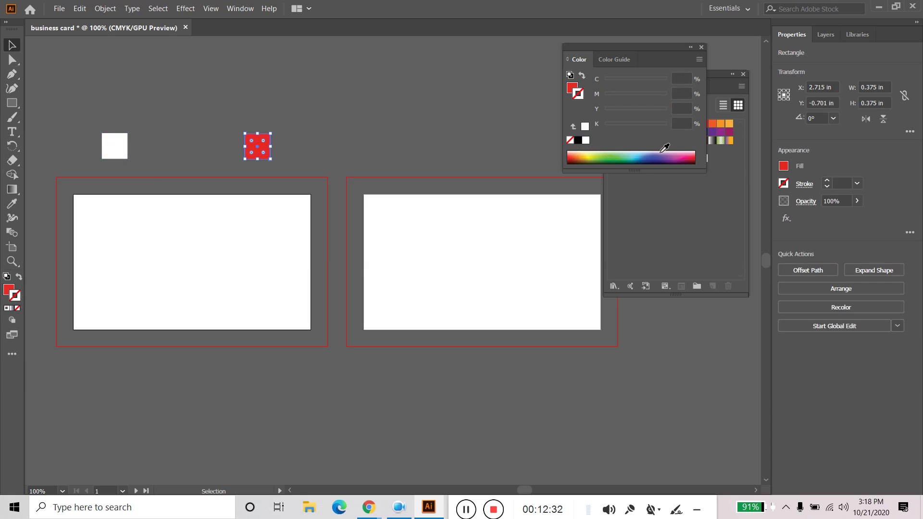
{"action": "left_click", "coordinate": [575, 154]}
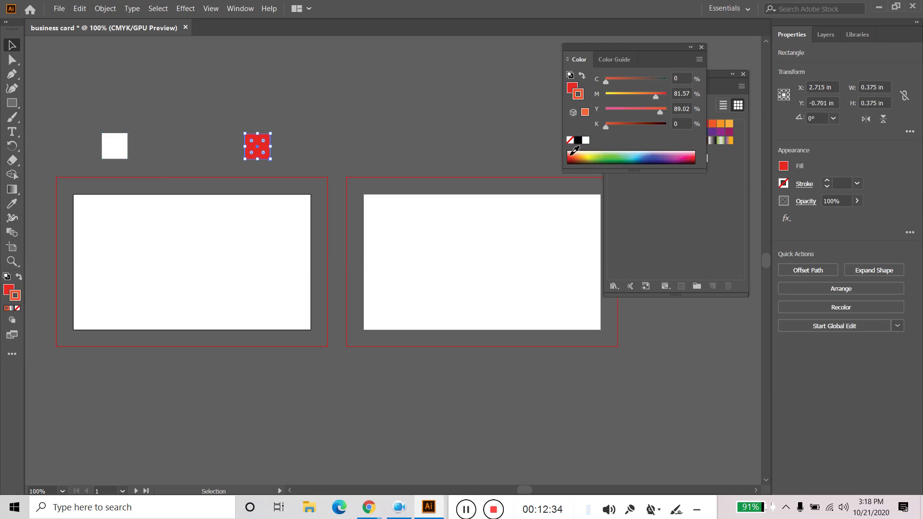
{"action": "left_click", "coordinate": [17, 306]}
{"action": "double_click", "coordinate": [8, 290]}
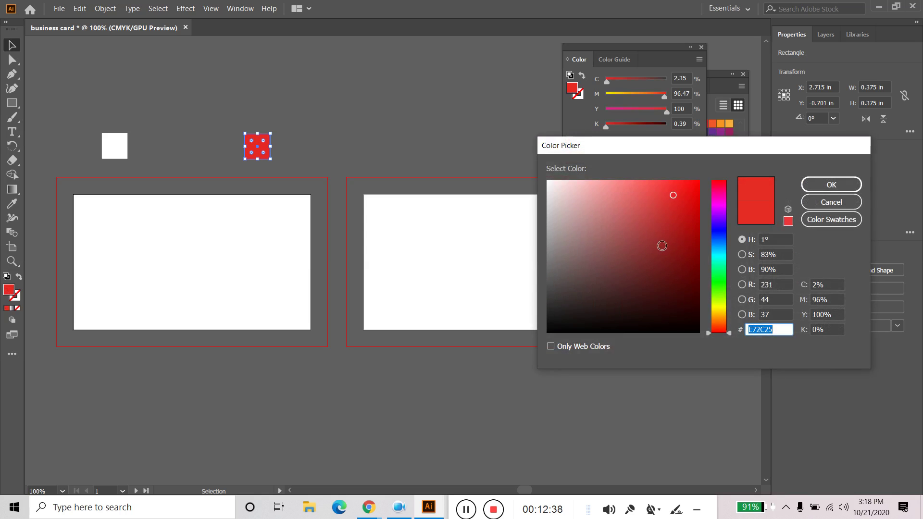
{"action": "left_click_drag", "start_coordinate": [597, 257], "coordinate": [607, 300]}
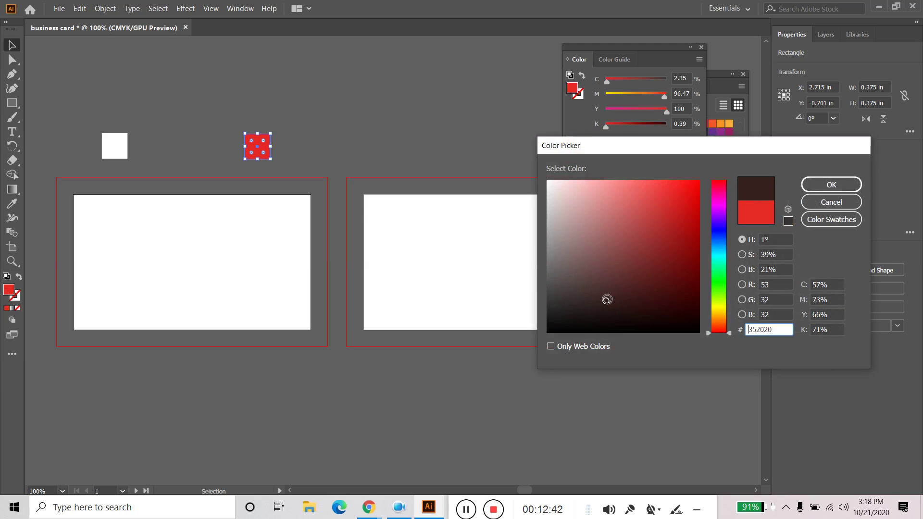
{"action": "left_click", "coordinate": [830, 185]}
{"action": "left_click", "coordinate": [348, 154]}
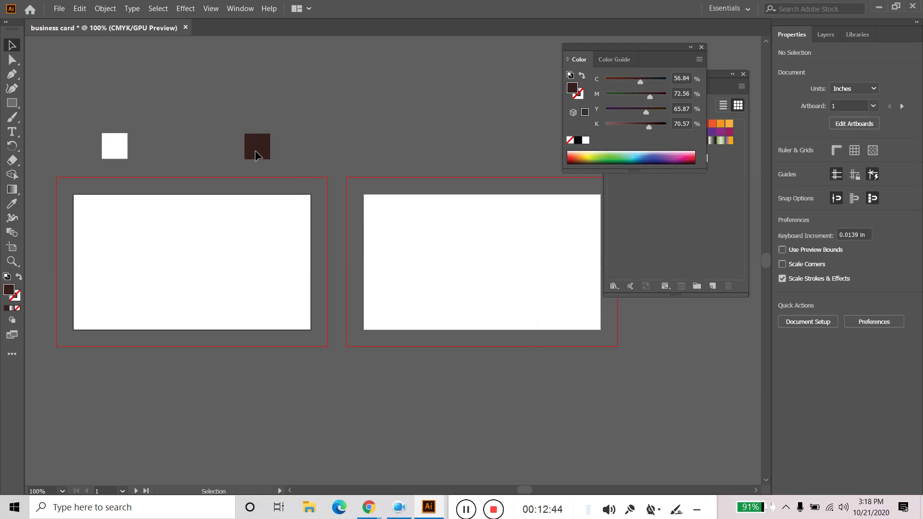
Step: Change the small white square's fill to a pale grey tint
{"action": "left_click", "coordinate": [120, 152]}
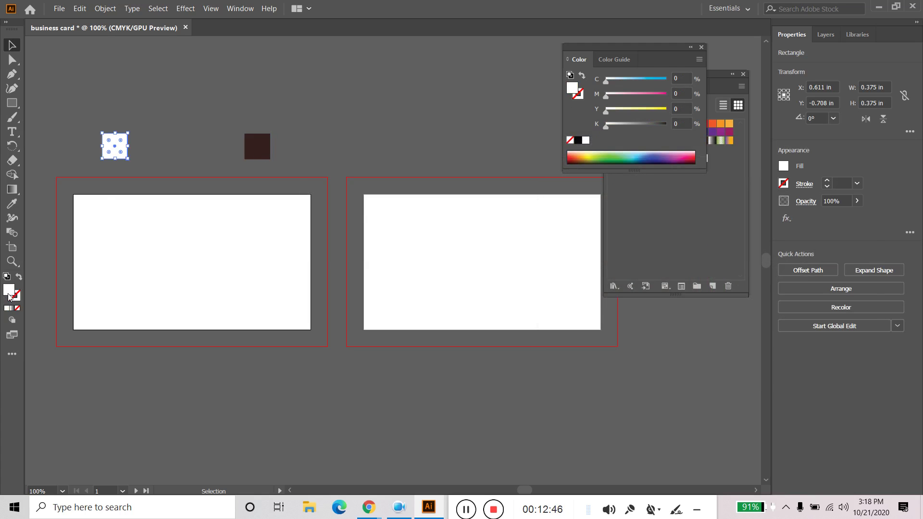
{"action": "double_click", "coordinate": [9, 295]}
{"action": "mouse_move", "coordinate": [577, 185]}
{"action": "left_mouse_down"}
{"action": "mouse_move", "coordinate": [568, 179]}
{"action": "mouse_move", "coordinate": [548, 202]}
{"action": "left_mouse_up"}
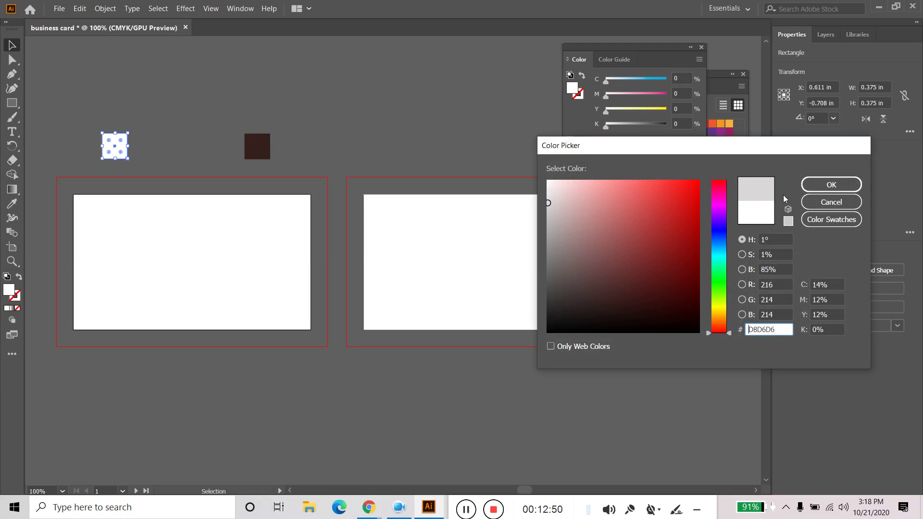
{"action": "left_click", "coordinate": [831, 184]}
{"action": "left_click", "coordinate": [361, 146]}
Step: Recolour the left square's fill to pale lavender #ABAFFF
{"action": "left_click", "coordinate": [115, 146]}
{"action": "double_click", "coordinate": [9, 291]}
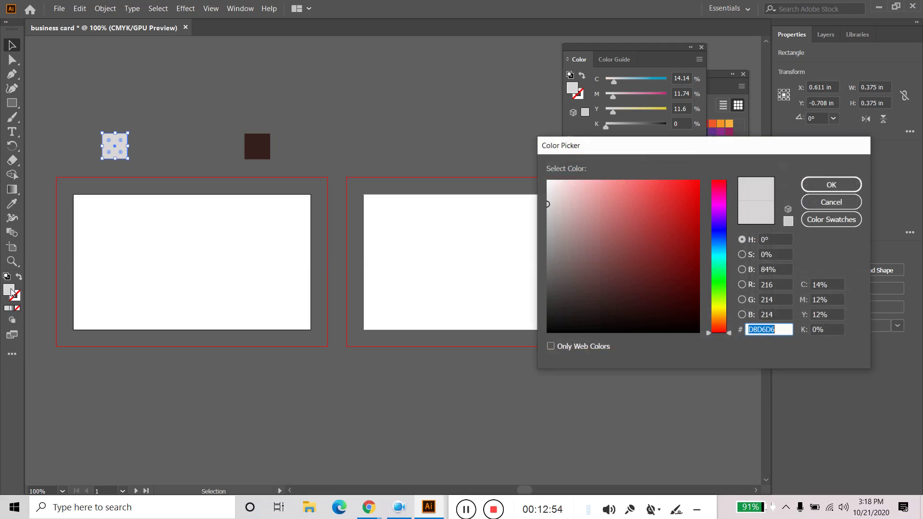
{"action": "left_click_drag", "start_coordinate": [724, 243], "coordinate": [724, 235]}
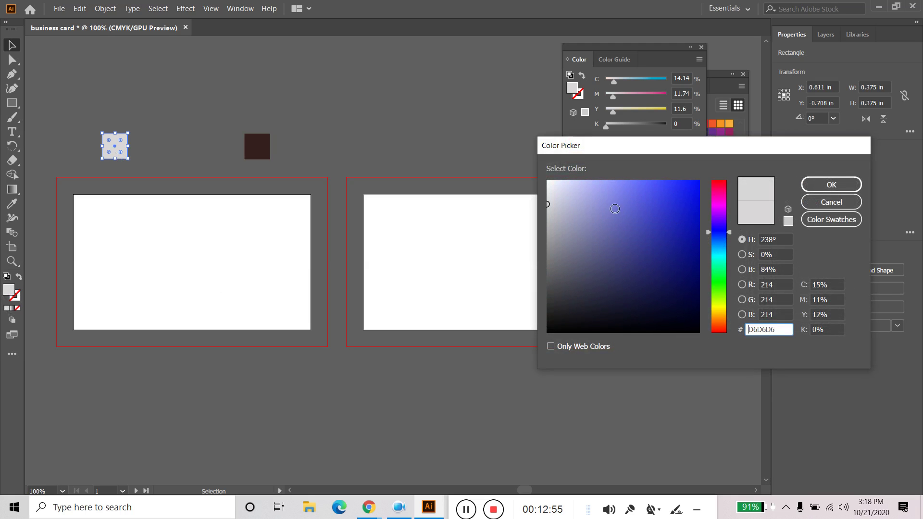
{"action": "left_click_drag", "start_coordinate": [595, 192], "coordinate": [593, 174]}
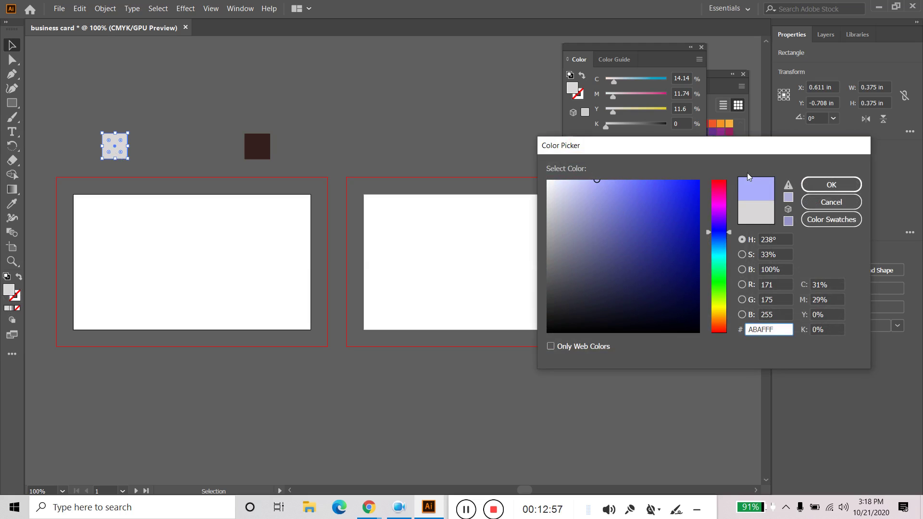
{"action": "left_click", "coordinate": [830, 184]}
{"action": "left_click", "coordinate": [307, 140]}
Step: Set the right square's fill to near-black charcoal #212121, then marquee-select both squares
{"action": "left_click", "coordinate": [257, 146]}
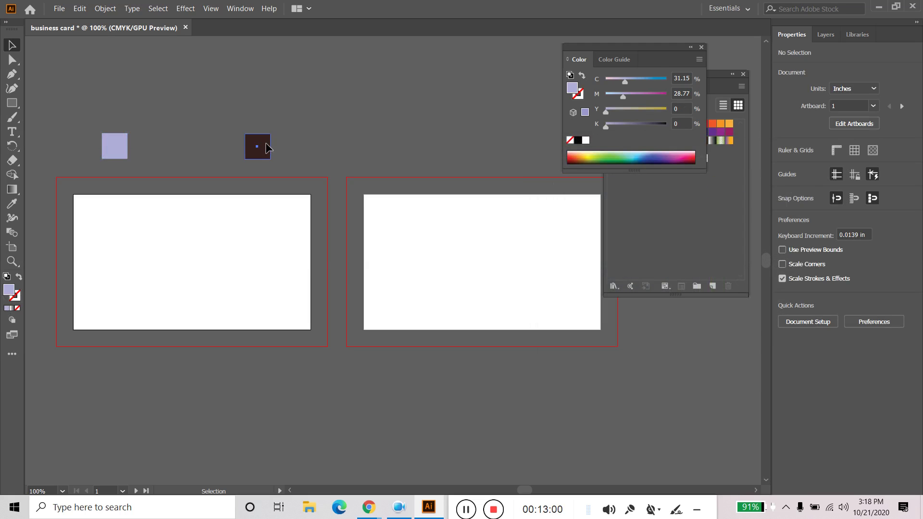
{"action": "double_click", "coordinate": [8, 289]}
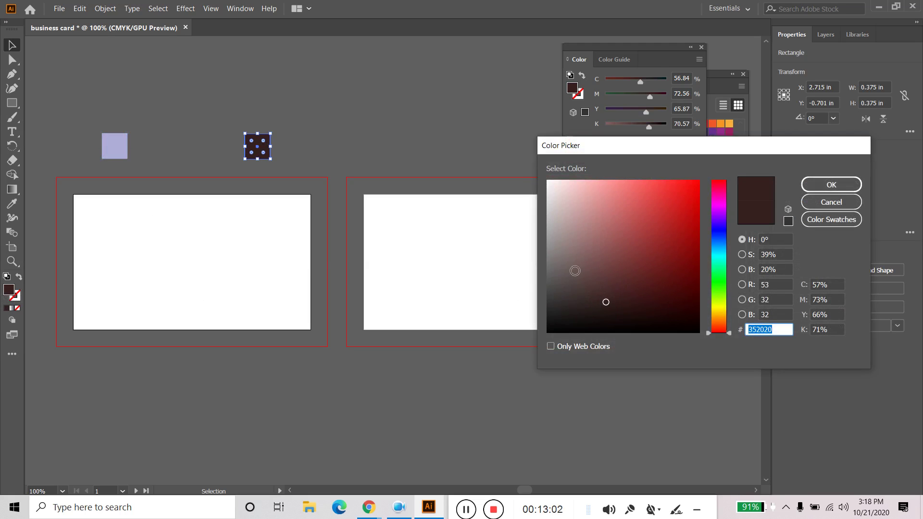
{"action": "left_click_drag", "start_coordinate": [585, 268], "coordinate": [531, 310]}
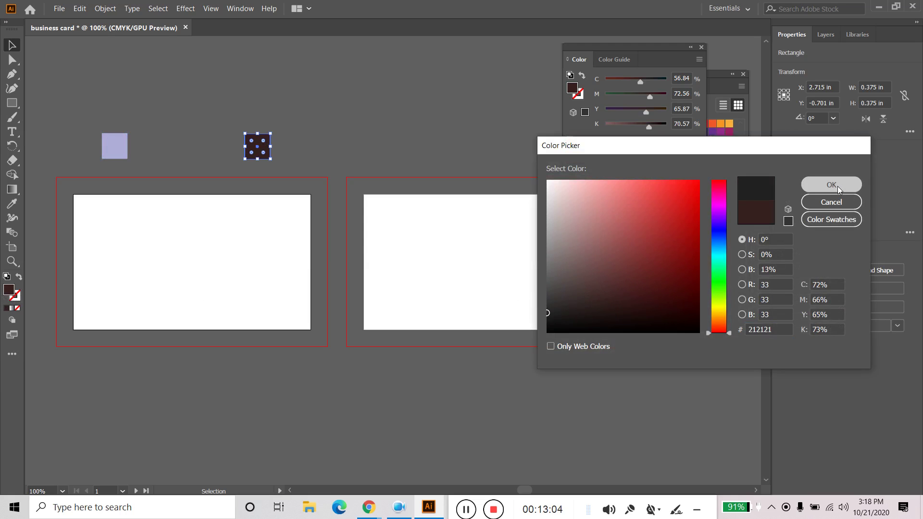
{"action": "left_click", "coordinate": [830, 184]}
{"action": "left_click", "coordinate": [346, 130]}
{"action": "left_click_drag", "start_coordinate": [105, 157], "coordinate": [105, 159]}
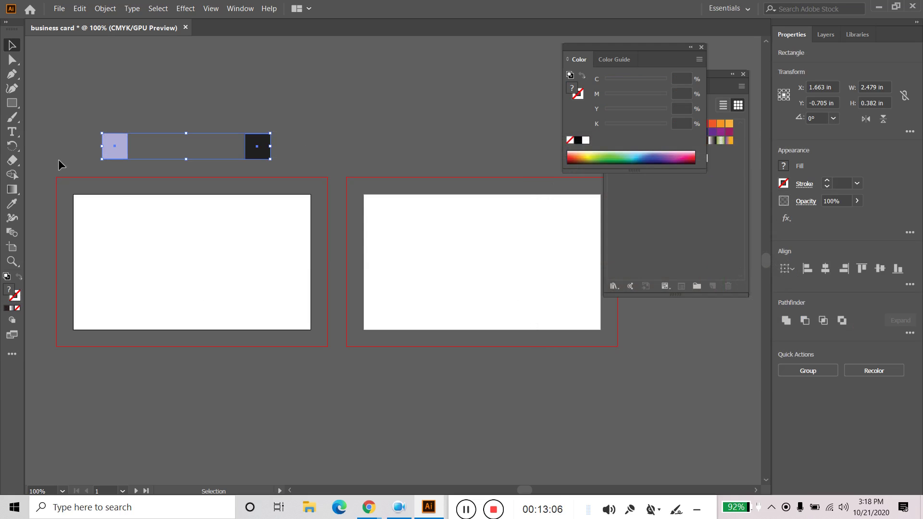
Step: Blend the lavender and charcoal squares using 6 specified steps
{"action": "left_click", "coordinate": [9, 233]}
{"action": "double_click", "coordinate": [7, 232]}
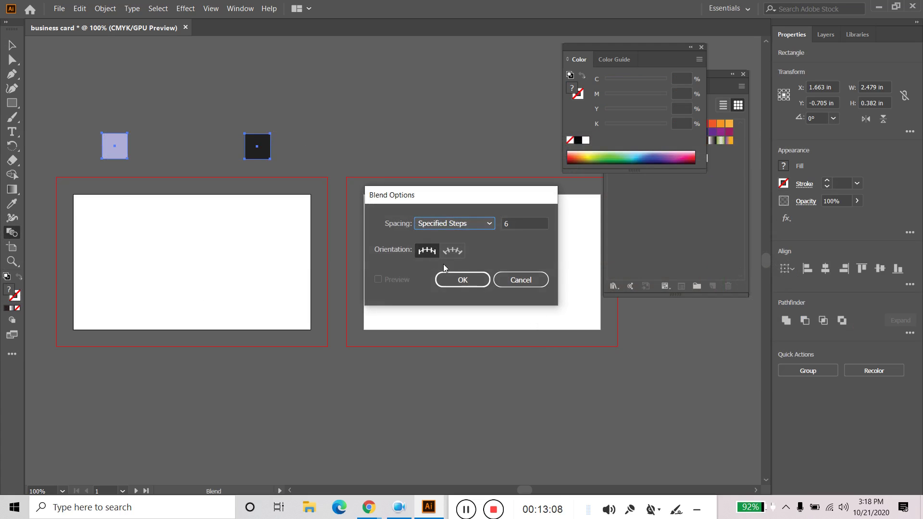
{"action": "left_click", "coordinate": [474, 279]}
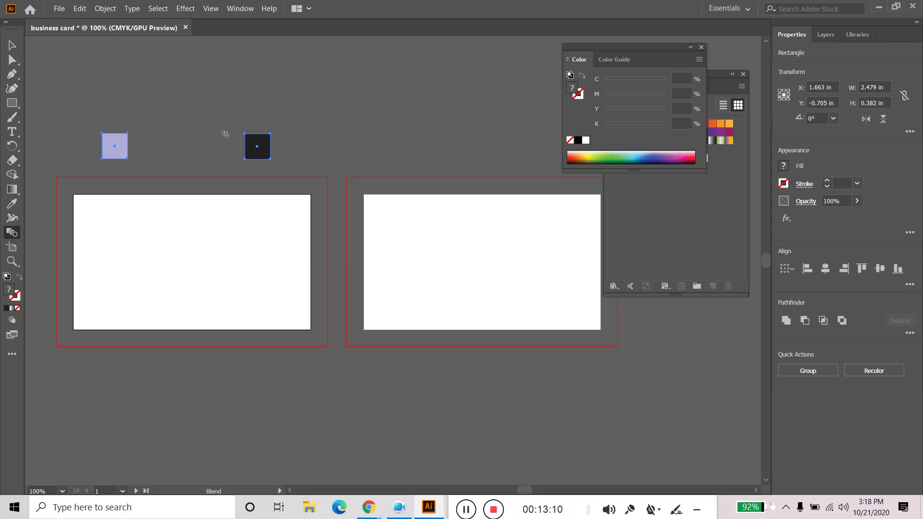
{"action": "left_click", "coordinate": [115, 147]}
{"action": "left_click", "coordinate": [259, 149]}
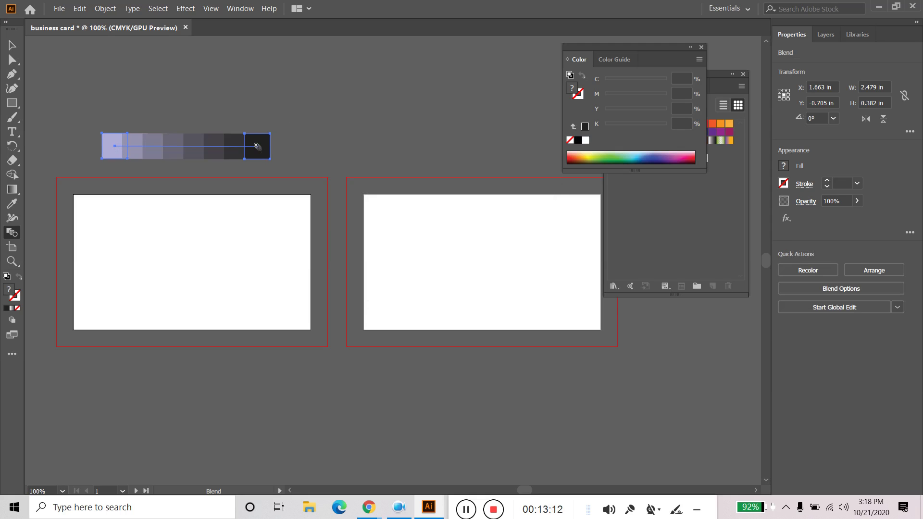
{"action": "key", "text": "v"}
{"action": "left_click", "coordinate": [353, 124]}
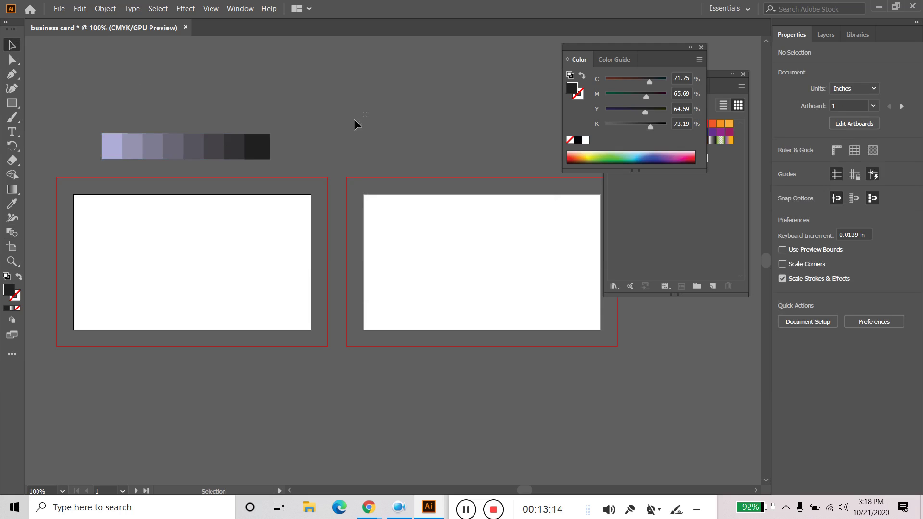
{"action": "left_click", "coordinate": [123, 149]}
Step: Expand the blend (object and fill) and ungroup it into separate squares
{"action": "left_click", "coordinate": [104, 8]}
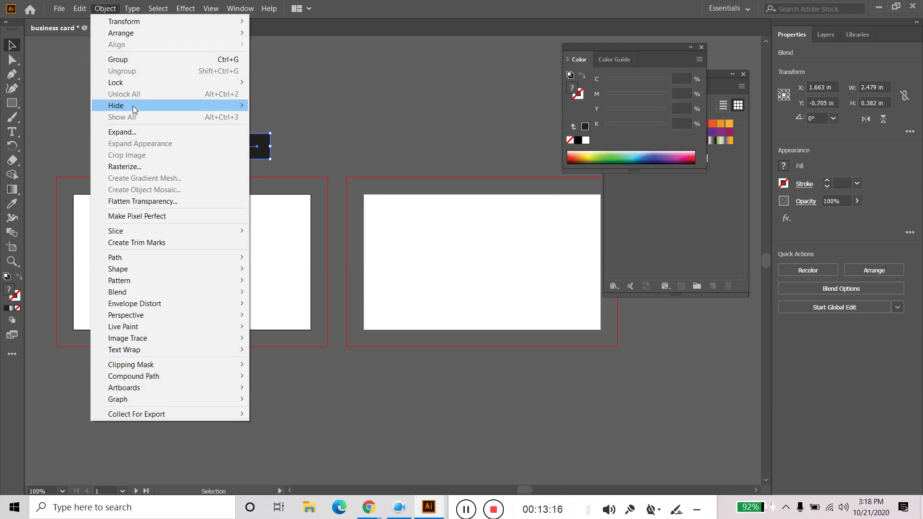
{"action": "left_click", "coordinate": [127, 132]}
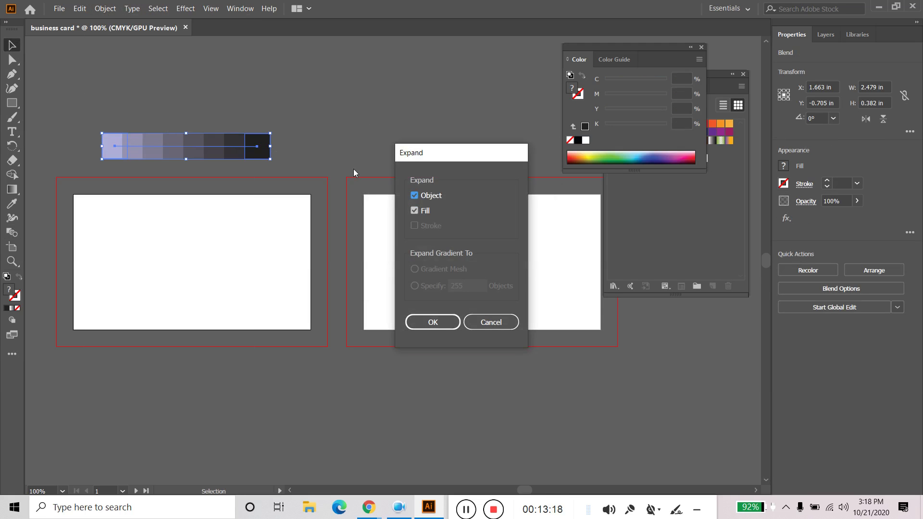
{"action": "left_click", "coordinate": [432, 320]}
{"action": "left_click", "coordinate": [104, 8]}
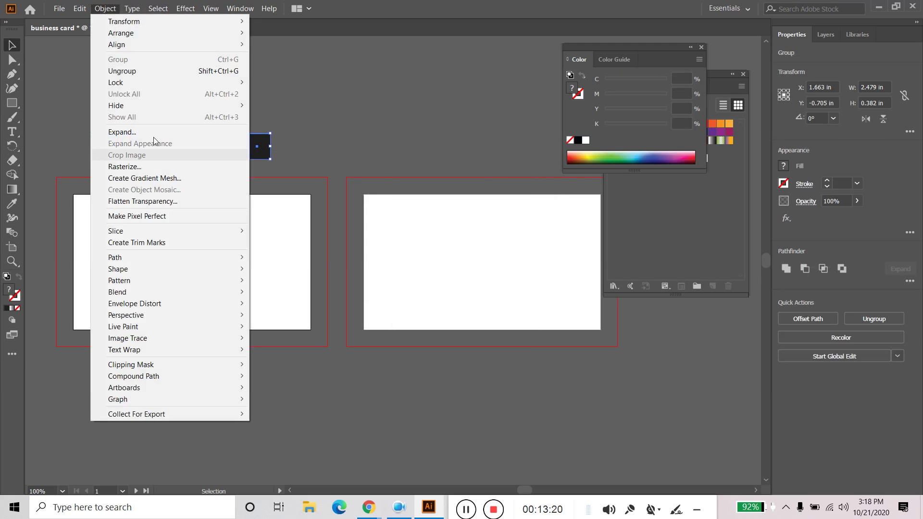
{"action": "left_click", "coordinate": [121, 71]}
{"action": "left_click", "coordinate": [291, 165]}
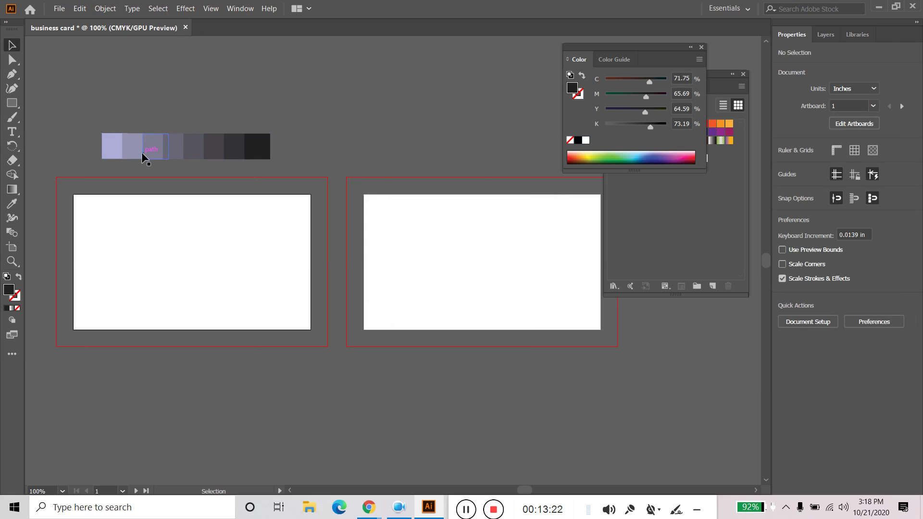
Step: Delete four in-between squares, even the spacing, and select the remaining four squares
{"action": "left_click", "coordinate": [176, 151]}
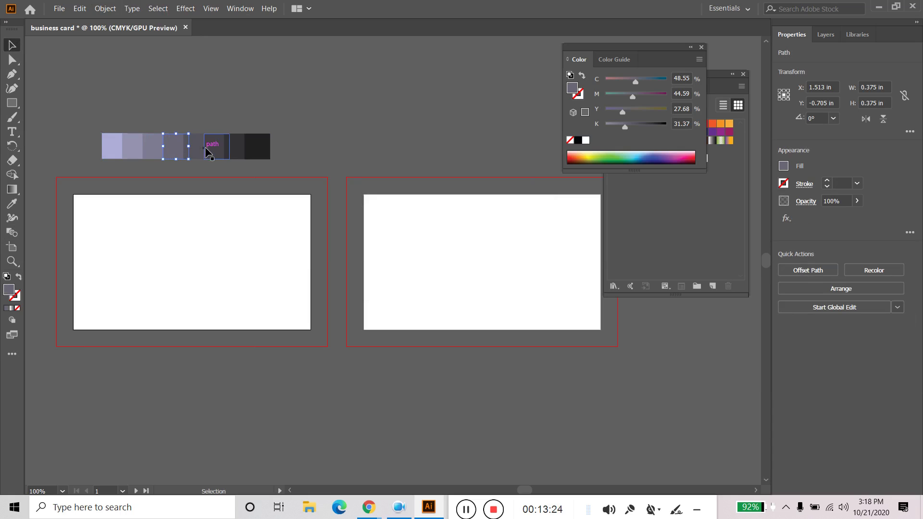
{"action": "left_click", "coordinate": [240, 152]}
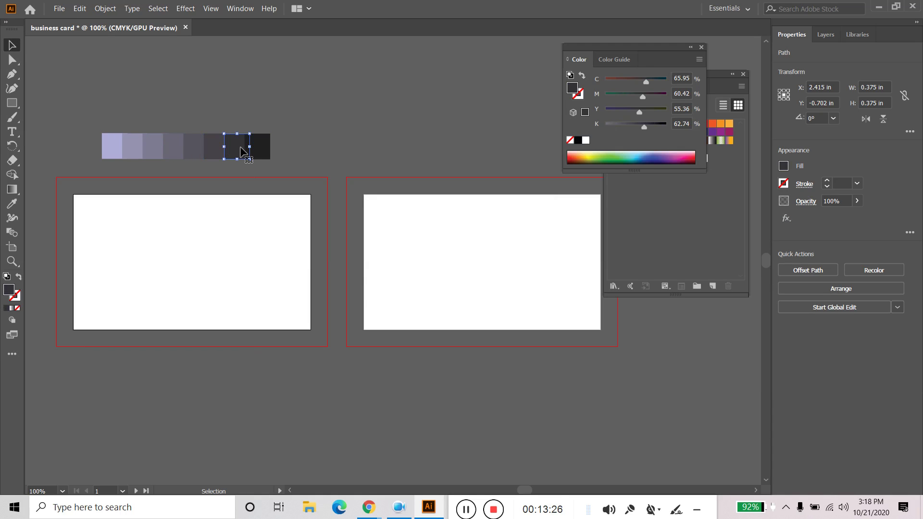
{"action": "key", "text": "Delete"}
{"action": "left_click", "coordinate": [217, 152]}
{"action": "key", "text": "Delete"}
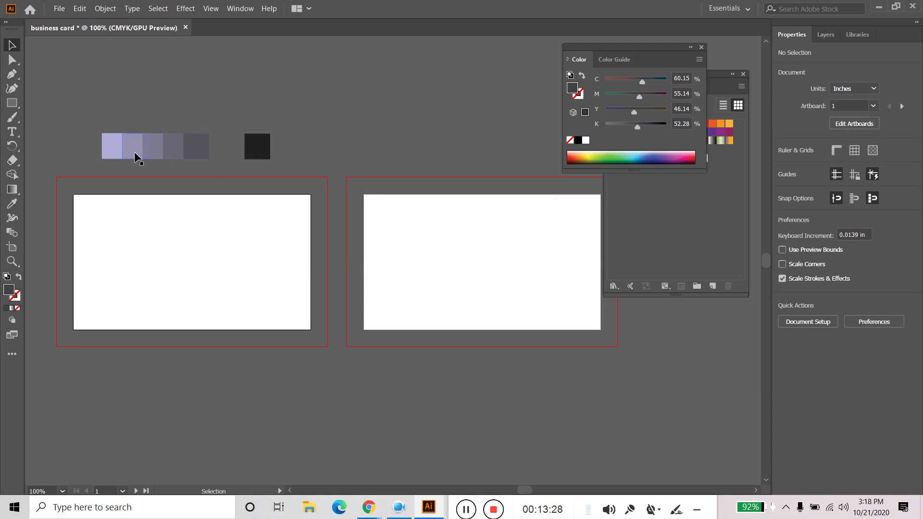
{"action": "left_click", "coordinate": [135, 151]}
{"action": "key", "text": "Delete"}
{"action": "left_click", "coordinate": [154, 152]}
{"action": "key", "text": "Delete"}
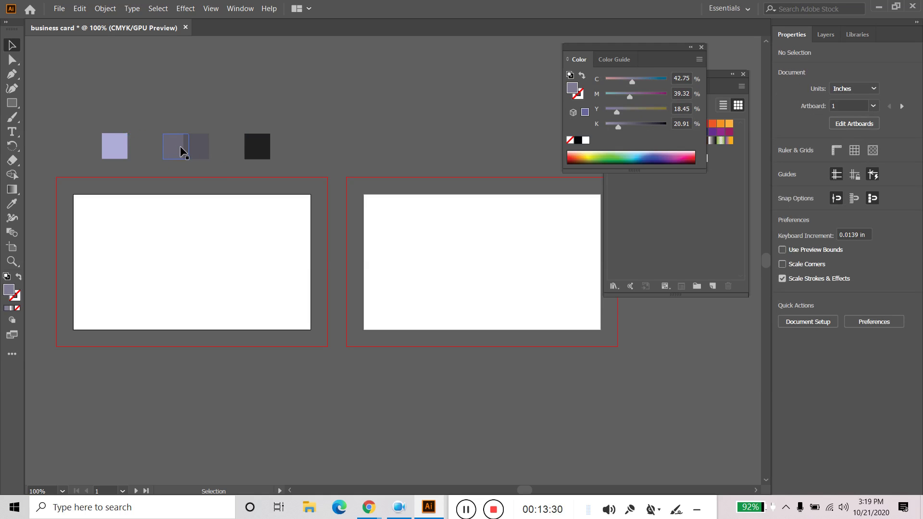
{"action": "mouse_move", "coordinate": [207, 153]}
{"action": "left_mouse_down"}
{"action": "mouse_move", "coordinate": [221, 153]}
{"action": "mouse_move", "coordinate": [164, 151]}
{"action": "left_mouse_up"}
{"action": "left_click_drag", "start_coordinate": [331, 122], "coordinate": [96, 154]}
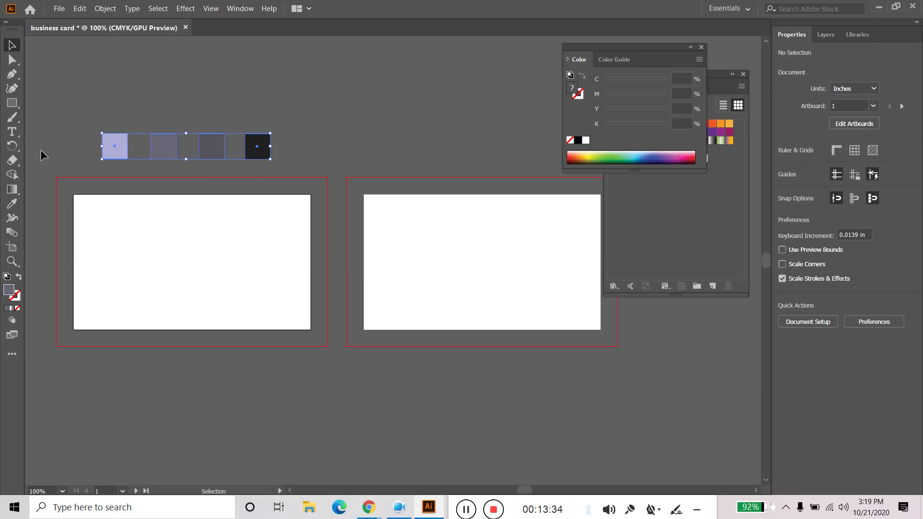
Step: Create a non-global colour group named 'Business card' from the selected squares
{"action": "left_click", "coordinate": [701, 46]}
{"action": "left_click", "coordinate": [696, 286]}
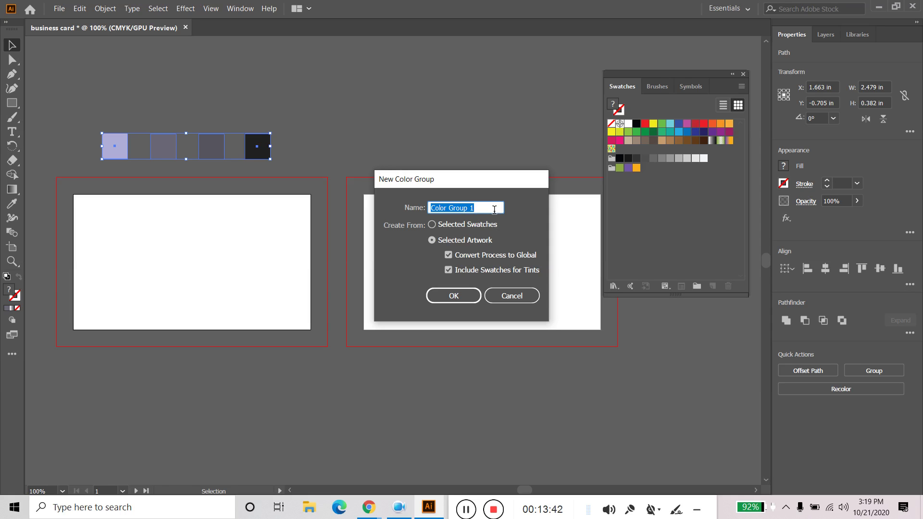
{"action": "type", "text": "Business card"}
{"action": "left_click", "coordinate": [450, 255]}
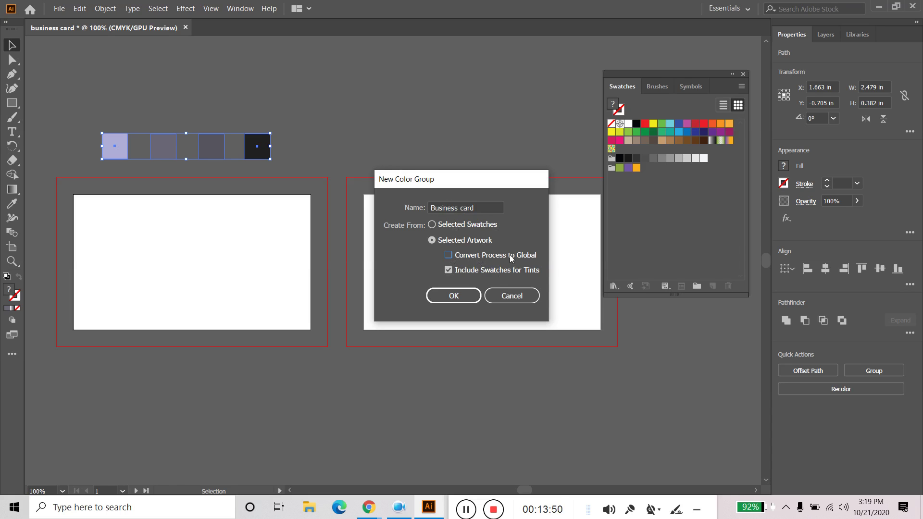
{"action": "left_click", "coordinate": [463, 297]}
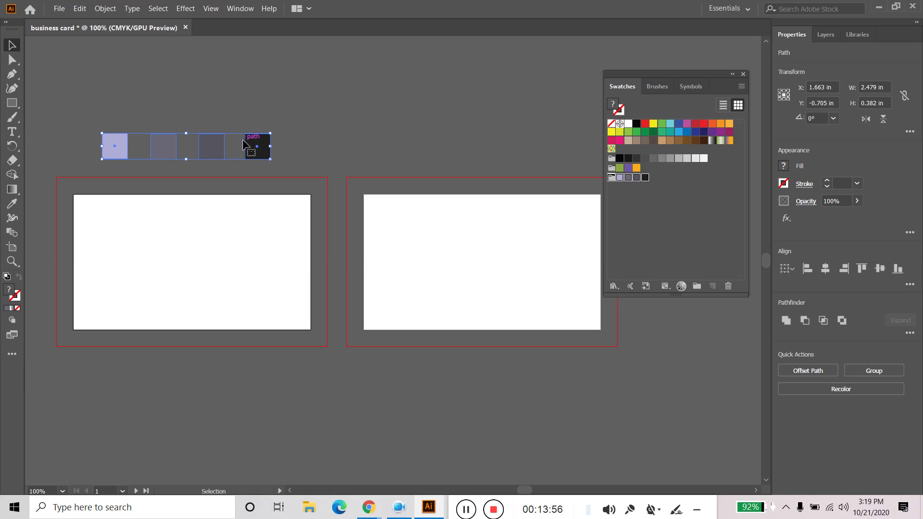
Step: Cancel a second new colour group and reselect all four squares
{"action": "left_click", "coordinate": [697, 286]}
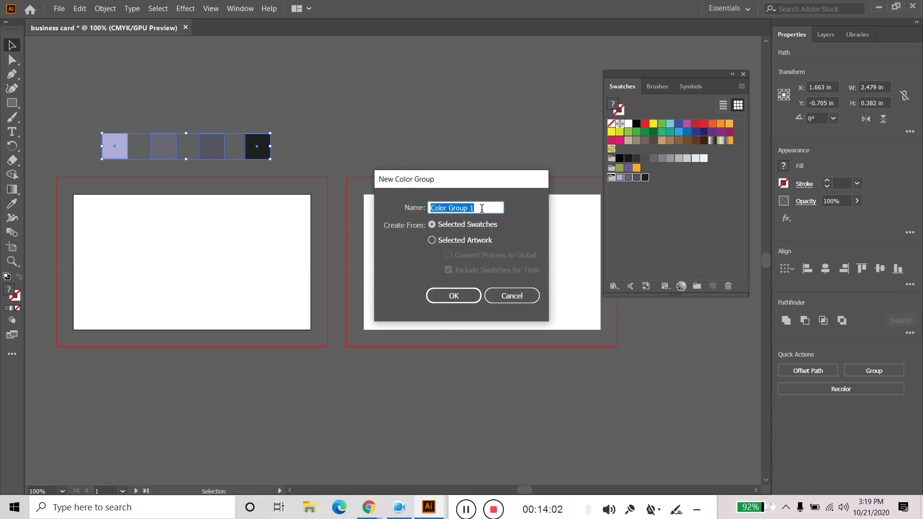
{"action": "type", "text": "business card"}
{"action": "left_click", "coordinate": [523, 294]}
{"action": "left_click_drag", "start_coordinate": [349, 106], "coordinate": [108, 153]}
Step: Create a global colour group named 'Business card global' from the four squares
{"action": "left_click", "coordinate": [697, 286]}
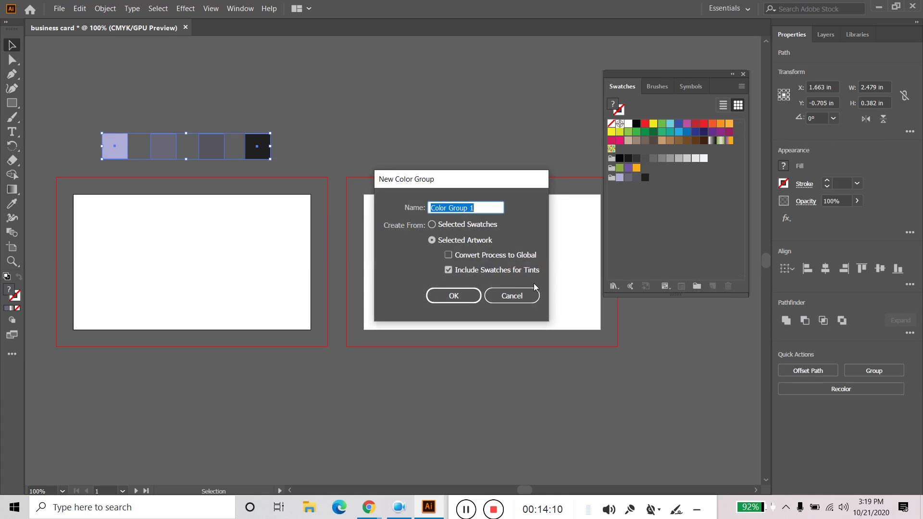
{"action": "left_click", "coordinate": [448, 255]}
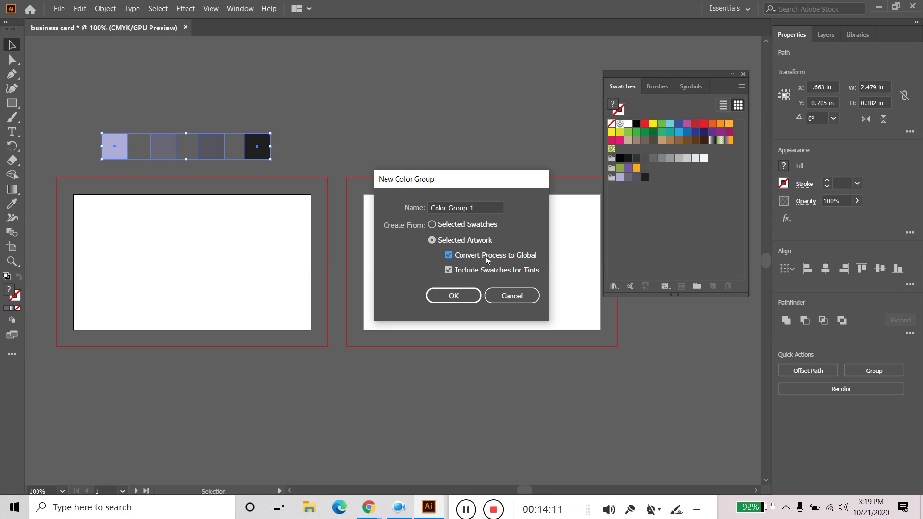
{"action": "left_click", "coordinate": [481, 205]}
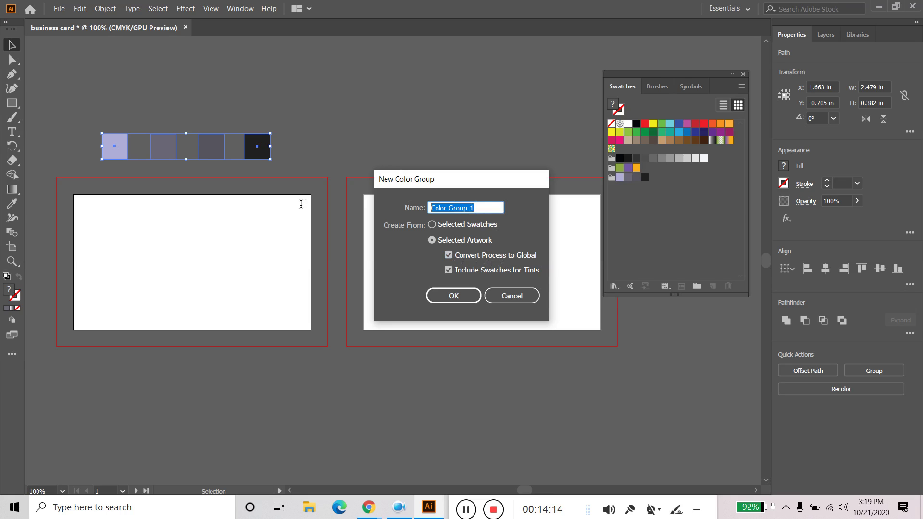
{"action": "type", "text": "Busi"}
{"action": "type", "text": "ness card"}
{"action": "type", "text": " global"}
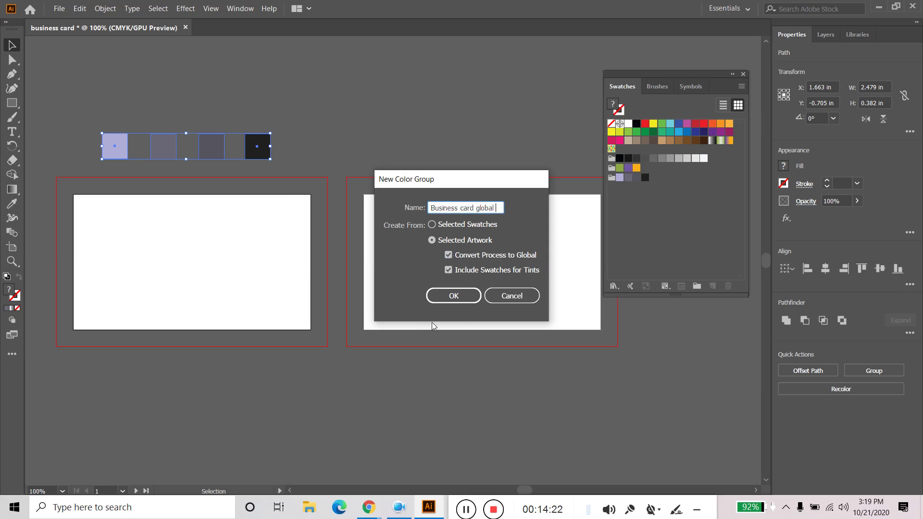
{"action": "left_click", "coordinate": [467, 299]}
Step: Select the 'Business card global' group and bring up the swatch libraries list
{"action": "left_click", "coordinate": [474, 102]}
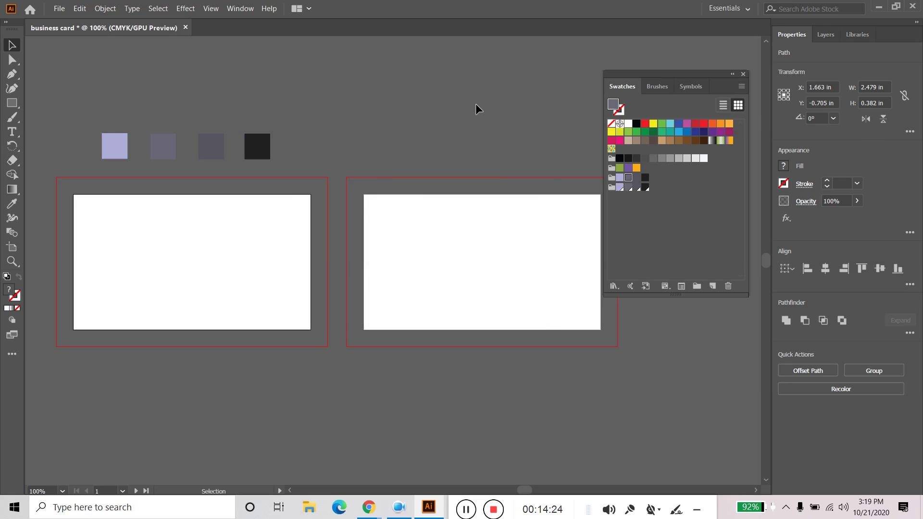
{"action": "left_click", "coordinate": [611, 188]}
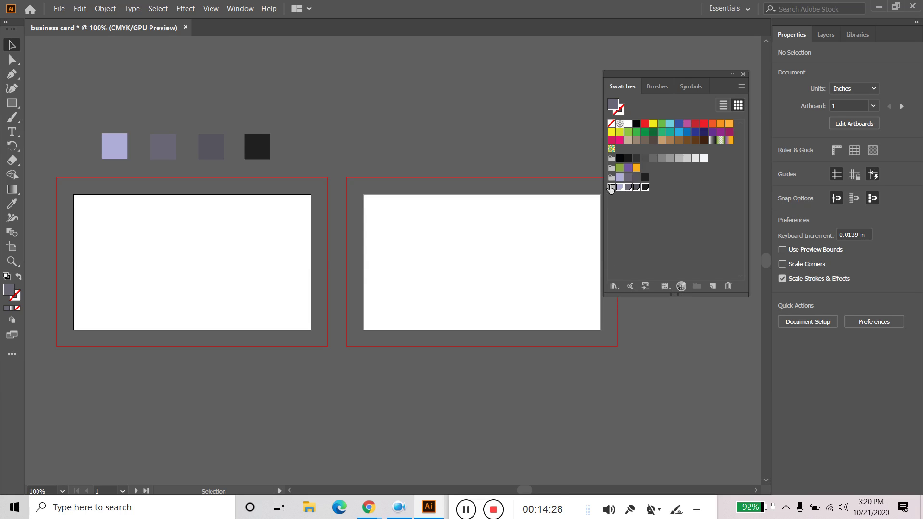
{"action": "left_click", "coordinate": [613, 285]}
{"action": "mouse_move", "coordinate": [660, 270]}
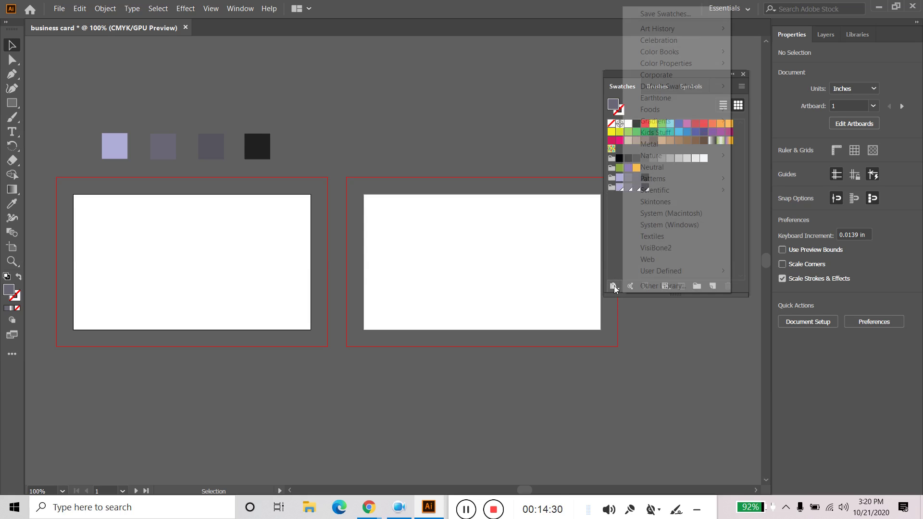
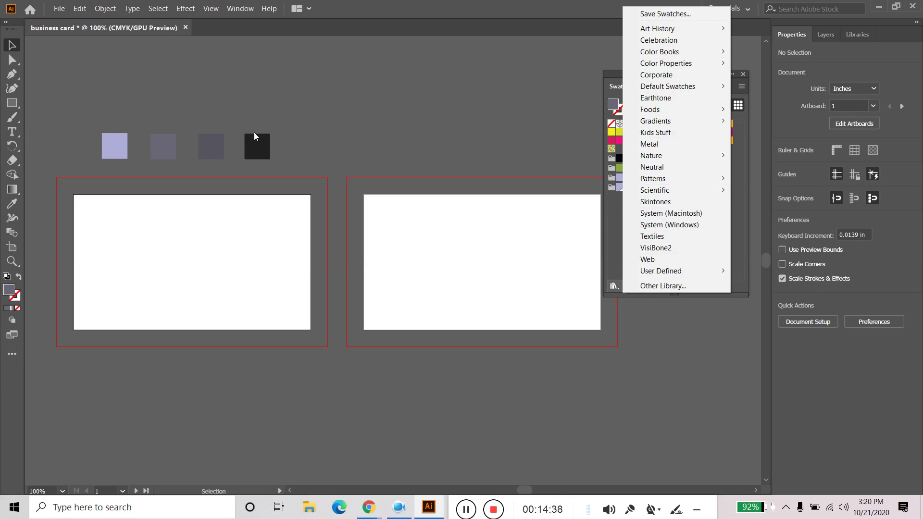
Step: Save the document's swatches as a library file named 'business card global'
{"action": "left_click", "coordinate": [700, 14]}
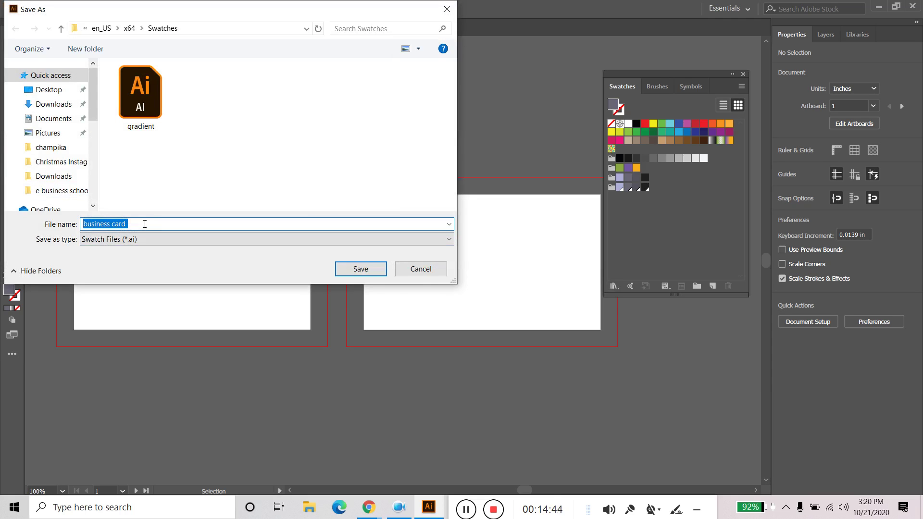
{"action": "left_click", "coordinate": [433, 269]}
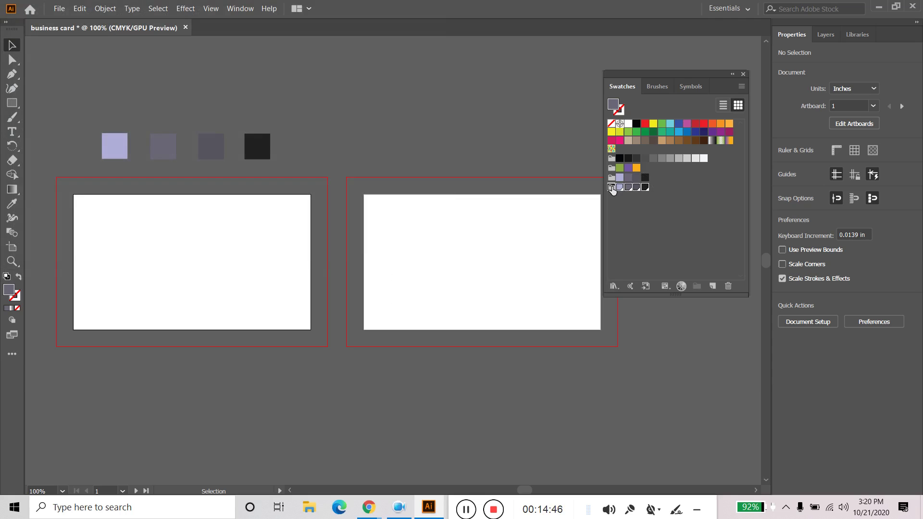
{"action": "left_click", "coordinate": [613, 287]}
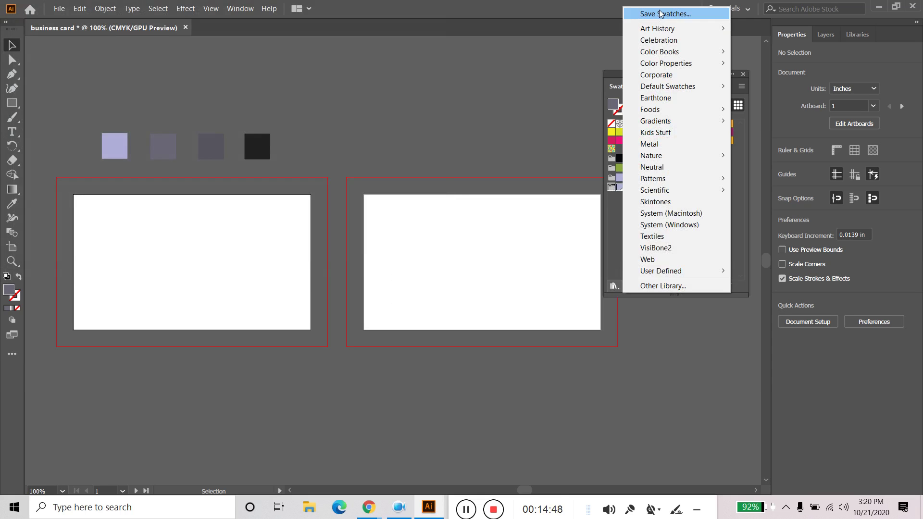
{"action": "left_click", "coordinate": [660, 13]}
{"action": "left_click", "coordinate": [162, 224]}
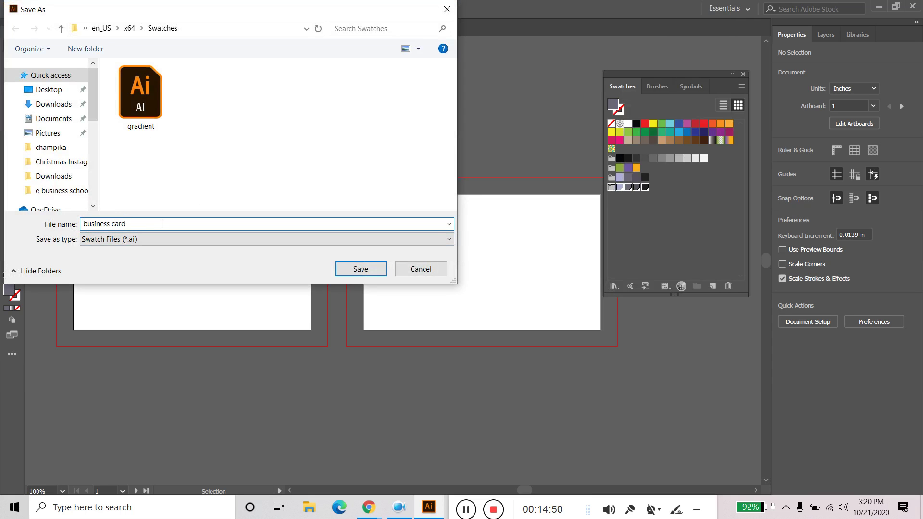
{"action": "type", "text": "global"}
{"action": "left_click", "coordinate": [360, 269]}
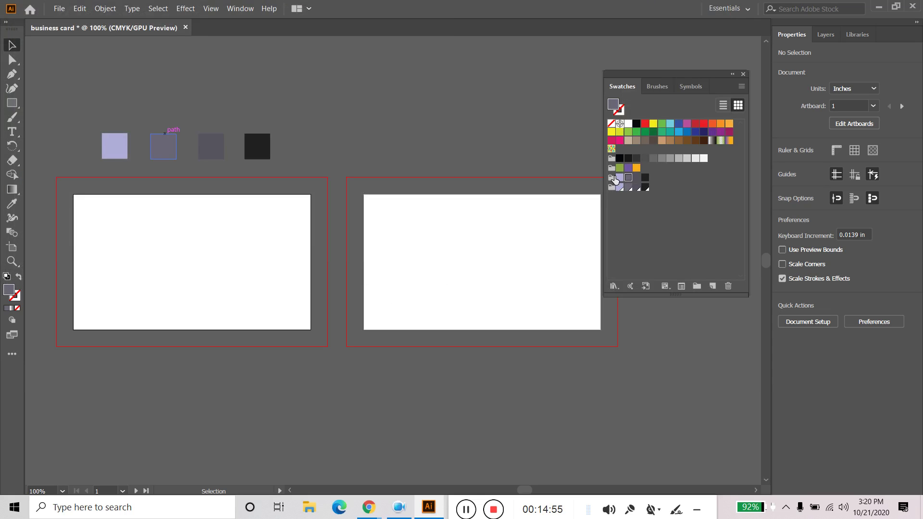
Step: Save the swatches again as a library named 'business card' and reposition the Swatches panel
{"action": "left_click", "coordinate": [614, 286]}
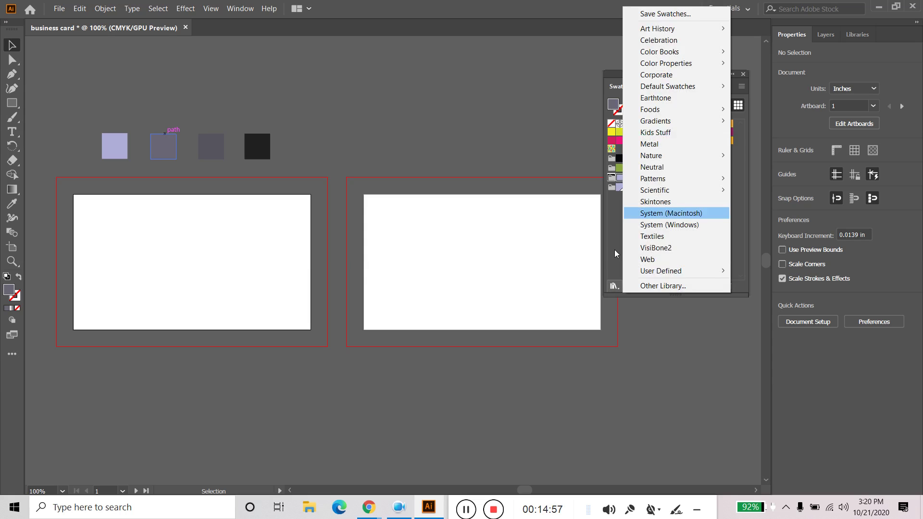
{"action": "left_click", "coordinate": [673, 12]}
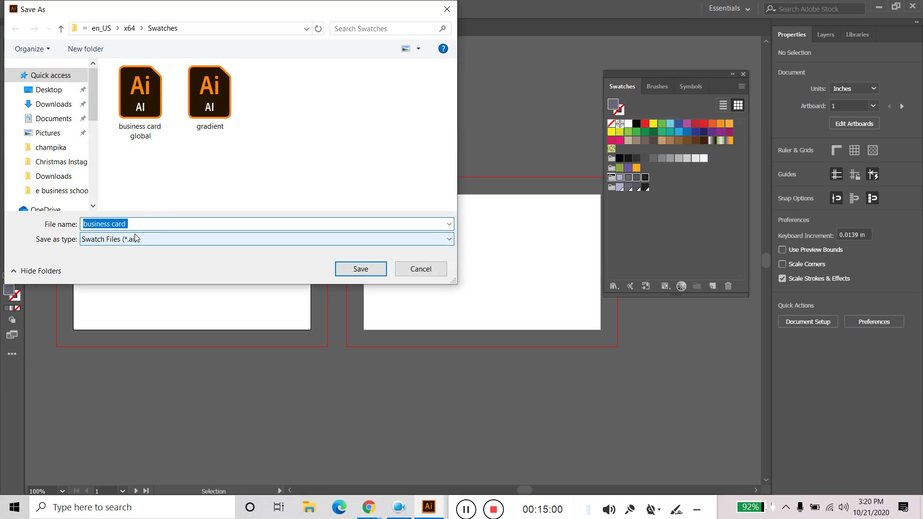
{"action": "left_click", "coordinate": [137, 226]}
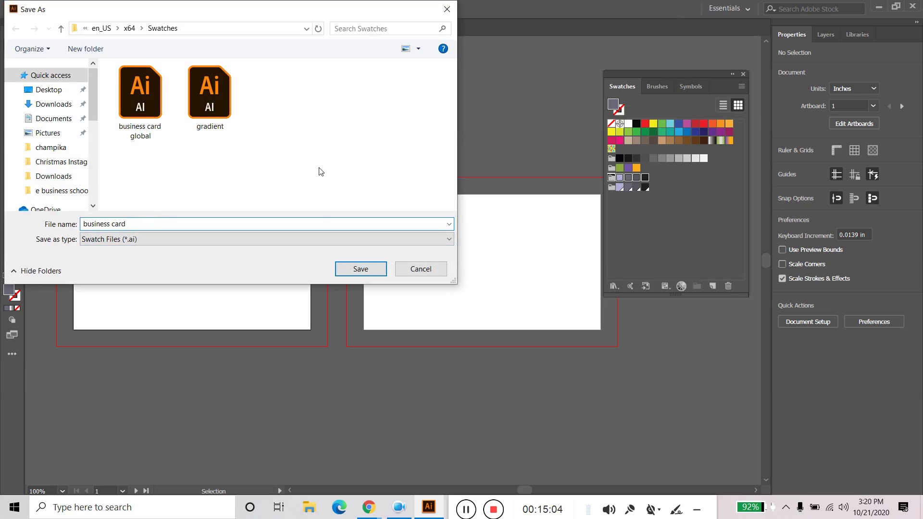
{"action": "left_click", "coordinate": [358, 272]}
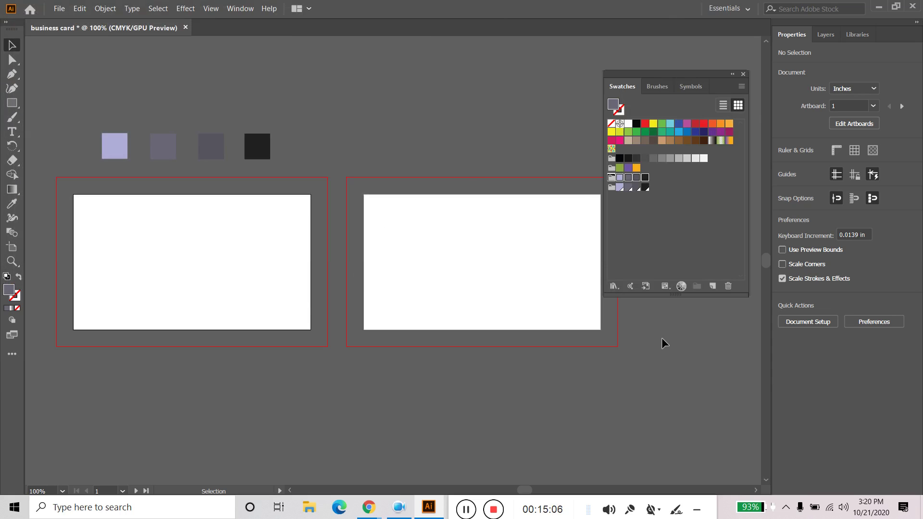
{"action": "left_click", "coordinate": [688, 217]}
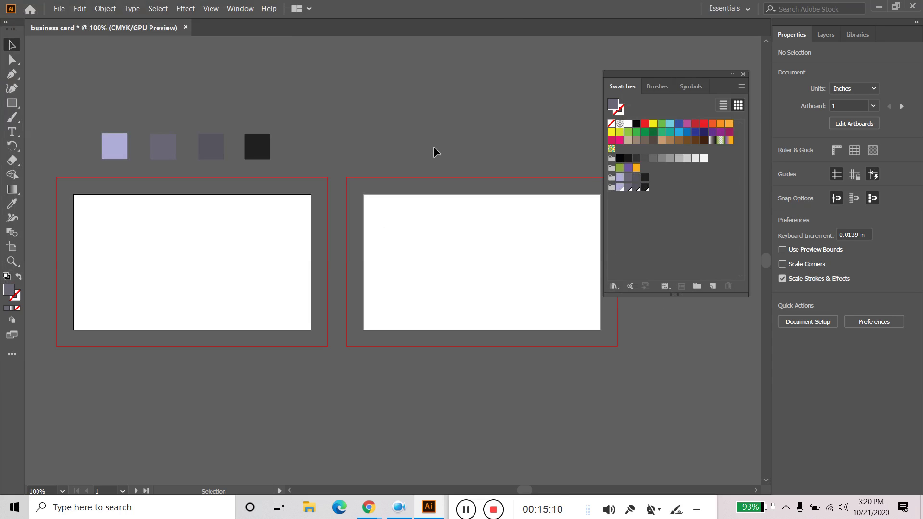
{"action": "left_click_drag", "start_coordinate": [704, 73], "coordinate": [718, 45]}
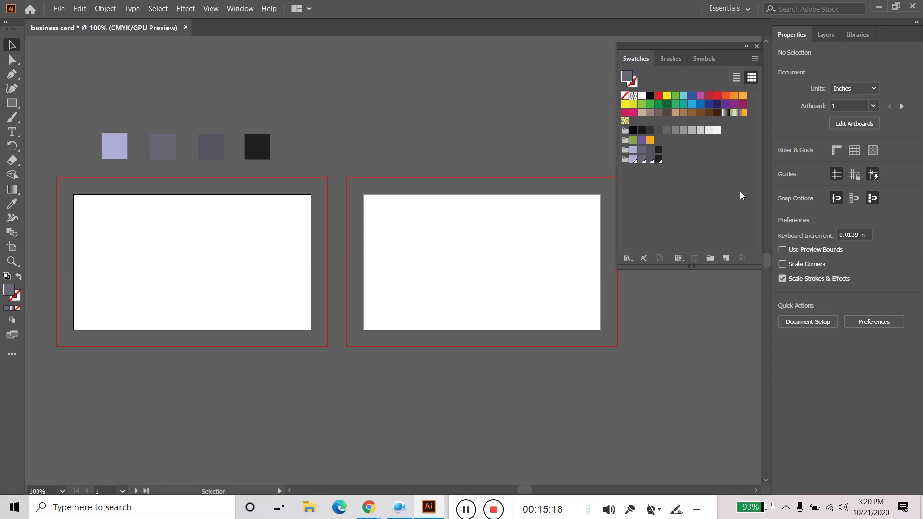
{"action": "left_click", "coordinate": [623, 162]}
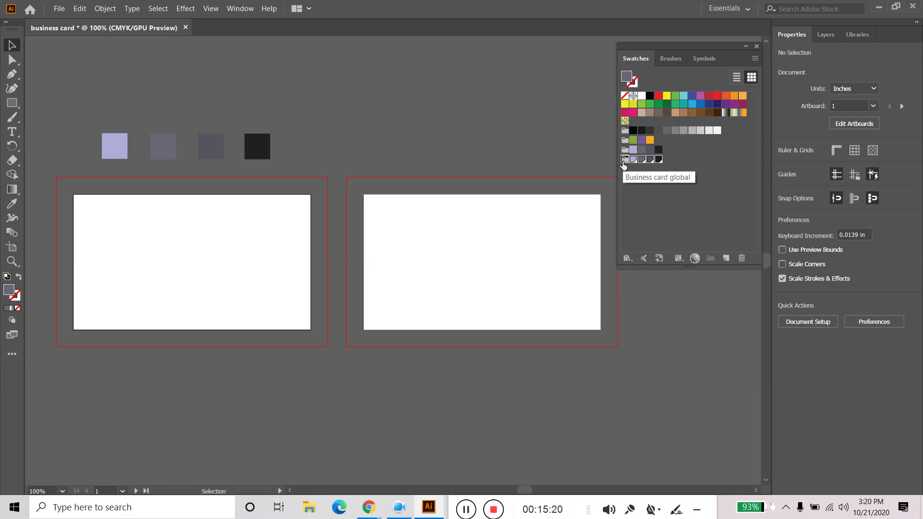
{"action": "left_click", "coordinate": [627, 258]}
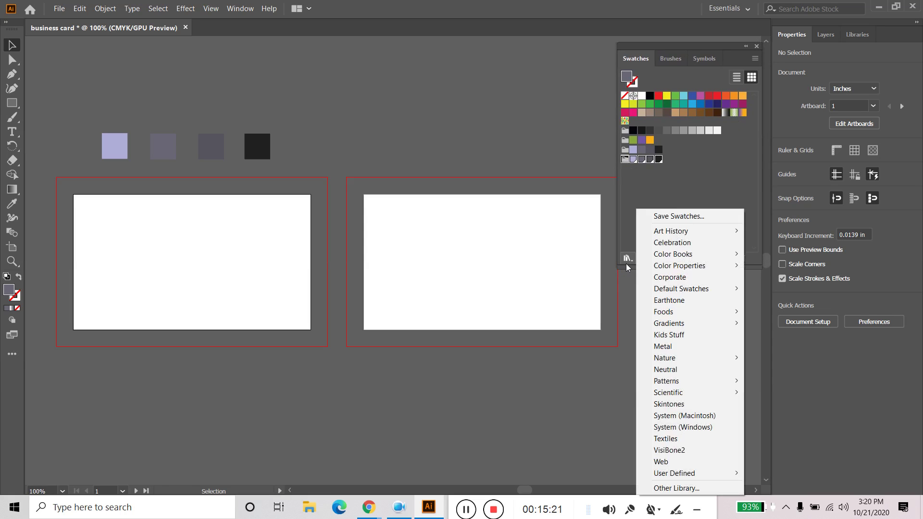
{"action": "left_click", "coordinate": [673, 217]}
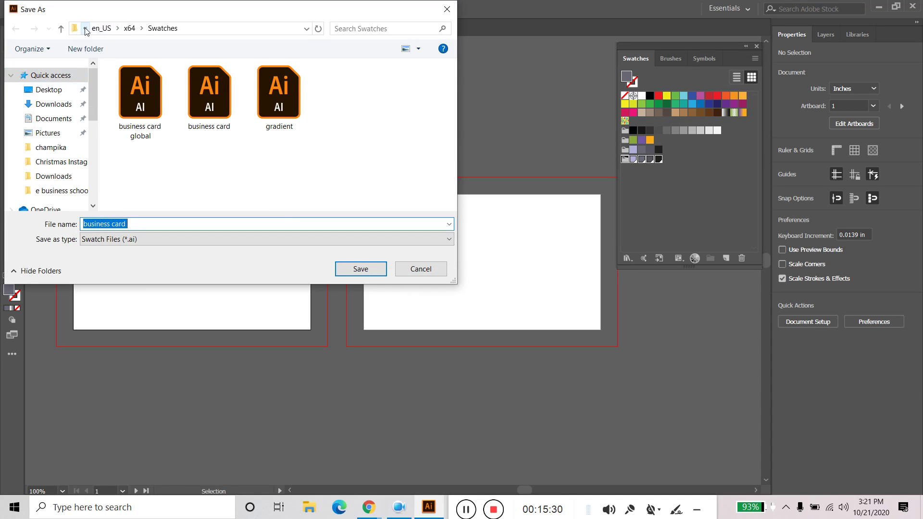
{"action": "left_click", "coordinate": [307, 29]}
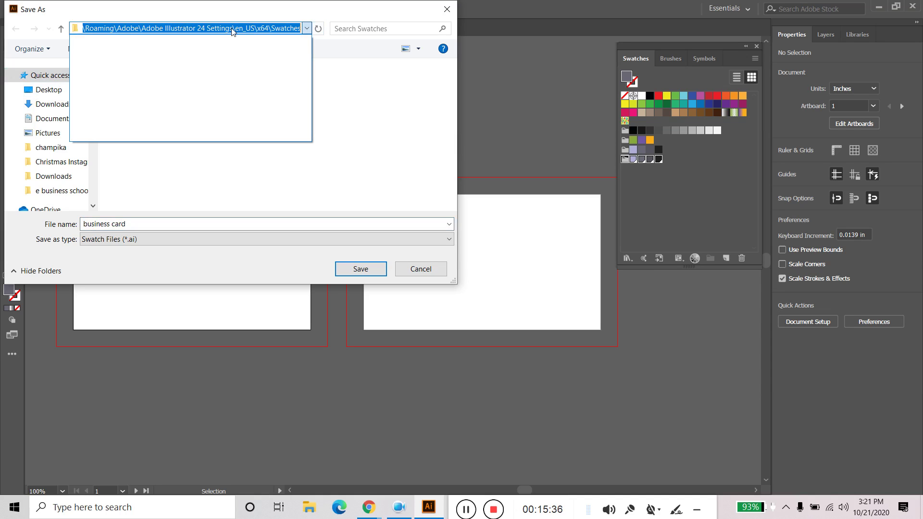
{"action": "left_click", "coordinate": [309, 25]}
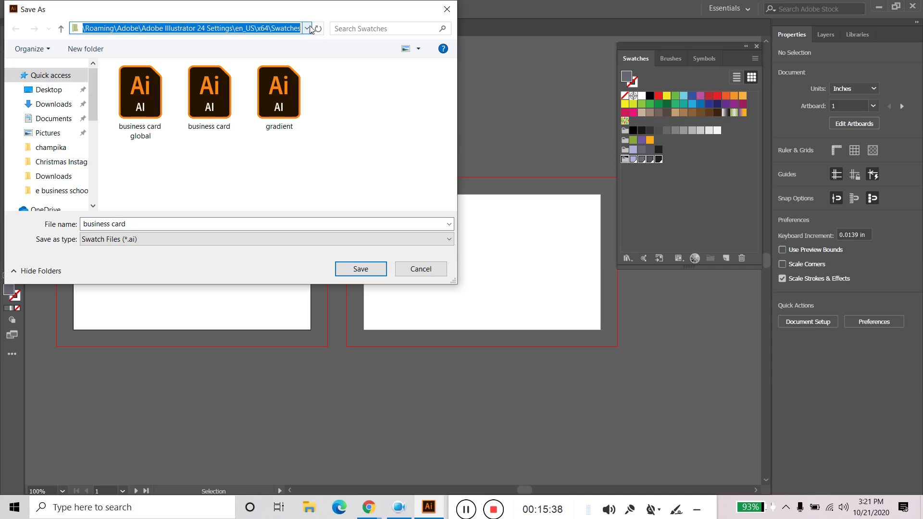
{"action": "left_click", "coordinate": [206, 28]}
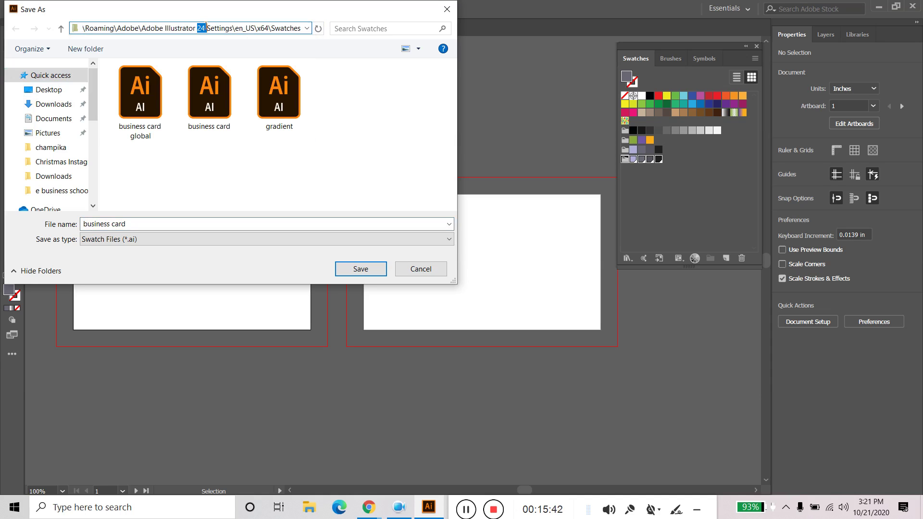
{"action": "left_click_drag", "start_coordinate": [85, 28], "coordinate": [321, 38]}
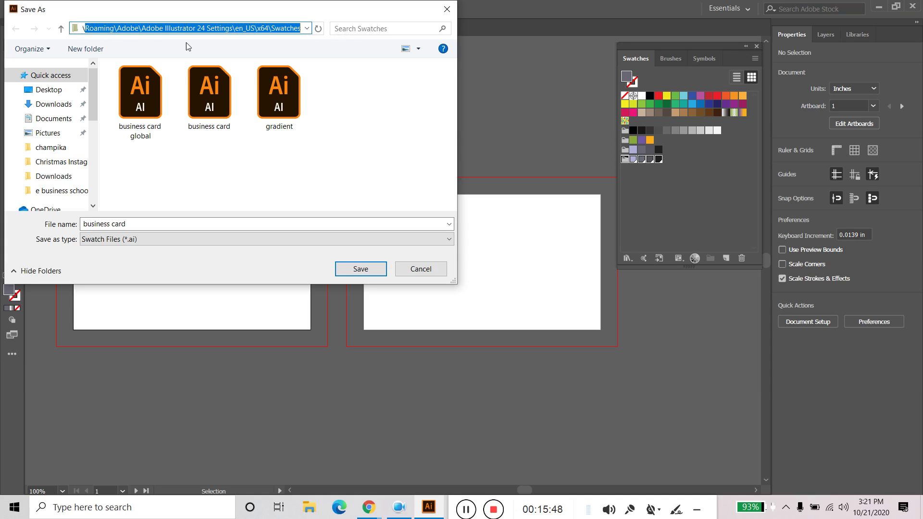
{"action": "left_click", "coordinate": [440, 269]}
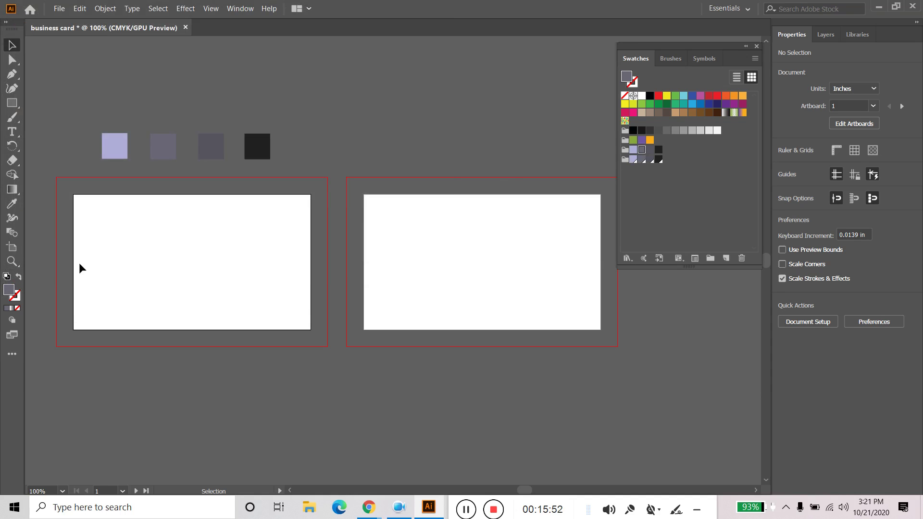
Step: Draw a rectangle over the left business card and fill it light lavender
{"action": "left_click", "coordinate": [12, 102]}
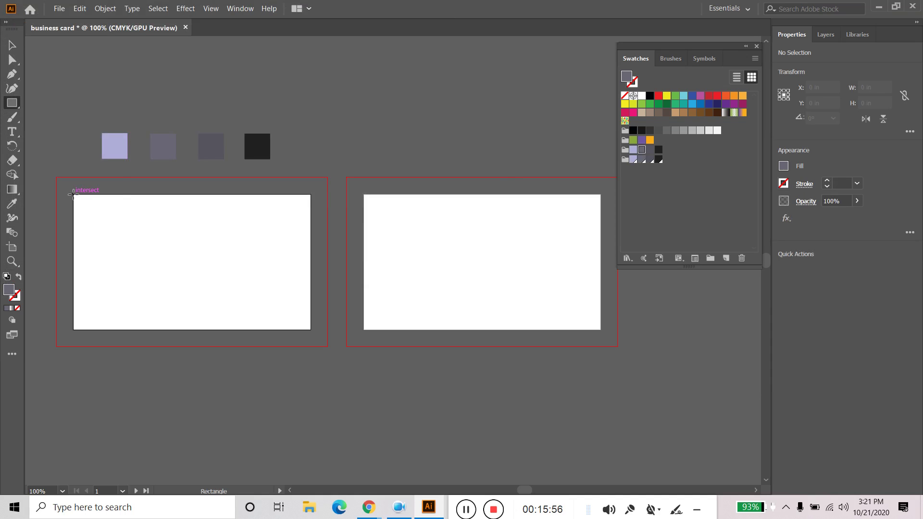
{"action": "left_click_drag", "start_coordinate": [73, 194], "coordinate": [310, 329]}
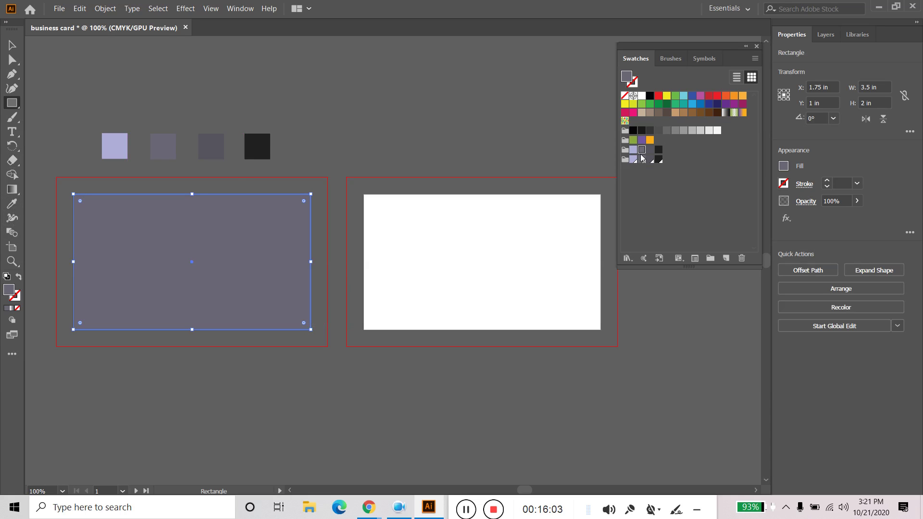
{"action": "left_click", "coordinate": [632, 150]}
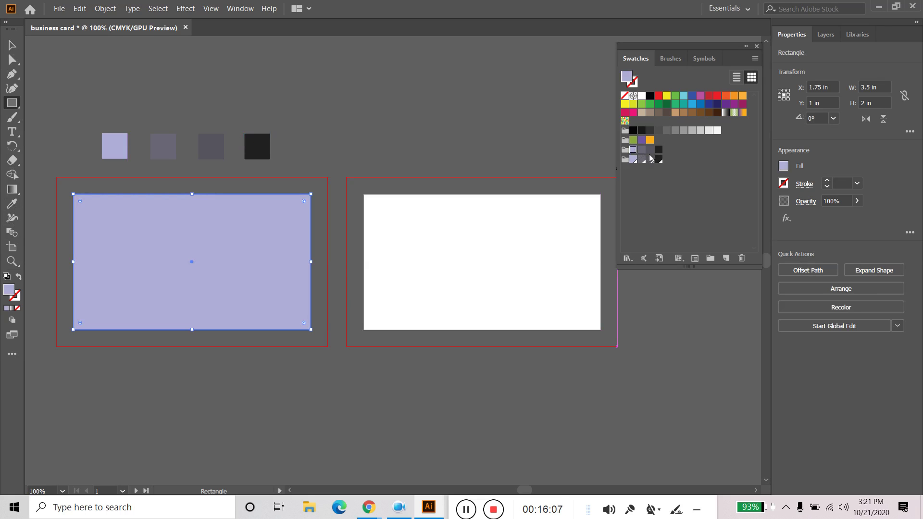
{"action": "key", "text": "v"}
{"action": "left_click", "coordinate": [119, 62]}
{"action": "left_click", "coordinate": [180, 240]}
Step: Place a text insertion point on the lavender card
{"action": "left_click", "coordinate": [91, 96]}
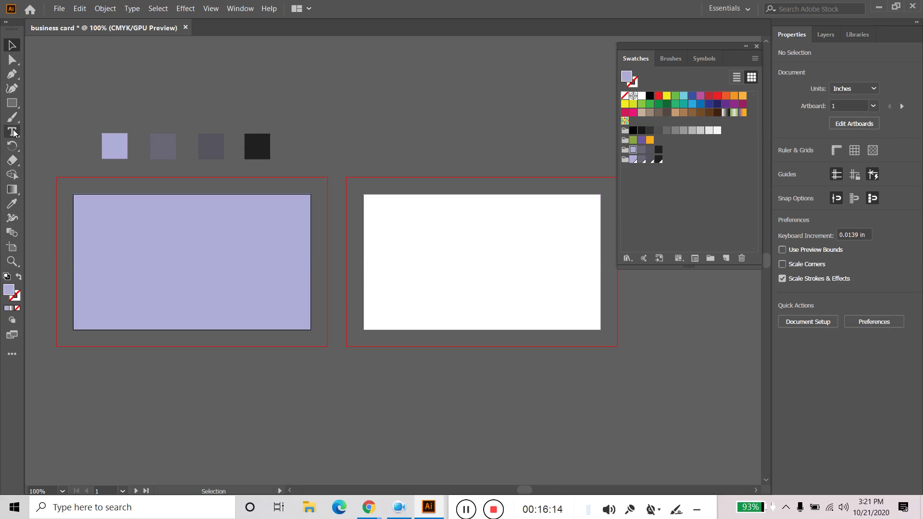
{"action": "left_click", "coordinate": [12, 131]}
{"action": "left_click", "coordinate": [145, 264]}
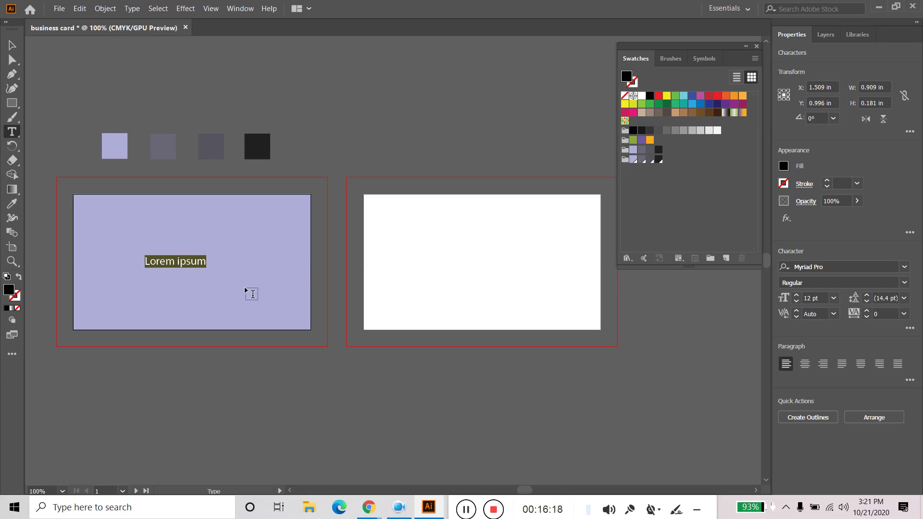
Step: Type 'Jhon Franky Graphics Designer' and colour the title line slate grey
{"action": "type", "text": "Ro"}
{"action": "key", "text": "BackSpace"}
{"action": "key", "text": "BackSpace"}
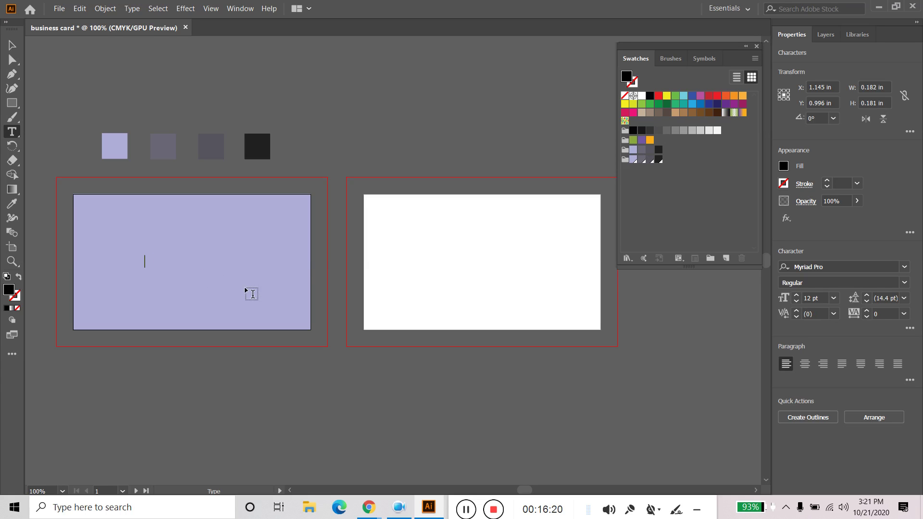
{"action": "type", "text": "Jhon "}
{"action": "type", "text": "Franky "}
{"action": "type", "text": "Graphics Designer"}
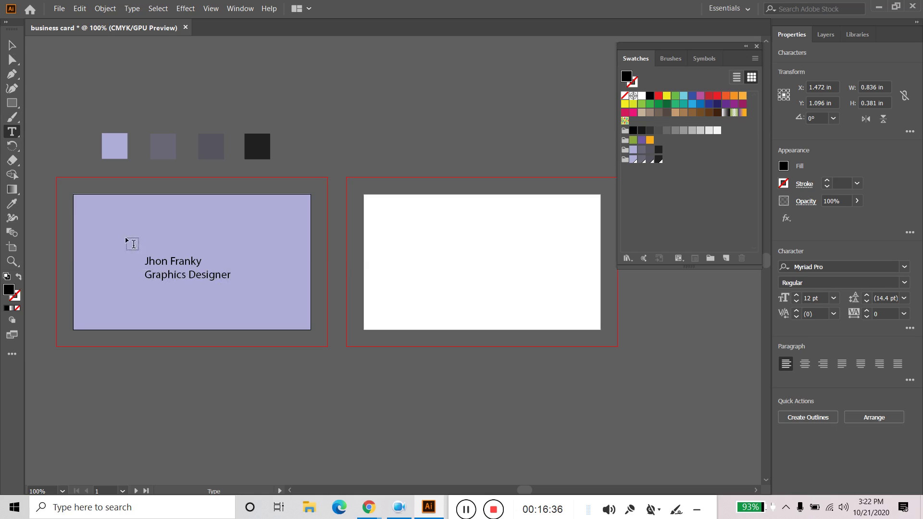
{"action": "triple_click", "coordinate": [167, 273]}
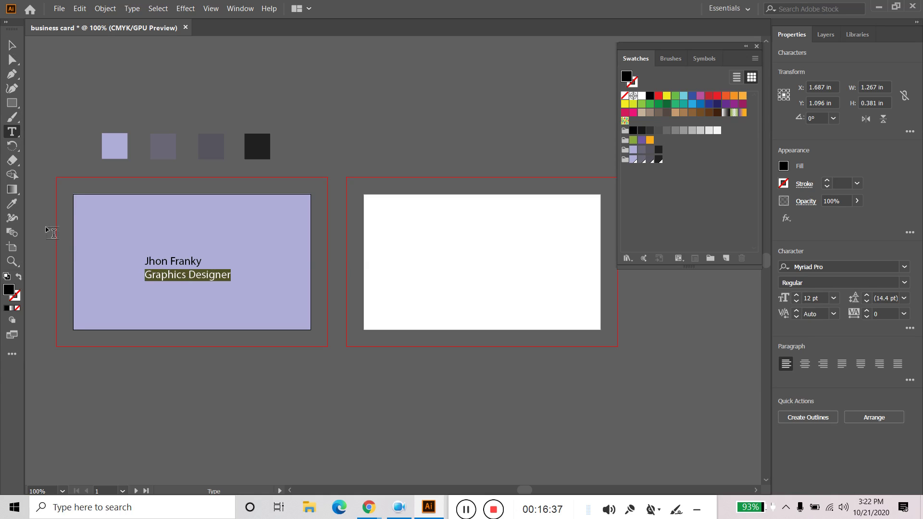
{"action": "left_click", "coordinate": [12, 203]}
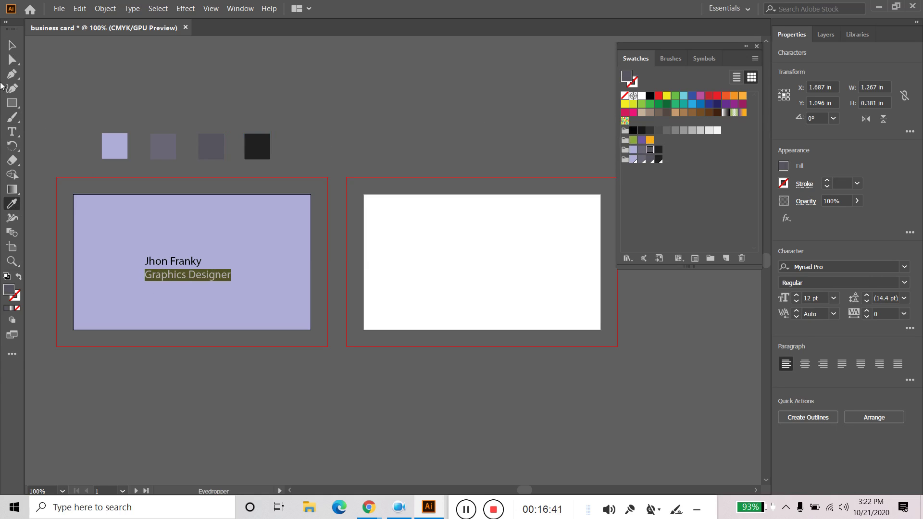
{"action": "left_click", "coordinate": [10, 46]}
{"action": "left_click", "coordinate": [373, 127]}
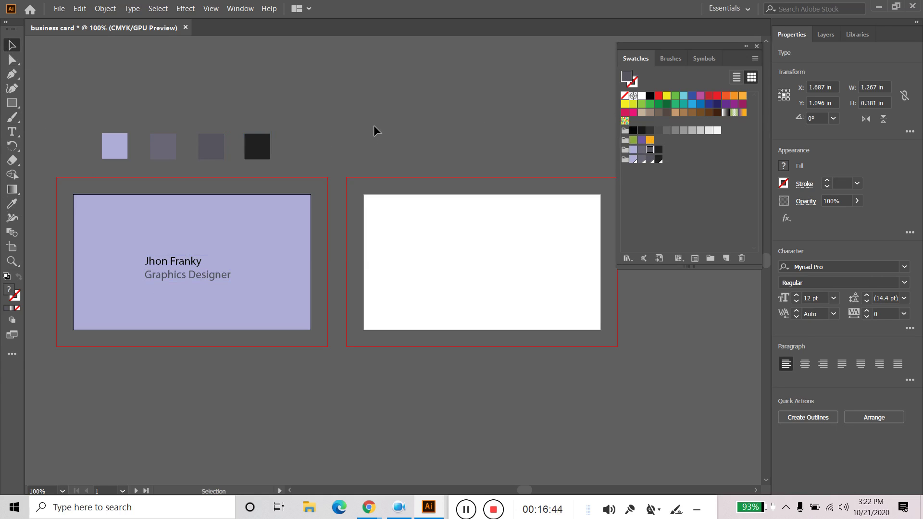
{"action": "left_click", "coordinate": [199, 272]}
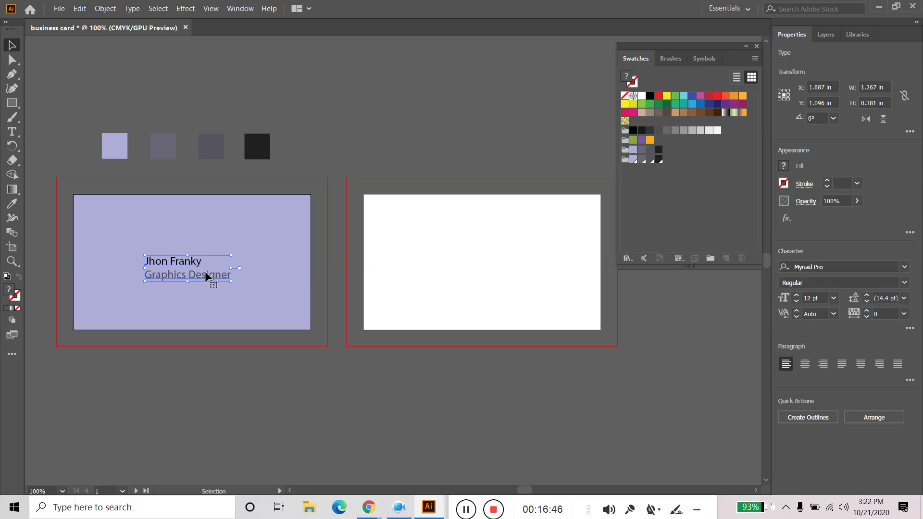
{"action": "triple_click", "coordinate": [198, 273]}
{"action": "triple_click", "coordinate": [185, 263]}
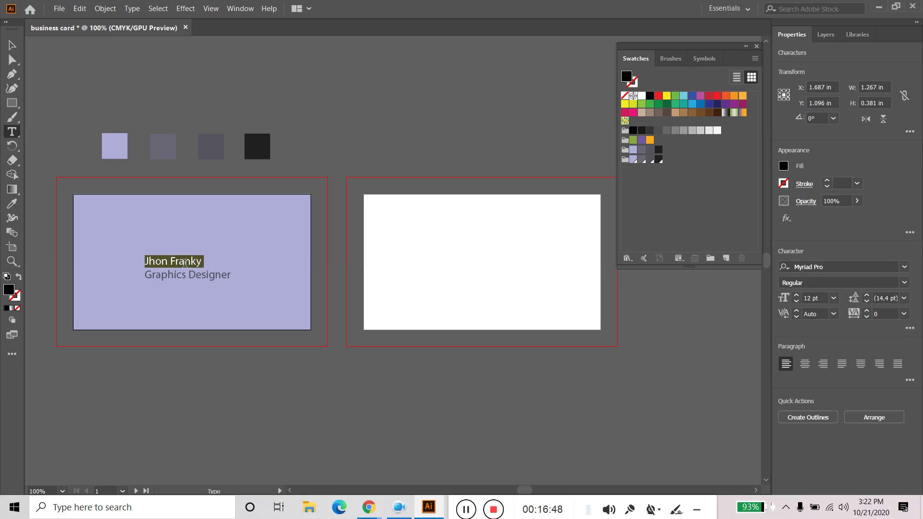
{"action": "left_click", "coordinate": [795, 296]}
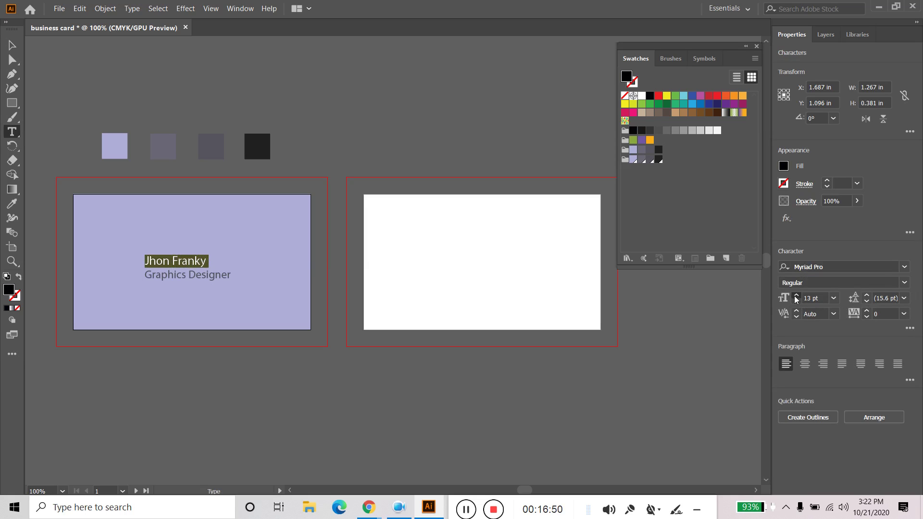
{"action": "left_click", "coordinate": [795, 296]}
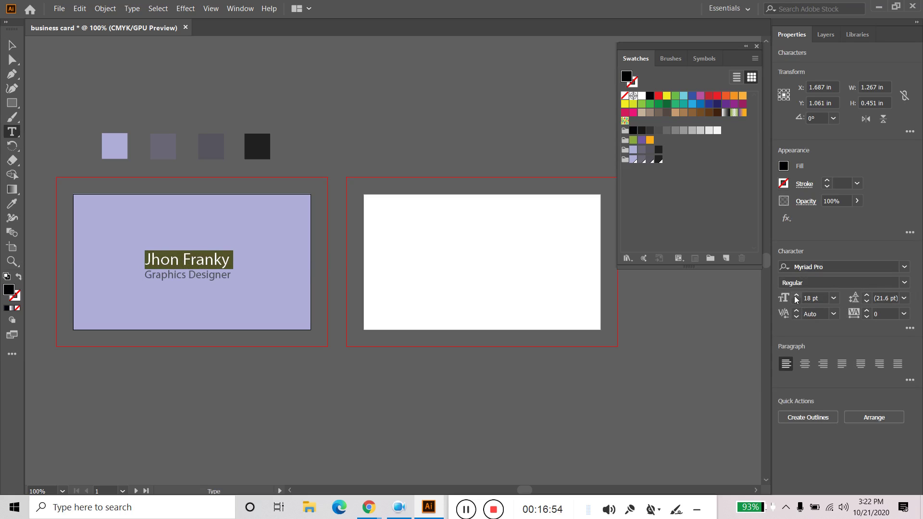
{"action": "key", "text": "Escape"}
{"action": "left_click", "coordinate": [169, 56]}
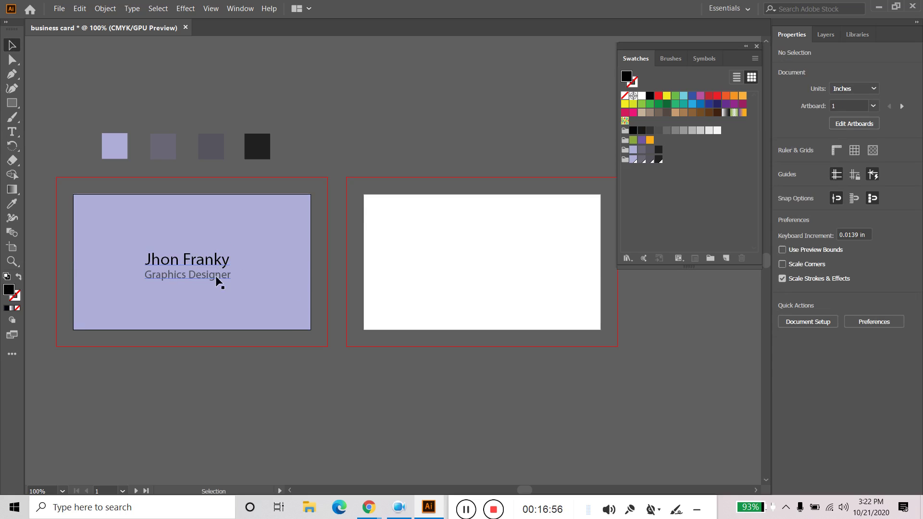
Step: Move the name and title to the card's top-left and set them in Lato Semibold
{"action": "left_click_drag", "start_coordinate": [215, 274], "coordinate": [129, 223]}
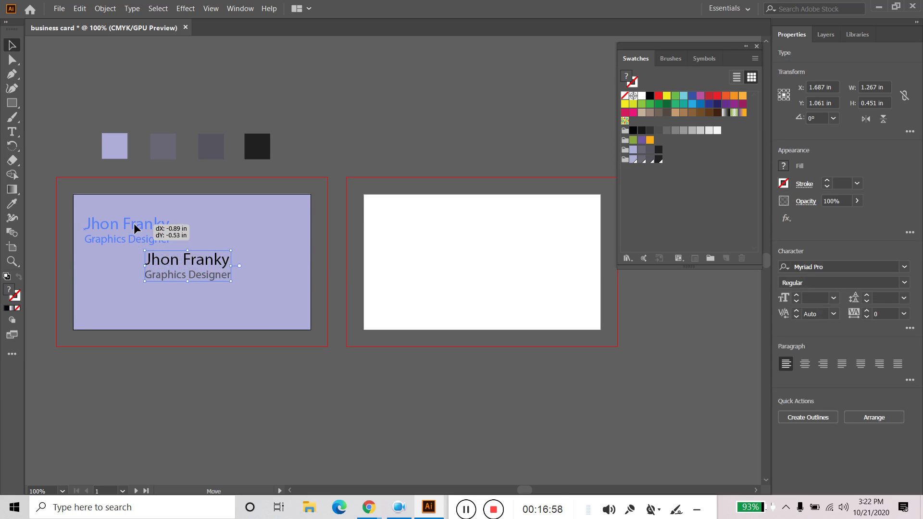
{"action": "left_click_drag", "start_coordinate": [129, 224], "coordinate": [136, 215]}
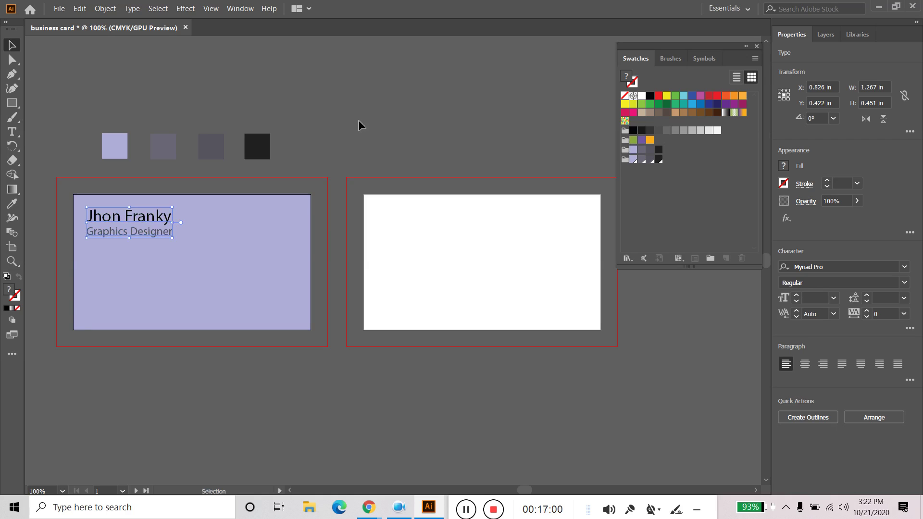
{"action": "left_click", "coordinate": [833, 266]}
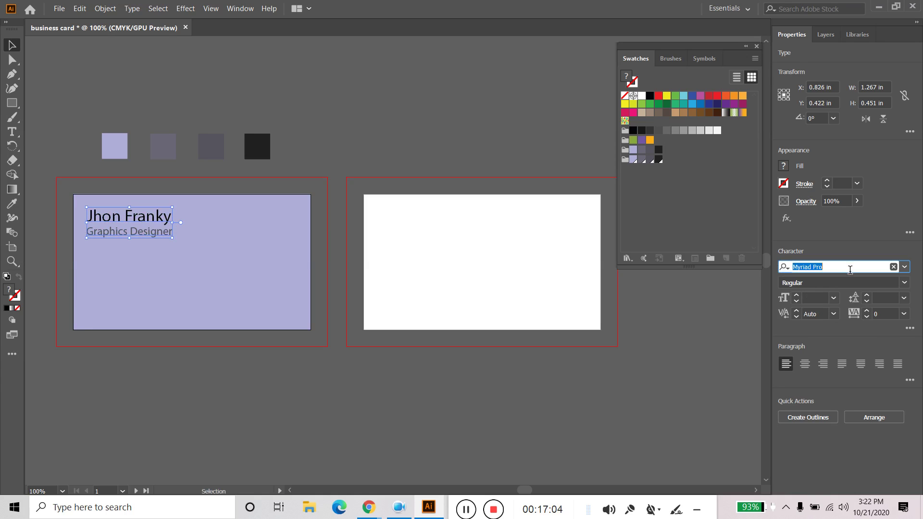
{"action": "type", "text": "lato"}
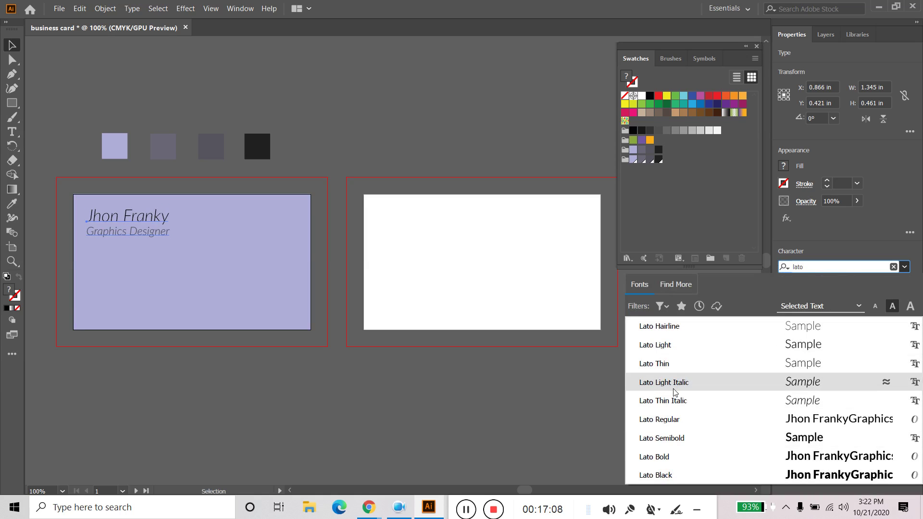
{"action": "left_click", "coordinate": [679, 438]}
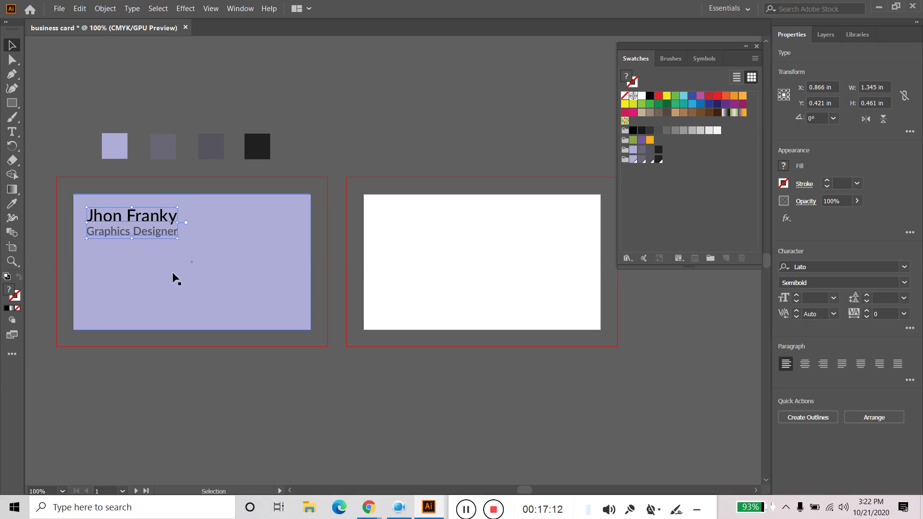
Step: Set the Graphics Designer line to Lato Thin
{"action": "triple_click", "coordinate": [132, 228]}
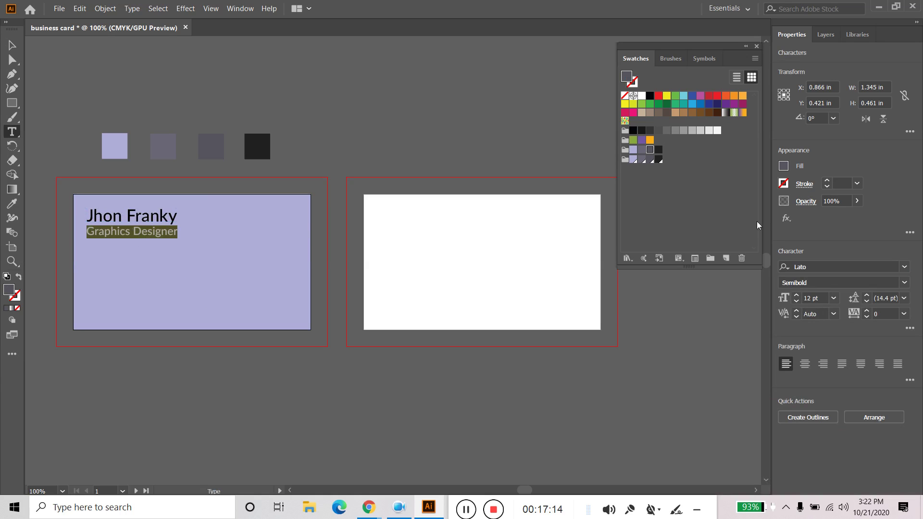
{"action": "left_click", "coordinate": [904, 283]}
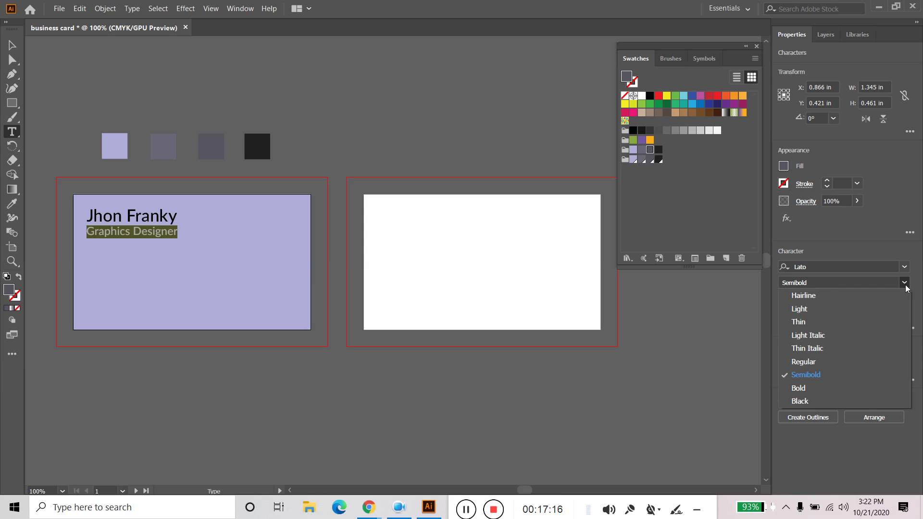
{"action": "left_click", "coordinate": [812, 322]}
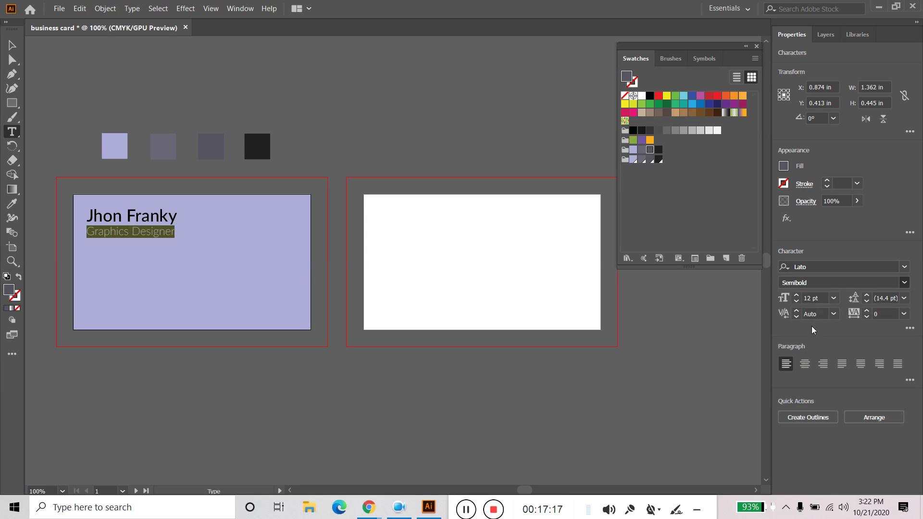
{"action": "left_click", "coordinate": [12, 44]}
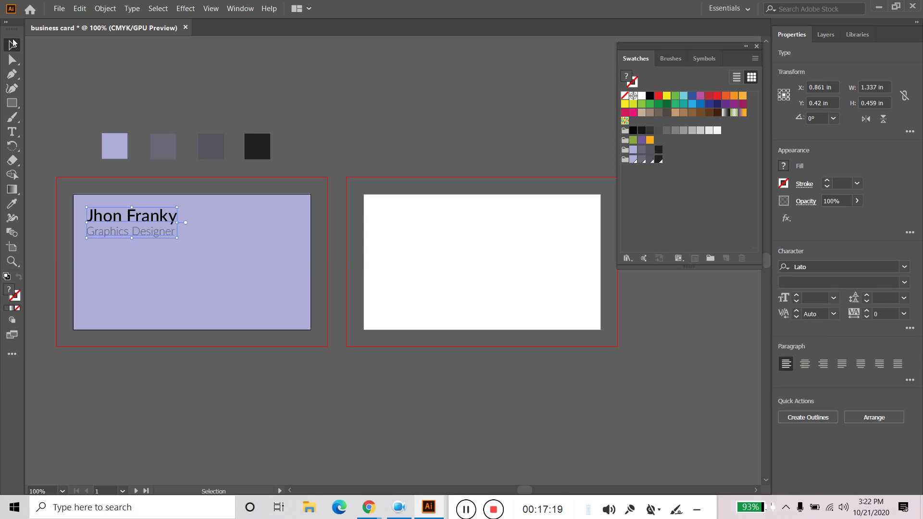
Step: Add a Lorem ipsum text area below the title and set it to 13 pt
{"action": "left_click", "coordinate": [391, 125]}
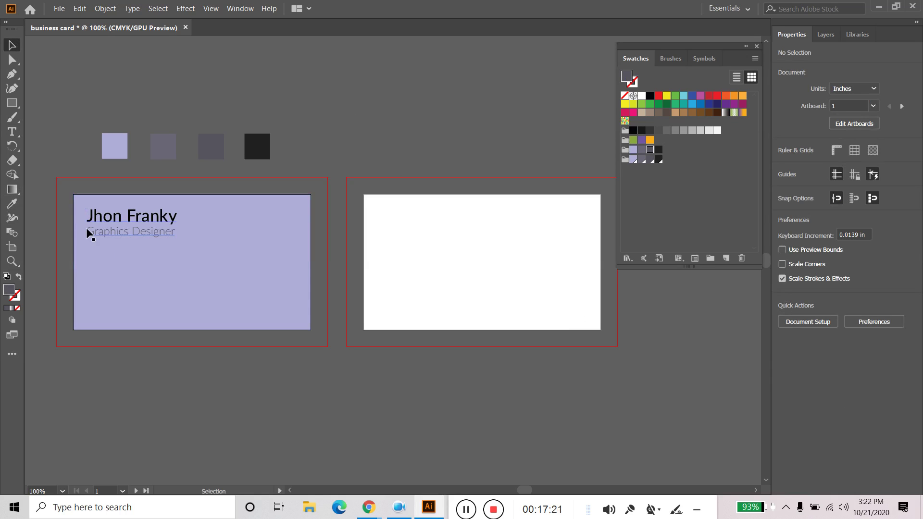
{"action": "left_click", "coordinate": [12, 131]}
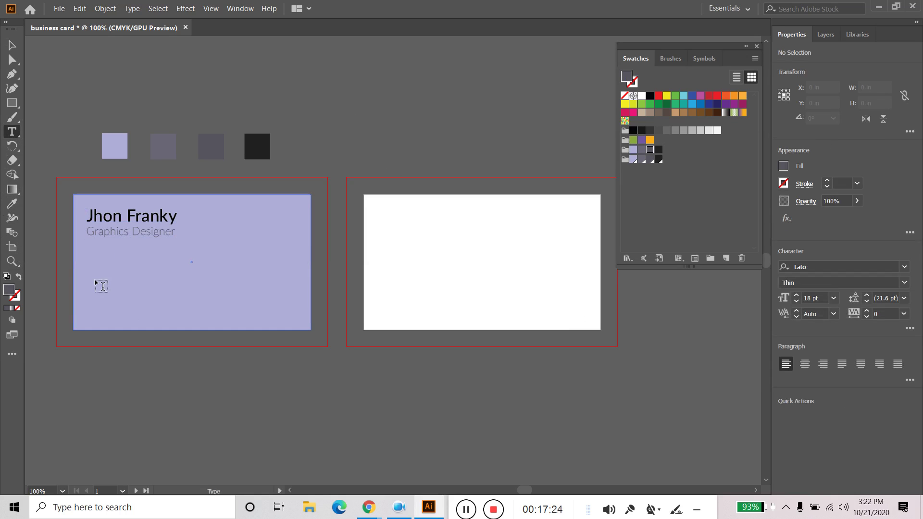
{"action": "left_click_drag", "start_coordinate": [88, 262], "coordinate": [249, 305]}
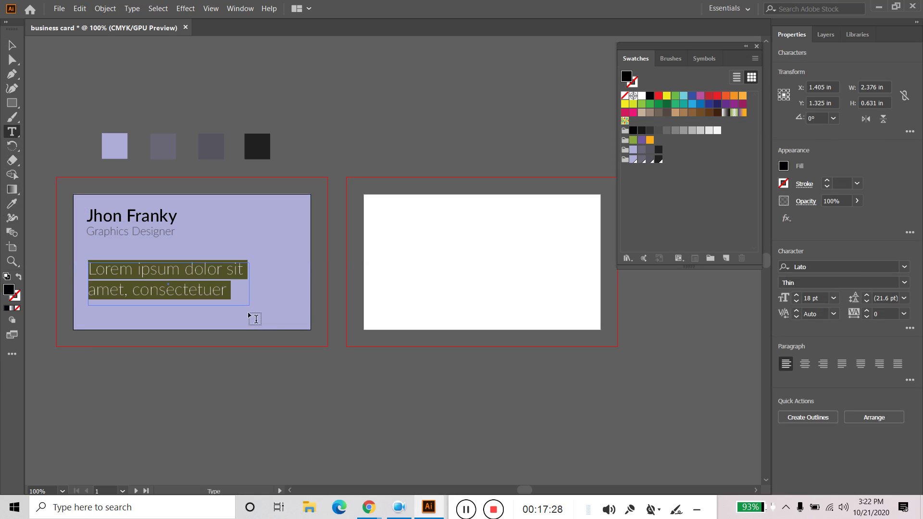
{"action": "left_click", "coordinate": [796, 302]}
{"action": "left_click", "coordinate": [796, 301]}
{"action": "left_click", "coordinate": [796, 301]}
{"action": "left_click", "coordinate": [796, 301]}
{"action": "left_click", "coordinate": [797, 295]}
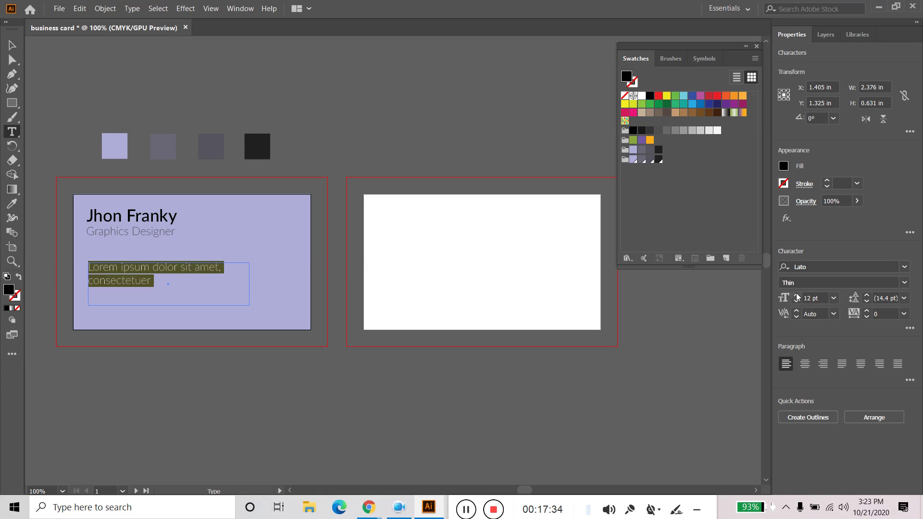
Step: Colour the paragraph near-black and select it together with the name and title
{"action": "left_click", "coordinate": [13, 45]}
{"action": "left_click", "coordinate": [249, 380]}
{"action": "left_click", "coordinate": [149, 279]}
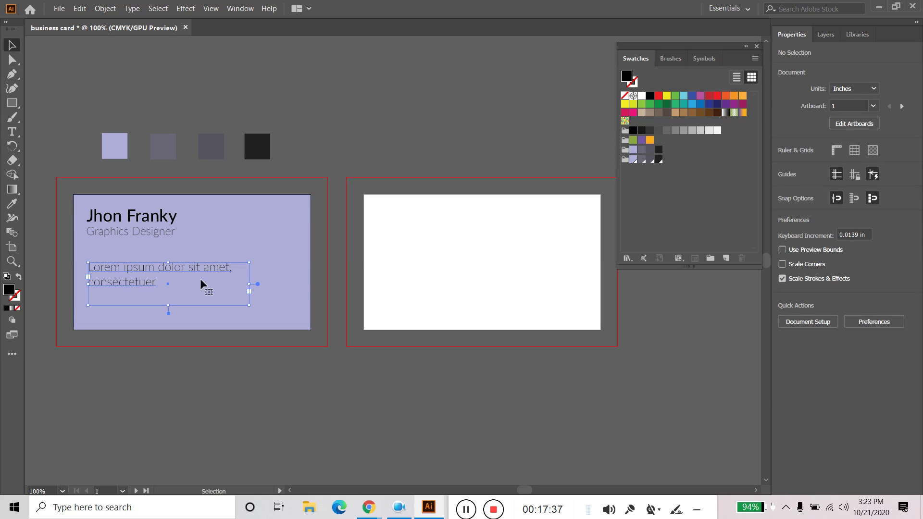
{"action": "left_click", "coordinate": [650, 150]}
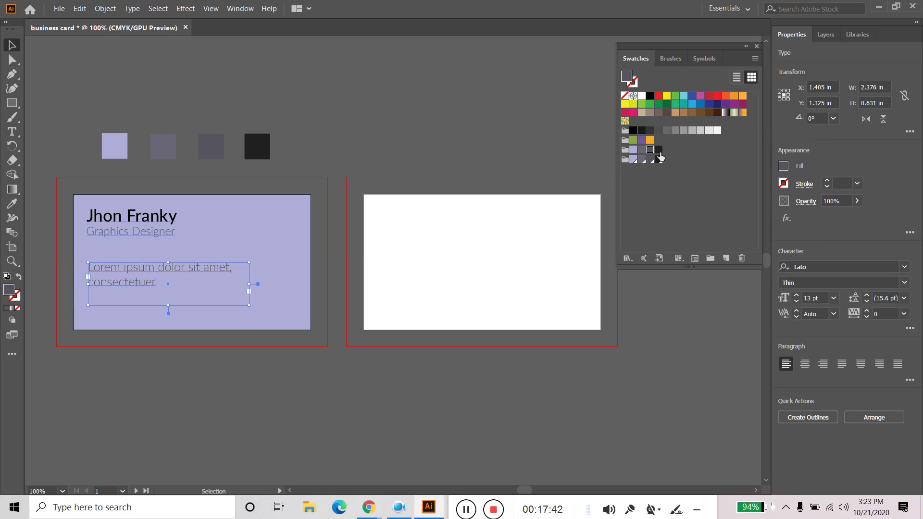
{"action": "left_click", "coordinate": [659, 153]}
{"action": "left_click", "coordinate": [199, 395]}
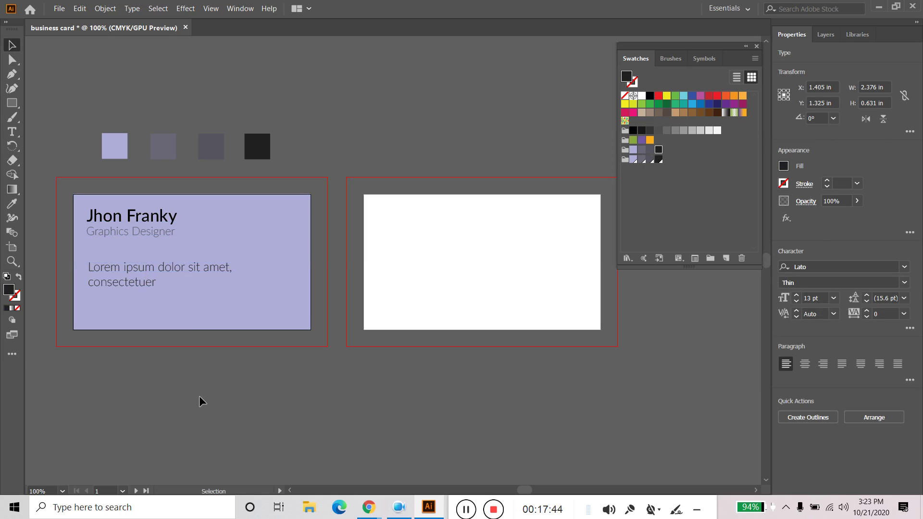
{"action": "left_click", "coordinate": [114, 276]}
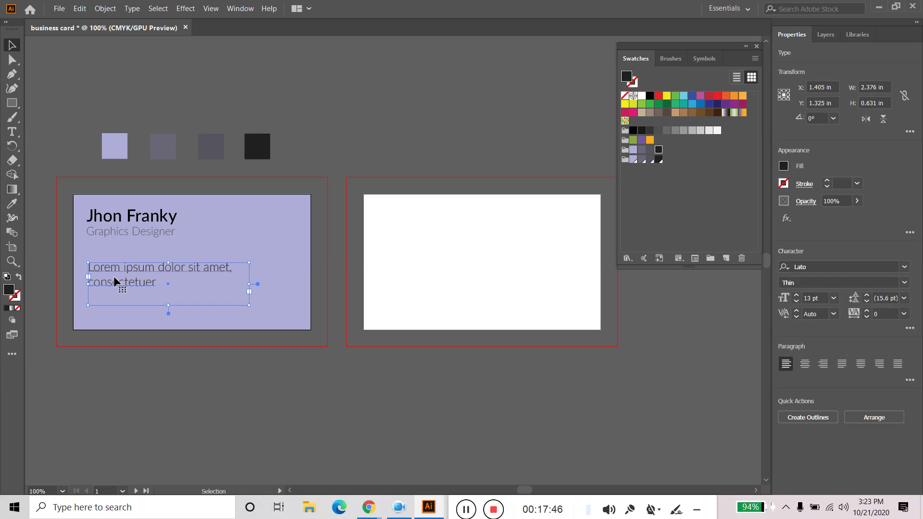
{"action": "left_click", "coordinate": [116, 229], "text": "shift"}
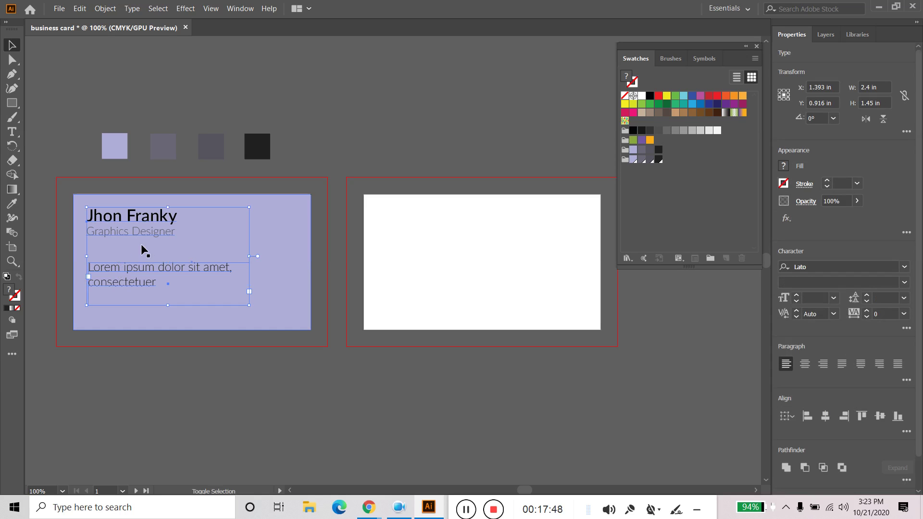
Step: Copy all the card text onto the second card and draw a lavender rectangle over it
{"action": "left_click_drag", "start_coordinate": [142, 226], "coordinate": [431, 224]}
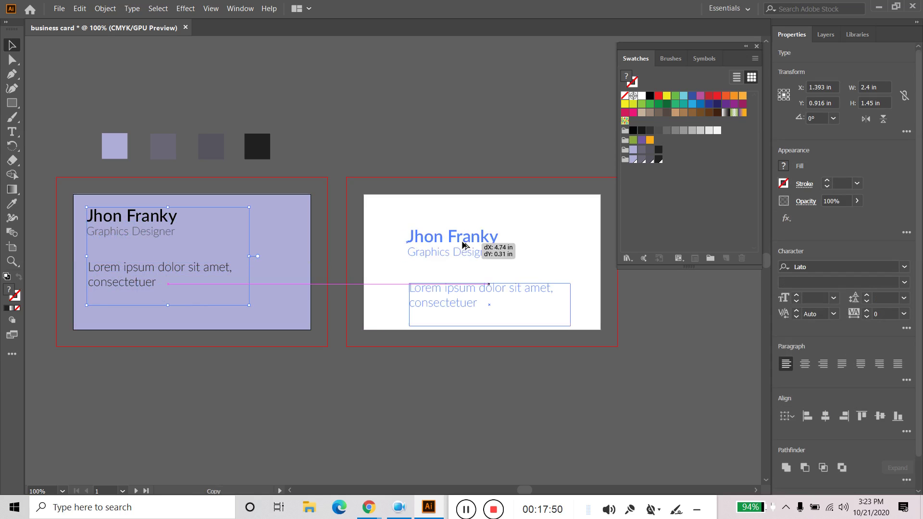
{"action": "left_click", "coordinate": [486, 395]}
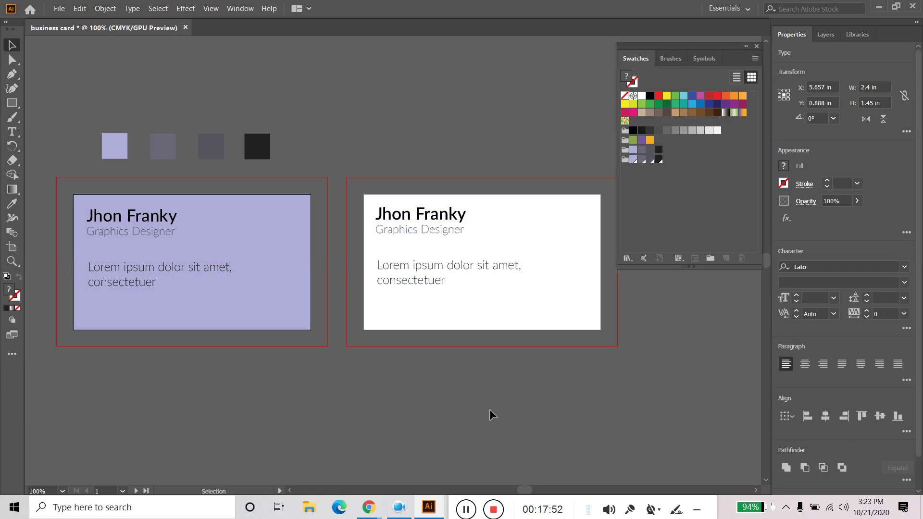
{"action": "left_click", "coordinate": [113, 145]}
{"action": "left_click", "coordinate": [12, 103]}
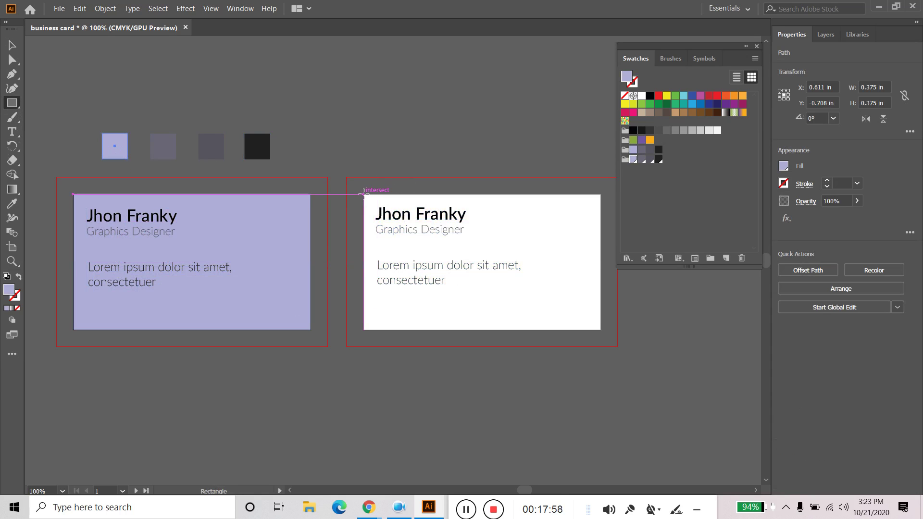
{"action": "left_click_drag", "start_coordinate": [364, 194], "coordinate": [602, 330]}
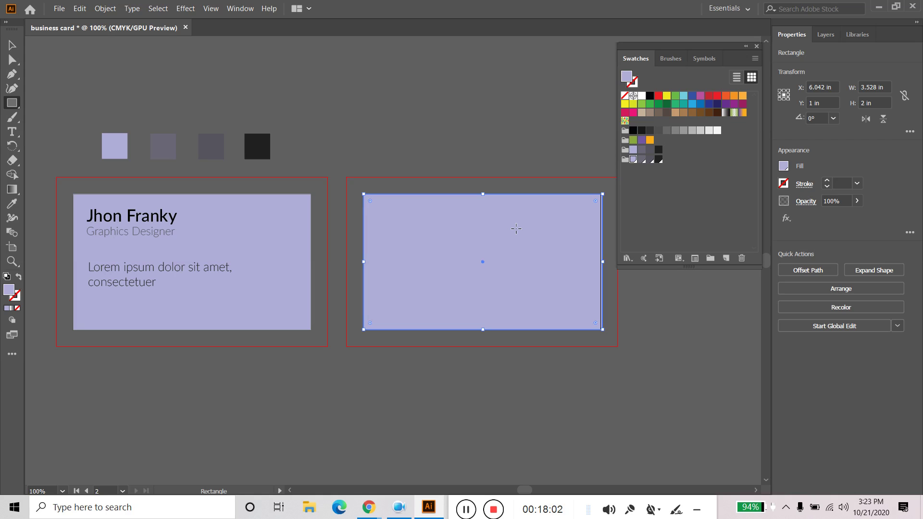
Step: Fit the lavender rectangle to the card width and send it behind the text
{"action": "left_click", "coordinate": [12, 45]}
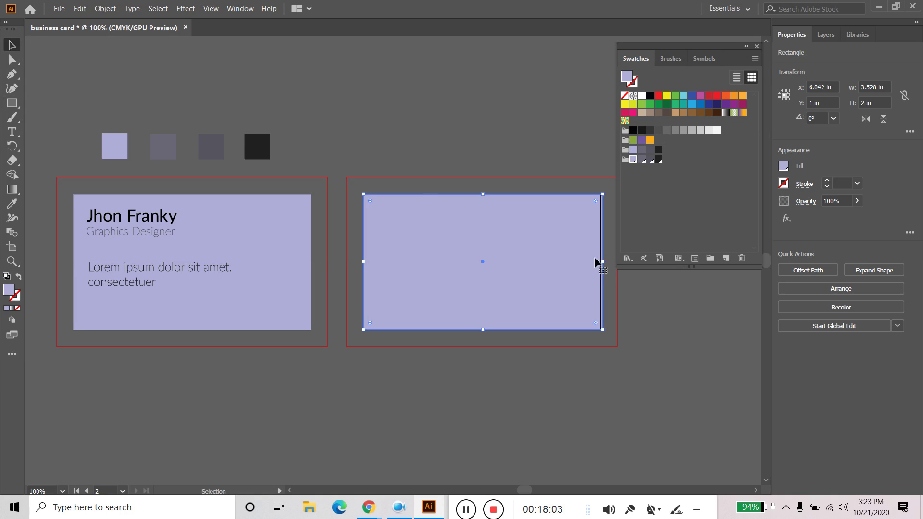
{"action": "left_click_drag", "start_coordinate": [604, 261], "coordinate": [601, 261]}
{"action": "right_click", "coordinate": [579, 249]}
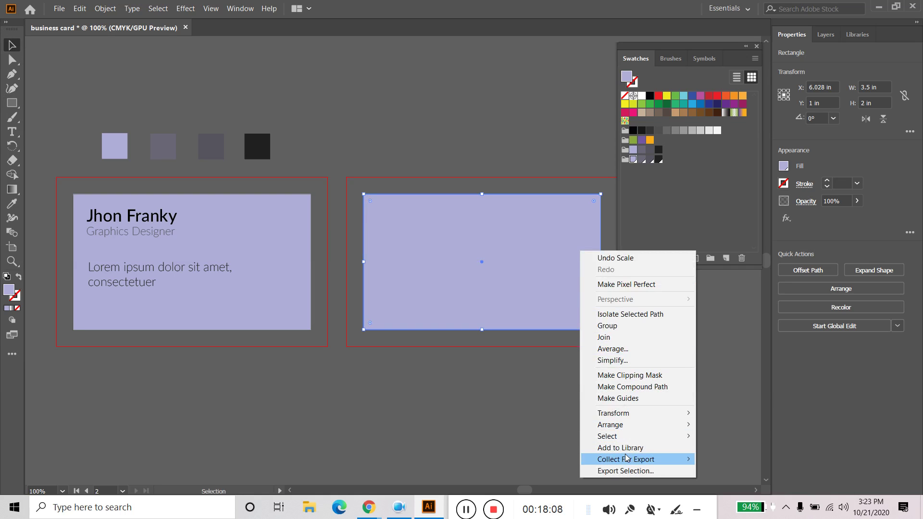
{"action": "mouse_move", "coordinate": [610, 425]}
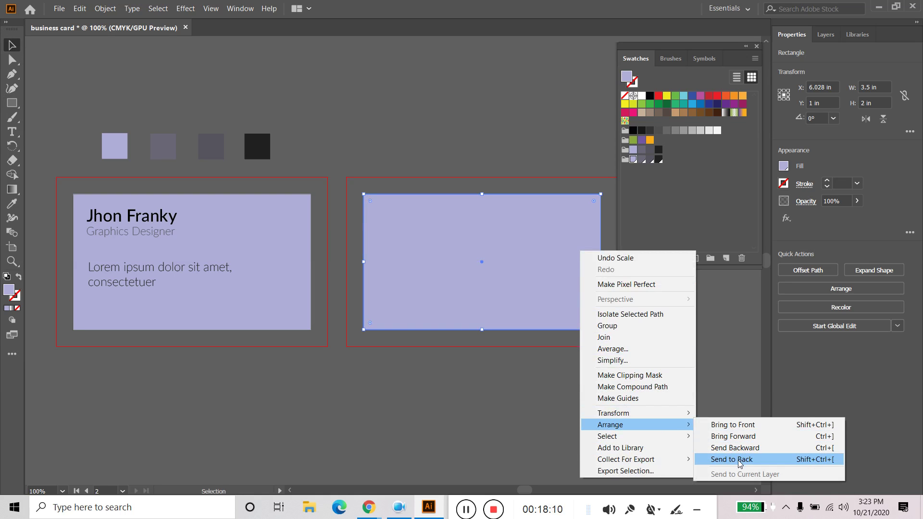
{"action": "left_click", "coordinate": [729, 459]}
{"action": "left_click", "coordinate": [528, 389]}
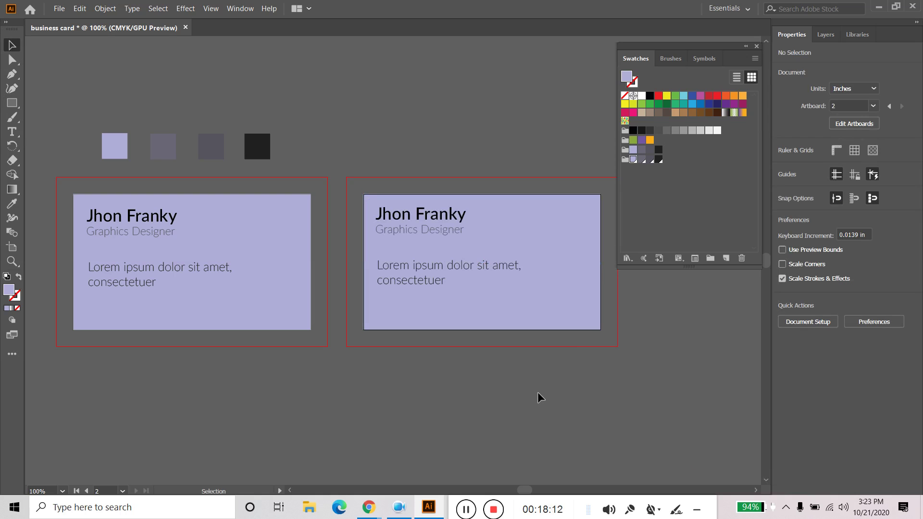
{"action": "left_click", "coordinate": [416, 223]}
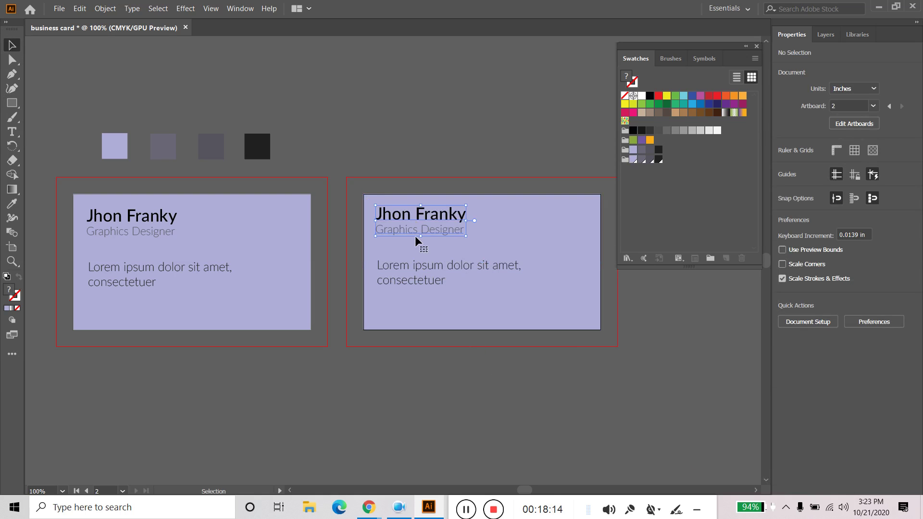
Step: Colour the name Jhon Franky on the second card dark
{"action": "left_click", "coordinate": [419, 270], "text": "shift"}
{"action": "left_click", "coordinate": [458, 359]}
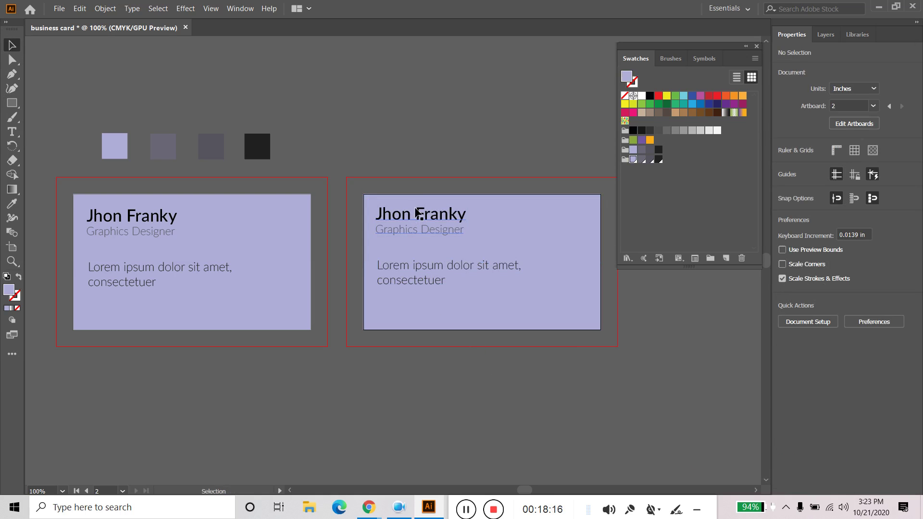
{"action": "left_click", "coordinate": [414, 216]}
{"action": "double_click", "coordinate": [415, 216]}
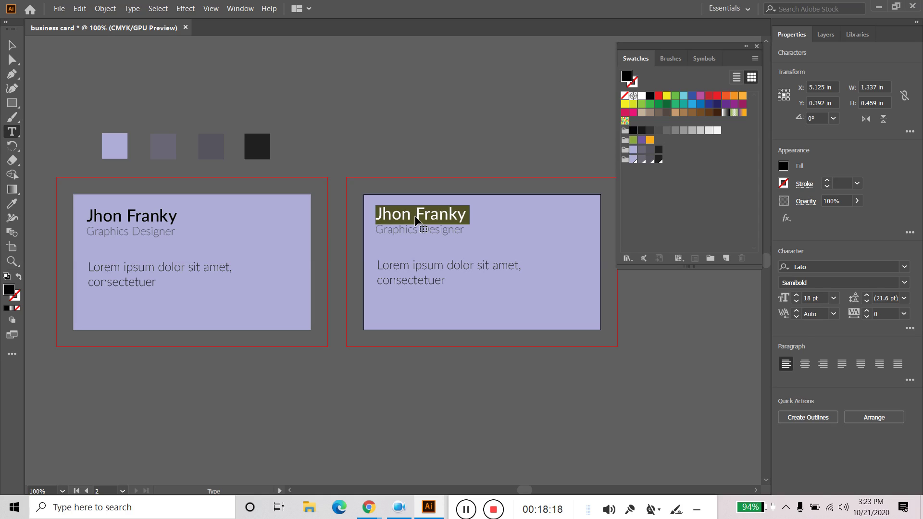
{"action": "left_click", "coordinate": [658, 162]}
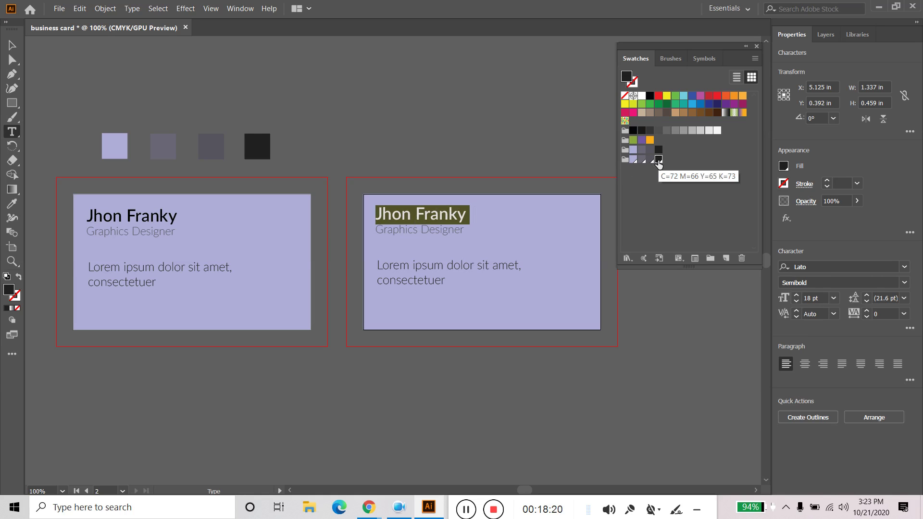
Step: Give the second card's Graphics Designer line and body paragraph the grey swatch
{"action": "triple_click", "coordinate": [438, 228]}
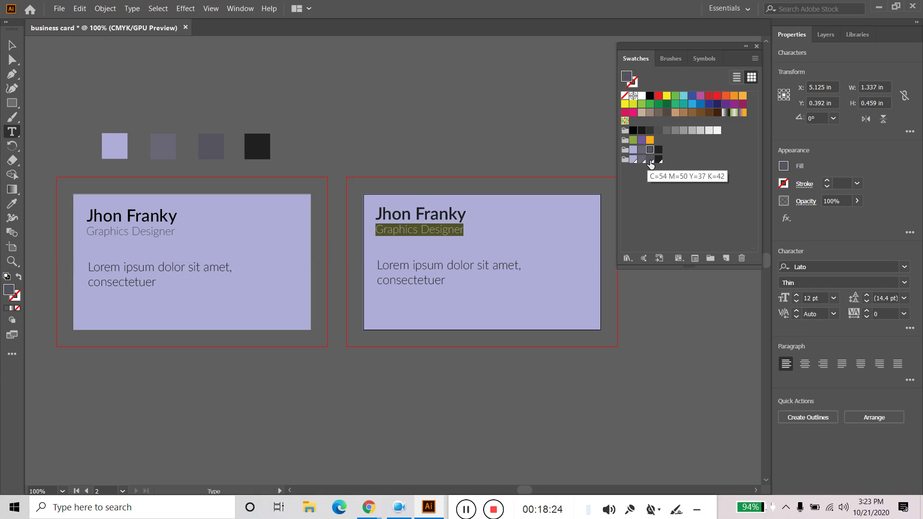
{"action": "left_click", "coordinate": [650, 160]}
{"action": "triple_click", "coordinate": [413, 267]}
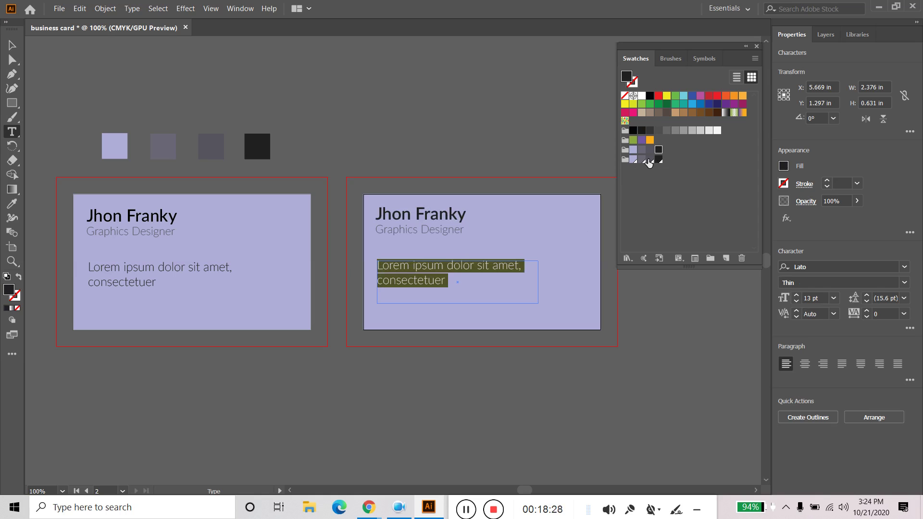
{"action": "left_click", "coordinate": [641, 160]}
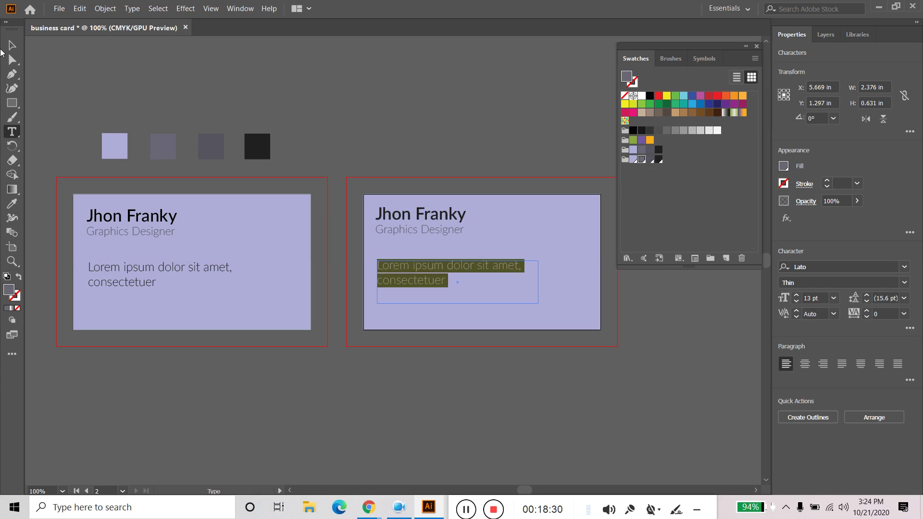
{"action": "left_click", "coordinate": [14, 45]}
{"action": "left_click", "coordinate": [514, 125]}
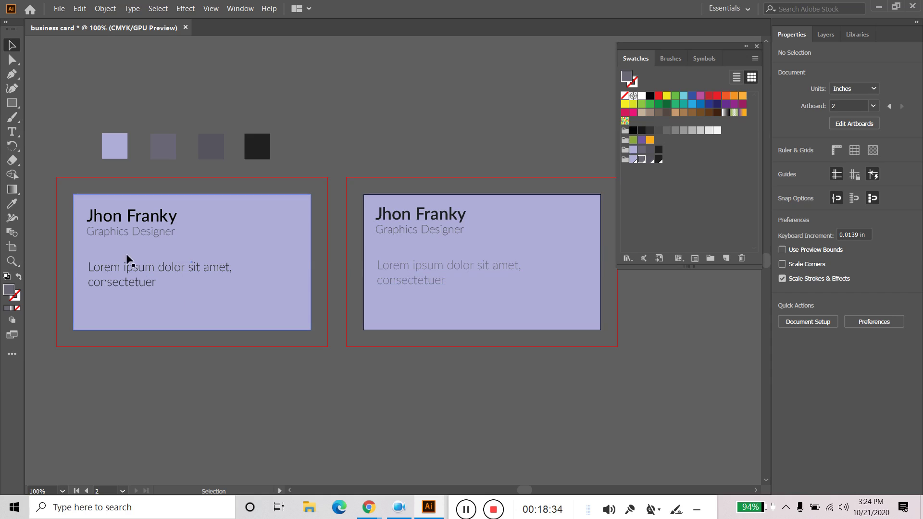
{"action": "left_click", "coordinate": [140, 219]}
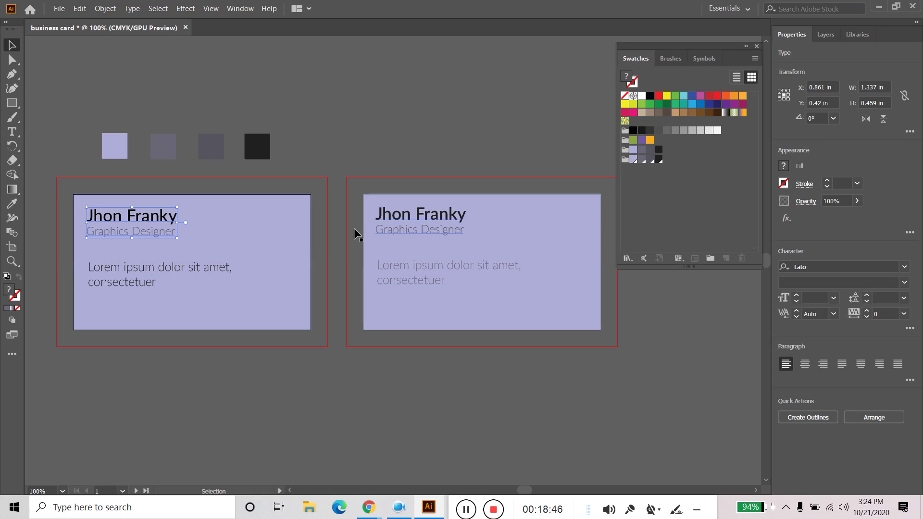
{"action": "left_click", "coordinate": [659, 150]}
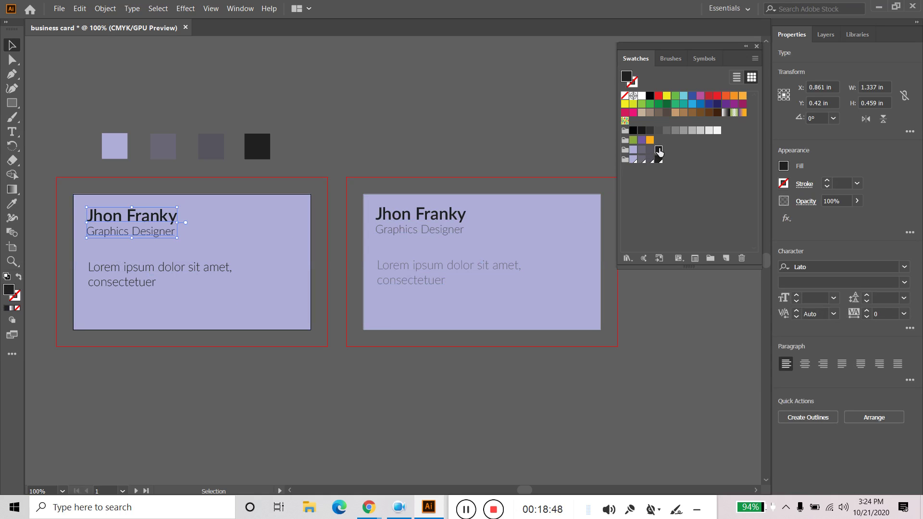
{"action": "double_click", "coordinate": [659, 150]}
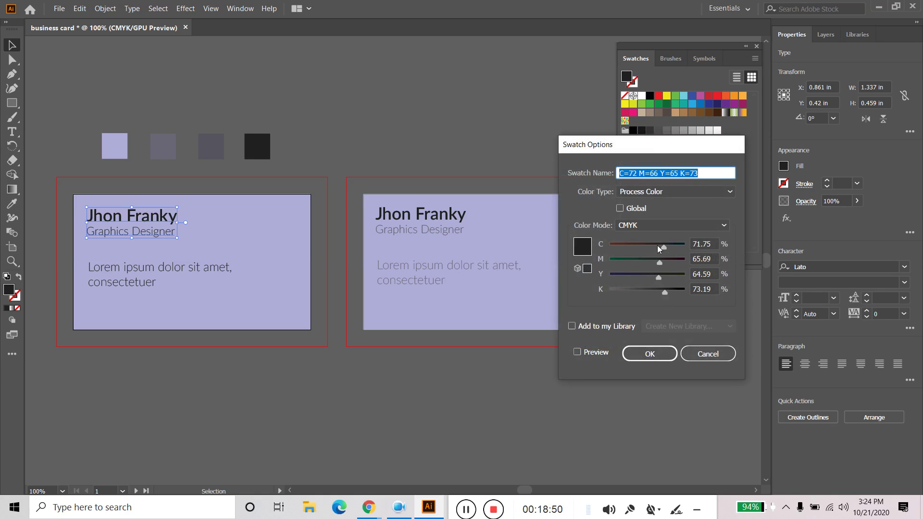
{"action": "mouse_move", "coordinate": [657, 245]}
{"action": "left_mouse_down"}
{"action": "mouse_move", "coordinate": [635, 247]}
{"action": "mouse_move", "coordinate": [622, 274]}
{"action": "mouse_move", "coordinate": [692, 284]}
{"action": "mouse_move", "coordinate": [619, 292]}
{"action": "left_mouse_up"}
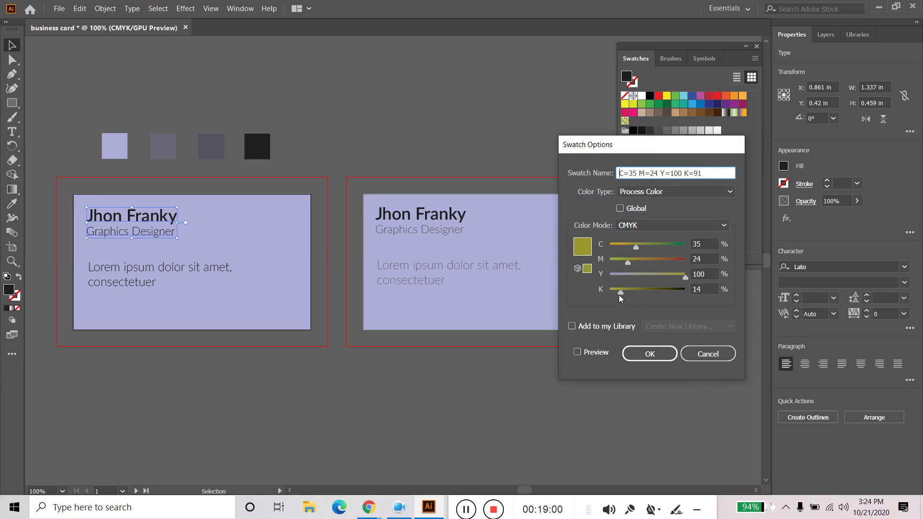
{"action": "left_click", "coordinate": [578, 352]}
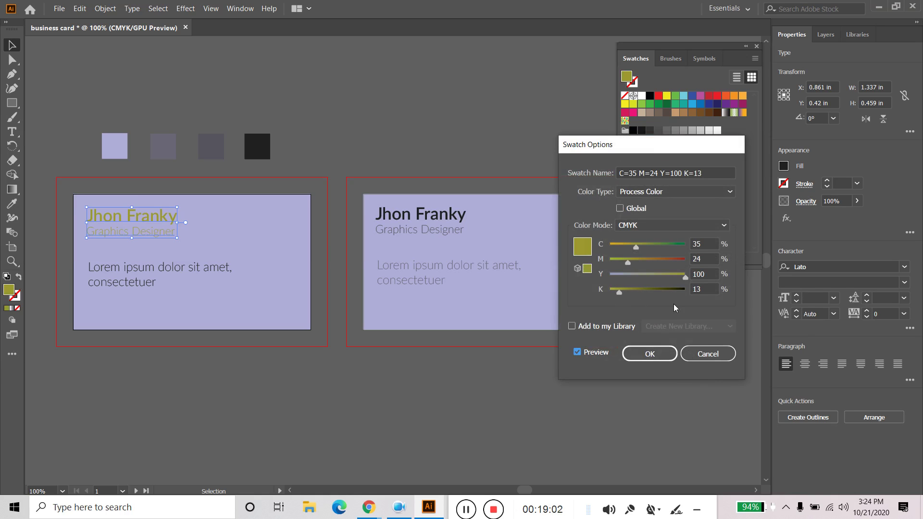
{"action": "mouse_move", "coordinate": [619, 290]}
{"action": "left_mouse_down"}
{"action": "mouse_move", "coordinate": [658, 291]}
{"action": "mouse_move", "coordinate": [637, 295]}
{"action": "left_mouse_up"}
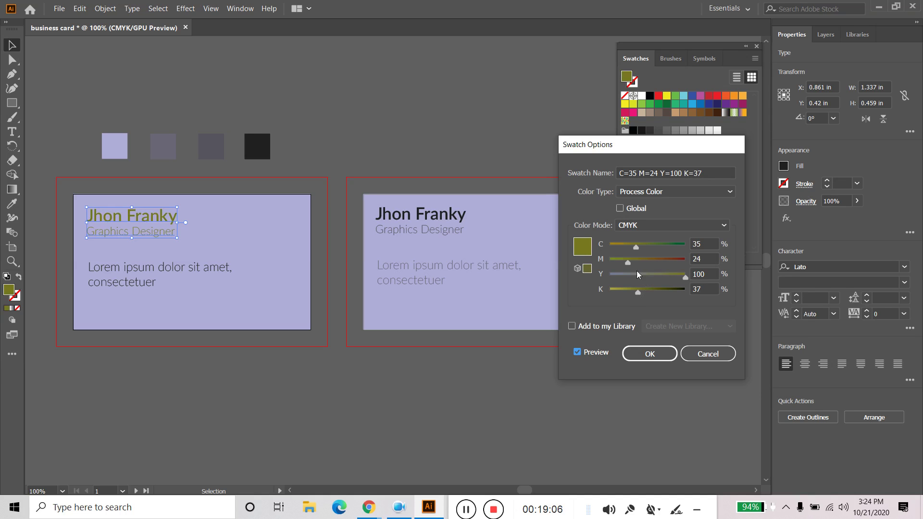
{"action": "left_click", "coordinate": [661, 277]}
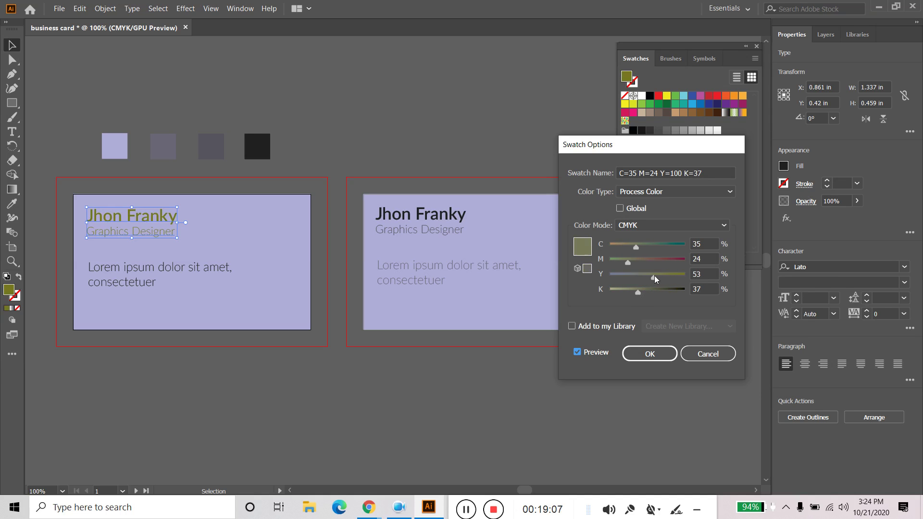
{"action": "left_click", "coordinate": [707, 353]}
{"action": "left_click", "coordinate": [501, 373]}
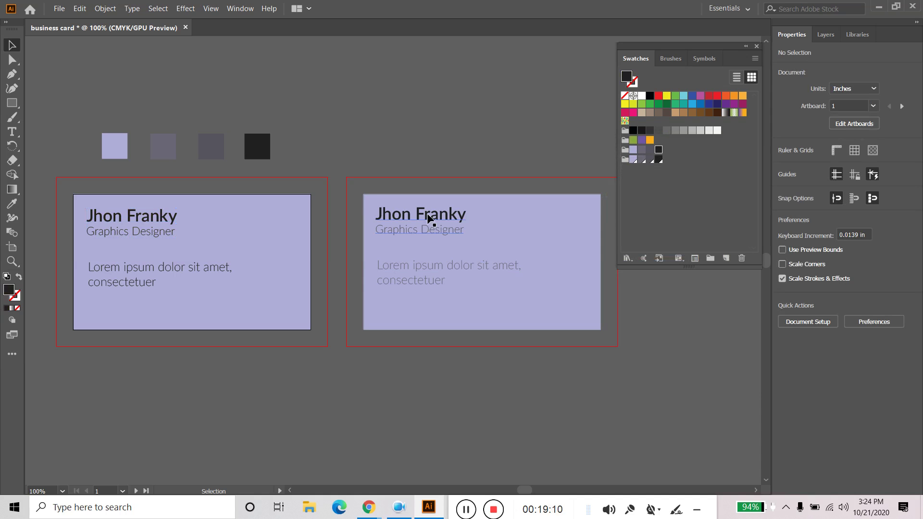
{"action": "left_click", "coordinate": [658, 160]}
{"action": "double_click", "coordinate": [658, 159]}
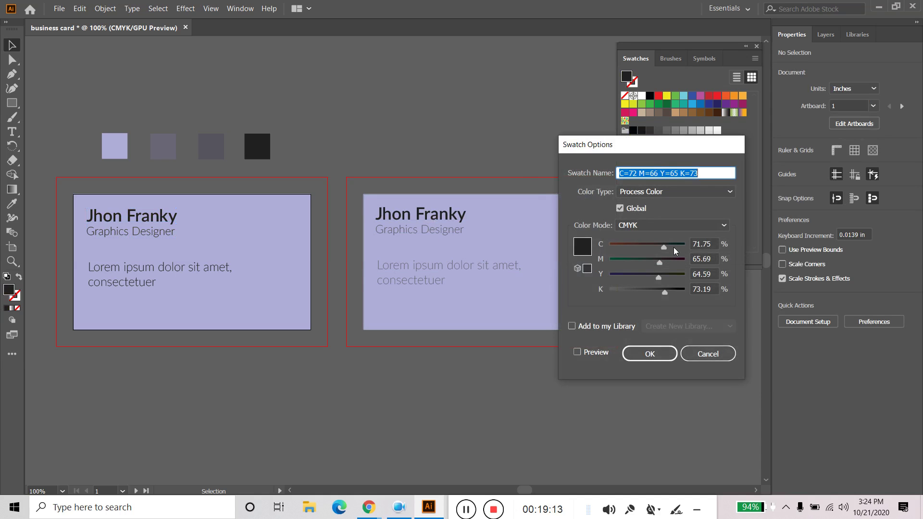
{"action": "left_click_drag", "start_coordinate": [652, 250], "coordinate": [674, 246]}
{"action": "left_click", "coordinate": [708, 353]}
{"action": "left_click", "coordinate": [428, 216]}
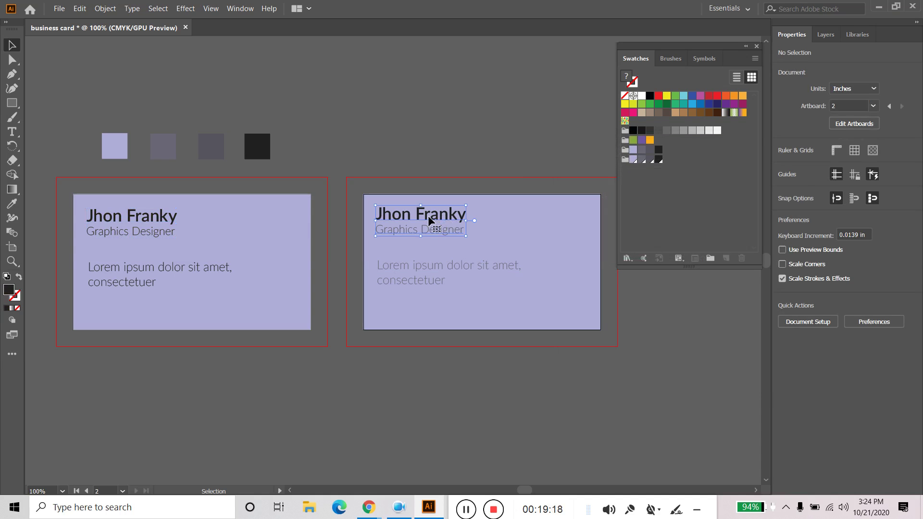
{"action": "left_click", "coordinate": [136, 221]}
{"action": "left_click", "coordinate": [667, 168]}
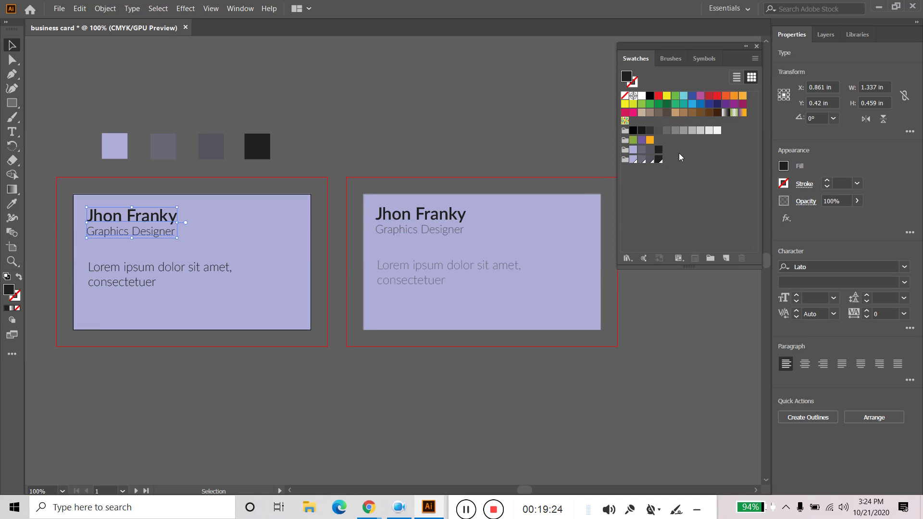
{"action": "double_click", "coordinate": [657, 150]}
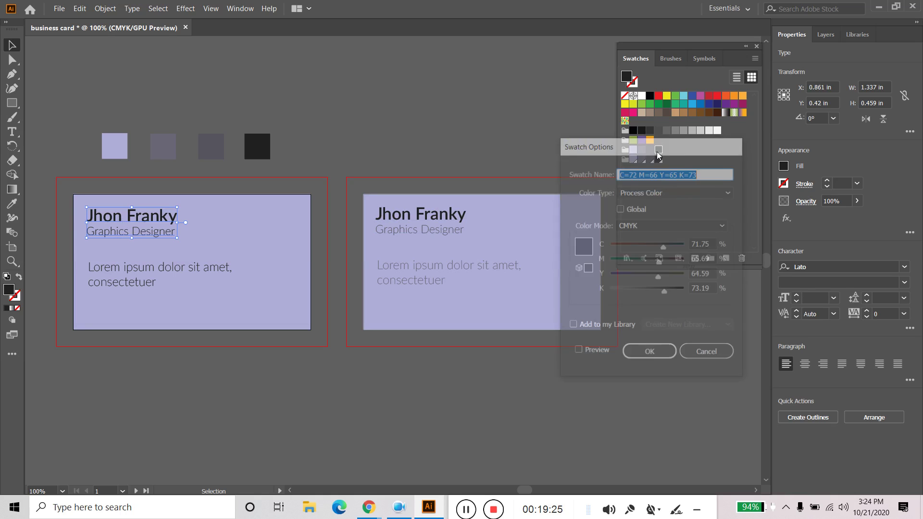
{"action": "left_click", "coordinate": [594, 353]}
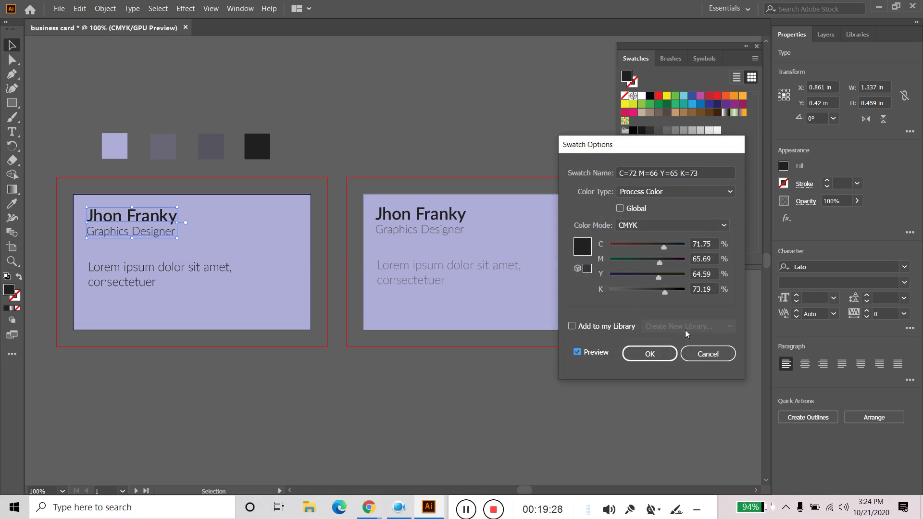
{"action": "left_click", "coordinate": [705, 356]}
{"action": "left_click", "coordinate": [391, 384]}
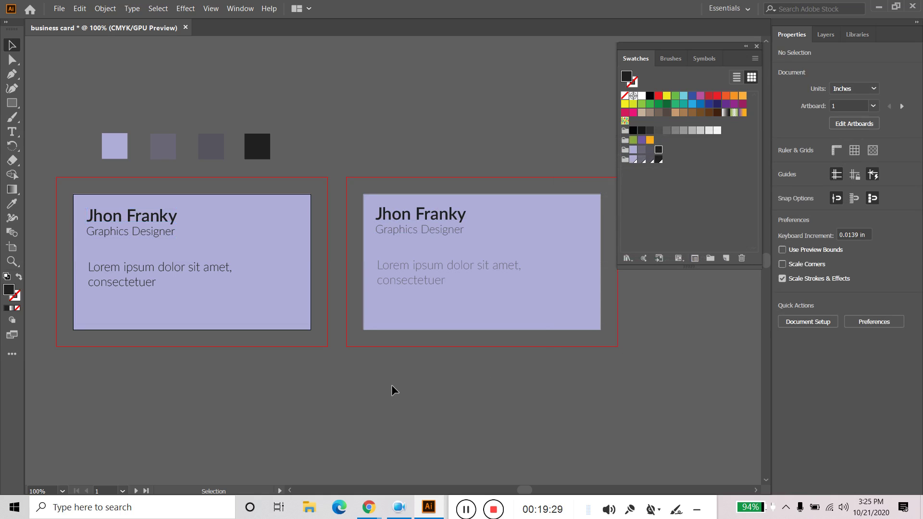
{"action": "double_click", "coordinate": [658, 150]}
{"action": "left_click", "coordinate": [577, 351]}
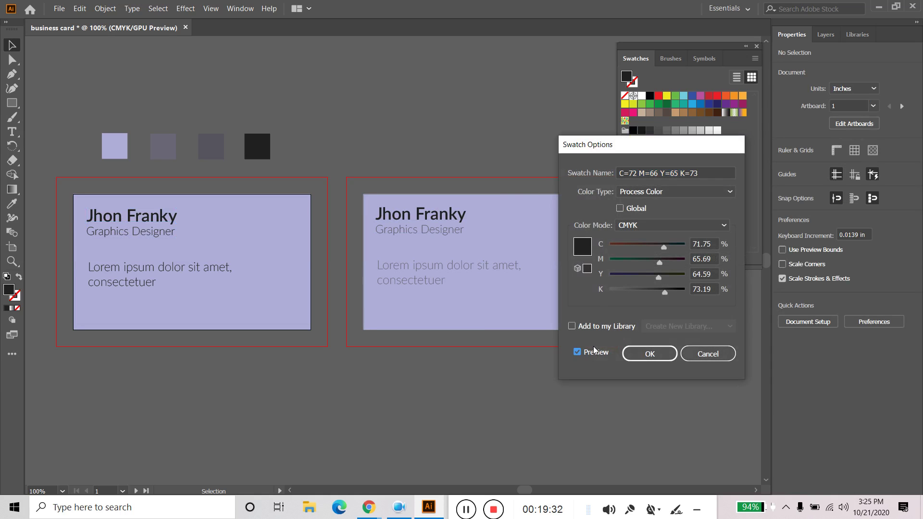
{"action": "mouse_move", "coordinate": [660, 246]}
{"action": "left_mouse_down"}
{"action": "mouse_move", "coordinate": [627, 246]}
{"action": "mouse_move", "coordinate": [685, 245]}
{"action": "left_mouse_up"}
{"action": "left_click", "coordinate": [704, 352]}
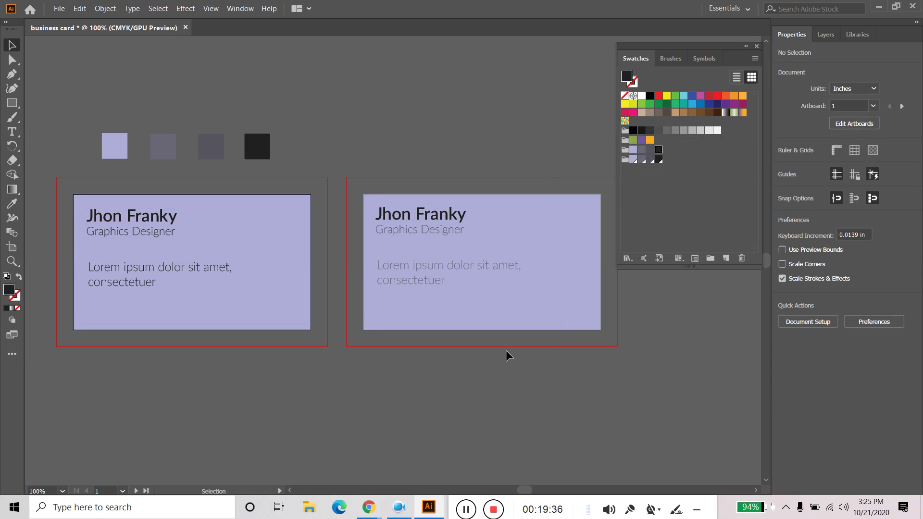
{"action": "mouse_move", "coordinate": [368, 508]}
{"action": "left_click", "coordinate": [342, 466]}
{"action": "left_click", "coordinate": [223, 10]}
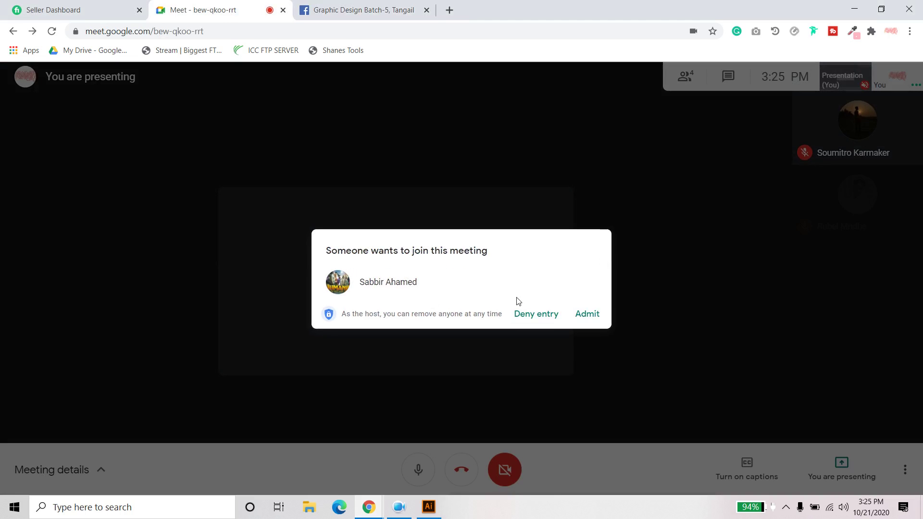
{"action": "left_click", "coordinate": [591, 310]}
{"action": "mouse_move", "coordinate": [368, 506]}
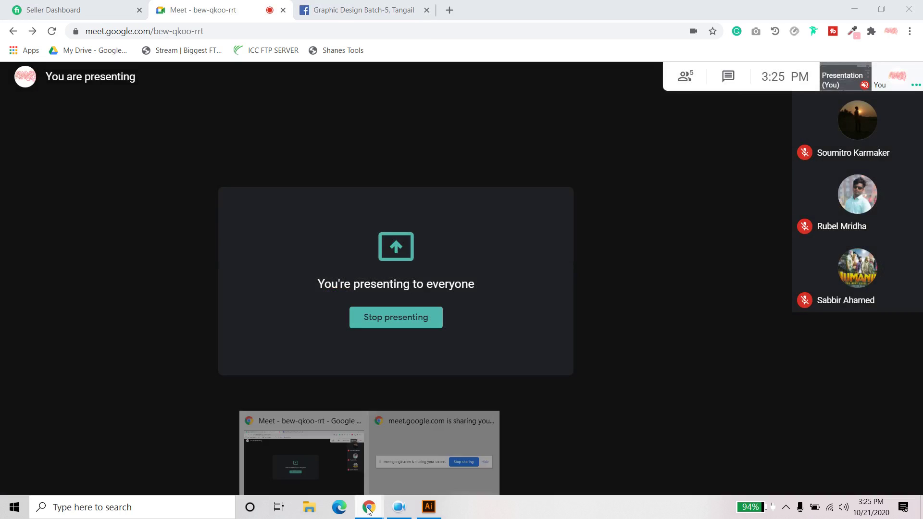
{"action": "left_click", "coordinate": [428, 506]}
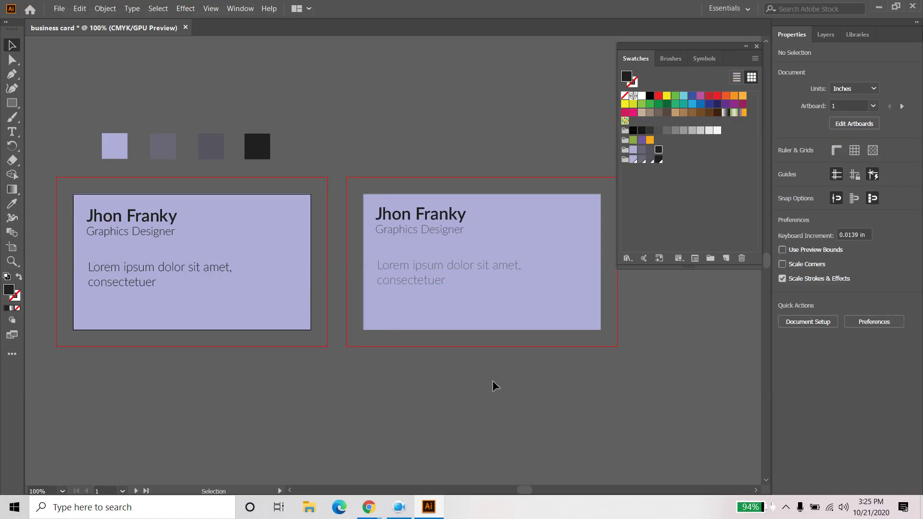
{"action": "left_click", "coordinate": [633, 152]}
{"action": "double_click", "coordinate": [632, 152]}
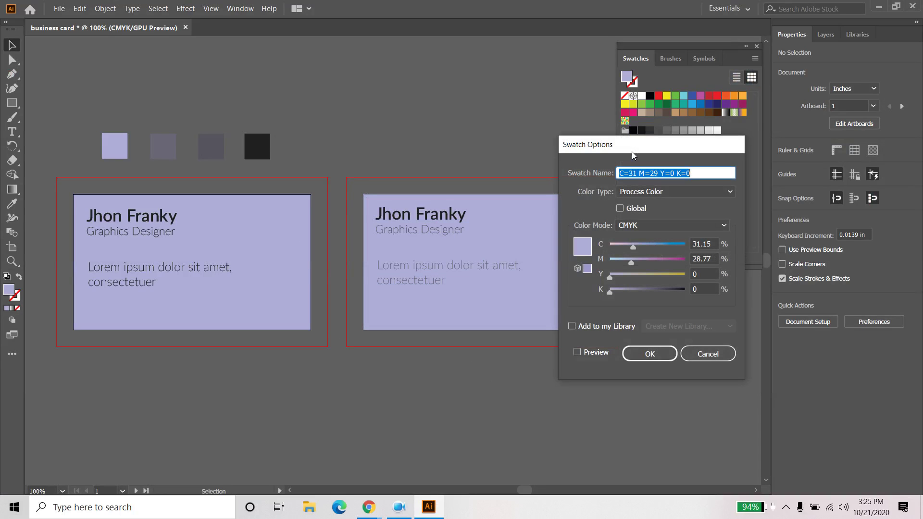
{"action": "left_click", "coordinate": [594, 352]}
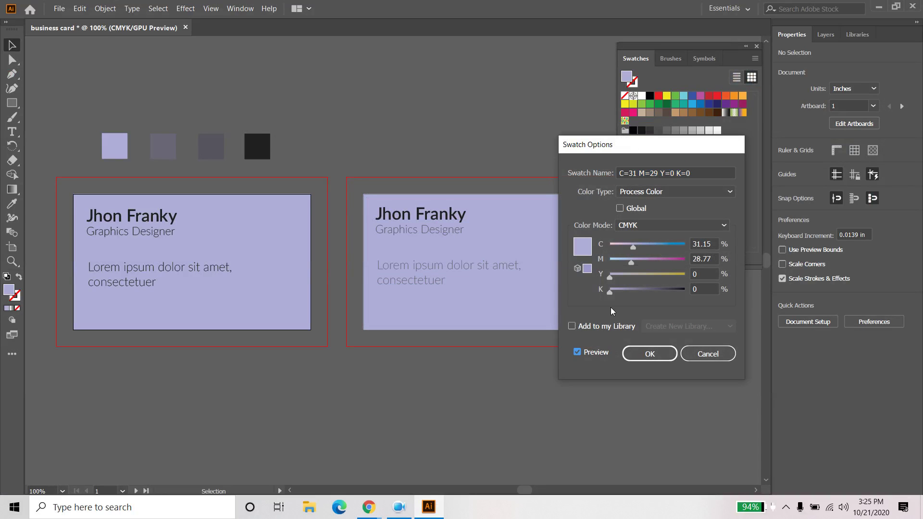
{"action": "left_click_drag", "start_coordinate": [629, 251], "coordinate": [672, 263]}
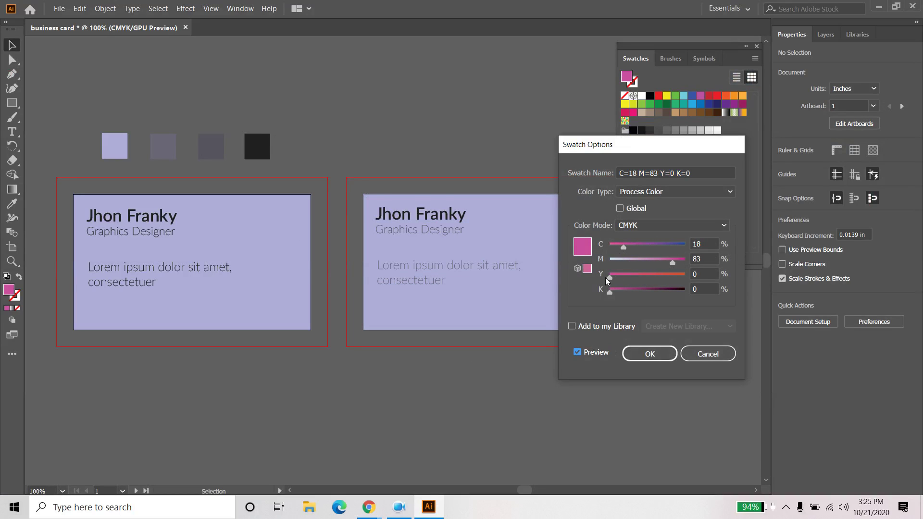
{"action": "left_click_drag", "start_coordinate": [608, 278], "coordinate": [662, 278]}
{"action": "mouse_move", "coordinate": [610, 291]}
{"action": "left_mouse_down"}
{"action": "mouse_move", "coordinate": [668, 294]}
{"action": "mouse_move", "coordinate": [625, 294]}
{"action": "left_mouse_up"}
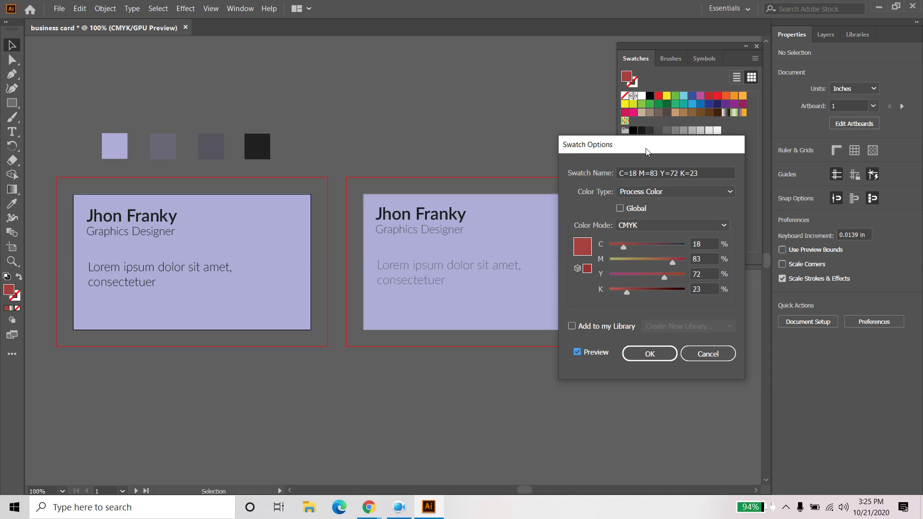
{"action": "left_click_drag", "start_coordinate": [660, 278], "coordinate": [629, 278]}
{"action": "left_click_drag", "start_coordinate": [625, 246], "coordinate": [654, 262]}
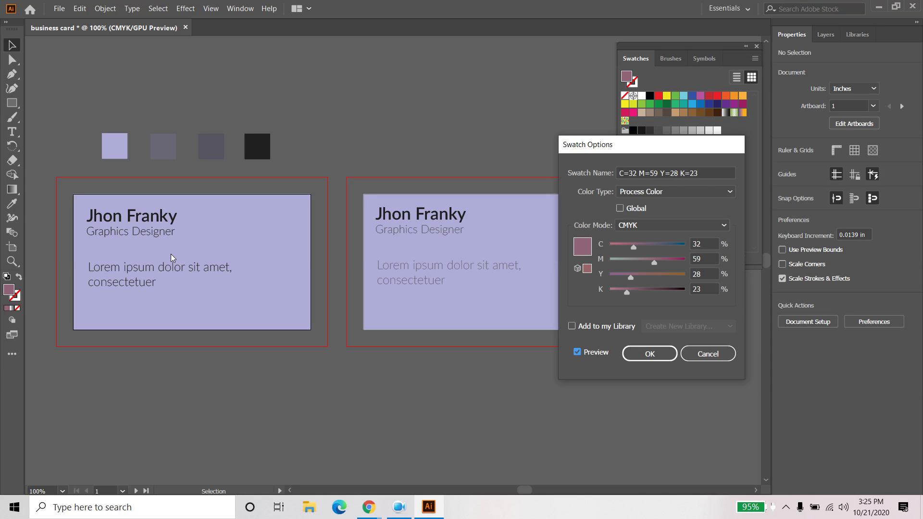
{"action": "left_click", "coordinate": [704, 356]}
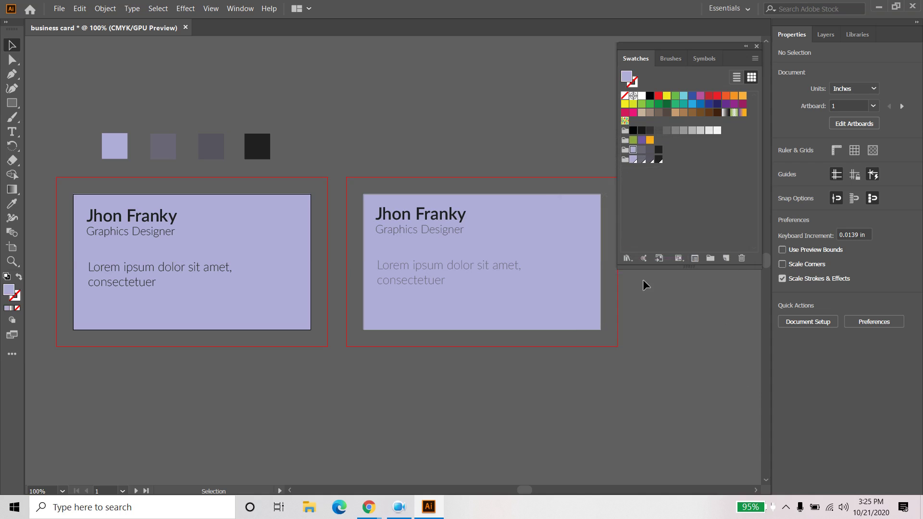
{"action": "left_click", "coordinate": [633, 160]}
{"action": "double_click", "coordinate": [632, 160]}
{"action": "mouse_move", "coordinate": [633, 247]}
{"action": "left_mouse_down"}
{"action": "mouse_move", "coordinate": [670, 247]}
{"action": "mouse_move", "coordinate": [639, 247]}
{"action": "mouse_move", "coordinate": [682, 261]}
{"action": "mouse_move", "coordinate": [657, 263]}
{"action": "mouse_move", "coordinate": [659, 277]}
{"action": "mouse_move", "coordinate": [616, 263]}
{"action": "left_mouse_up"}
{"action": "left_click", "coordinate": [594, 352]}
{"action": "left_click_drag", "start_coordinate": [685, 246], "coordinate": [636, 246]}
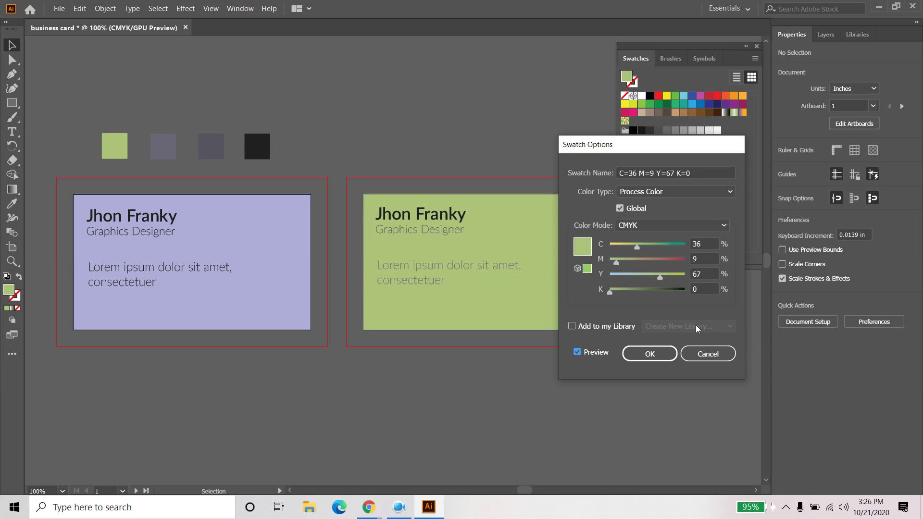
{"action": "left_click", "coordinate": [708, 355]}
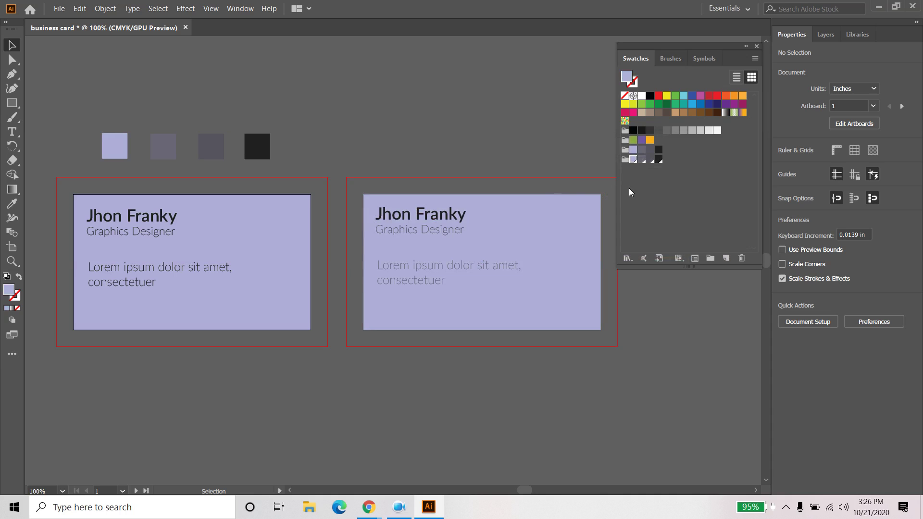
{"action": "left_click", "coordinate": [12, 103]}
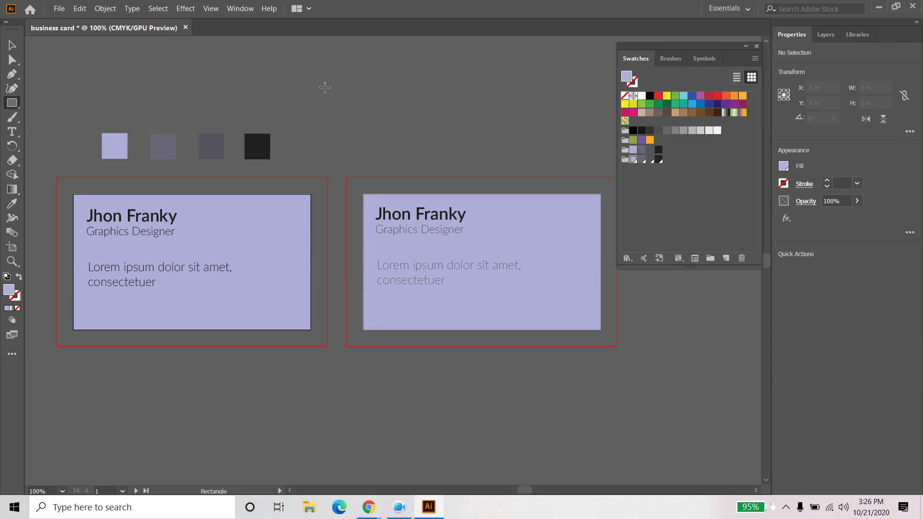
Step: Draw a small lavender square above the cards and delete the four old colour squares
{"action": "left_click_drag", "start_coordinate": [315, 80], "coordinate": [369, 128]}
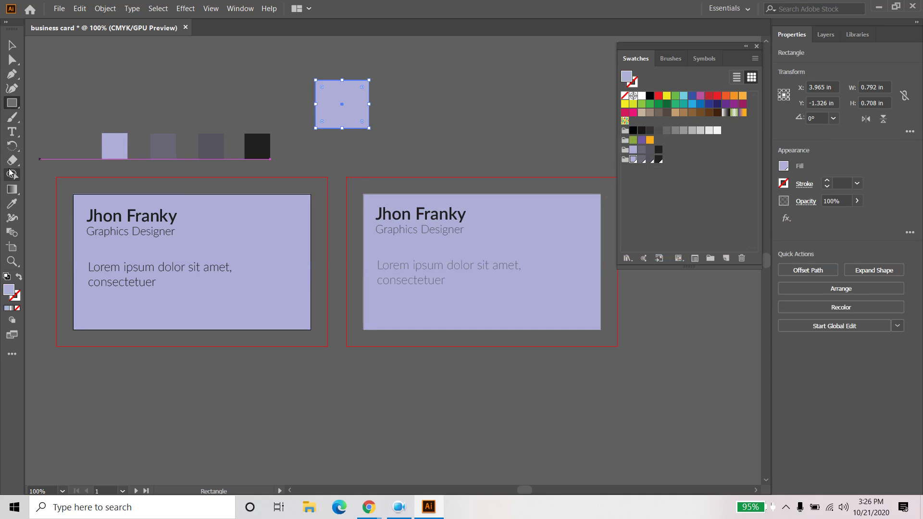
{"action": "left_click", "coordinate": [12, 47]}
{"action": "left_click_drag", "start_coordinate": [80, 109], "coordinate": [291, 164]}
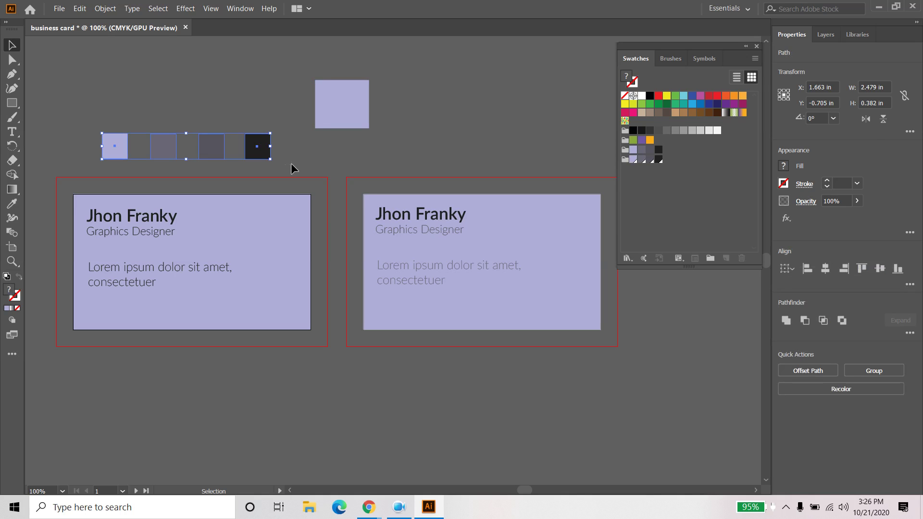
{"action": "key", "text": "Delete"}
Step: Add grey copies of the square to its right and resize the right one into a square
{"action": "mouse_move", "coordinate": [353, 102]}
{"action": "left_mouse_down"}
{"action": "mouse_move", "coordinate": [326, 117]}
{"action": "mouse_move", "coordinate": [424, 116]}
{"action": "left_mouse_up"}
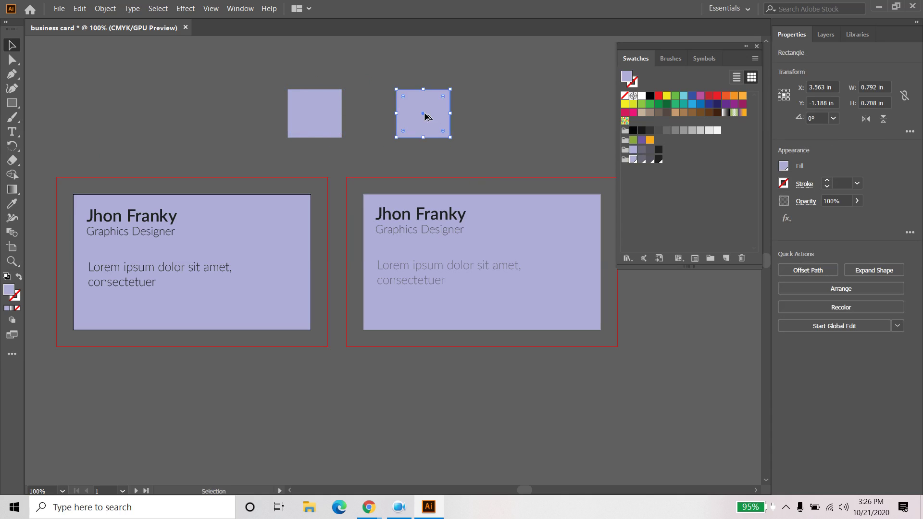
{"action": "left_click", "coordinate": [641, 159]}
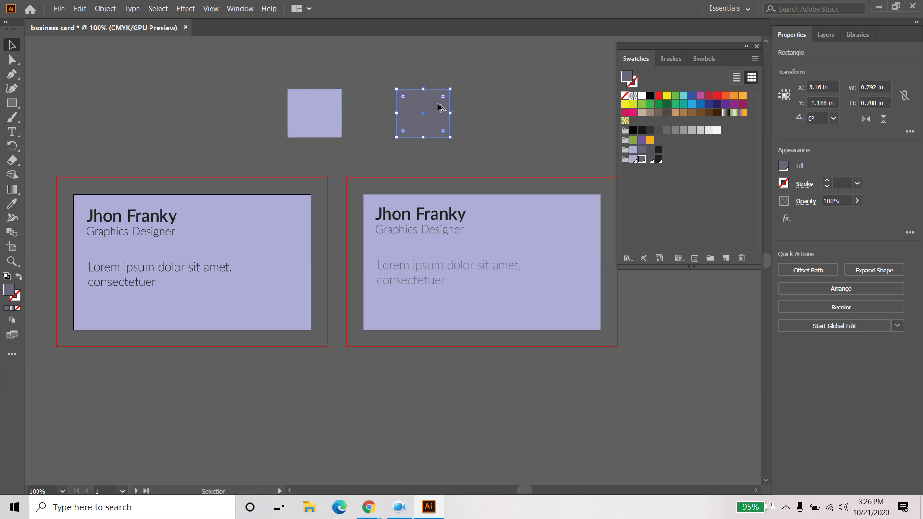
{"action": "mouse_move", "coordinate": [436, 107]}
{"action": "left_mouse_down"}
{"action": "mouse_move", "coordinate": [591, 138]}
{"action": "mouse_move", "coordinate": [516, 122]}
{"action": "left_mouse_up"}
{"action": "double_click", "coordinate": [516, 122]}
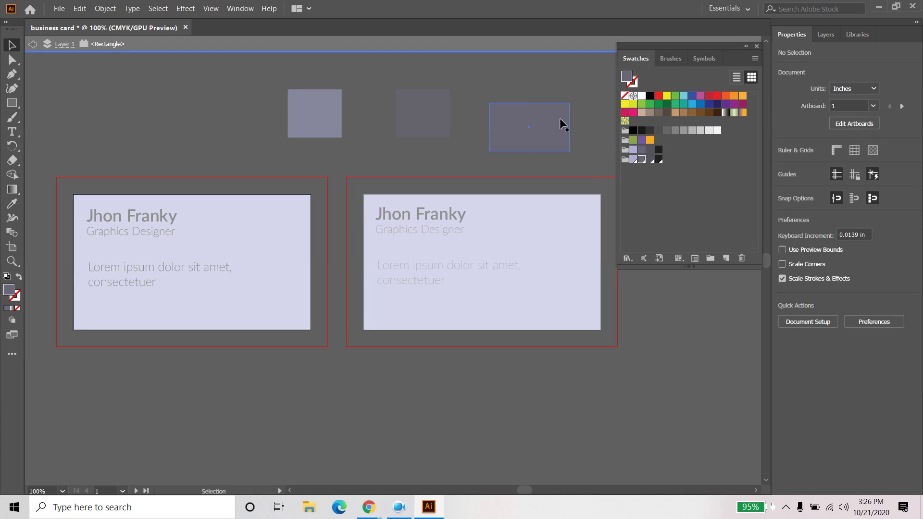
{"action": "left_click", "coordinate": [32, 45]}
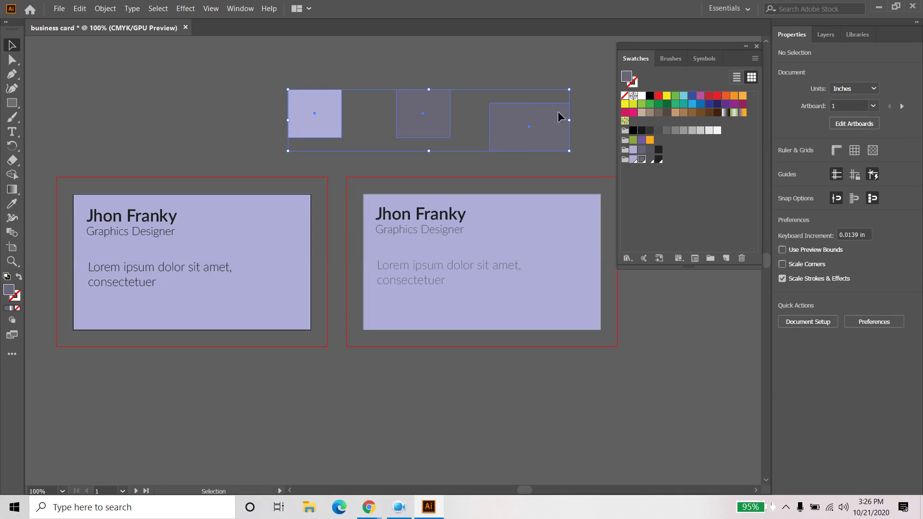
{"action": "double_click", "coordinate": [557, 116]}
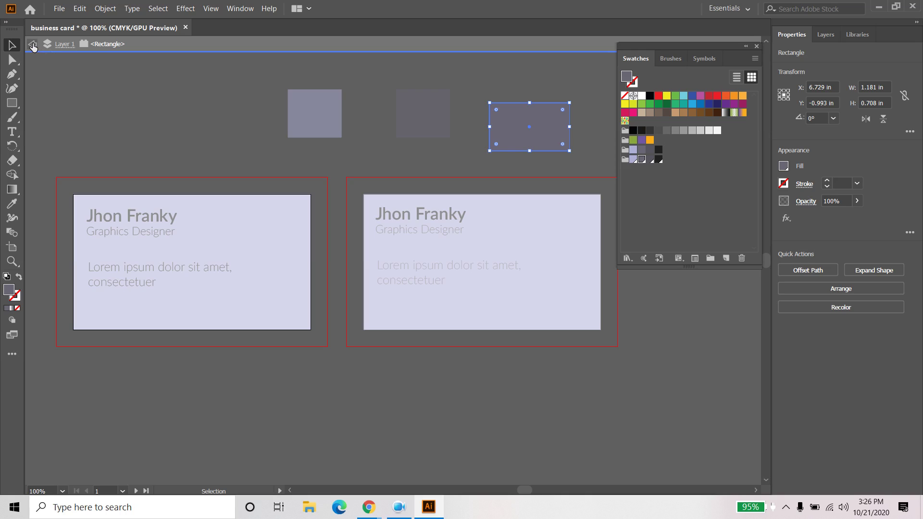
{"action": "left_click", "coordinate": [33, 45]}
{"action": "left_click", "coordinate": [566, 124]}
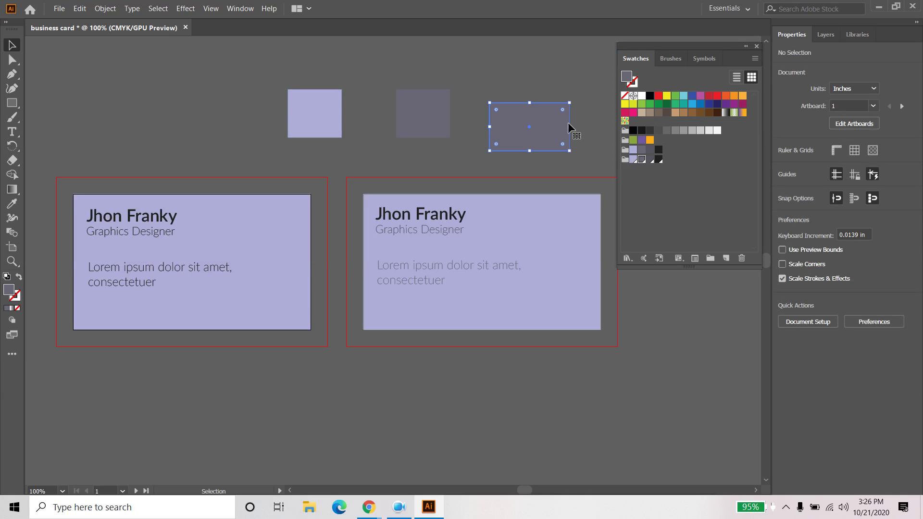
{"action": "mouse_move", "coordinate": [570, 126]}
{"action": "left_mouse_down"}
{"action": "mouse_move", "coordinate": [543, 127]}
{"action": "mouse_move", "coordinate": [507, 109]}
{"action": "left_mouse_up"}
Step: Vertically centre-align the three squares and fill the right one with a darker grey
{"action": "left_click_drag", "start_coordinate": [324, 117], "coordinate": [350, 117]}
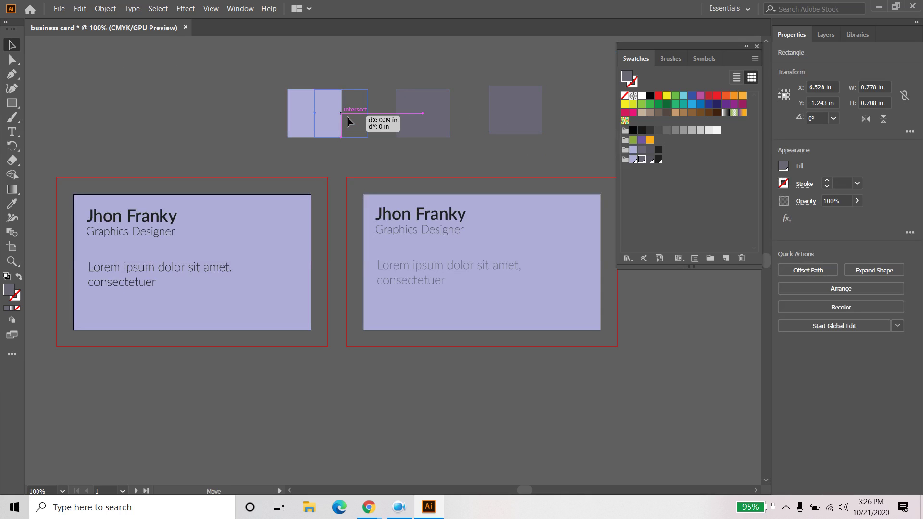
{"action": "left_click_drag", "start_coordinate": [599, 104], "coordinate": [298, 142]}
{"action": "left_click", "coordinate": [882, 269]}
{"action": "left_click", "coordinate": [578, 151]}
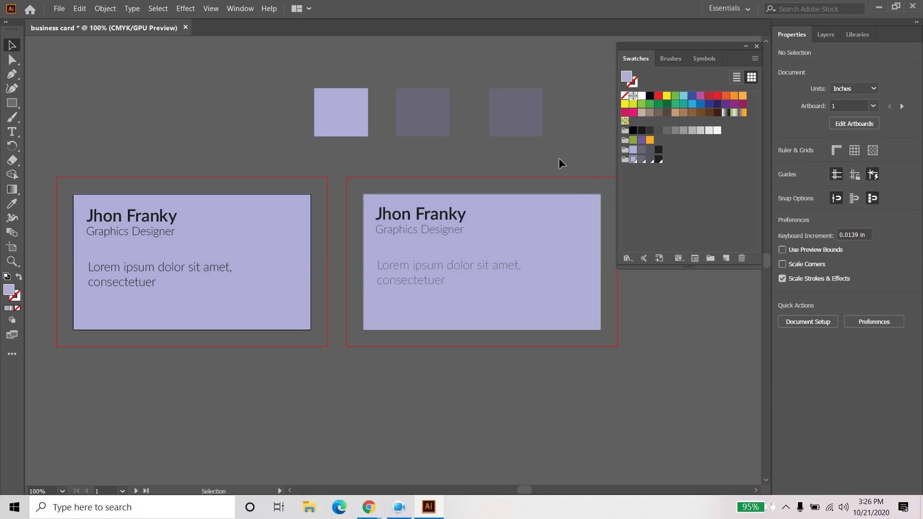
{"action": "left_click", "coordinate": [499, 109]}
{"action": "left_click", "coordinate": [651, 160]}
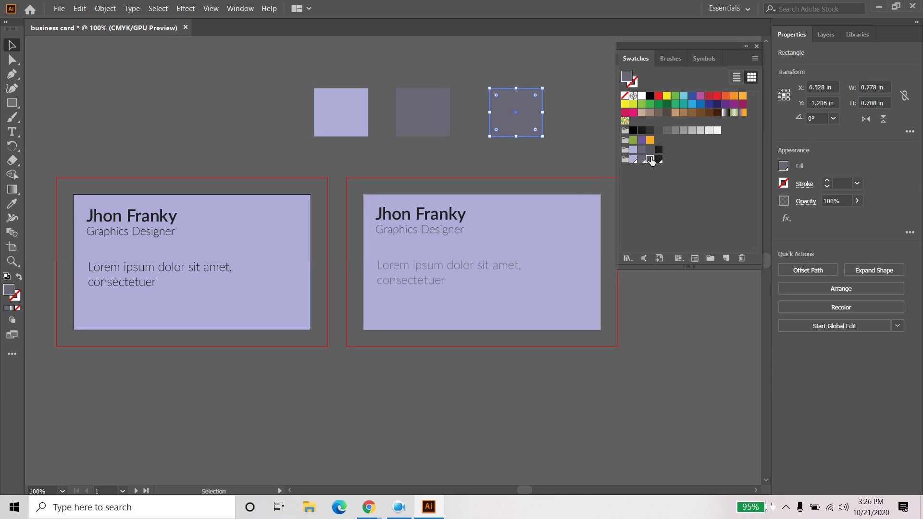
{"action": "left_click", "coordinate": [444, 165]}
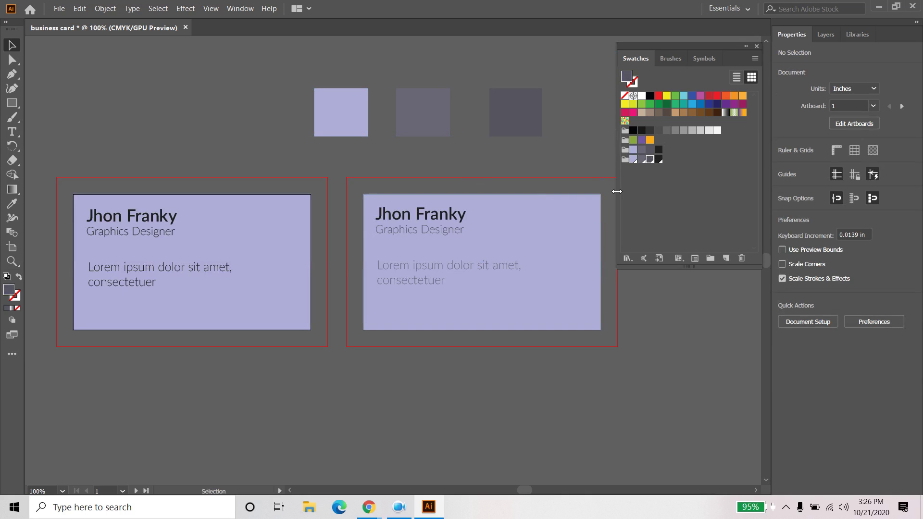
{"action": "double_click", "coordinate": [659, 159]}
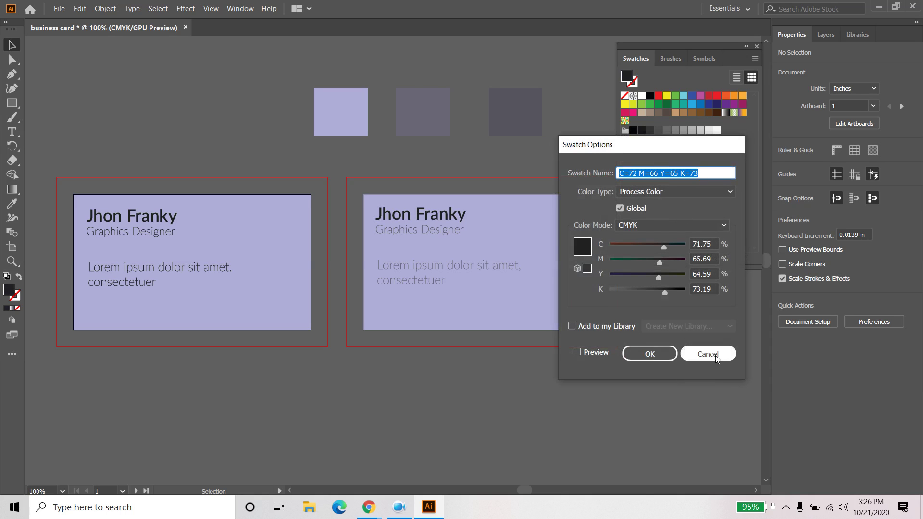
{"action": "left_click", "coordinate": [715, 356]}
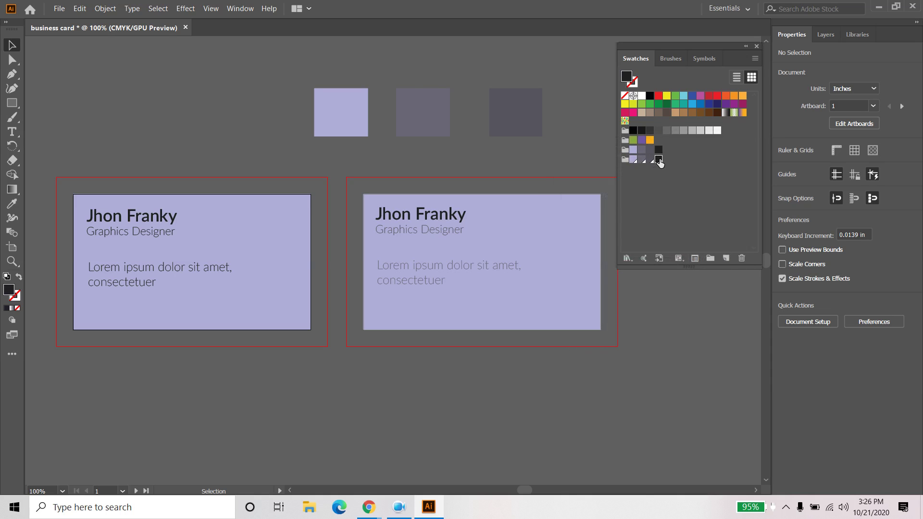
{"action": "double_click", "coordinate": [658, 160]}
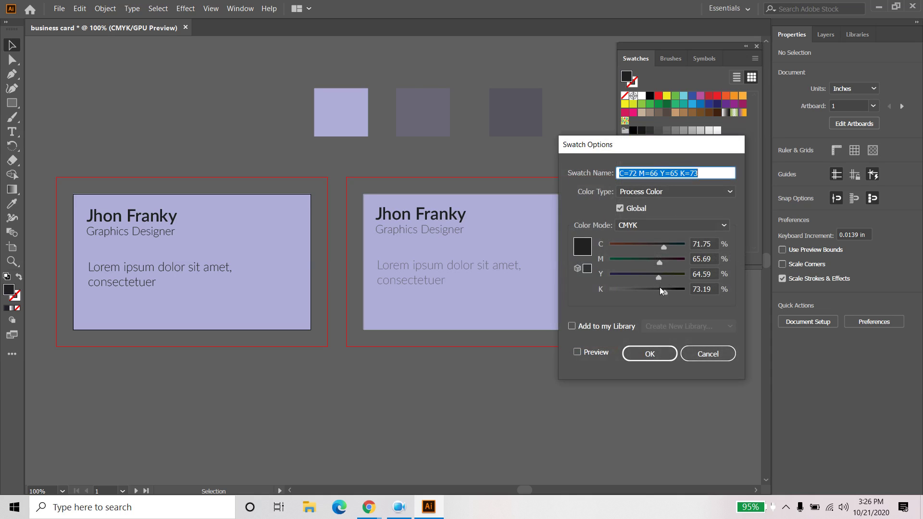
{"action": "left_click_drag", "start_coordinate": [660, 263], "coordinate": [621, 263]}
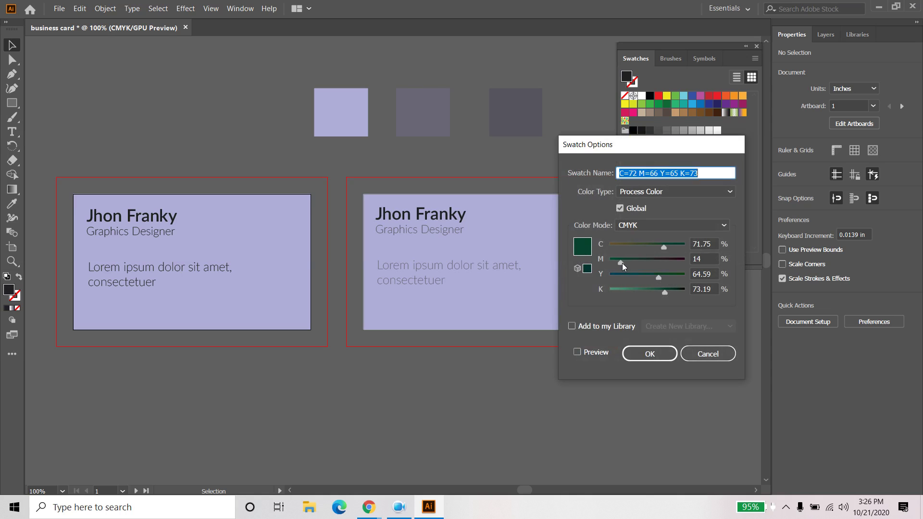
{"action": "left_click", "coordinate": [581, 354]}
{"action": "mouse_move", "coordinate": [659, 278]}
{"action": "left_mouse_down"}
{"action": "mouse_move", "coordinate": [623, 278]}
{"action": "mouse_move", "coordinate": [644, 293]}
{"action": "mouse_move", "coordinate": [624, 294]}
{"action": "left_mouse_up"}
{"action": "left_click_drag", "start_coordinate": [657, 152], "coordinate": [553, 270]}
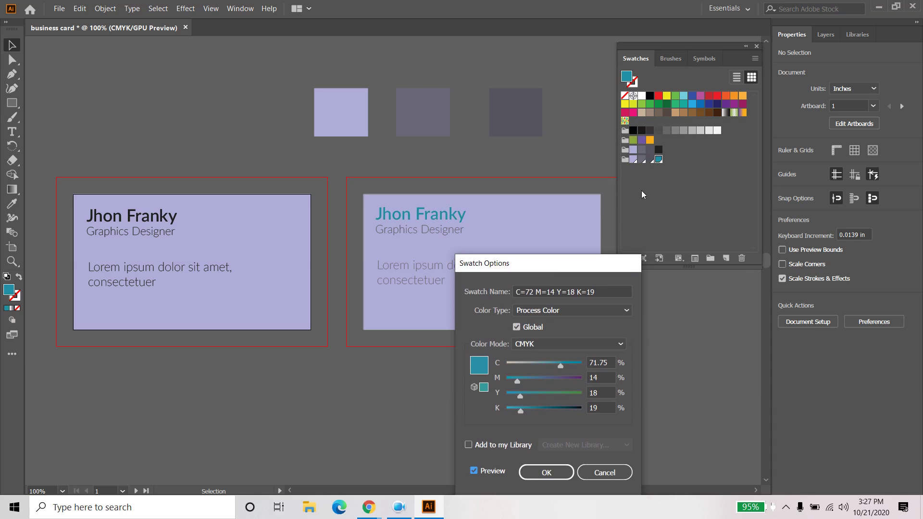
{"action": "left_click_drag", "start_coordinate": [603, 263], "coordinate": [789, 166]}
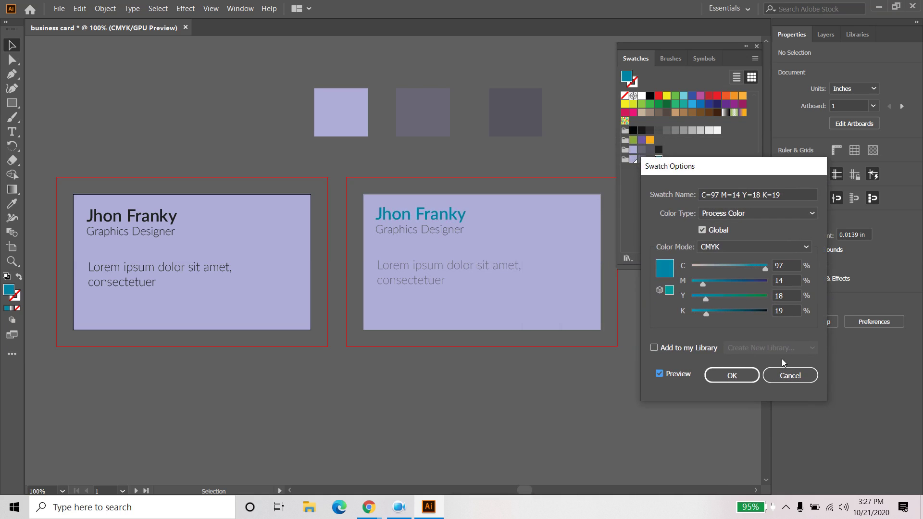
{"action": "left_click", "coordinate": [787, 374]}
{"action": "left_click", "coordinate": [517, 120]}
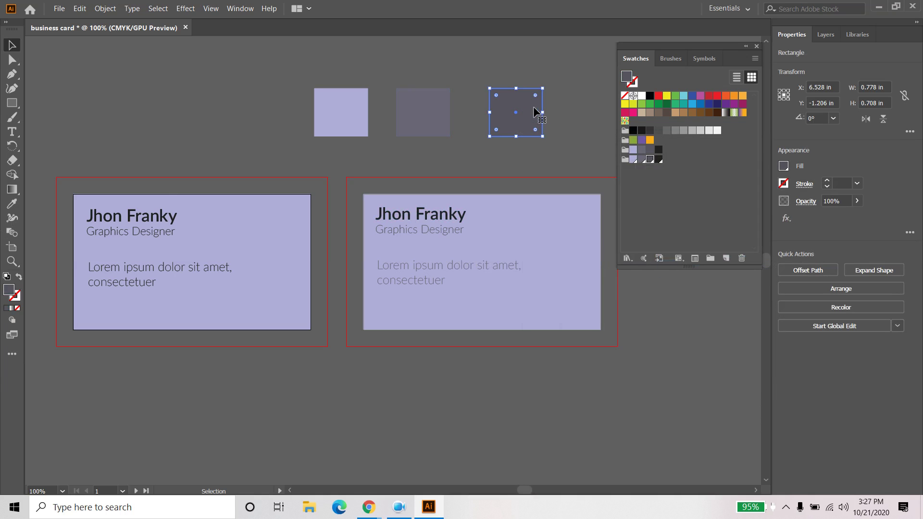
Step: Duplicate the third square to the right and fill the copy with the dark swatch
{"action": "mouse_move", "coordinate": [522, 106]}
{"action": "left_mouse_down"}
{"action": "mouse_move", "coordinate": [560, 105]}
{"action": "mouse_move", "coordinate": [503, 105]}
{"action": "left_mouse_up"}
{"action": "left_click", "coordinate": [570, 114]}
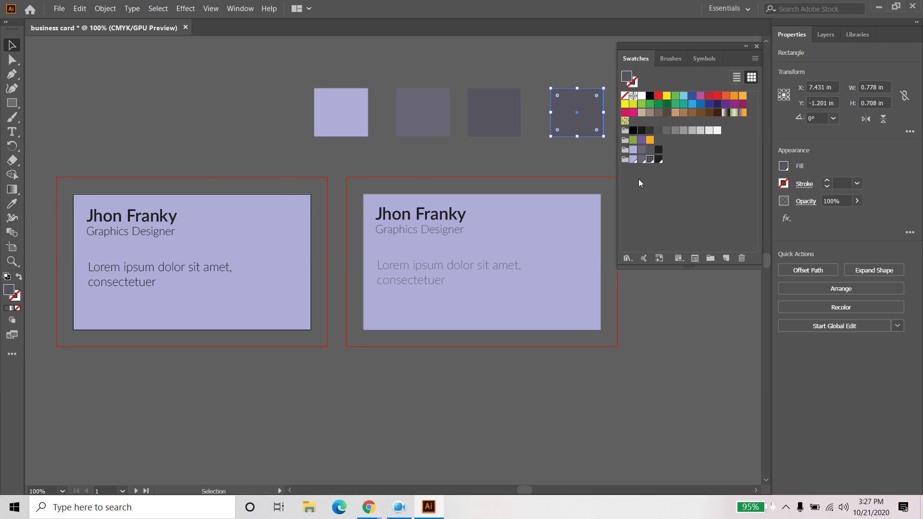
{"action": "left_click", "coordinate": [660, 160]}
{"action": "left_click", "coordinate": [436, 148]}
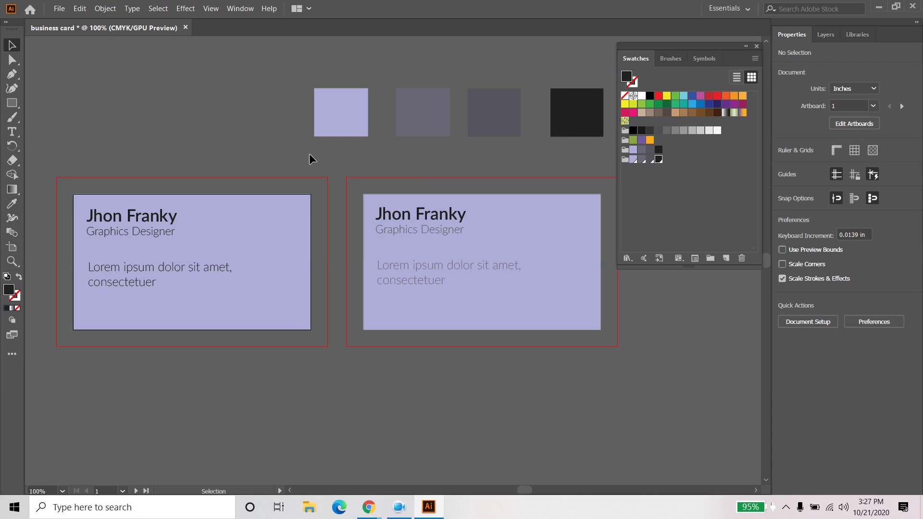
Step: Select all four squares and move them down toward the cards
{"action": "mouse_move", "coordinate": [572, 130]}
{"action": "left_mouse_down"}
{"action": "mouse_move", "coordinate": [583, 124]}
{"action": "mouse_move", "coordinate": [598, 133]}
{"action": "left_mouse_up"}
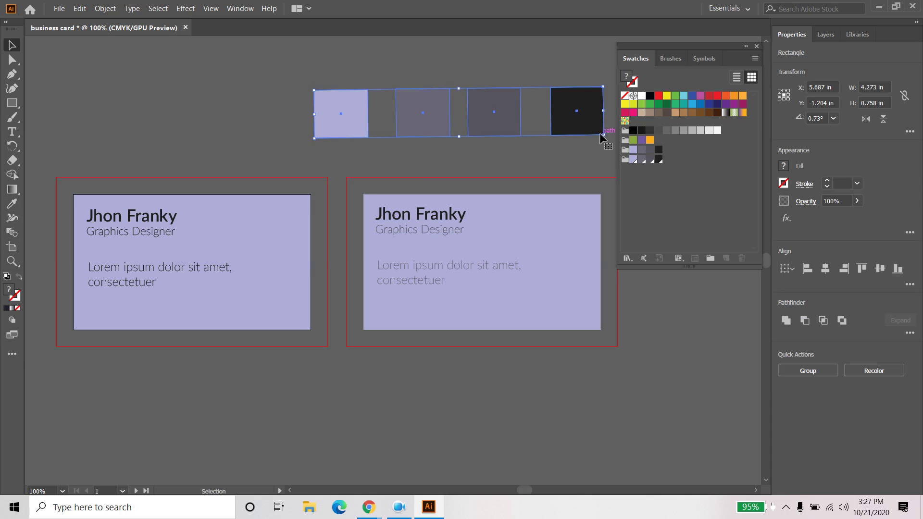
{"action": "left_click", "coordinate": [387, 152]}
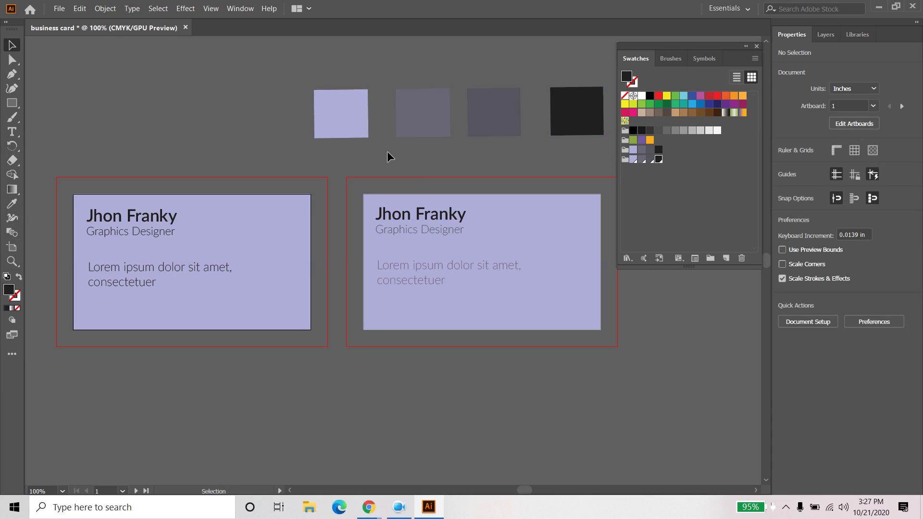
{"action": "mouse_move", "coordinate": [565, 143]}
{"action": "left_mouse_down"}
{"action": "mouse_move", "coordinate": [598, 126]}
{"action": "mouse_move", "coordinate": [557, 128]}
{"action": "left_mouse_up"}
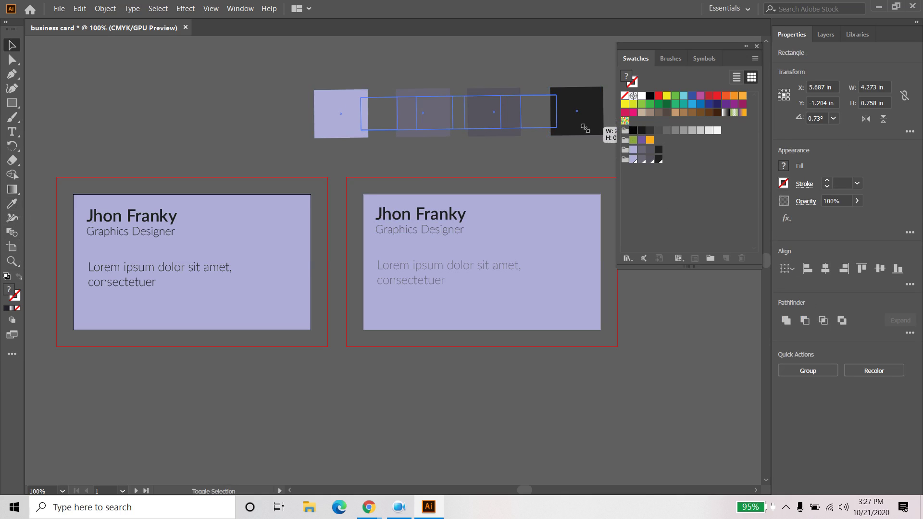
{"action": "left_click_drag", "start_coordinate": [487, 117], "coordinate": [485, 141]}
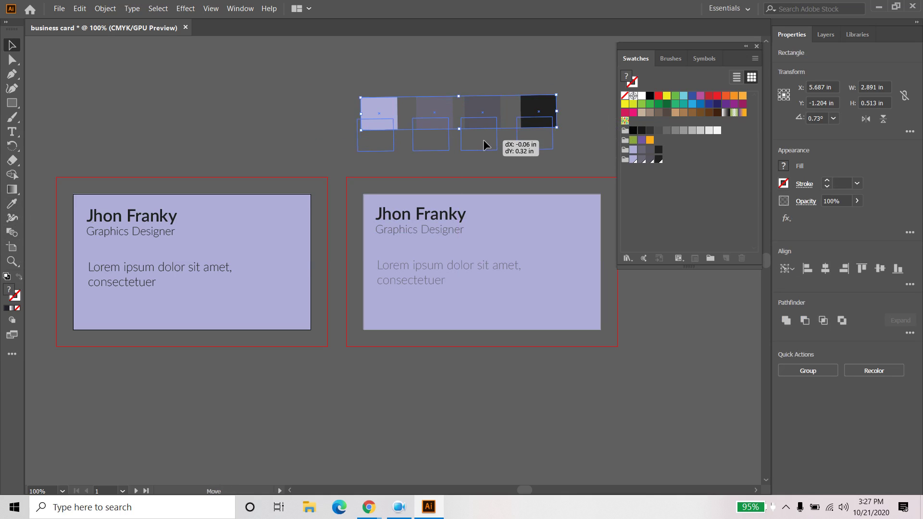
{"action": "left_click", "coordinate": [499, 79]}
{"action": "double_click", "coordinate": [659, 160]}
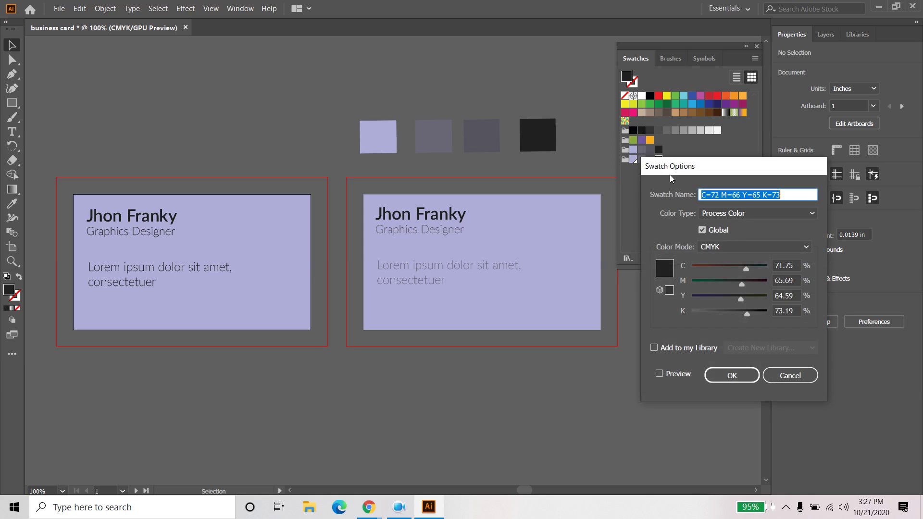
Step: Recolour the dark global swatch to deep brown with black at 76, then open the dark grey swatch
{"action": "left_click_drag", "start_coordinate": [729, 263], "coordinate": [705, 267]}
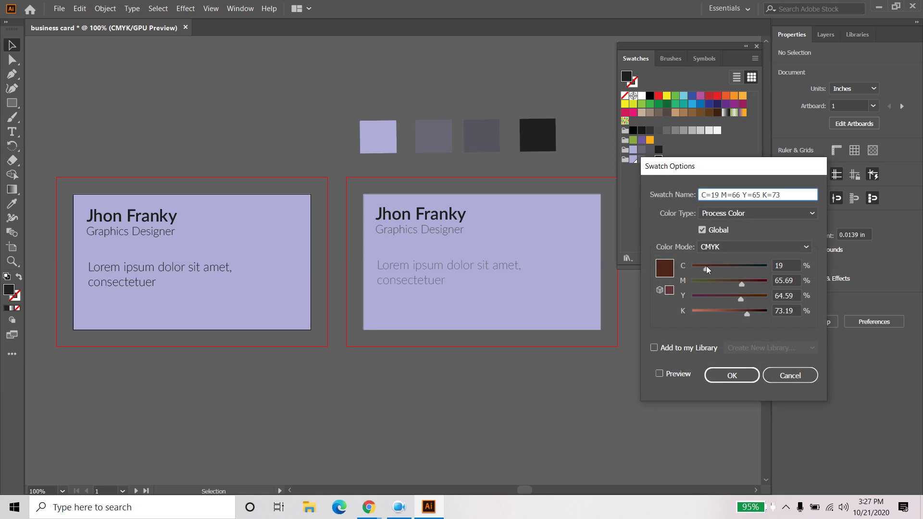
{"action": "left_click", "coordinate": [678, 374]}
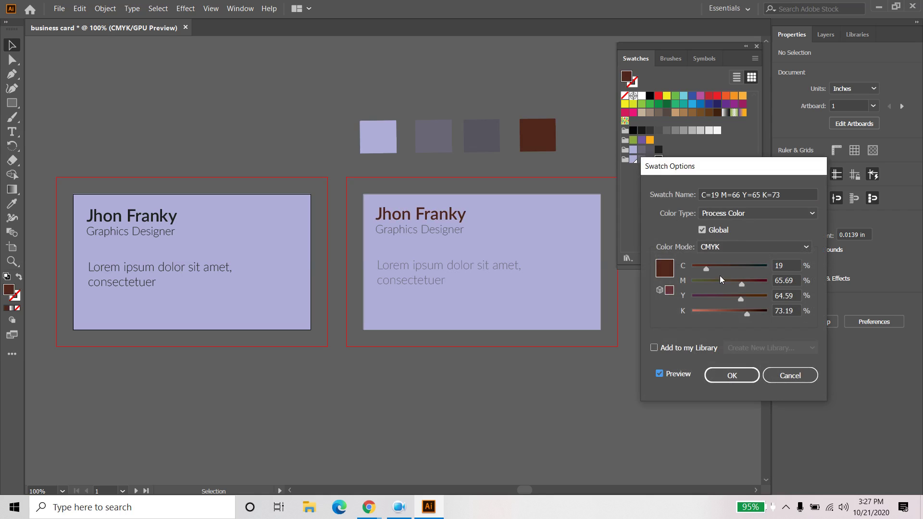
{"action": "mouse_move", "coordinate": [714, 282]}
{"action": "left_mouse_down"}
{"action": "mouse_move", "coordinate": [735, 284]}
{"action": "mouse_move", "coordinate": [692, 299]}
{"action": "mouse_move", "coordinate": [727, 312]}
{"action": "mouse_move", "coordinate": [712, 302]}
{"action": "mouse_move", "coordinate": [797, 314]}
{"action": "mouse_move", "coordinate": [760, 284]}
{"action": "mouse_move", "coordinate": [692, 314]}
{"action": "left_mouse_up"}
{"action": "left_click", "coordinate": [718, 312]}
{"action": "left_click", "coordinate": [748, 267]}
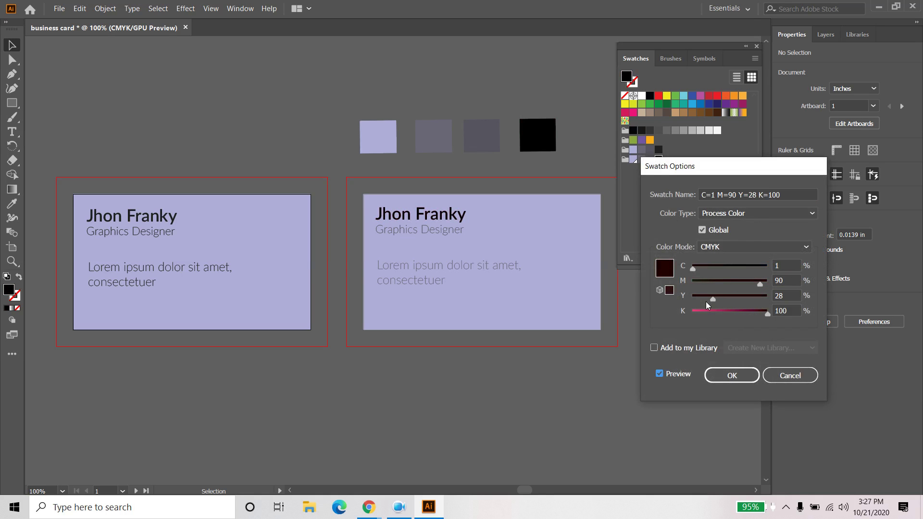
{"action": "left_click_drag", "start_coordinate": [748, 269], "coordinate": [692, 267]}
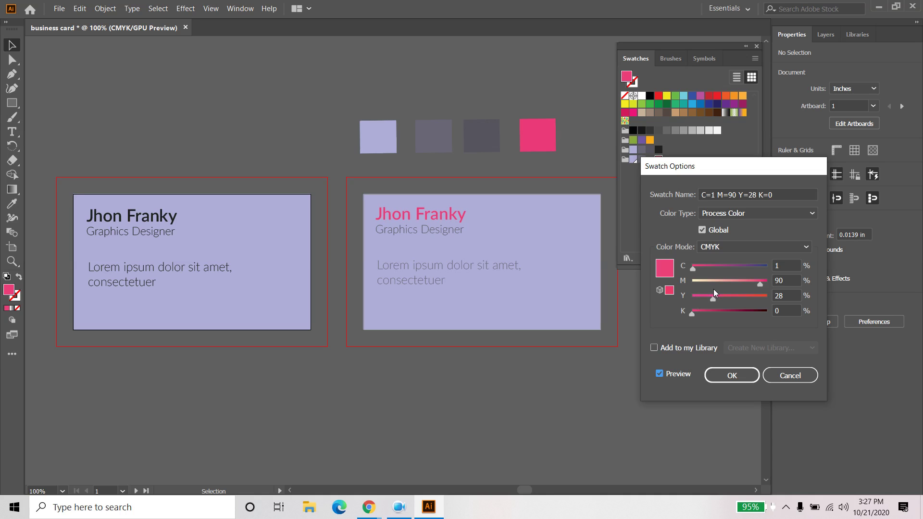
{"action": "left_click", "coordinate": [703, 281]}
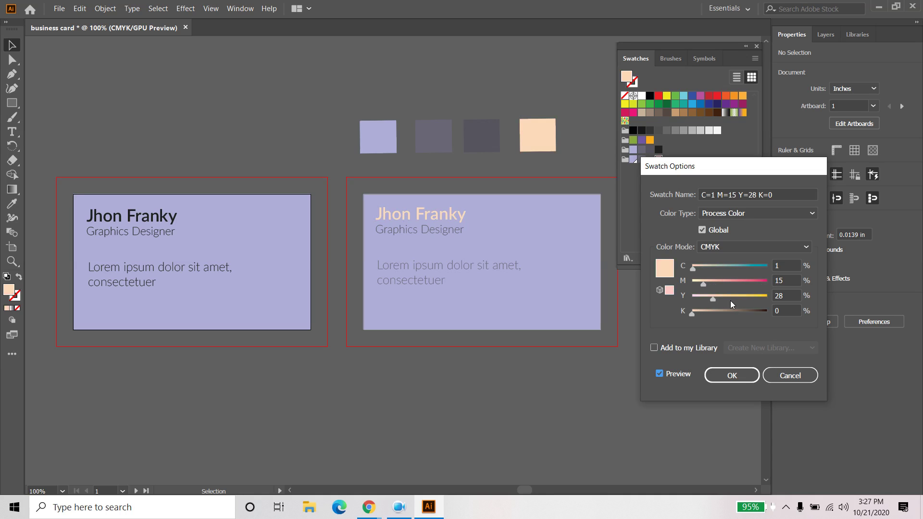
{"action": "left_click_drag", "start_coordinate": [692, 312], "coordinate": [748, 319]}
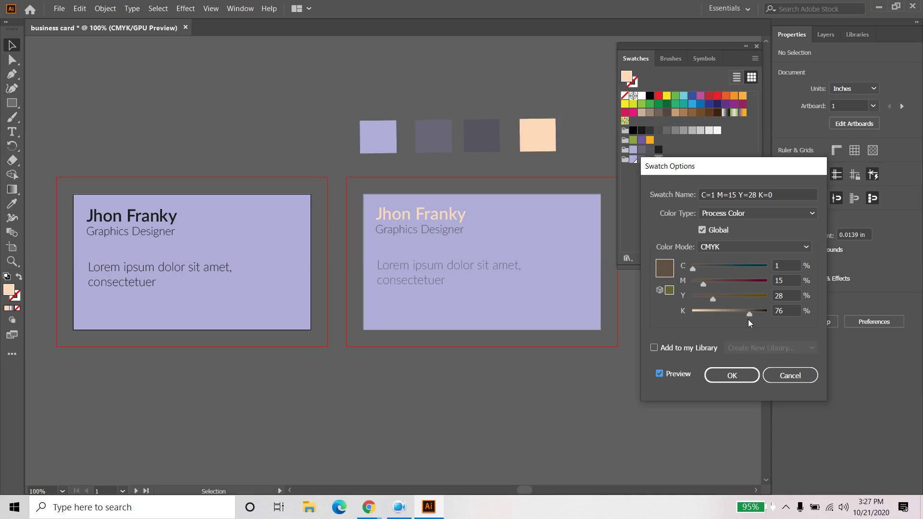
{"action": "left_click", "coordinate": [731, 375]}
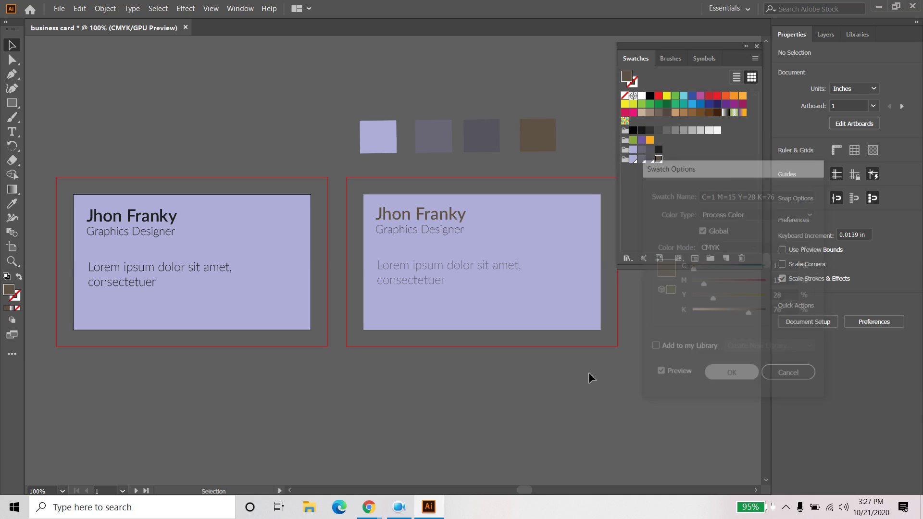
{"action": "double_click", "coordinate": [656, 159]}
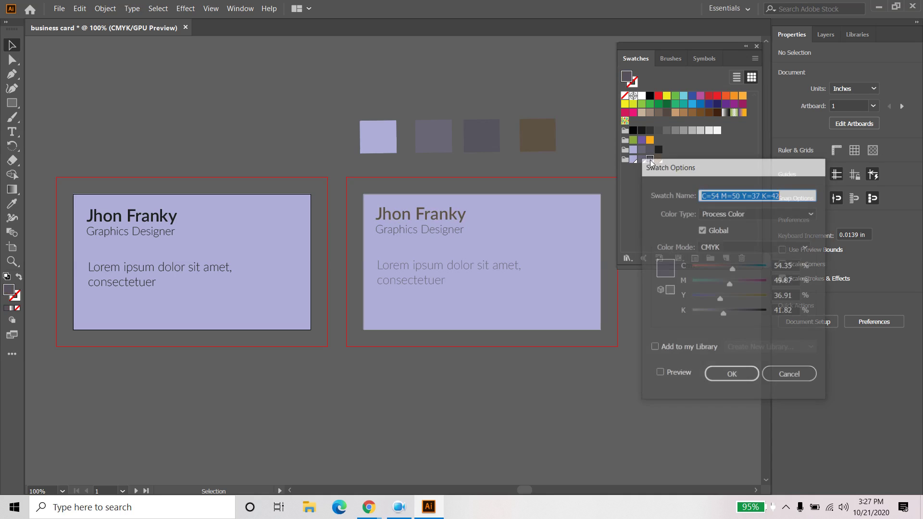
Step: Set the dark grey swatch to vivid pink C4 M94 Y18 K8 with Preview on, and confirm
{"action": "left_click_drag", "start_coordinate": [706, 284], "coordinate": [698, 283]}
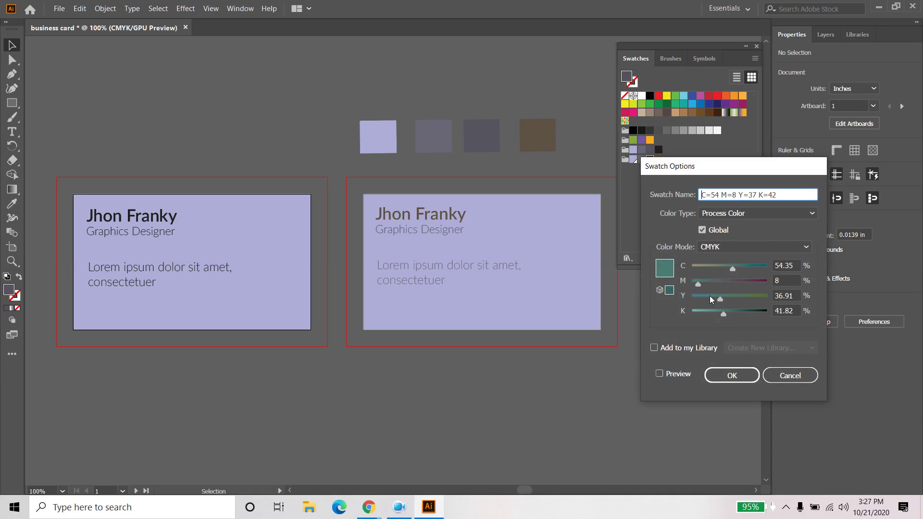
{"action": "left_click_drag", "start_coordinate": [723, 315], "coordinate": [761, 315]}
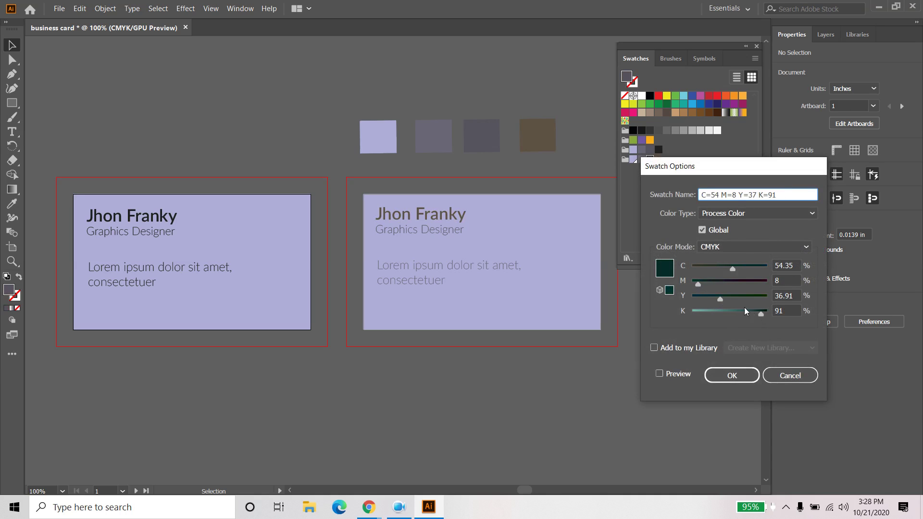
{"action": "left_click", "coordinate": [670, 374]}
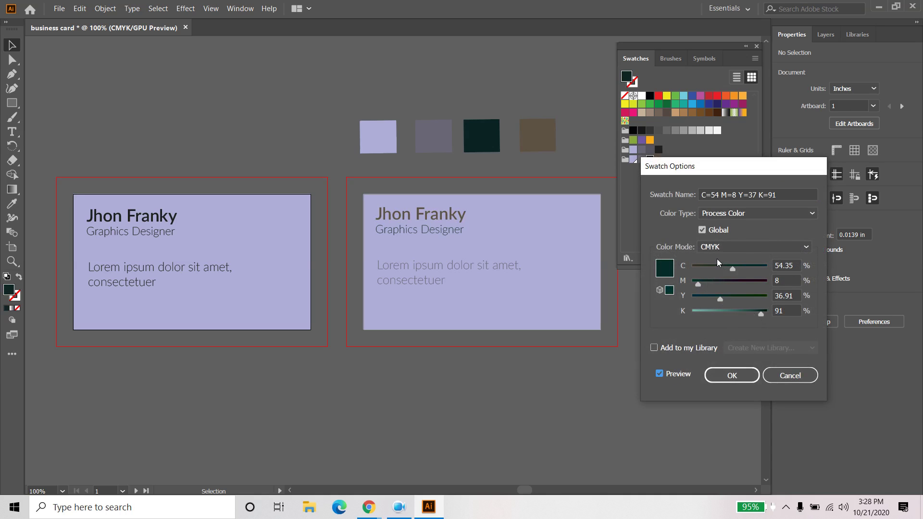
{"action": "left_click_drag", "start_coordinate": [717, 268], "coordinate": [695, 269]}
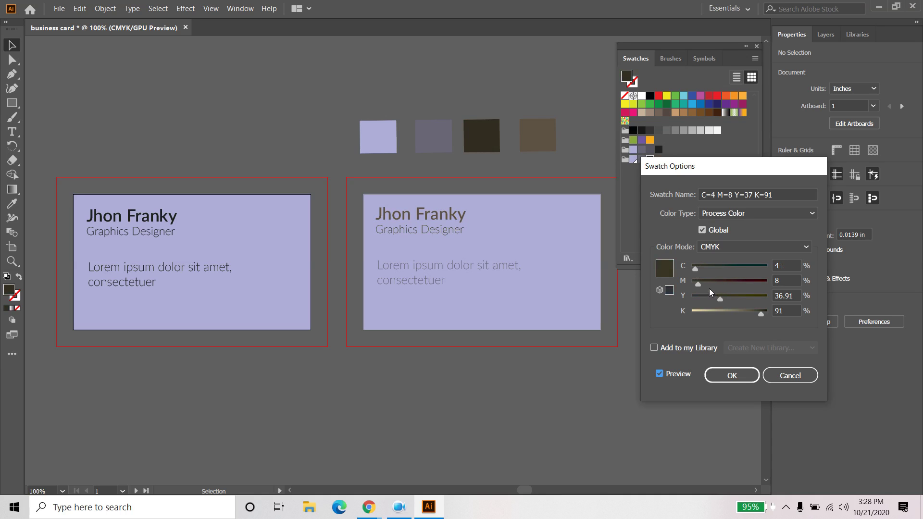
{"action": "left_click_drag", "start_coordinate": [749, 284], "coordinate": [763, 286]}
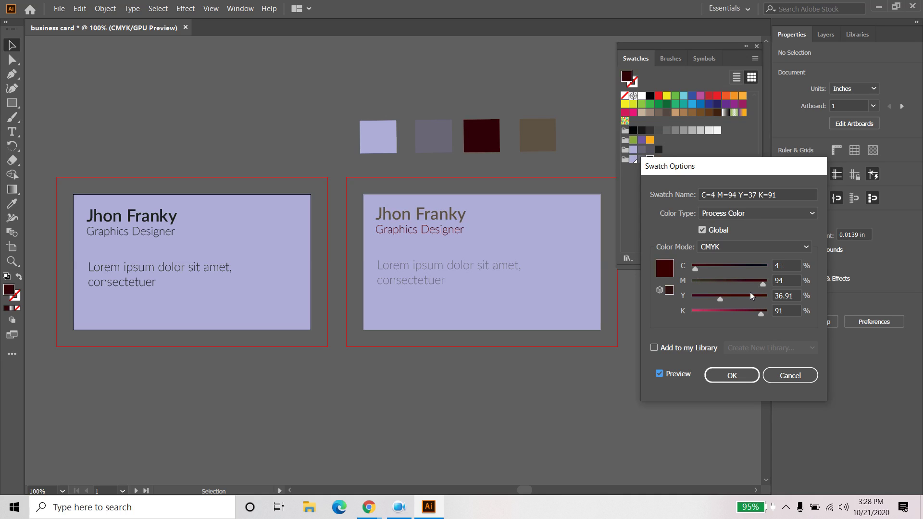
{"action": "mouse_move", "coordinate": [721, 312]}
{"action": "left_mouse_down"}
{"action": "mouse_move", "coordinate": [697, 313]}
{"action": "mouse_move", "coordinate": [707, 303]}
{"action": "left_mouse_up"}
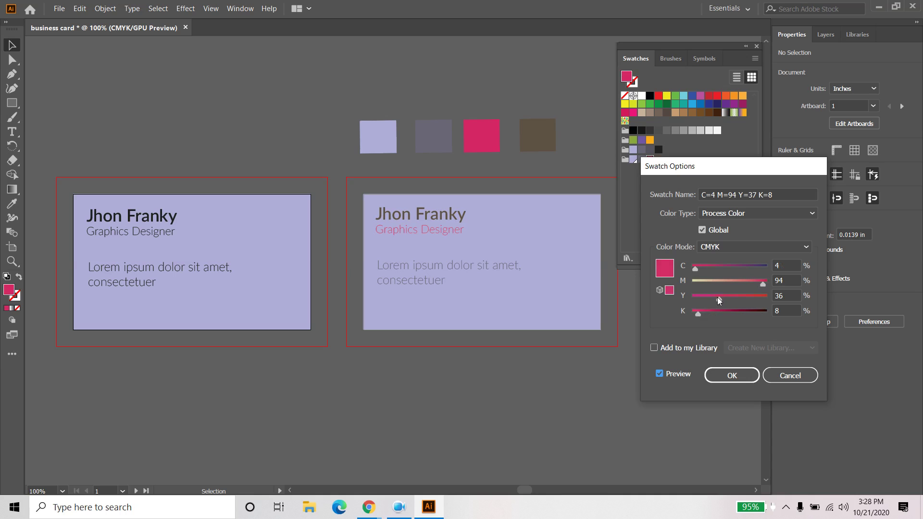
{"action": "left_click", "coordinate": [731, 375]}
Step: Redefine the lavender swatch as pale cream C0 M0 Y15 K0 with Preview on, and confirm
{"action": "double_click", "coordinate": [632, 159]}
{"action": "left_click_drag", "start_coordinate": [694, 312], "coordinate": [727, 313]}
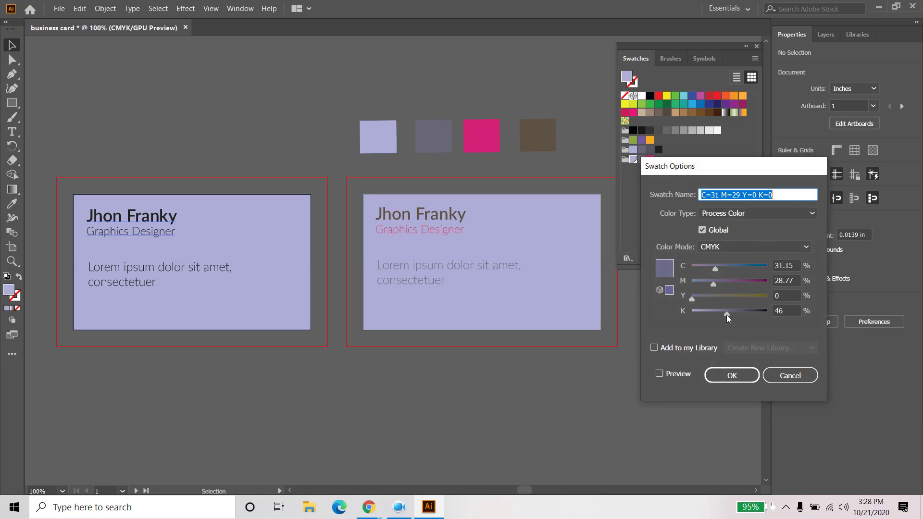
{"action": "left_click", "coordinate": [659, 374]}
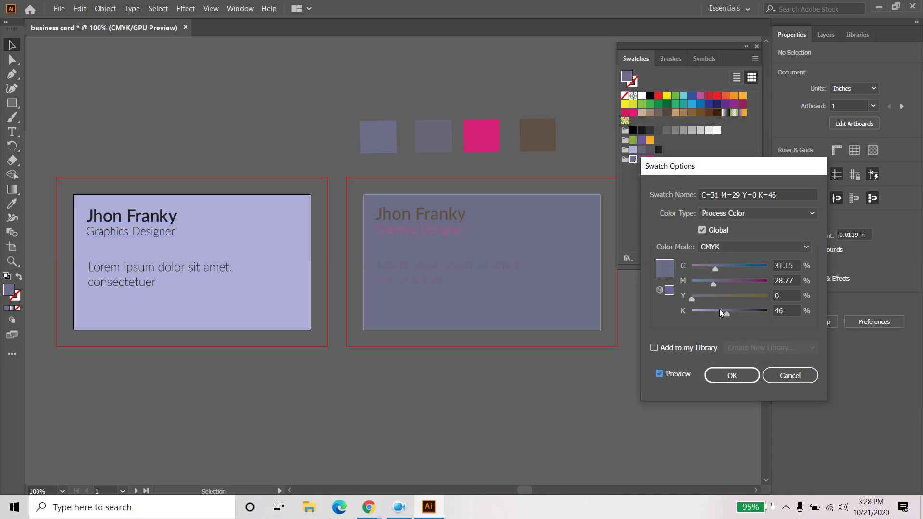
{"action": "left_click_drag", "start_coordinate": [726, 313], "coordinate": [747, 313]}
{"action": "mouse_move", "coordinate": [713, 284]}
{"action": "left_mouse_down"}
{"action": "mouse_move", "coordinate": [745, 285]}
{"action": "mouse_move", "coordinate": [747, 269]}
{"action": "mouse_move", "coordinate": [733, 284]}
{"action": "mouse_move", "coordinate": [692, 284]}
{"action": "left_mouse_up"}
{"action": "left_click_drag", "start_coordinate": [747, 269], "coordinate": [692, 268]}
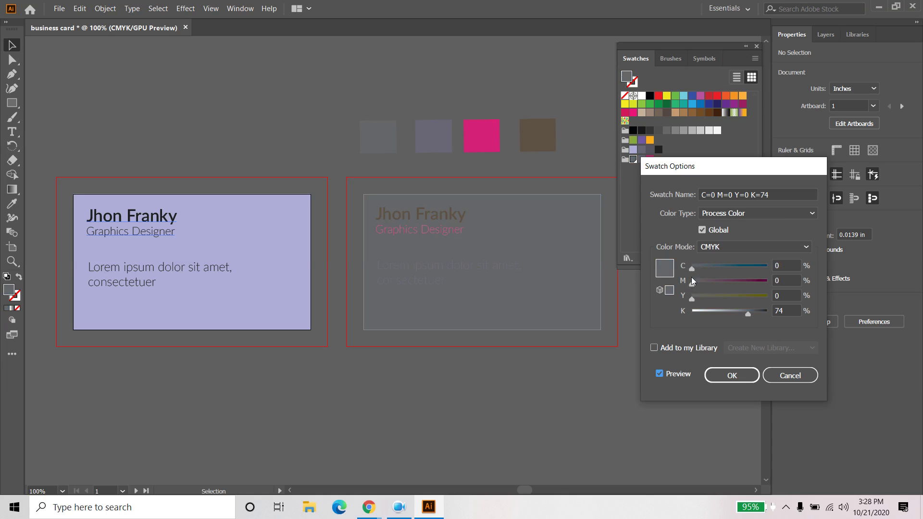
{"action": "left_click_drag", "start_coordinate": [723, 313], "coordinate": [699, 313]}
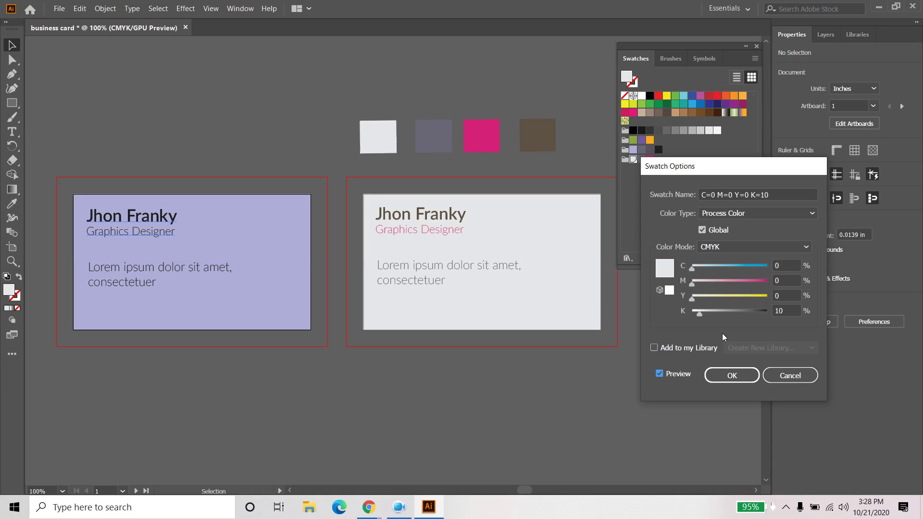
{"action": "left_click_drag", "start_coordinate": [699, 313], "coordinate": [710, 313]}
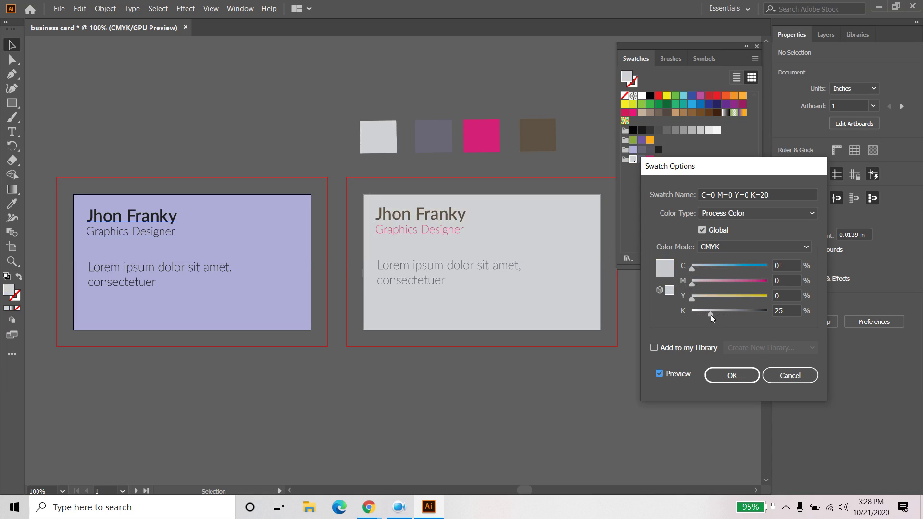
{"action": "left_click_drag", "start_coordinate": [698, 271], "coordinate": [707, 274]}
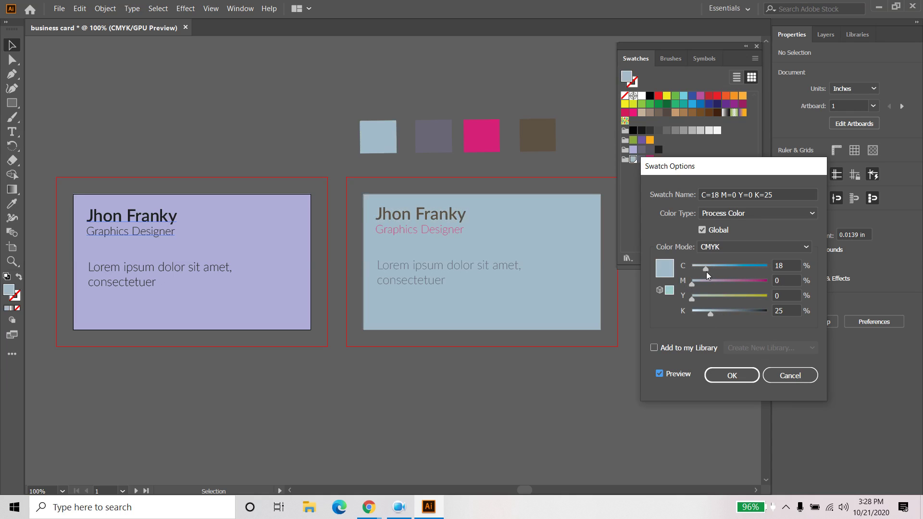
{"action": "mouse_move", "coordinate": [707, 271]}
{"action": "left_mouse_down"}
{"action": "mouse_move", "coordinate": [691, 269]}
{"action": "mouse_move", "coordinate": [706, 301]}
{"action": "mouse_move", "coordinate": [682, 317]}
{"action": "left_mouse_up"}
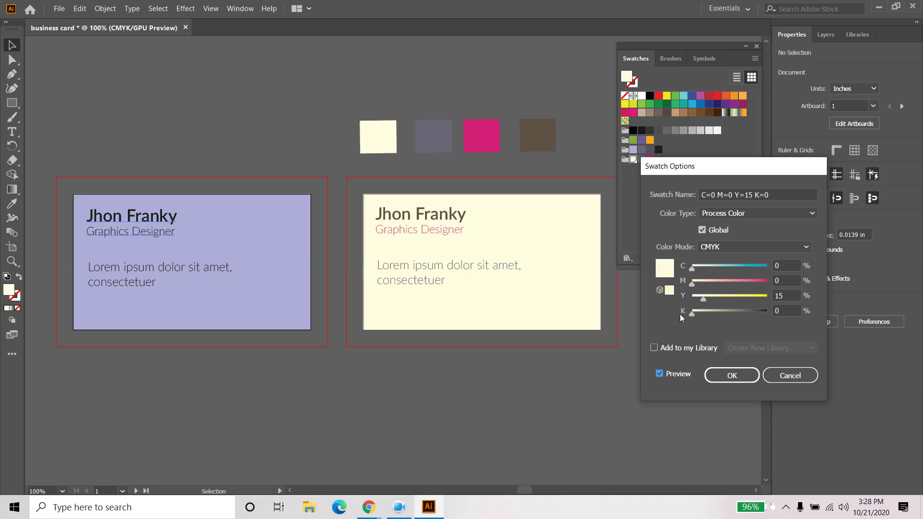
{"action": "left_click", "coordinate": [751, 377]}
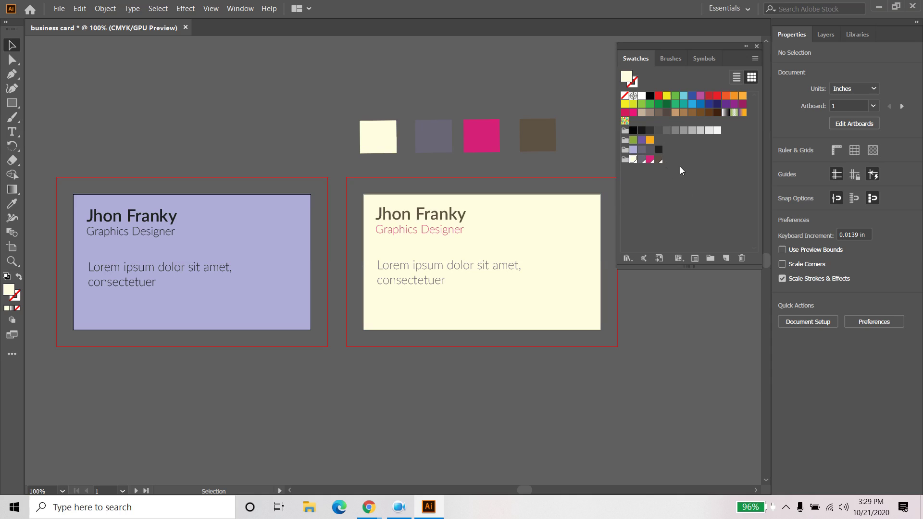
Step: Marquee-select and delete the four colour sample squares, then pick Artboard 2 for editing
{"action": "left_click_drag", "start_coordinate": [364, 91], "coordinate": [569, 131]}
{"action": "left_click", "coordinate": [585, 114]}
{"action": "key", "text": "ctrl+a"}
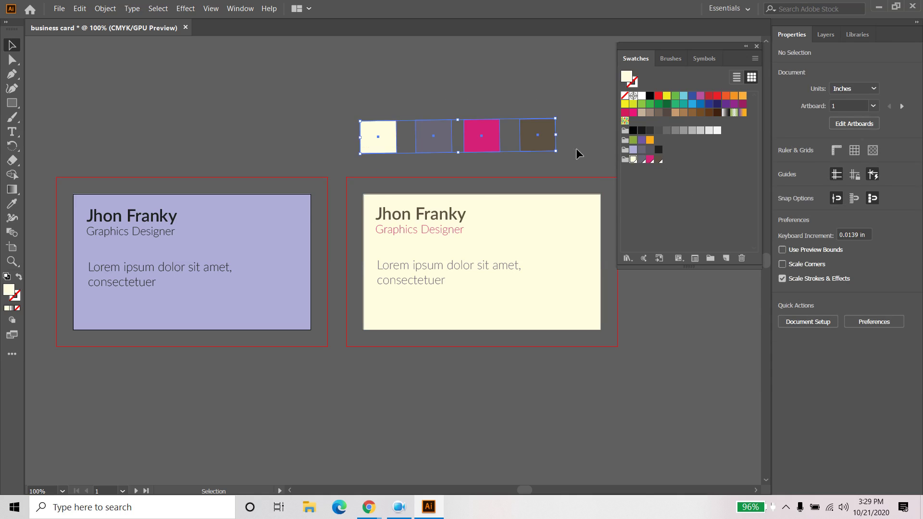
{"action": "left_click_drag", "start_coordinate": [578, 151], "coordinate": [528, 110]}
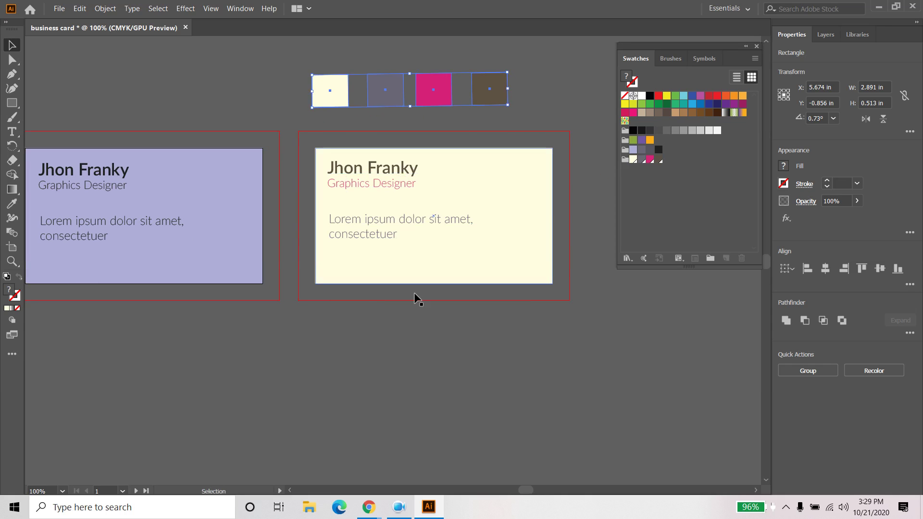
{"action": "left_click", "coordinate": [314, 60]}
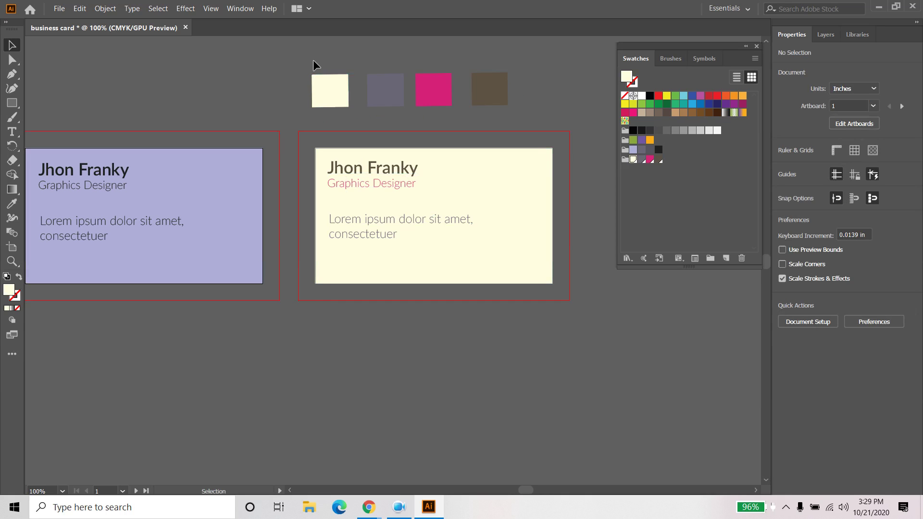
{"action": "left_click_drag", "start_coordinate": [520, 113], "coordinate": [520, 112]}
{"action": "left_click", "coordinate": [561, 123]}
{"action": "left_click_drag", "start_coordinate": [309, 53], "coordinate": [507, 100]}
{"action": "left_click", "coordinate": [553, 151]}
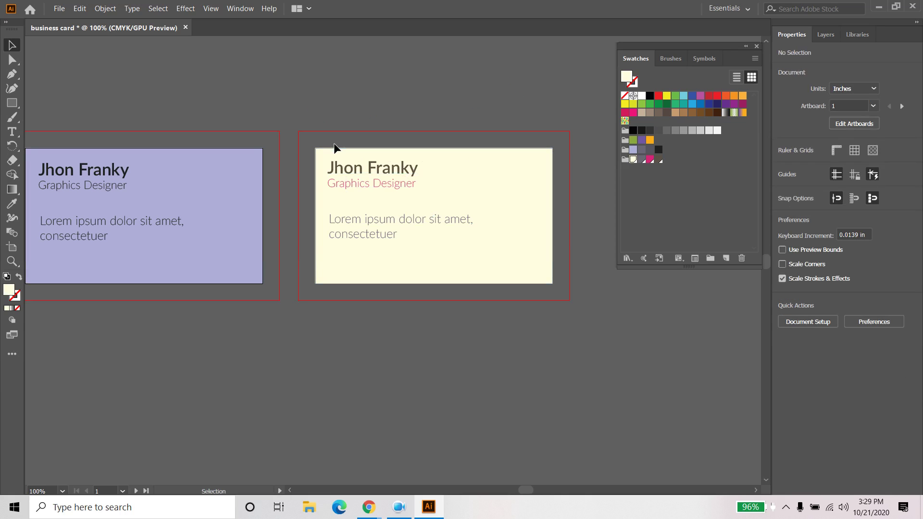
{"action": "left_click", "coordinate": [490, 204]}
{"action": "left_click", "coordinate": [13, 249]}
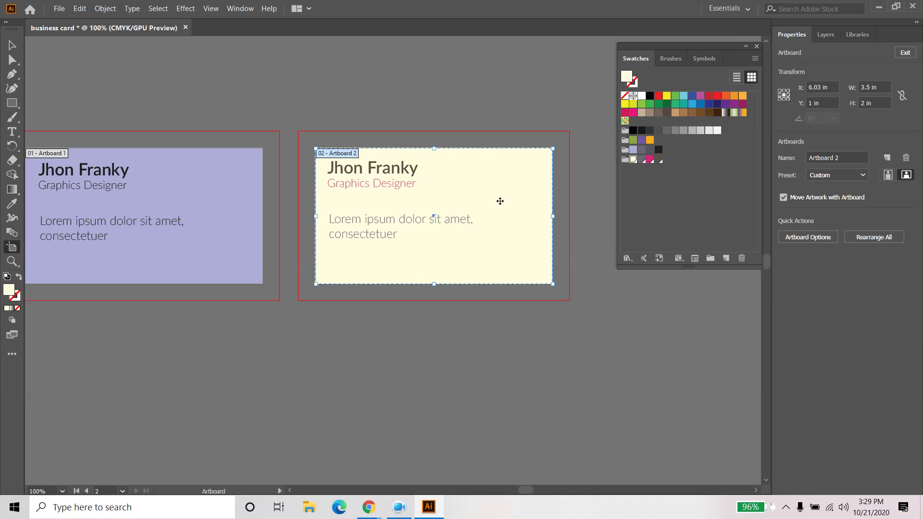
{"action": "left_click_drag", "start_coordinate": [500, 191], "coordinate": [505, 348]}
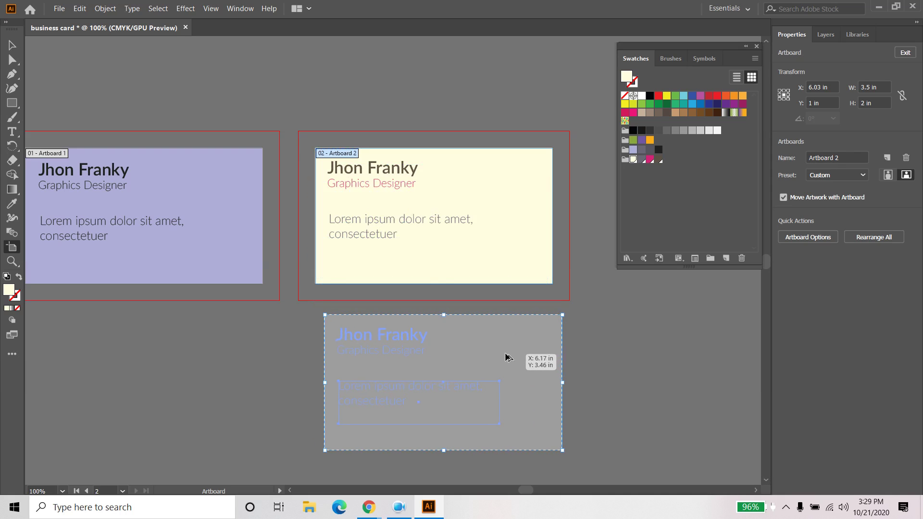
{"action": "left_click_drag", "start_coordinate": [505, 349], "coordinate": [497, 355]}
{"action": "left_click_drag", "start_coordinate": [617, 379], "coordinate": [564, 229]}
{"action": "left_click_drag", "start_coordinate": [464, 235], "coordinate": [460, 415]}
{"action": "scroll", "coordinate": [553, 315], "scroll_direction": "down", "scroll_amount": 1, "text": "alt"}
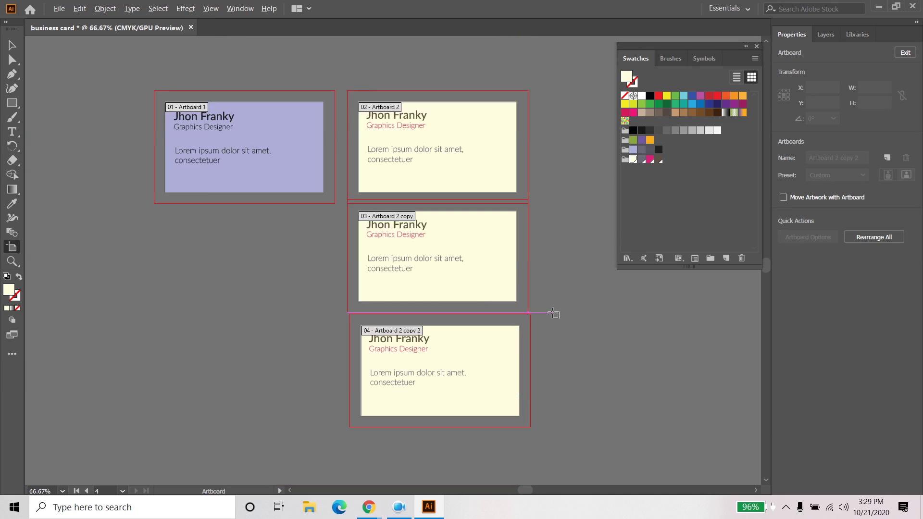
{"action": "left_click", "coordinate": [12, 45]}
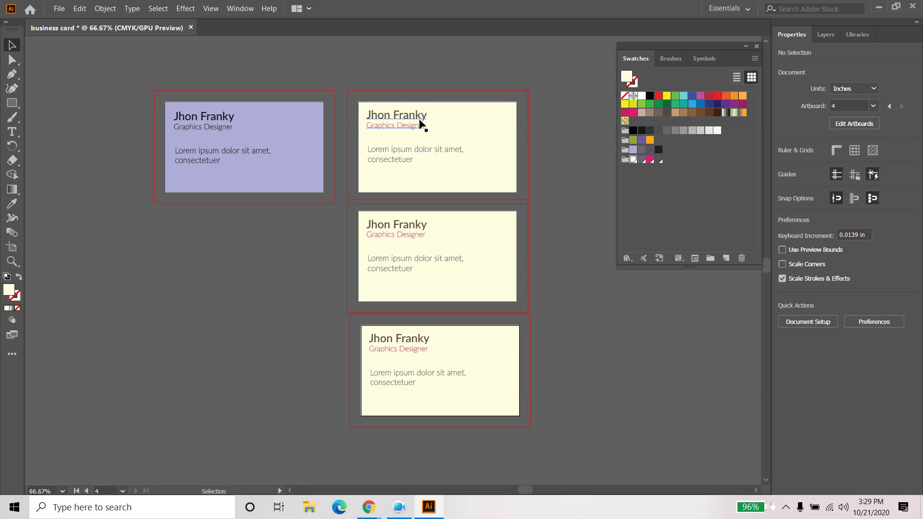
{"action": "key", "text": "ctrl"}
{"action": "key", "text": "ctrl+z"}
{"action": "key", "text": "ctrl+z"}
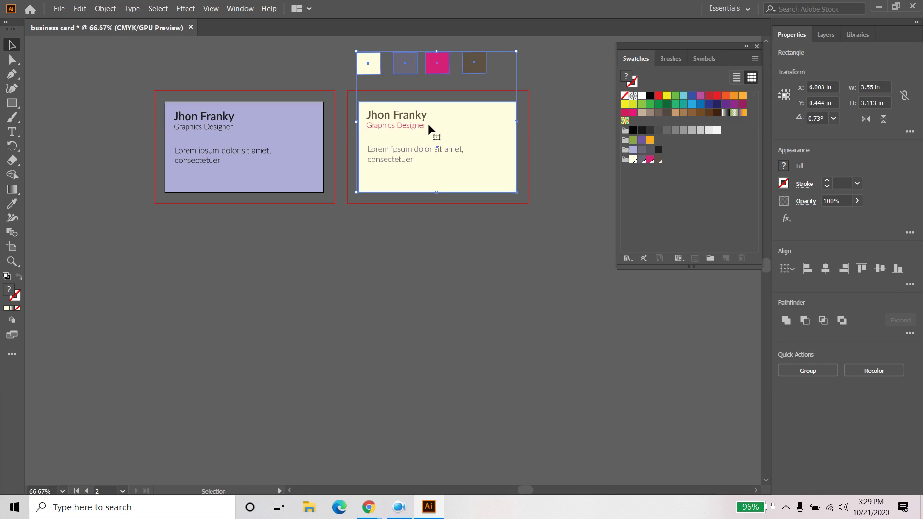
{"action": "scroll", "coordinate": [431, 129], "scroll_direction": "up", "scroll_amount": 1}
{"action": "scroll", "coordinate": [463, 344], "scroll_direction": "up", "scroll_amount": 2}
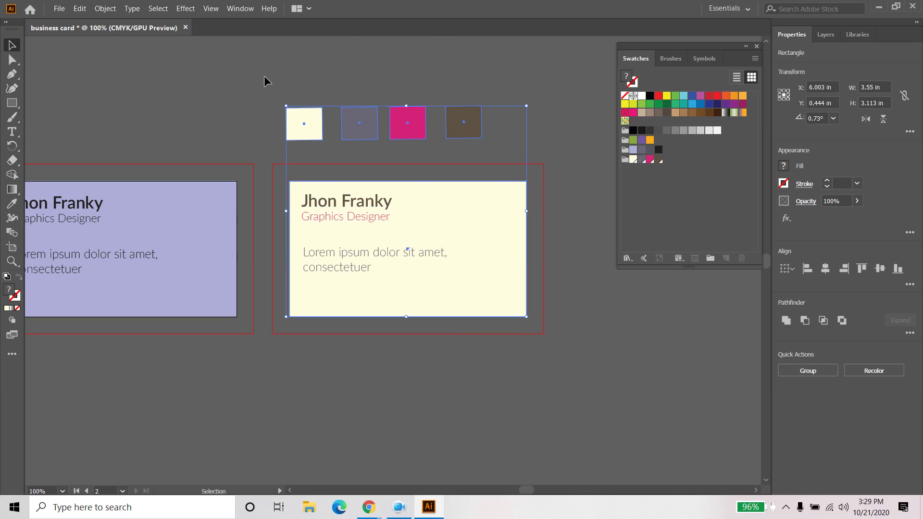
{"action": "left_click", "coordinate": [280, 84]}
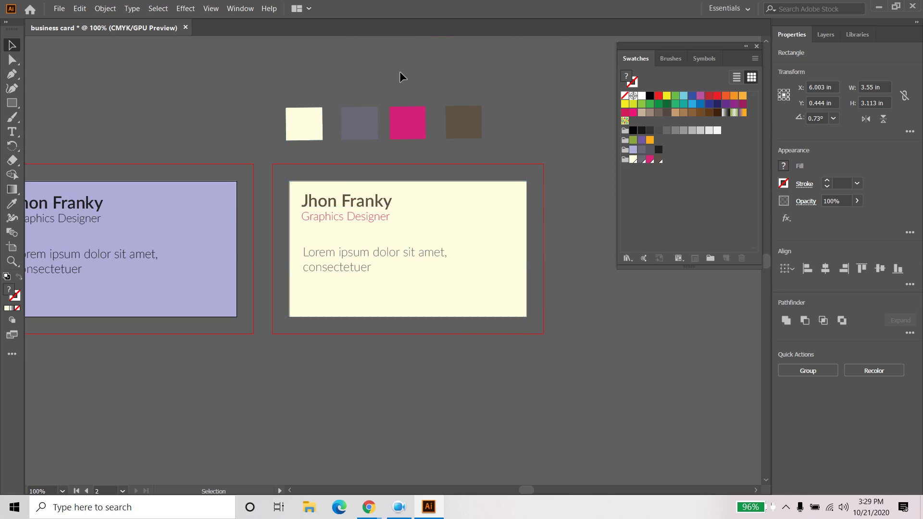
{"action": "left_click", "coordinate": [316, 140]}
{"action": "key", "text": "Delete"}
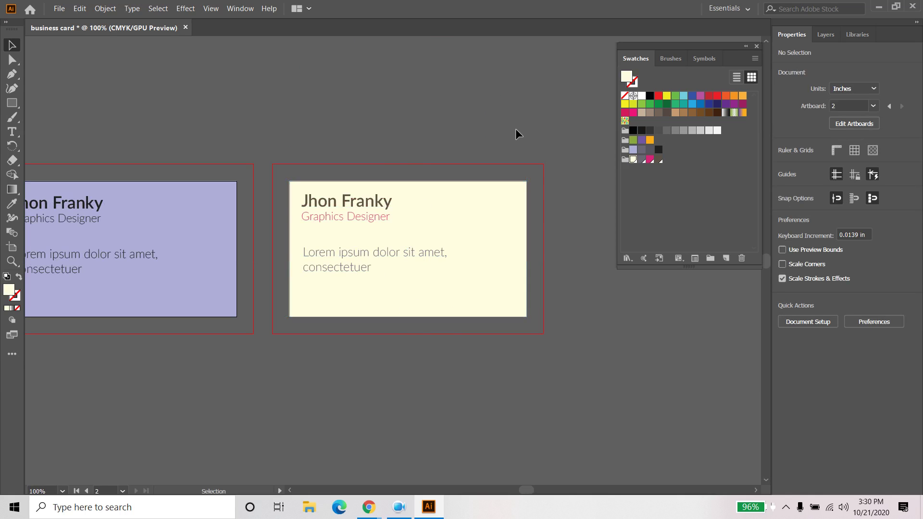
{"action": "left_click", "coordinate": [59, 8]}
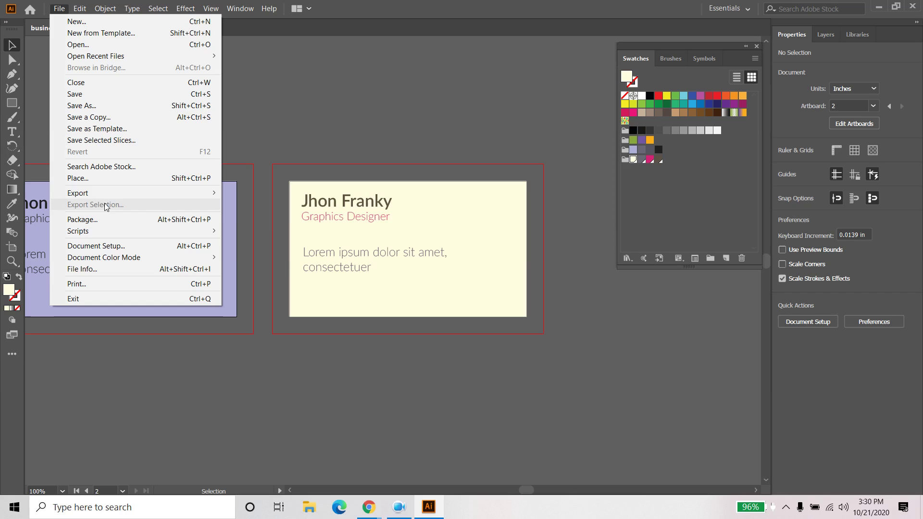
Step: Export artboards 1–2 to the Desktop as JPEGs named 'business card', accepting the JPEG options
{"action": "mouse_move", "coordinate": [78, 192]}
{"action": "left_click", "coordinate": [252, 204]}
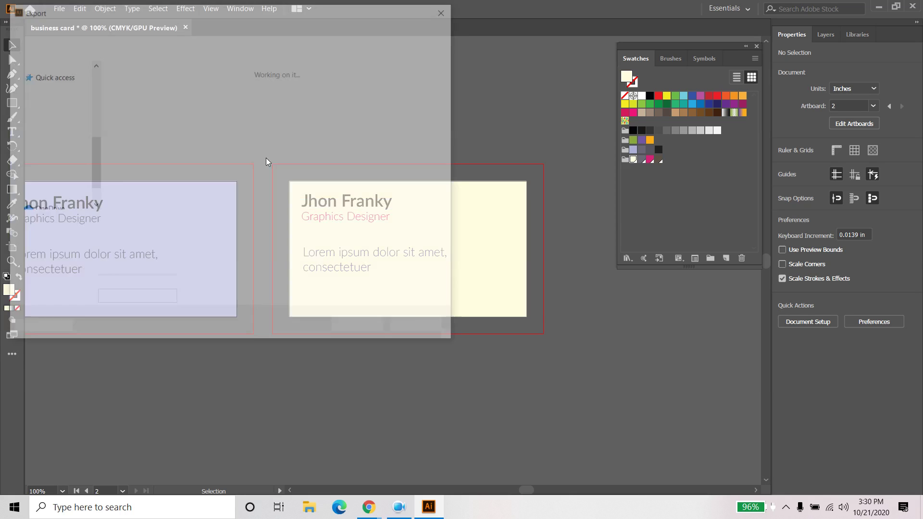
{"action": "left_click", "coordinate": [48, 66]}
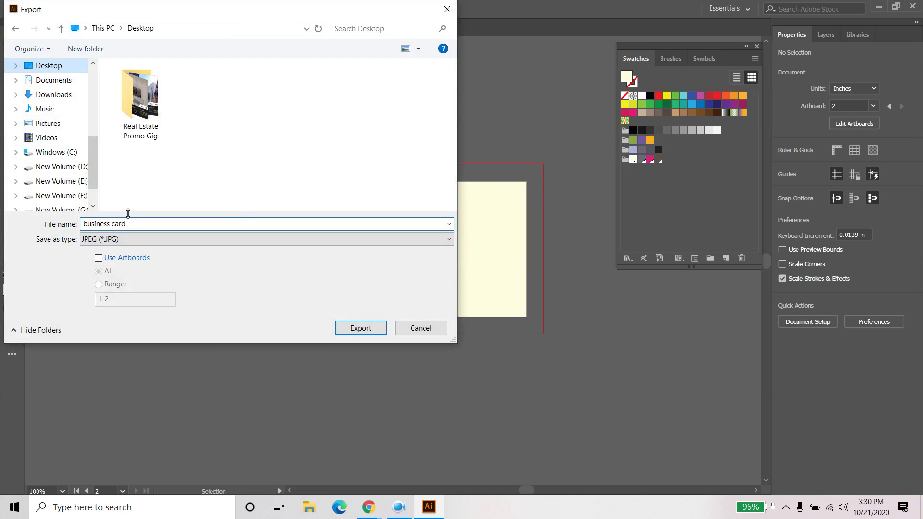
{"action": "left_click", "coordinate": [115, 260]}
{"action": "left_click", "coordinate": [110, 285]}
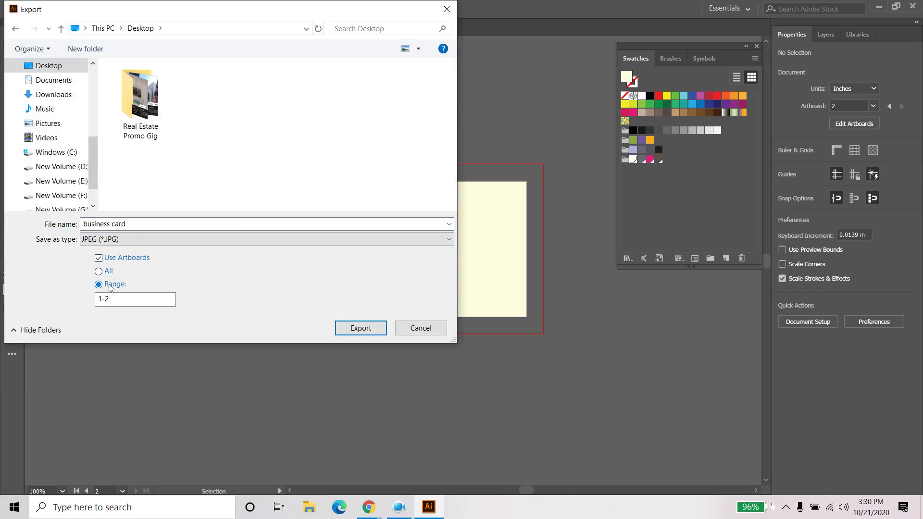
{"action": "left_click", "coordinate": [140, 225]}
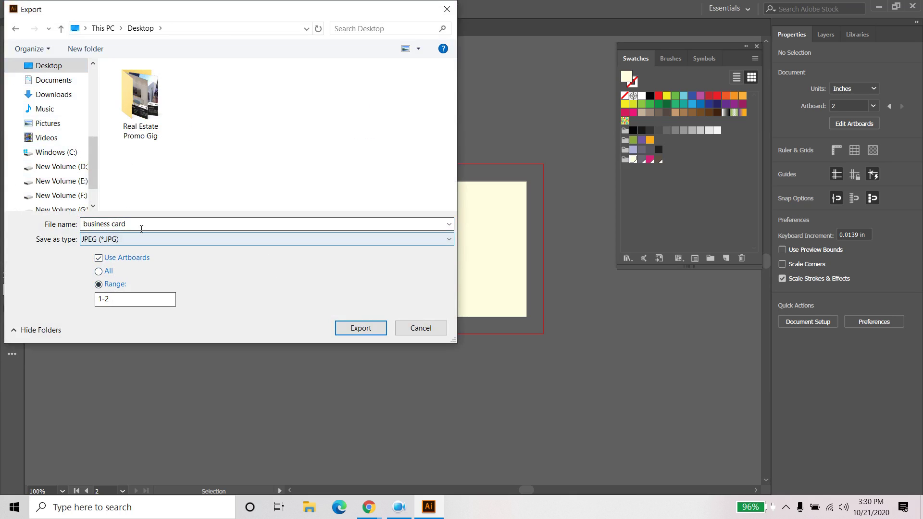
{"action": "key", "text": "ctrl+a"}
{"action": "left_click", "coordinate": [168, 224]}
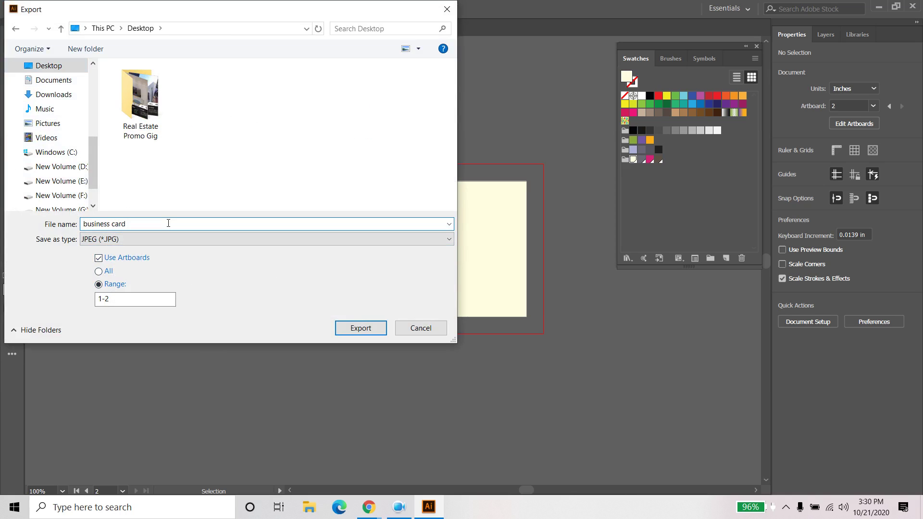
{"action": "key", "text": "Return"}
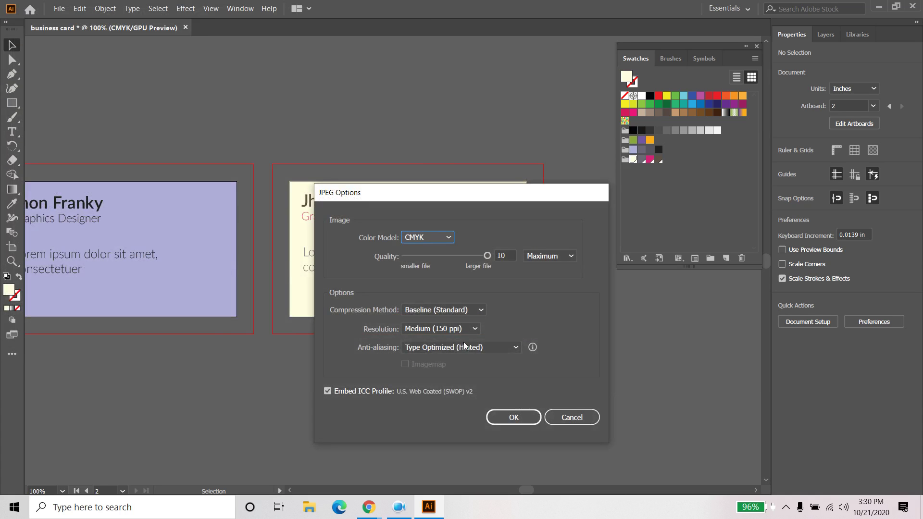
{"action": "left_click", "coordinate": [513, 418]}
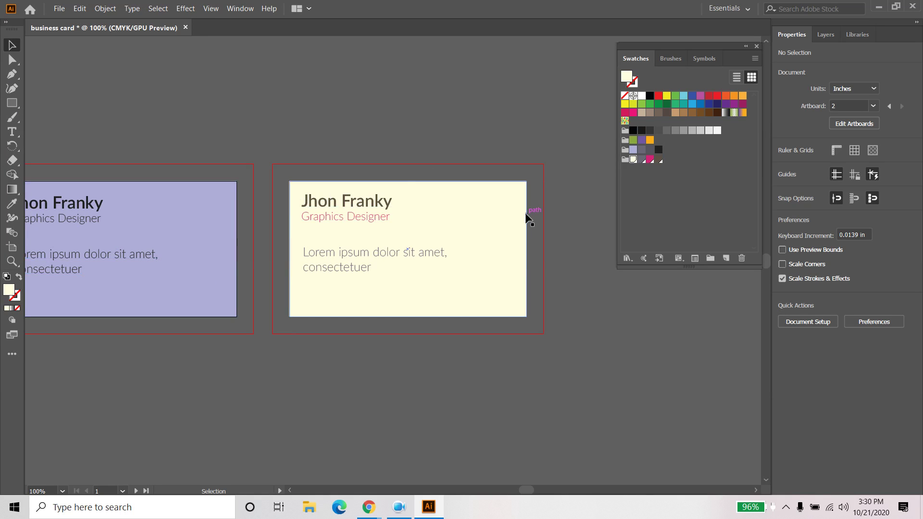
{"action": "left_click", "coordinate": [503, 216]}
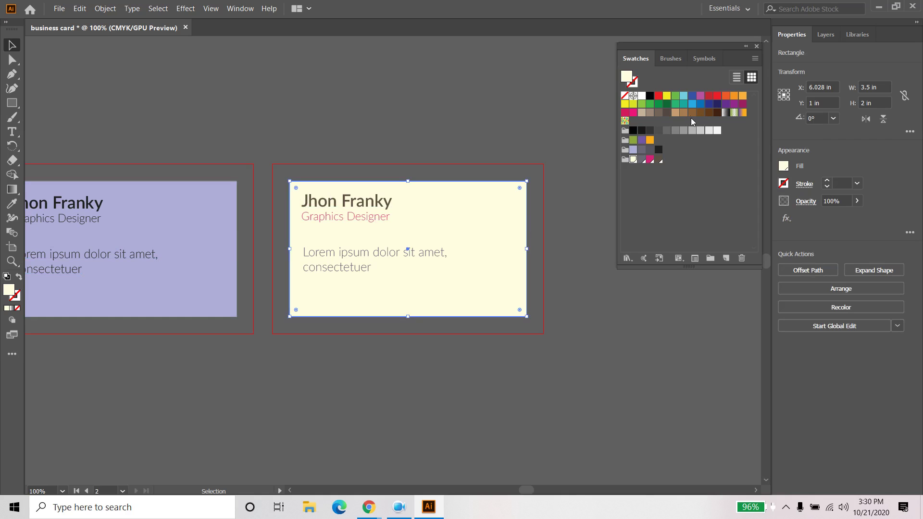
{"action": "left_click", "coordinate": [537, 110]}
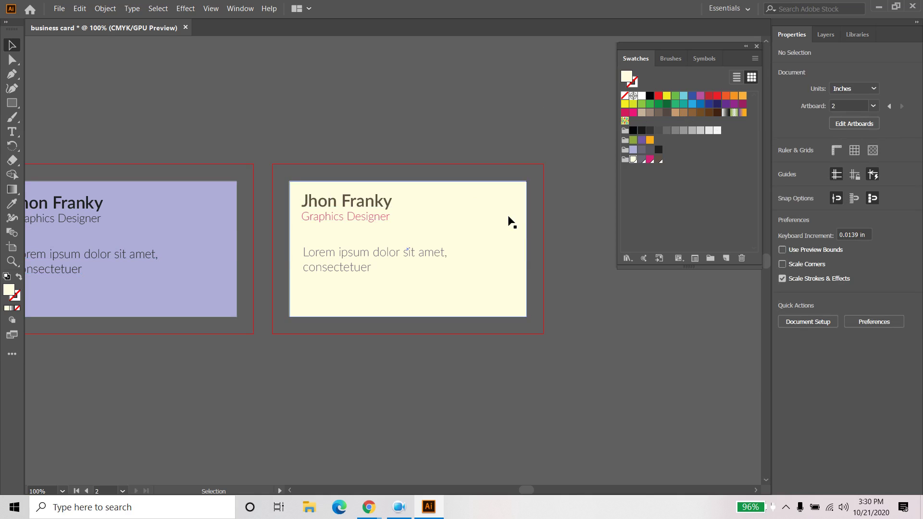
{"action": "left_click", "coordinate": [517, 241]}
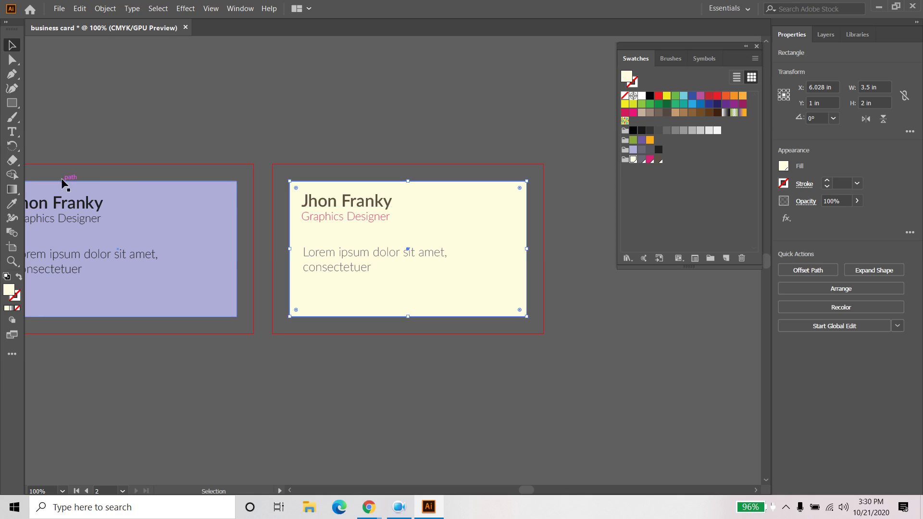
{"action": "left_click", "coordinate": [12, 189]}
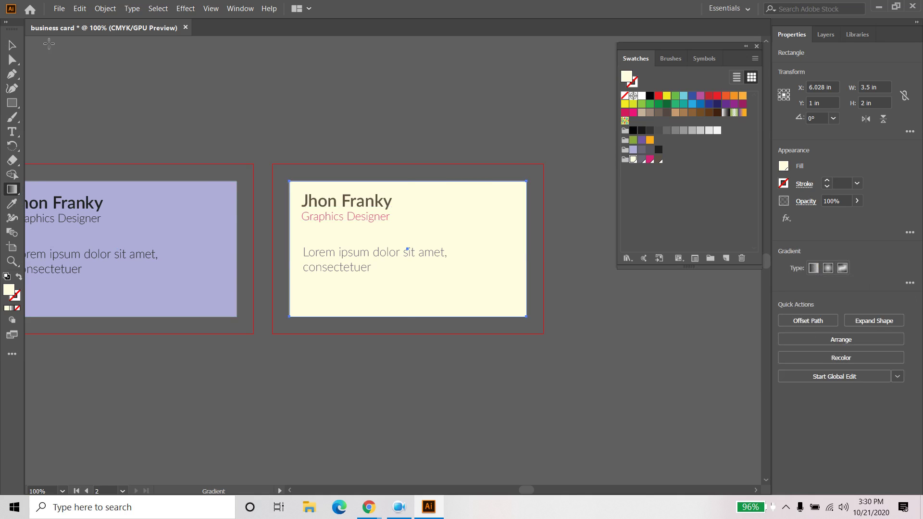
{"action": "key", "text": "v"}
{"action": "left_click", "coordinate": [548, 180]}
{"action": "left_click", "coordinate": [512, 262]}
{"action": "left_click", "coordinate": [562, 132]}
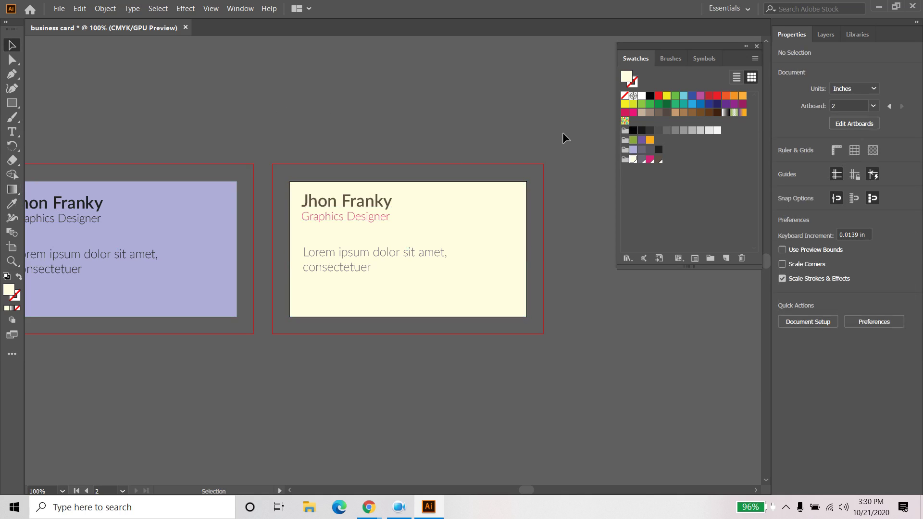
Step: Adjust the cream background swatch's CMYK values to a light pink with Preview on
{"action": "double_click", "coordinate": [633, 160]}
{"action": "mouse_move", "coordinate": [692, 267]}
{"action": "left_mouse_down"}
{"action": "mouse_move", "coordinate": [716, 268]}
{"action": "mouse_move", "coordinate": [698, 276]}
{"action": "left_mouse_up"}
{"action": "left_click", "coordinate": [673, 374]}
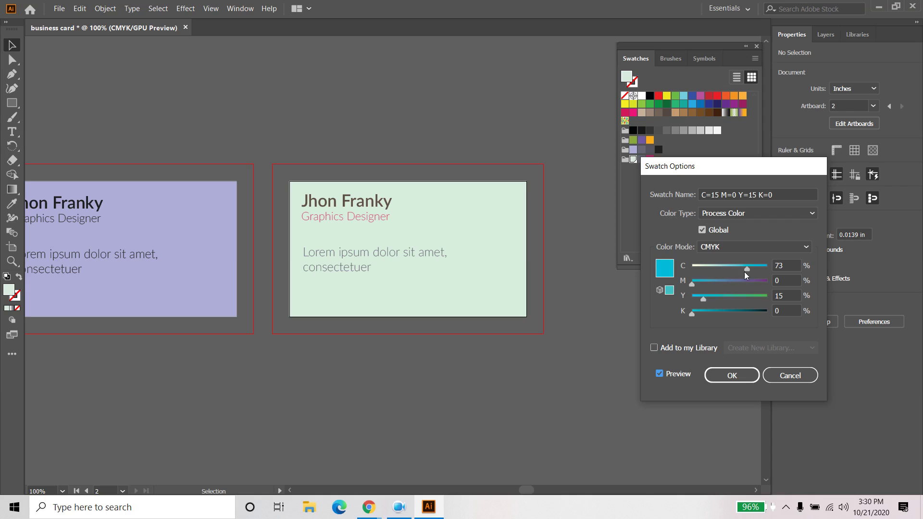
{"action": "mouse_move", "coordinate": [691, 284]}
{"action": "left_mouse_down"}
{"action": "mouse_move", "coordinate": [710, 284]}
{"action": "mouse_move", "coordinate": [690, 272]}
{"action": "mouse_move", "coordinate": [701, 284]}
{"action": "left_mouse_up"}
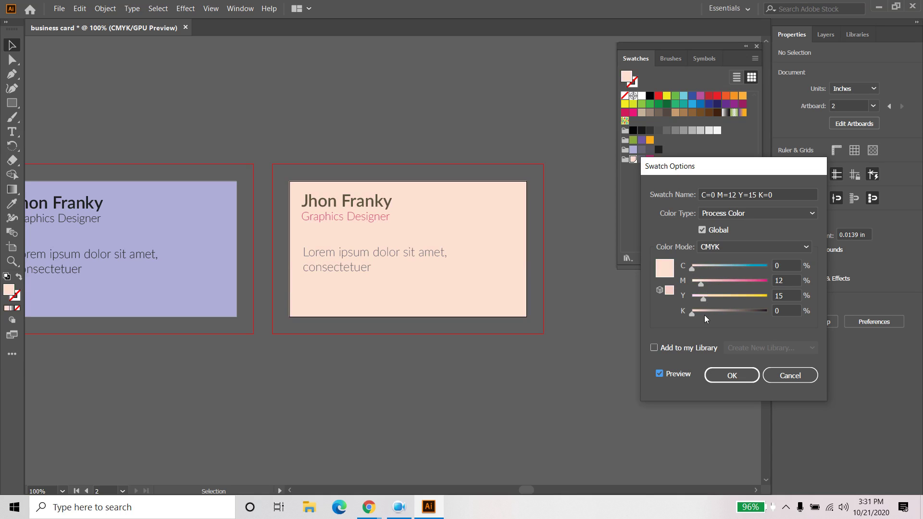
{"action": "mouse_move", "coordinate": [701, 298]}
{"action": "left_mouse_down"}
{"action": "mouse_move", "coordinate": [690, 298]}
{"action": "mouse_move", "coordinate": [722, 285]}
{"action": "left_mouse_up"}
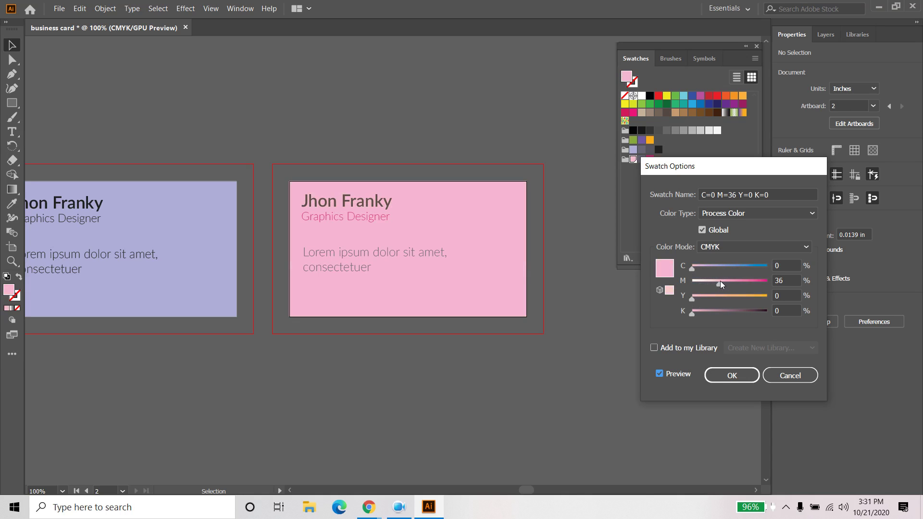
{"action": "left_click_drag", "start_coordinate": [718, 286], "coordinate": [711, 286]}
{"action": "left_click", "coordinate": [731, 375]}
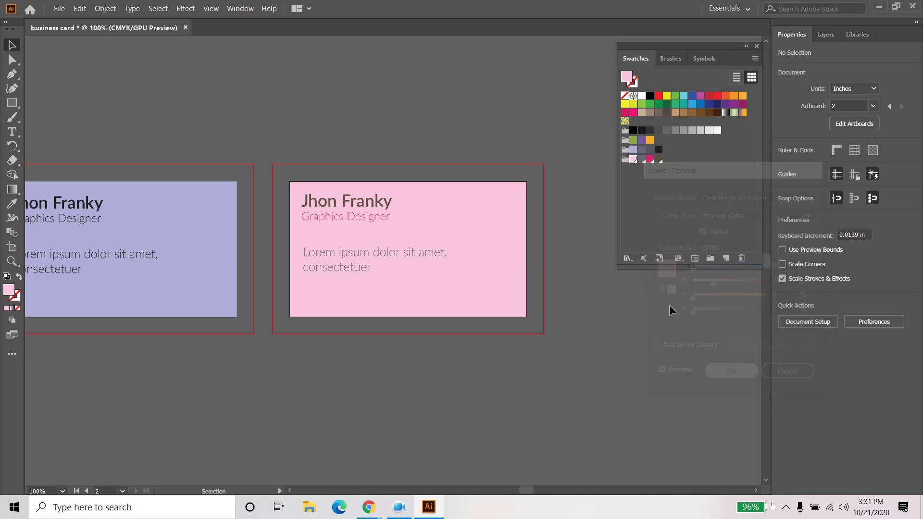
Step: Change the magenta title swatch to grey C4 M0 Y0 K71
{"action": "left_click", "coordinate": [650, 159]}
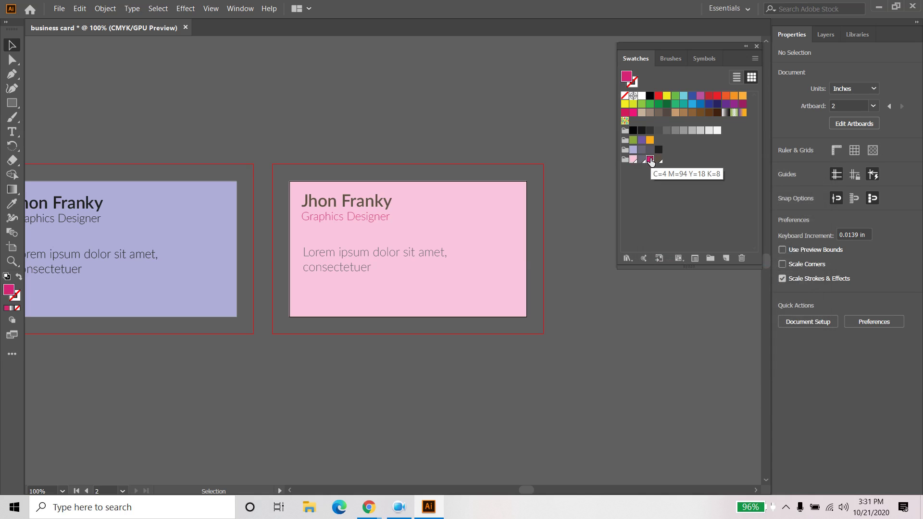
{"action": "double_click", "coordinate": [650, 160]}
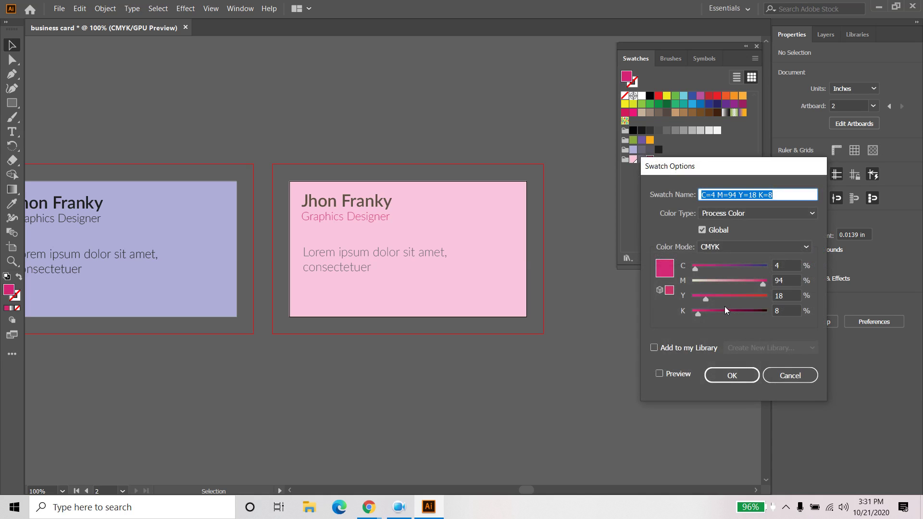
{"action": "left_click_drag", "start_coordinate": [698, 312], "coordinate": [758, 308]}
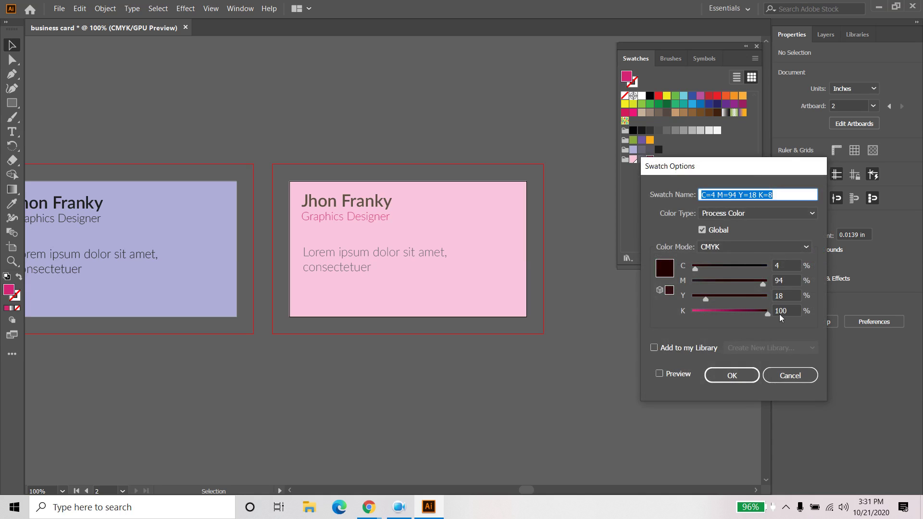
{"action": "left_click_drag", "start_coordinate": [706, 298], "coordinate": [691, 299]}
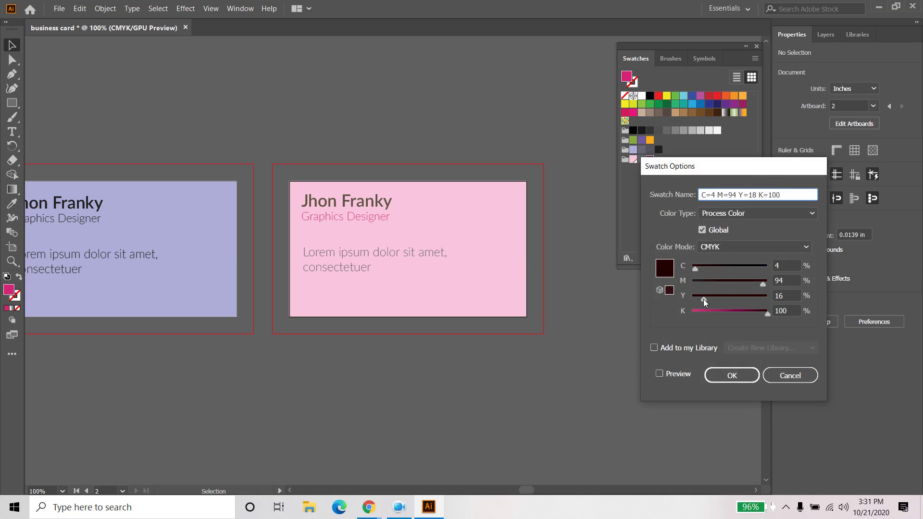
{"action": "left_click_drag", "start_coordinate": [764, 288], "coordinate": [645, 289]}
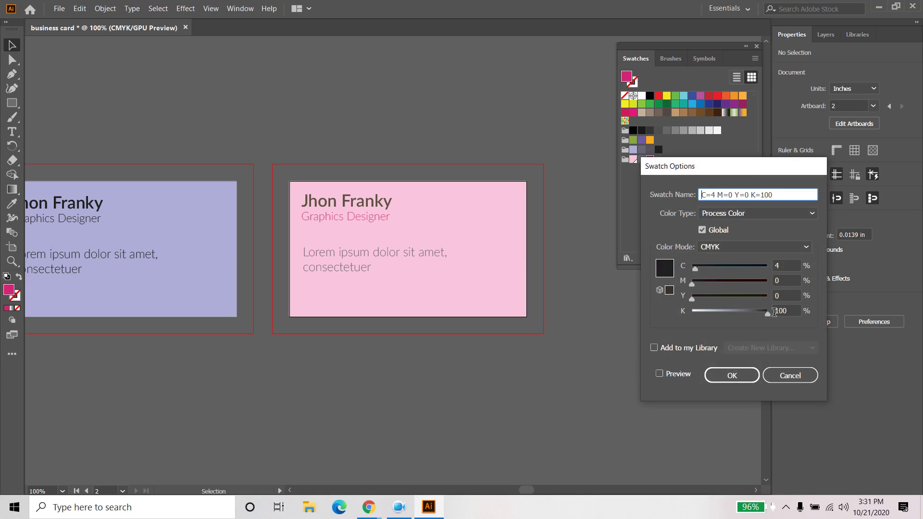
{"action": "left_click_drag", "start_coordinate": [769, 313], "coordinate": [748, 319]}
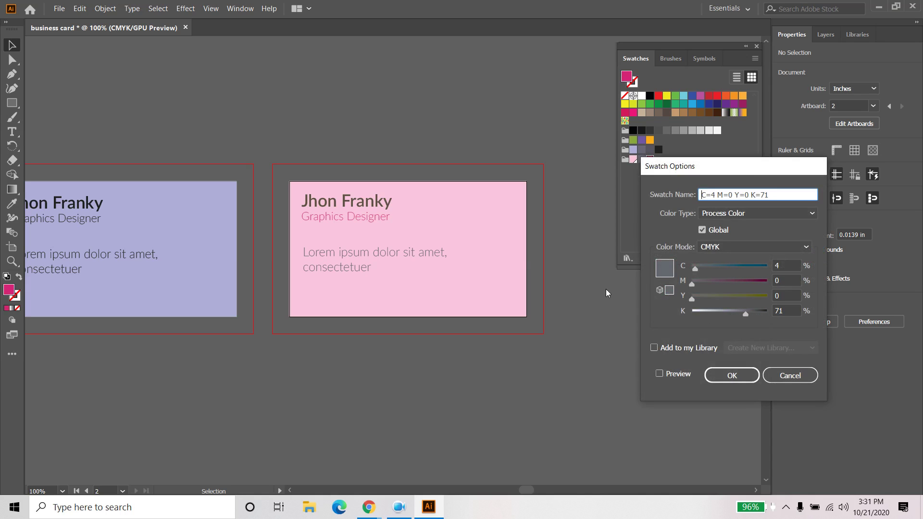
{"action": "left_click", "coordinate": [729, 376]}
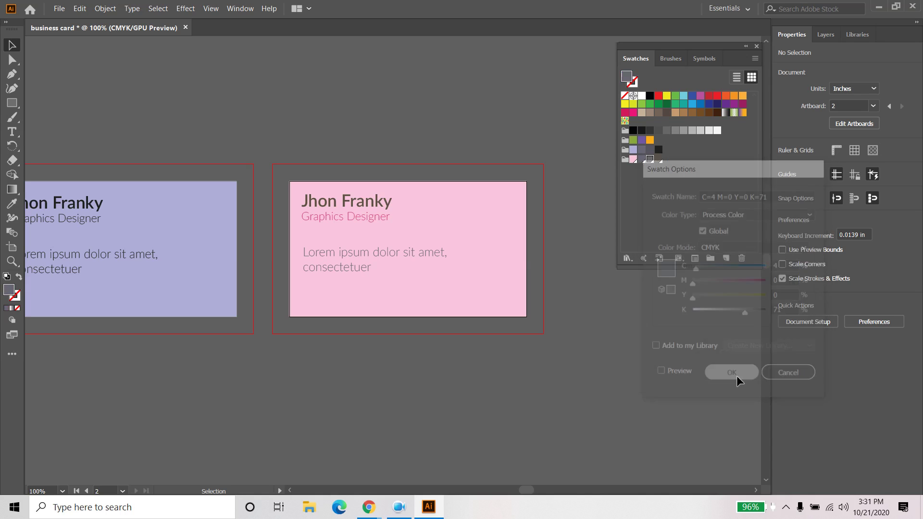
Step: Click through the cards' text blocks and backgrounds to check their fills
{"action": "left_click", "coordinate": [381, 259]}
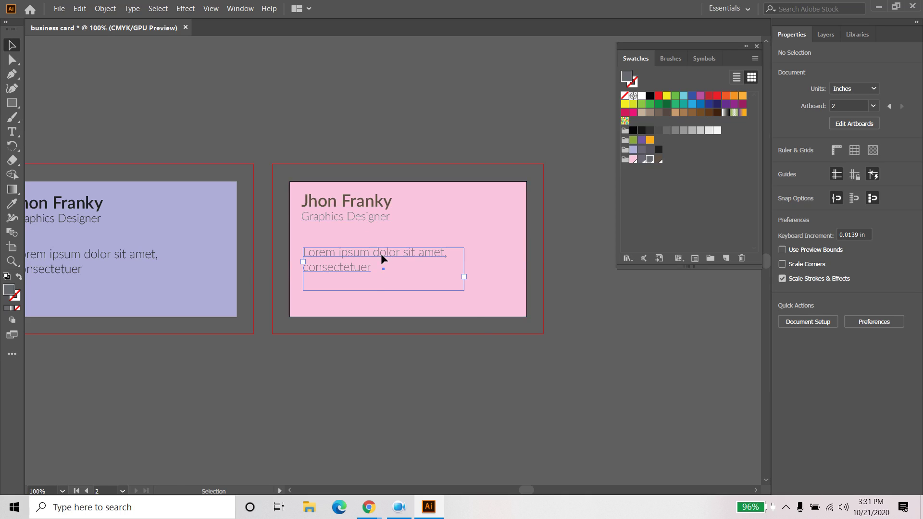
{"action": "left_click", "coordinate": [562, 363]}
{"action": "left_click", "coordinate": [415, 259]}
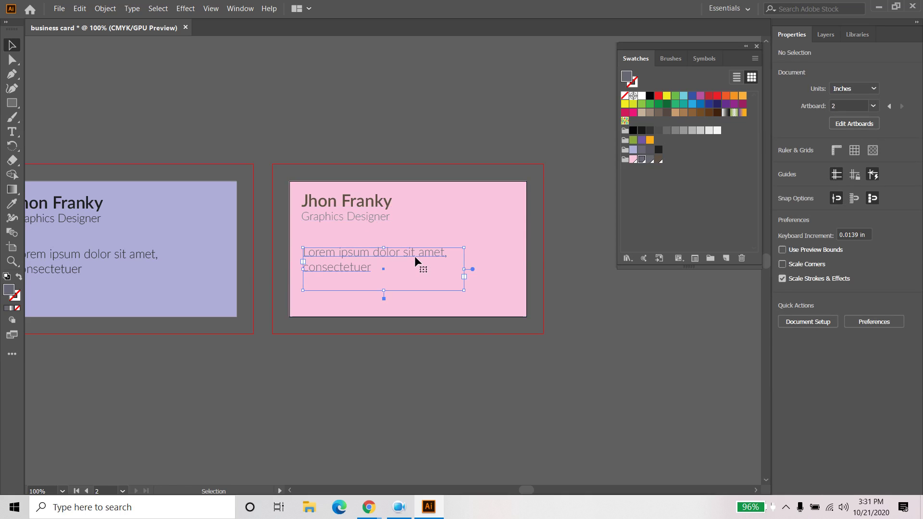
{"action": "left_click", "coordinate": [347, 219]}
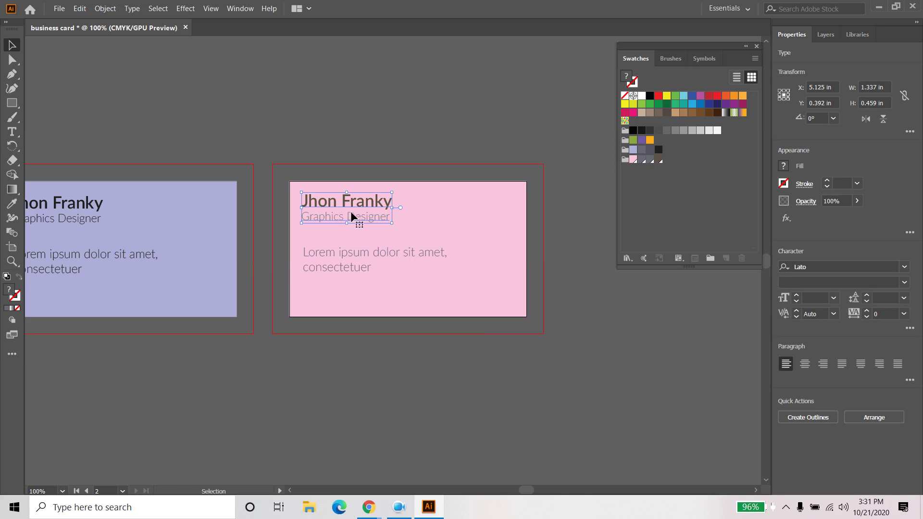
{"action": "left_click", "coordinate": [403, 258]}
{"action": "left_click", "coordinate": [509, 210]}
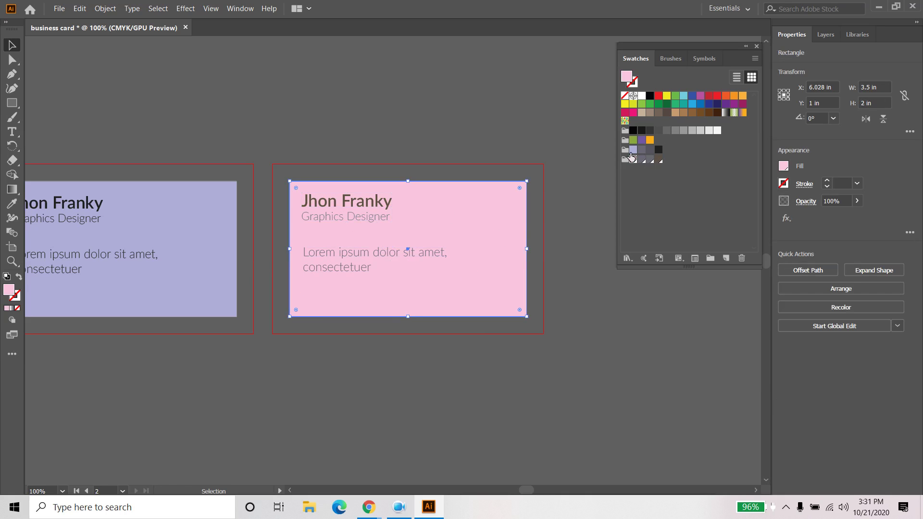
{"action": "left_click", "coordinate": [530, 130]}
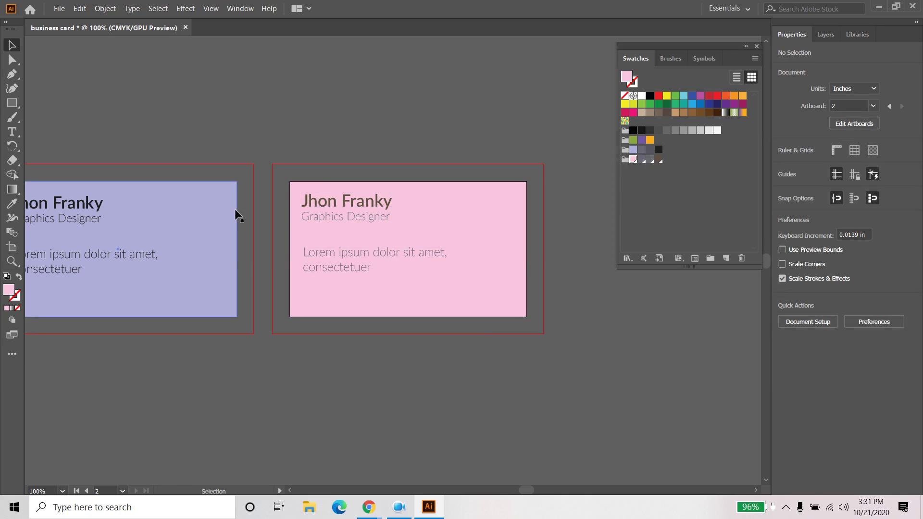
{"action": "left_click", "coordinate": [201, 221]}
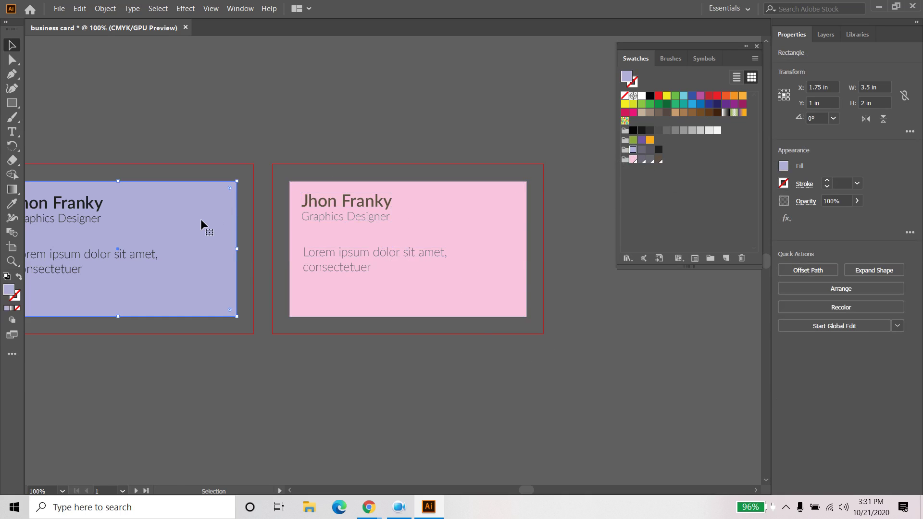
{"action": "left_click", "coordinate": [354, 148]}
{"action": "left_click", "coordinate": [191, 208]}
{"action": "left_click", "coordinate": [354, 137]}
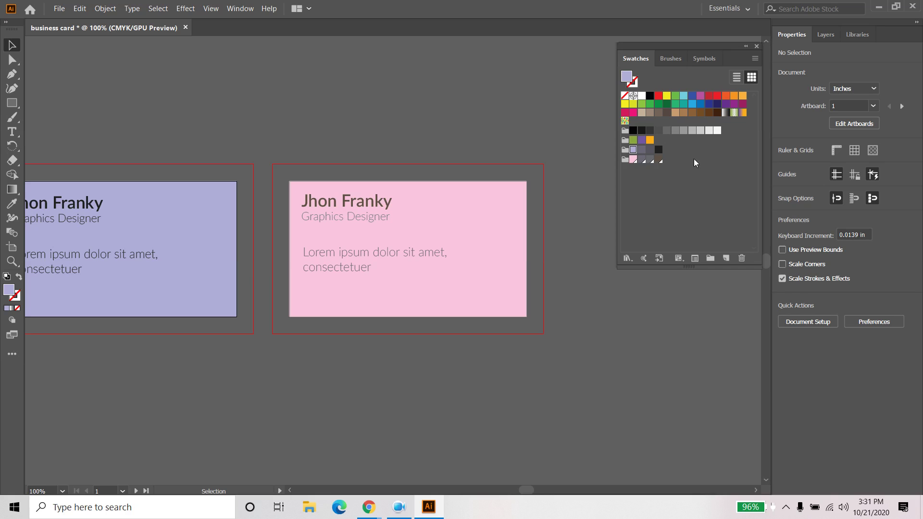
Step: Change the dark brown name swatch to deep purple C72 M100 Y9 K76
{"action": "double_click", "coordinate": [633, 160]}
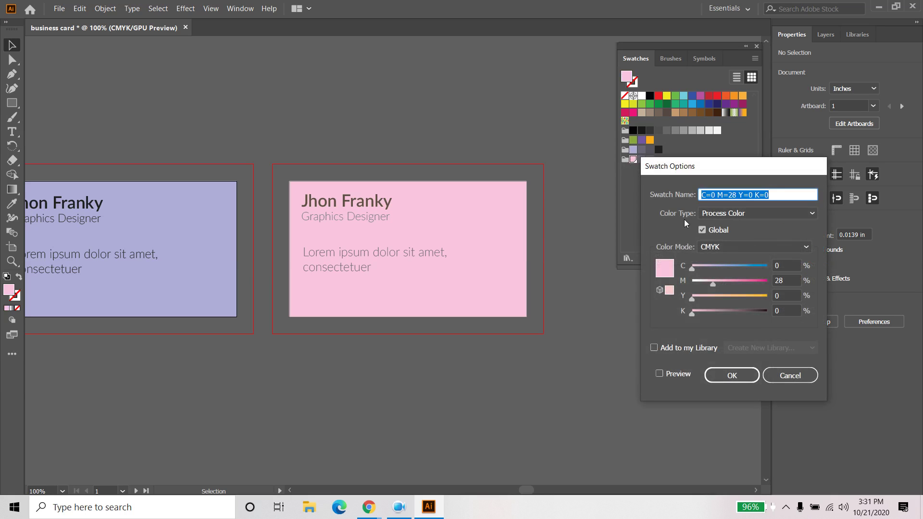
{"action": "left_click", "coordinate": [795, 378]}
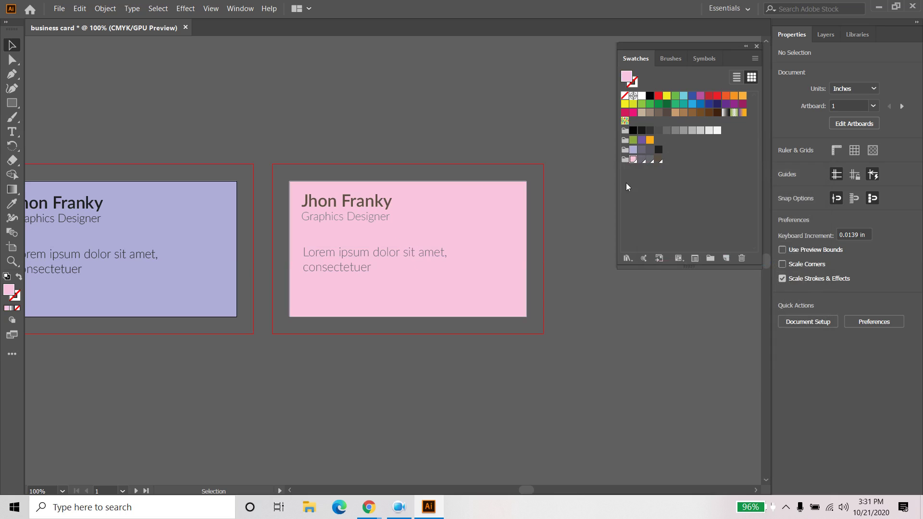
{"action": "double_click", "coordinate": [657, 162]}
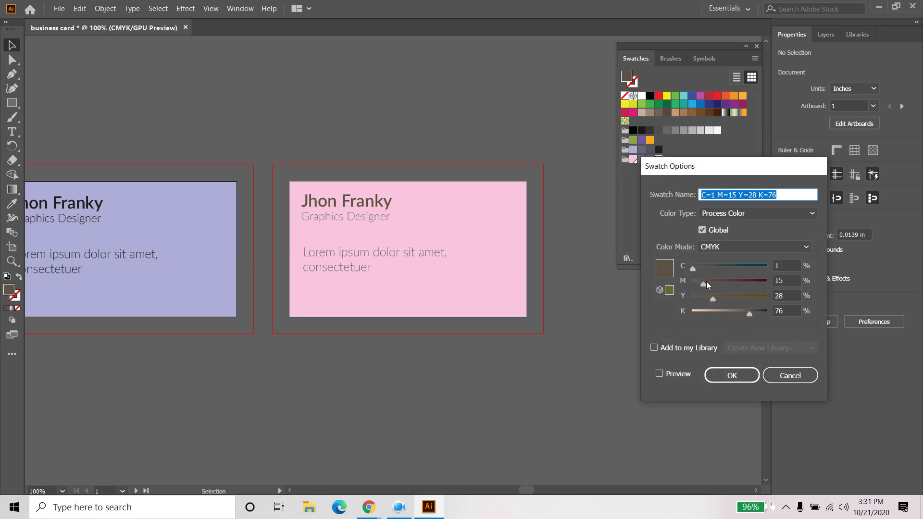
{"action": "left_click_drag", "start_coordinate": [705, 281], "coordinate": [772, 284]}
{"action": "mouse_move", "coordinate": [715, 299]}
{"action": "left_mouse_down"}
{"action": "mouse_move", "coordinate": [700, 297]}
{"action": "mouse_move", "coordinate": [747, 270]}
{"action": "left_mouse_up"}
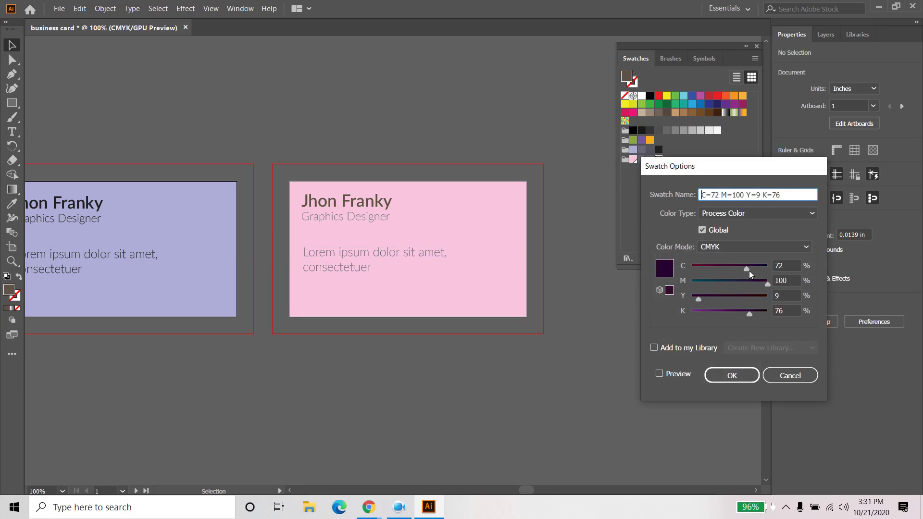
{"action": "left_click", "coordinate": [732, 375]}
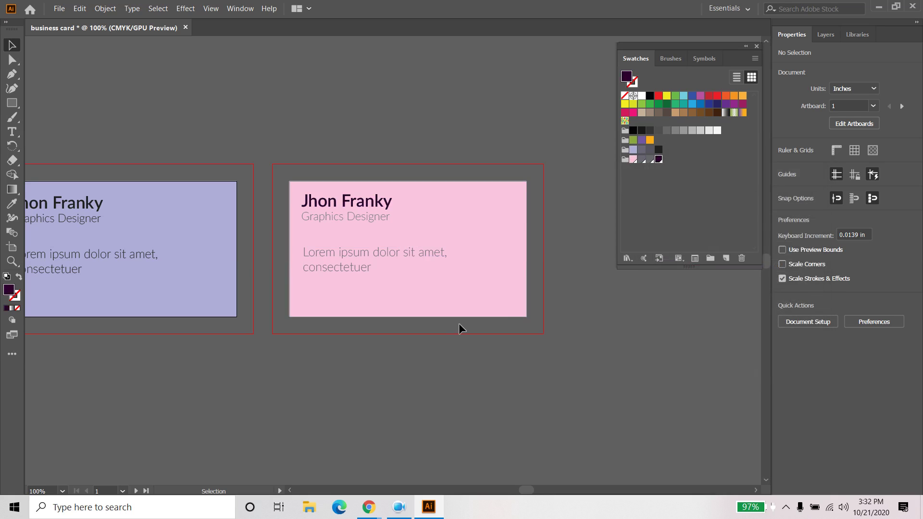
Step: Export both artboards as separate JPEGs named 'business card 2' to the Desktop
{"action": "left_click", "coordinate": [59, 8]}
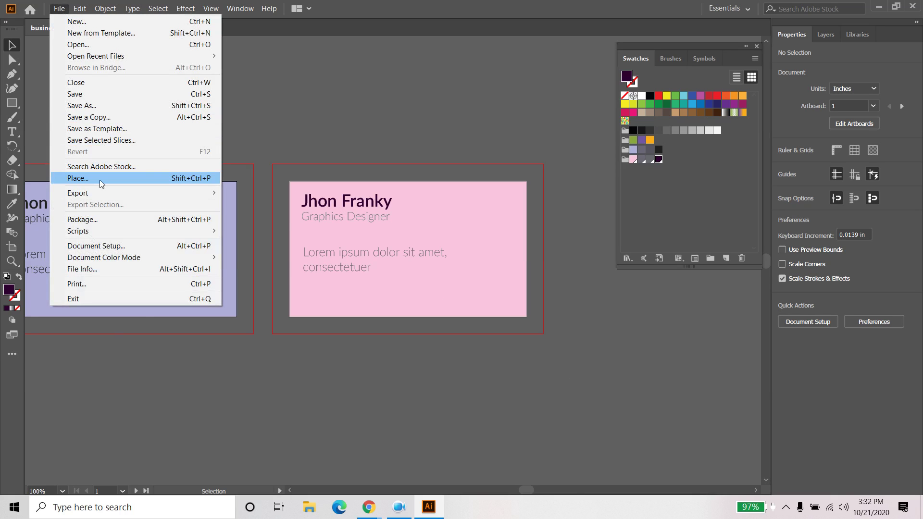
{"action": "mouse_move", "coordinate": [78, 192]}
{"action": "left_click", "coordinate": [311, 204]}
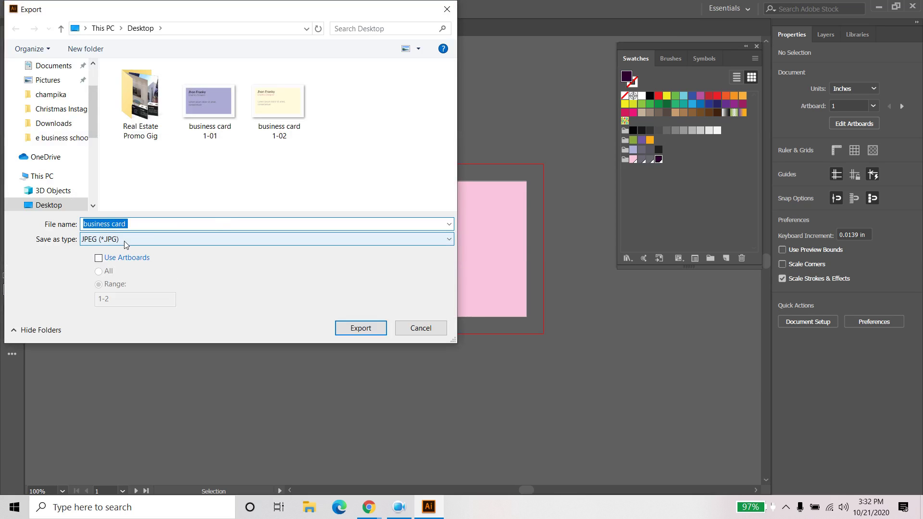
{"action": "left_click", "coordinate": [163, 220]}
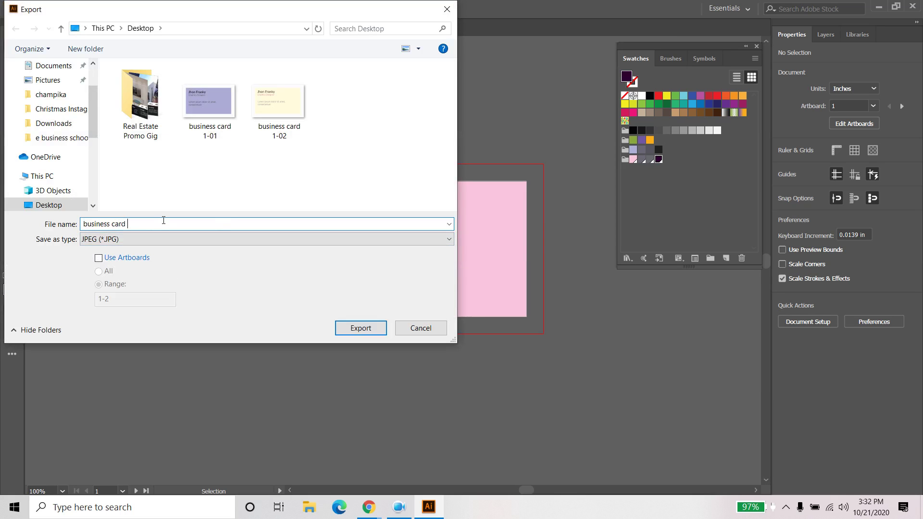
{"action": "type", "text": "2"}
{"action": "left_click", "coordinate": [138, 256]}
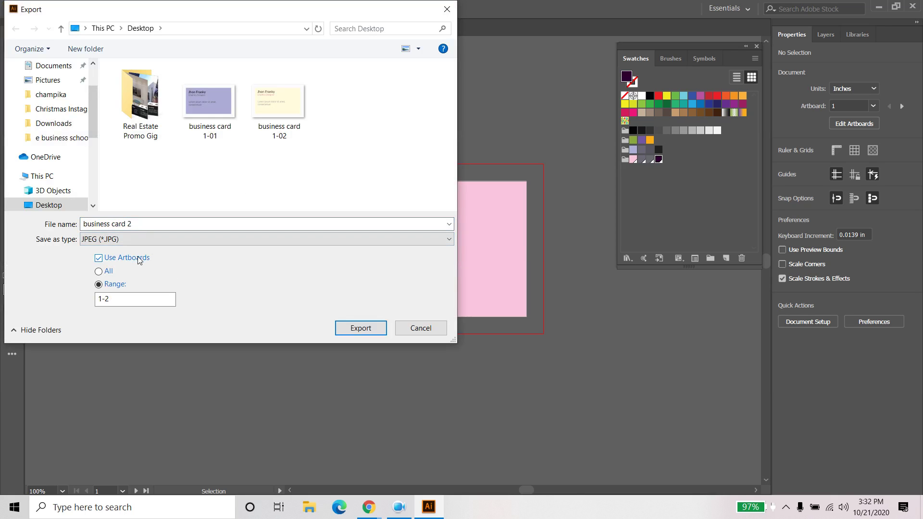
{"action": "left_click", "coordinate": [375, 328]}
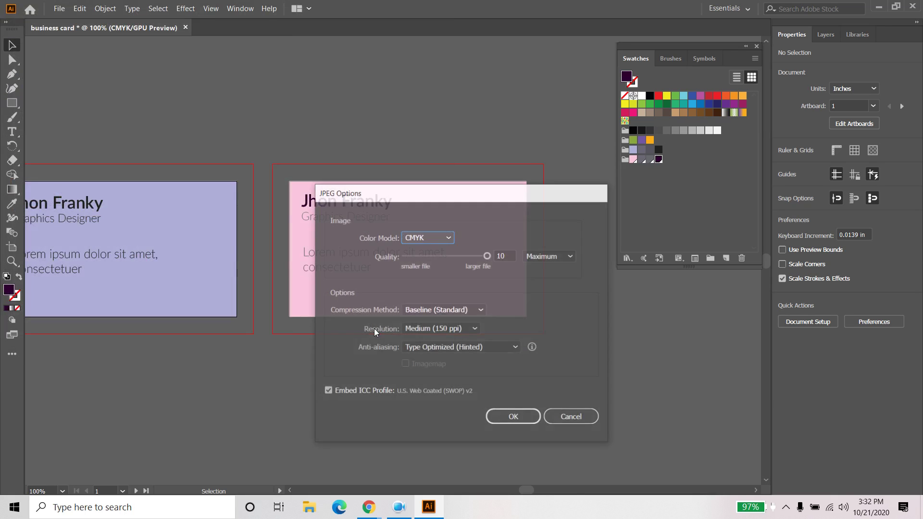
{"action": "left_click", "coordinate": [512, 418]}
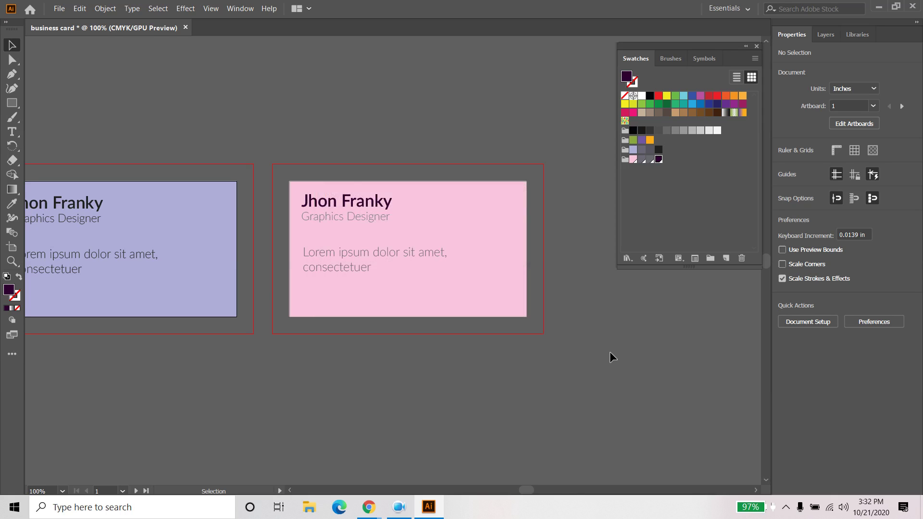
{"action": "left_click", "coordinate": [500, 248]}
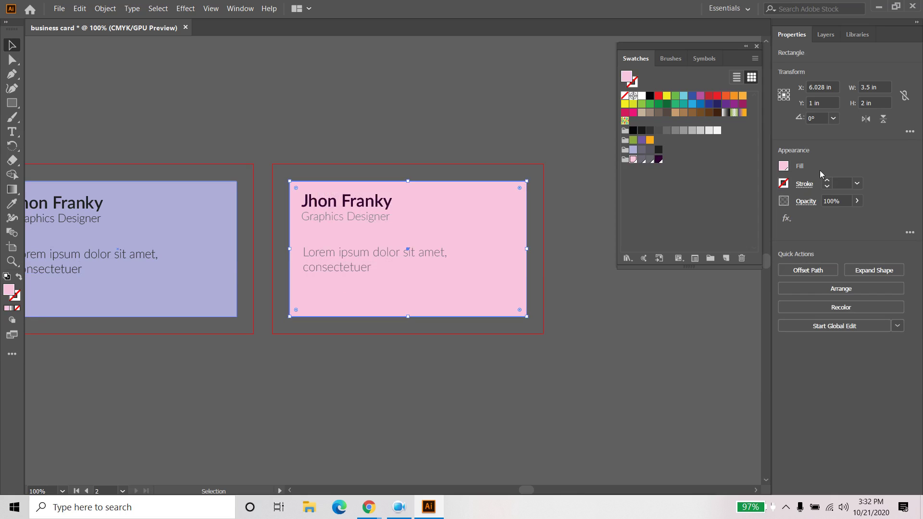
Step: Fill the card background with a yellow gradient from the Brights swatch library
{"action": "left_click", "coordinate": [786, 166]}
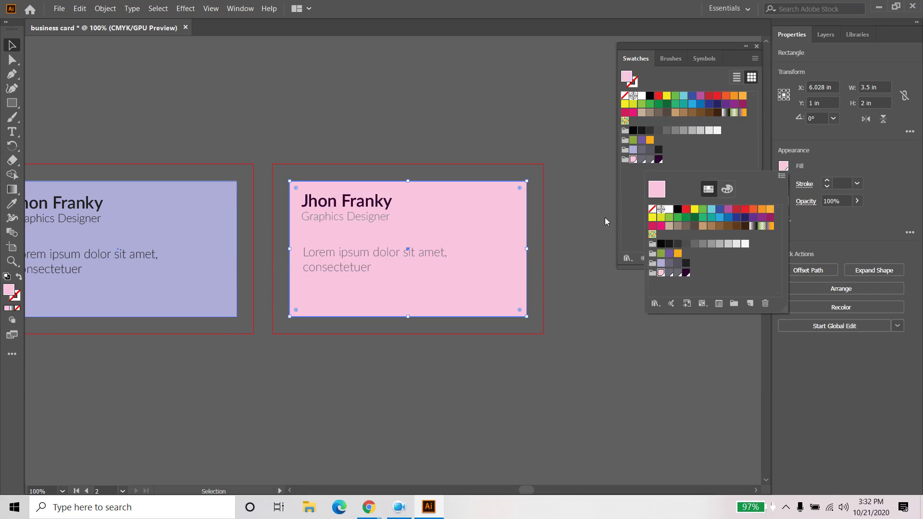
{"action": "left_click", "coordinate": [655, 303]}
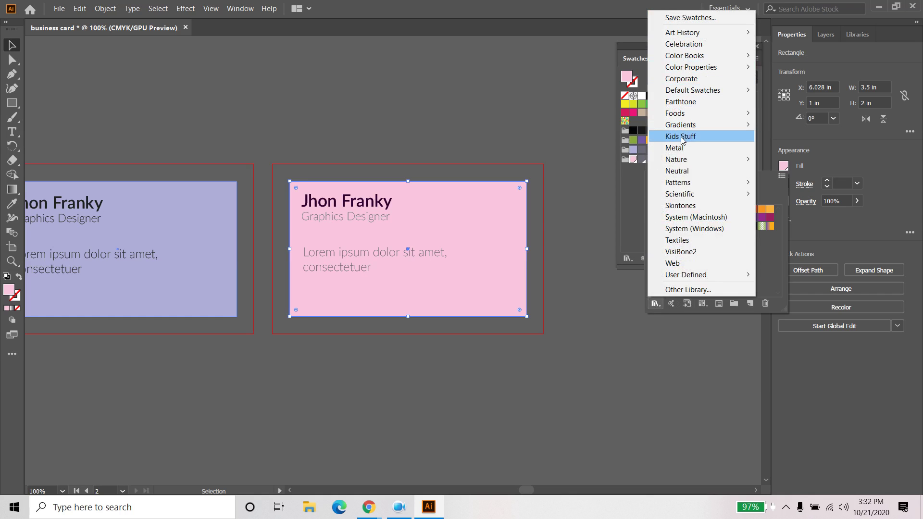
{"action": "mouse_move", "coordinate": [681, 125]}
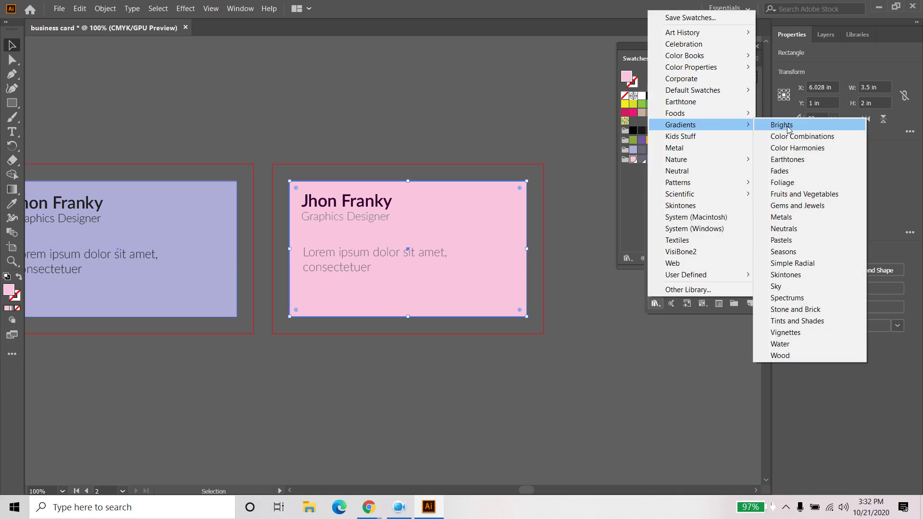
{"action": "left_click", "coordinate": [784, 125]}
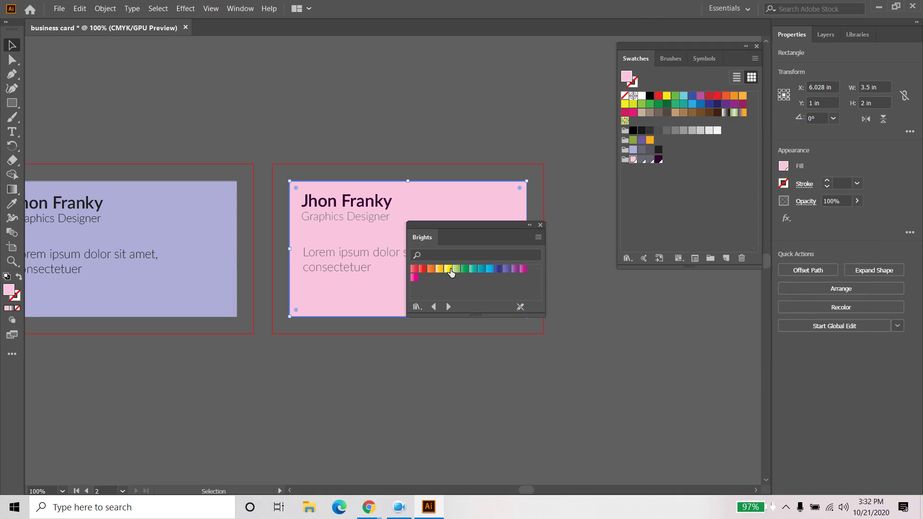
{"action": "left_click", "coordinate": [451, 272]}
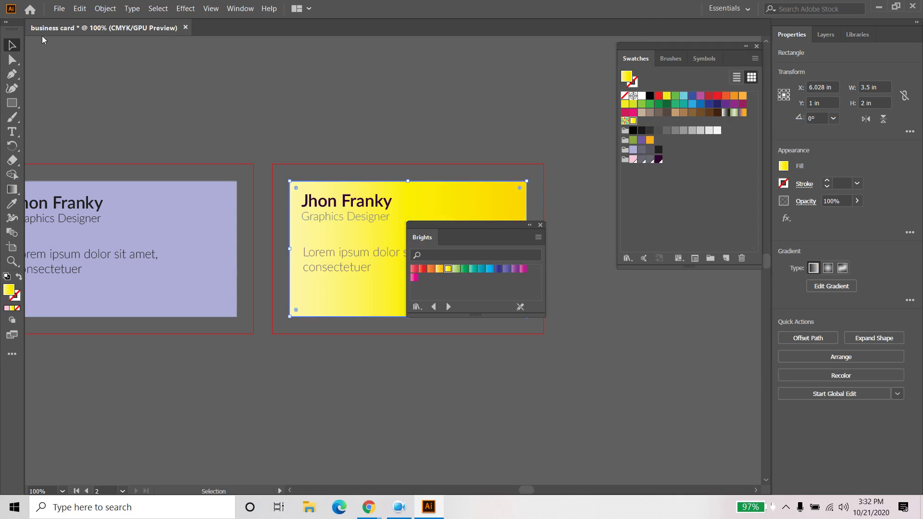
{"action": "left_click", "coordinate": [550, 150]}
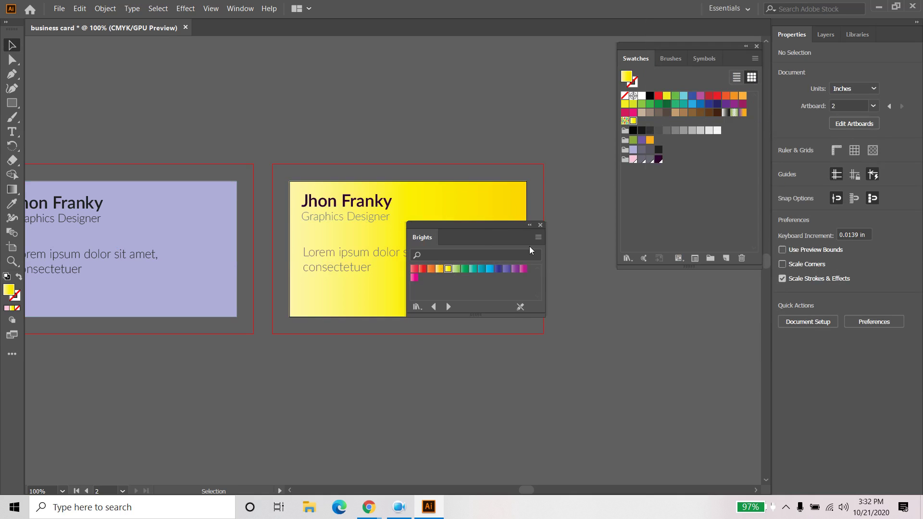
{"action": "left_click", "coordinate": [540, 225]}
{"action": "left_click", "coordinate": [485, 221]}
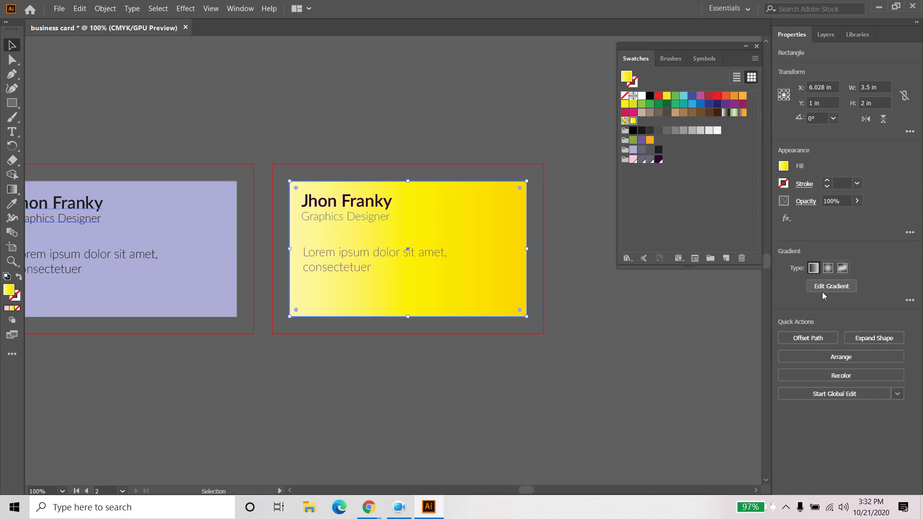
Step: Remove the gradient's middle colour stop, leaving just two stops
{"action": "left_click", "coordinate": [820, 287]}
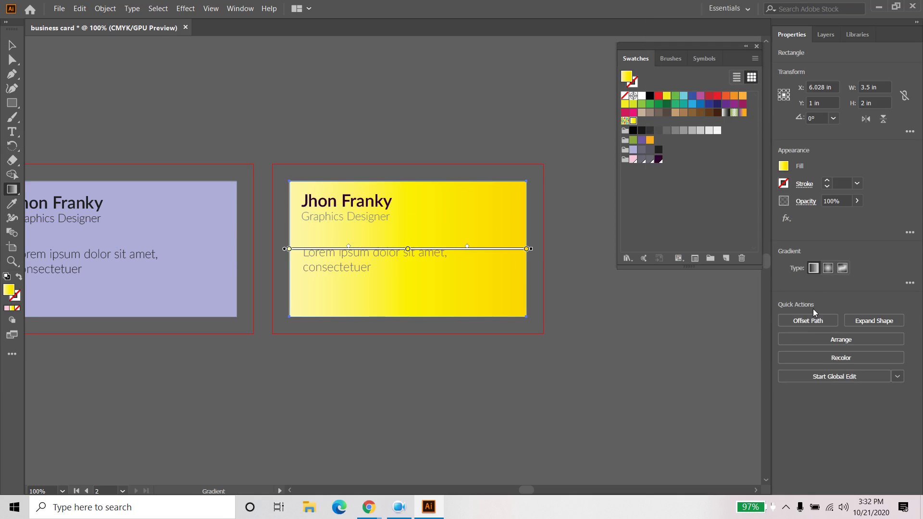
{"action": "left_click", "coordinate": [910, 282]}
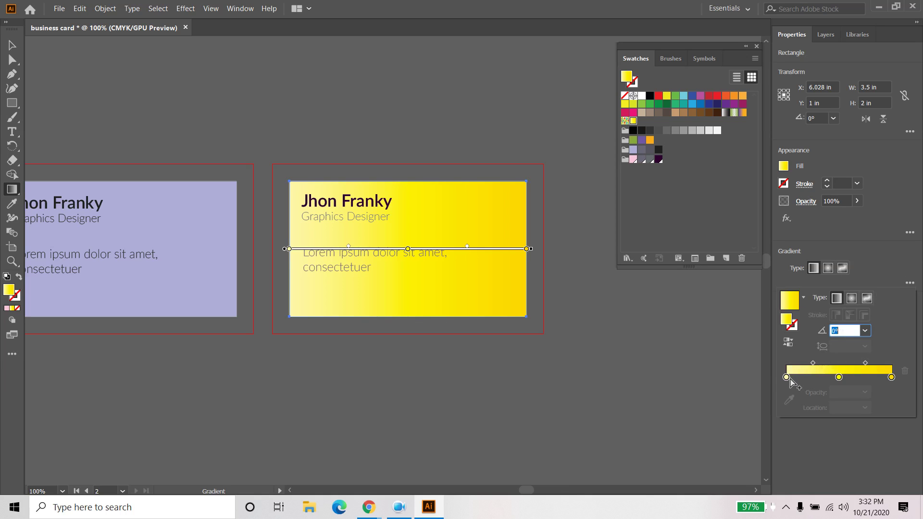
{"action": "left_click", "coordinate": [839, 378]}
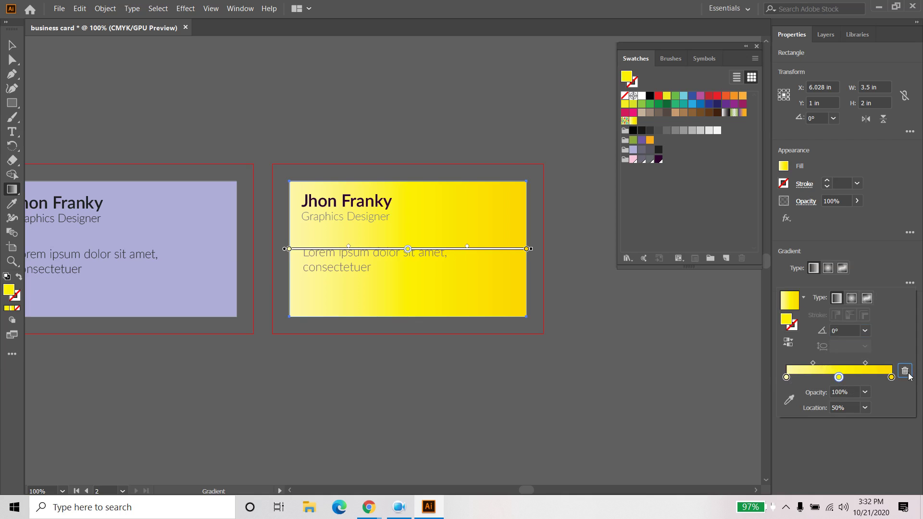
{"action": "left_click_drag", "start_coordinate": [838, 377], "coordinate": [790, 378]}
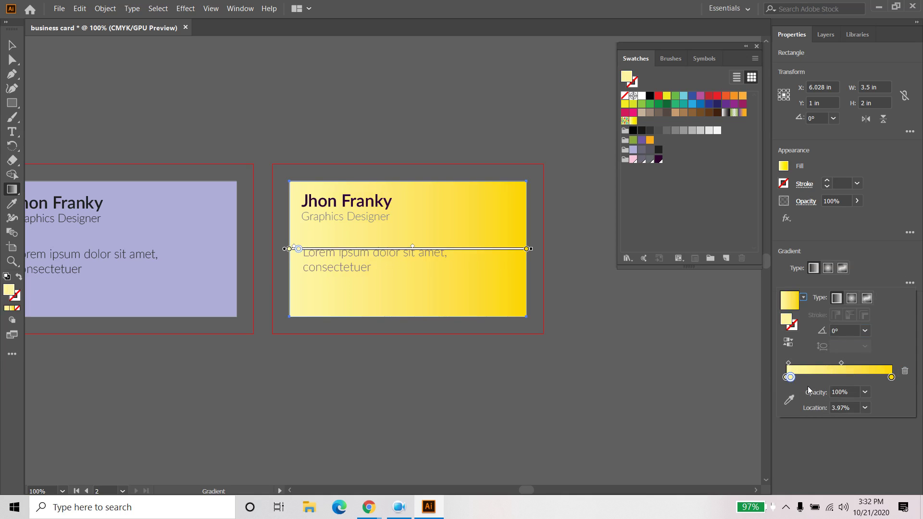
{"action": "key", "text": "Escape"}
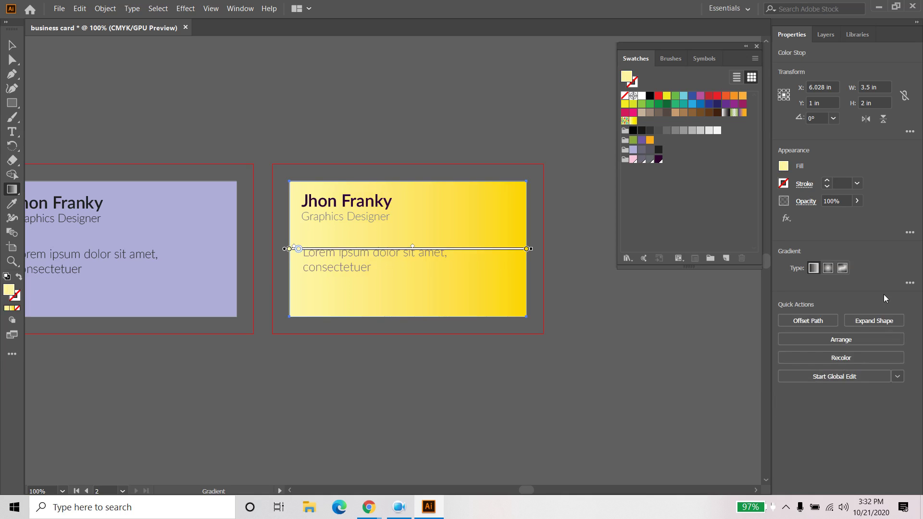
{"action": "left_click", "coordinate": [910, 283]}
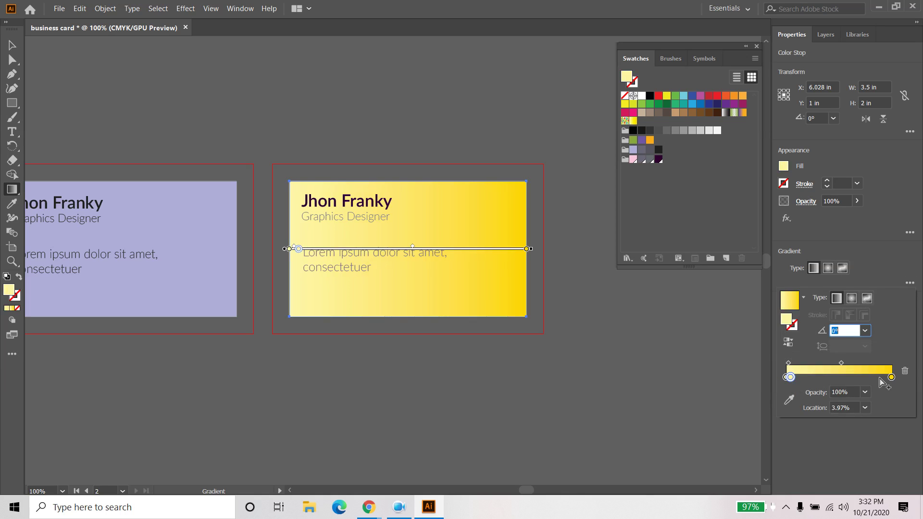
{"action": "left_click", "coordinate": [905, 370]}
{"action": "left_click", "coordinate": [786, 377]}
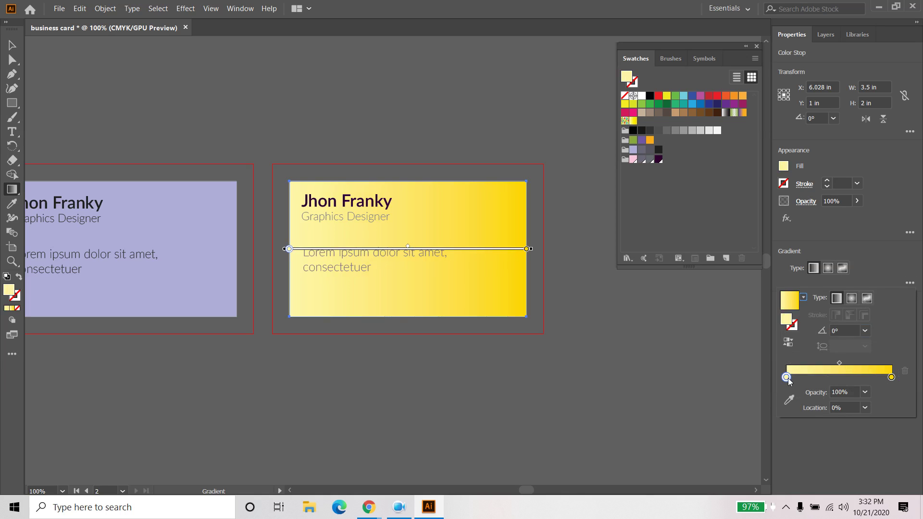
Step: Set the gradient's left stop to light pink and right stop to dark purple
{"action": "left_click", "coordinate": [633, 160]}
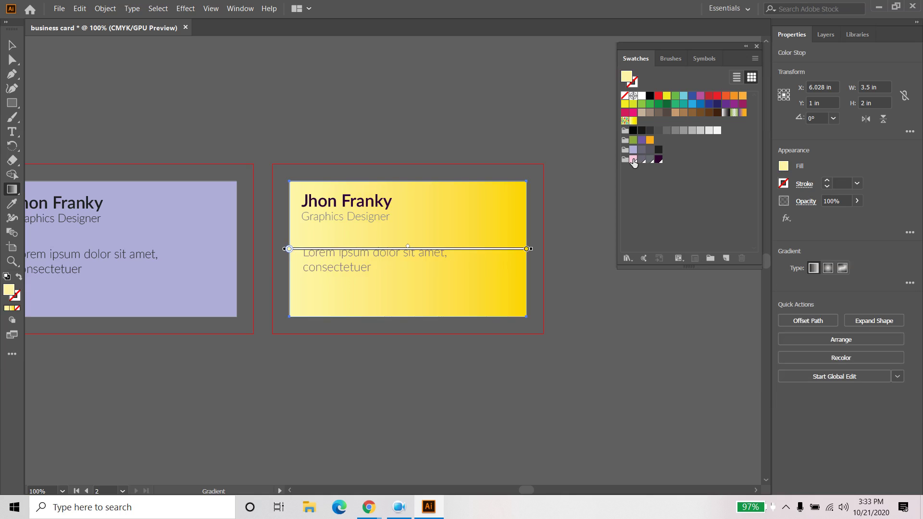
{"action": "left_click", "coordinate": [910, 283]}
{"action": "left_click", "coordinate": [891, 377]}
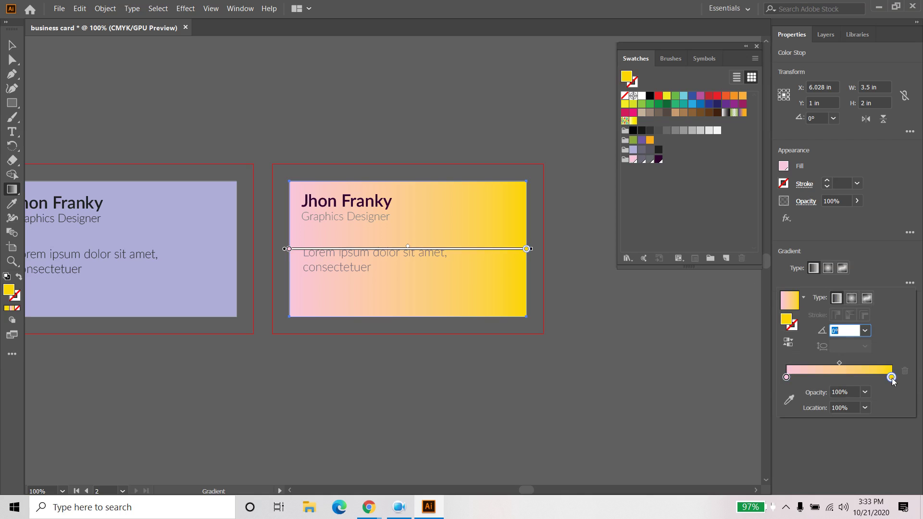
{"action": "left_click", "coordinate": [657, 161]}
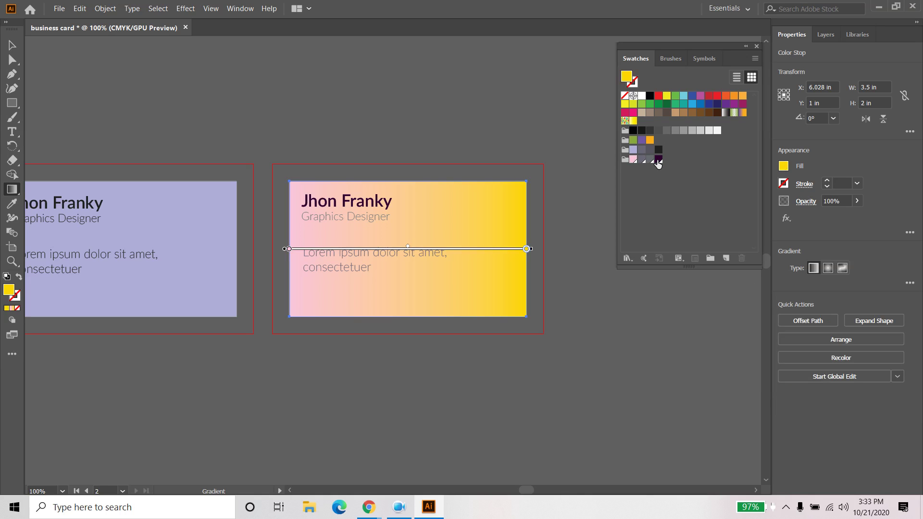
{"action": "left_click", "coordinate": [657, 160]}
Step: Colour the name and job title text dark purple
{"action": "left_click", "coordinate": [12, 45]}
{"action": "left_click", "coordinate": [593, 356]}
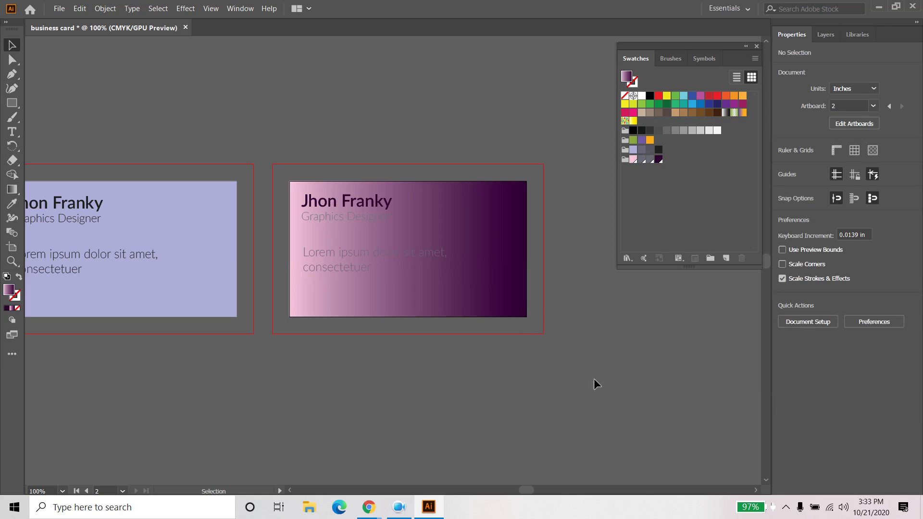
{"action": "left_click", "coordinate": [343, 202]}
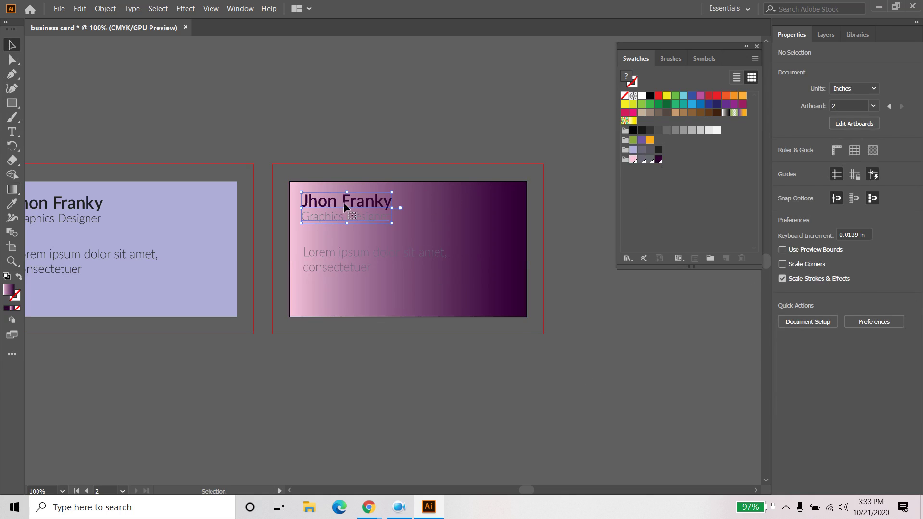
{"action": "left_click", "coordinate": [633, 159]}
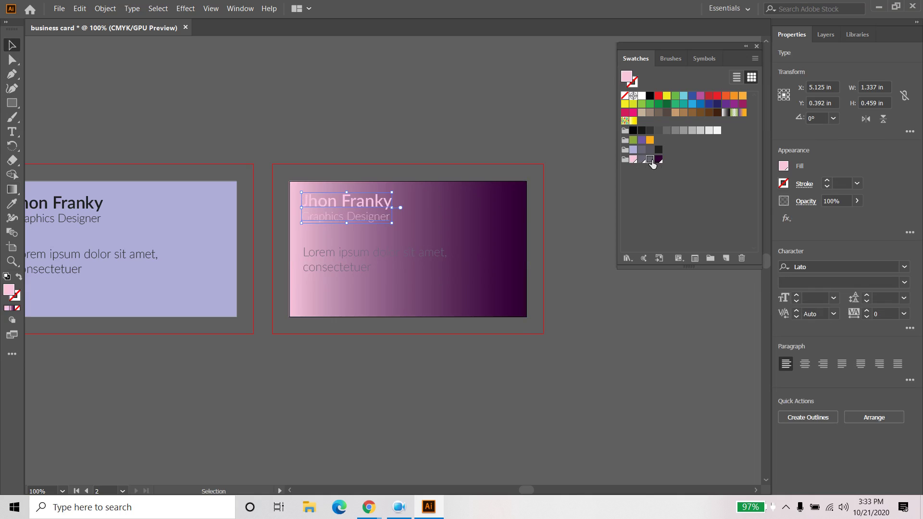
{"action": "left_click", "coordinate": [650, 160]}
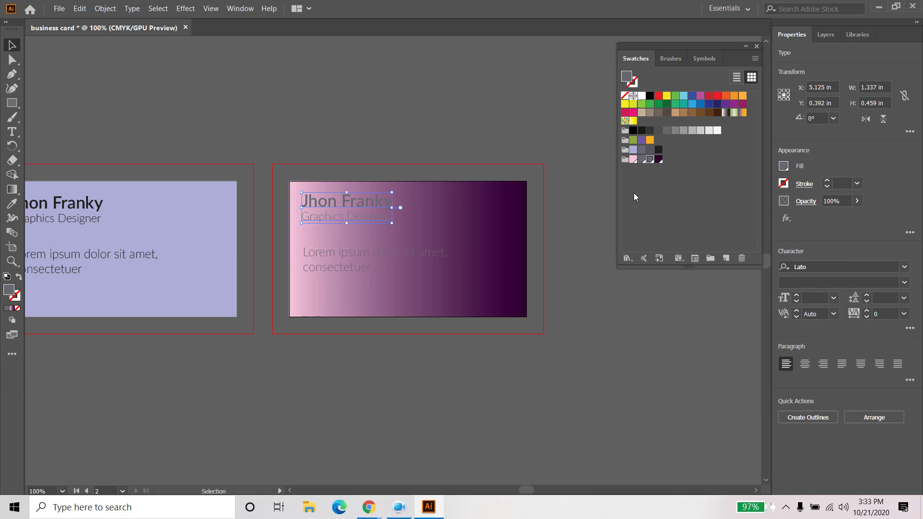
{"action": "left_click", "coordinate": [657, 159]}
{"action": "left_click", "coordinate": [605, 334]}
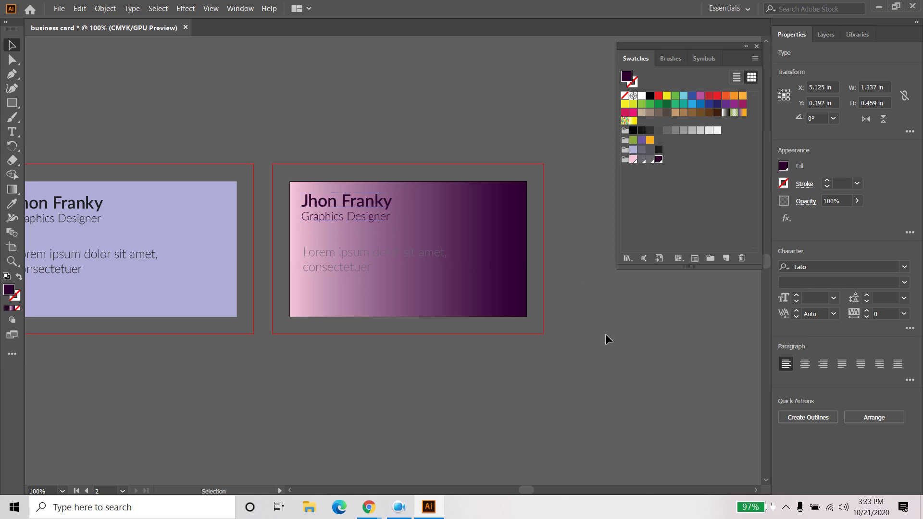
Step: Colour the Lorem ipsum body text dark purple
{"action": "left_click", "coordinate": [431, 261]}
{"action": "left_click", "coordinate": [633, 160]}
{"action": "left_click", "coordinate": [649, 159]}
{"action": "left_click", "coordinate": [601, 350]}
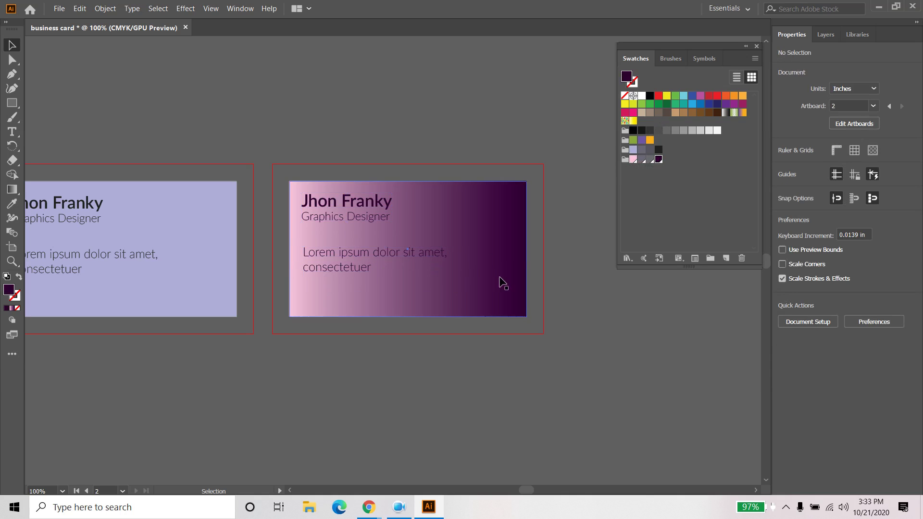
Step: Redefine the dark global swatch as deep plum C32 M84 Y5 K92 with Preview on
{"action": "double_click", "coordinate": [657, 159]}
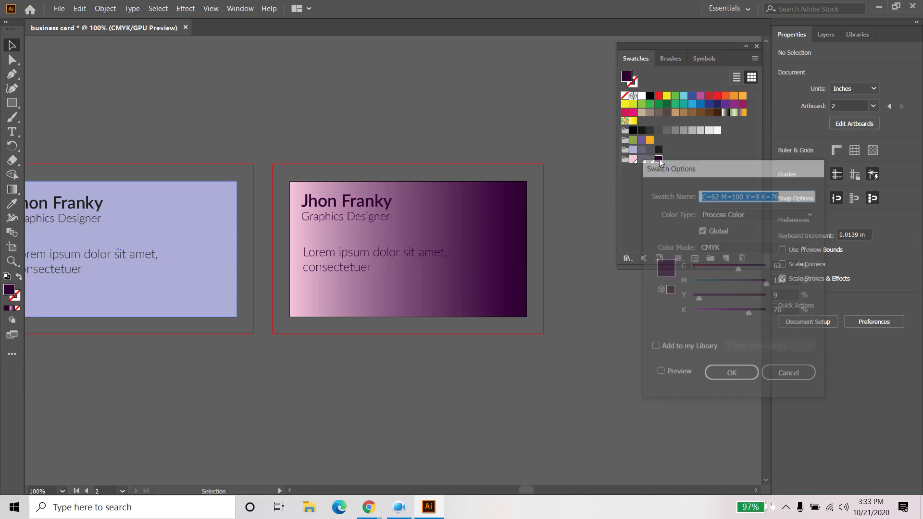
{"action": "left_click_drag", "start_coordinate": [717, 281], "coordinate": [708, 281]}
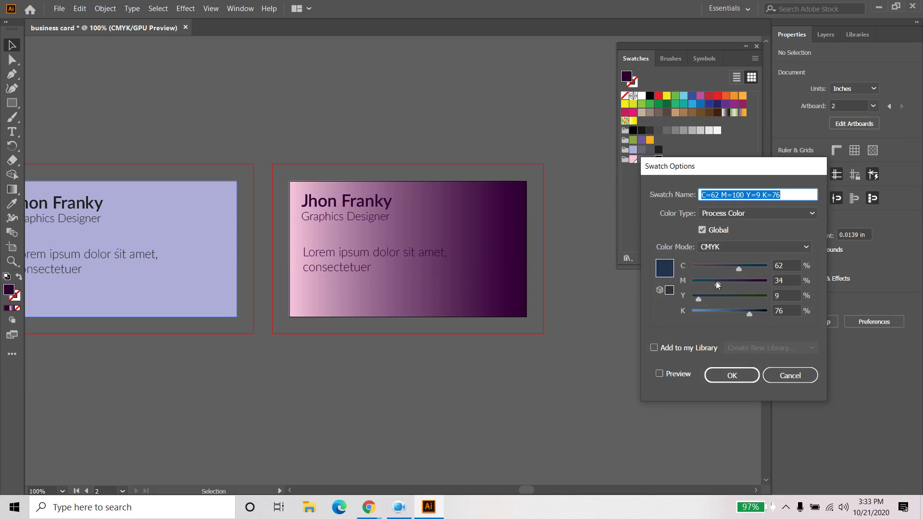
{"action": "left_click", "coordinate": [671, 375]}
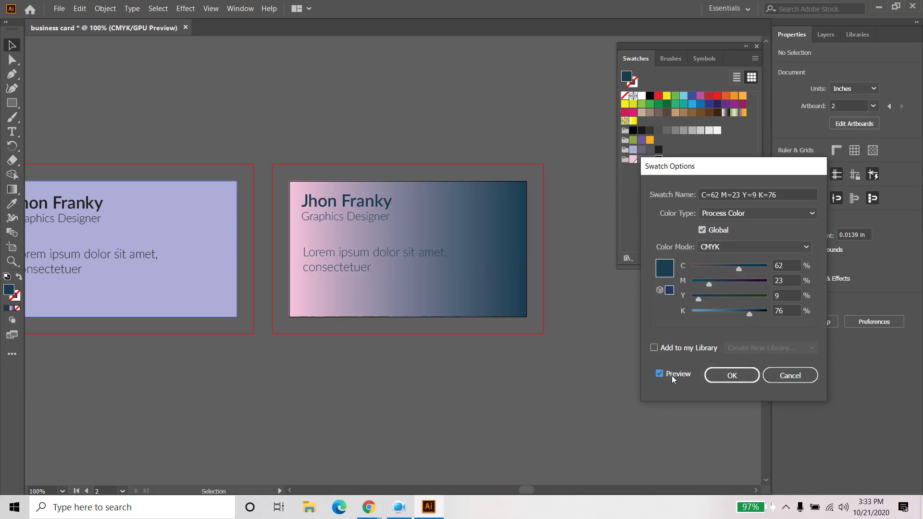
{"action": "mouse_move", "coordinate": [706, 285]}
{"action": "left_mouse_down"}
{"action": "mouse_move", "coordinate": [734, 285]}
{"action": "mouse_move", "coordinate": [708, 267]}
{"action": "left_mouse_up"}
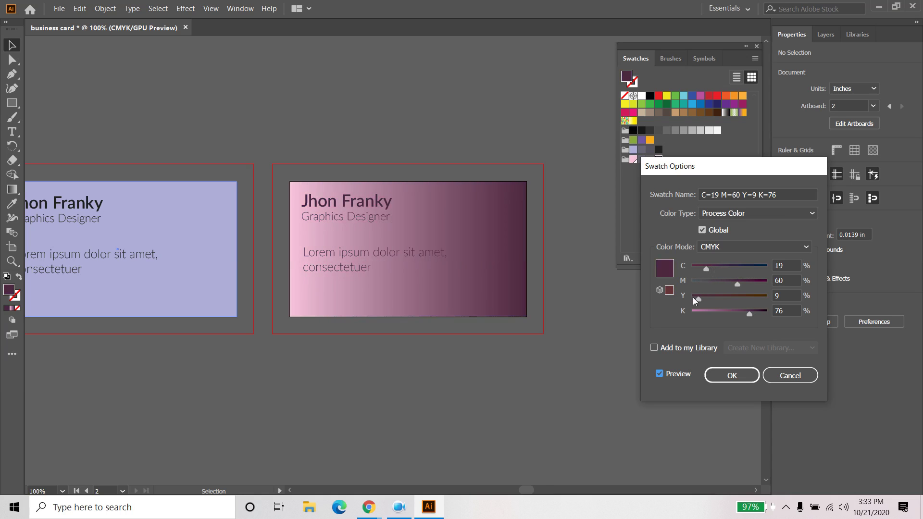
{"action": "mouse_move", "coordinate": [739, 305]}
{"action": "left_mouse_down"}
{"action": "mouse_move", "coordinate": [753, 300]}
{"action": "mouse_move", "coordinate": [692, 312]}
{"action": "left_mouse_up"}
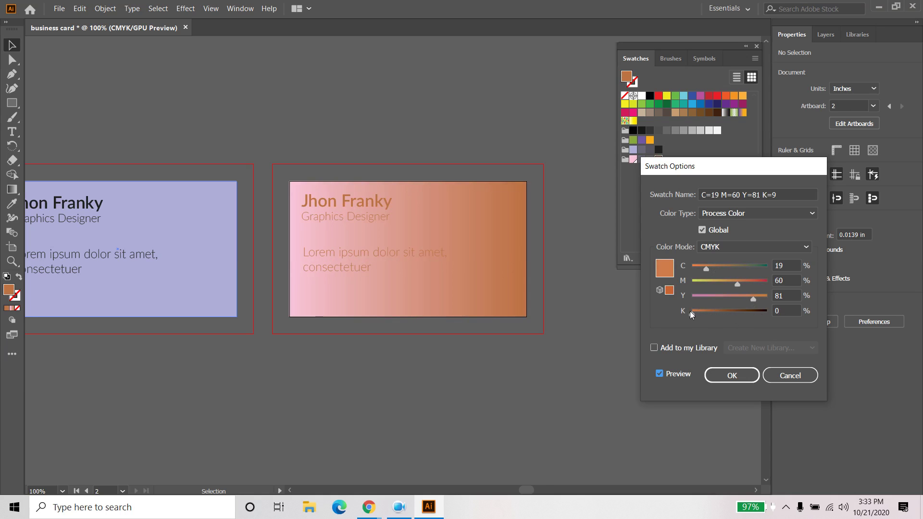
{"action": "mouse_move", "coordinate": [740, 295]}
{"action": "left_mouse_down"}
{"action": "mouse_move", "coordinate": [696, 294]}
{"action": "mouse_move", "coordinate": [761, 273]}
{"action": "left_mouse_up"}
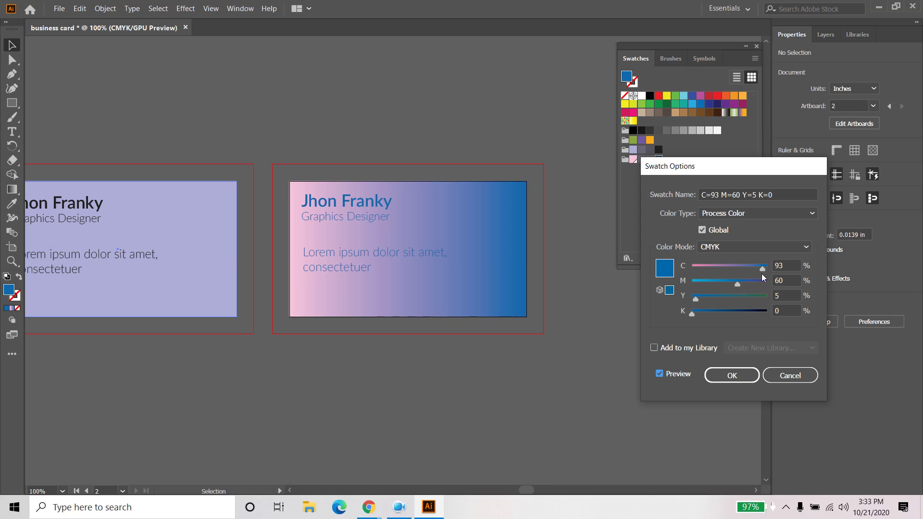
{"action": "left_click_drag", "start_coordinate": [693, 312], "coordinate": [760, 313]}
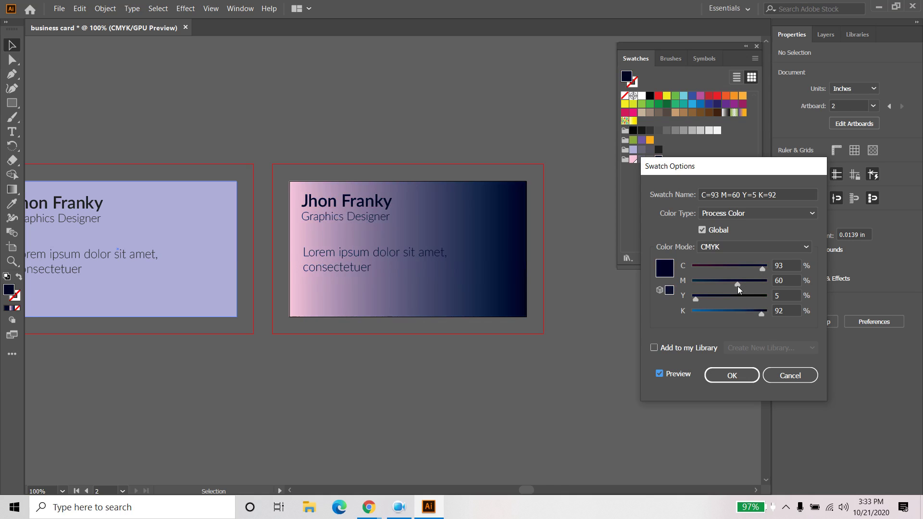
{"action": "mouse_move", "coordinate": [738, 284]}
{"action": "left_mouse_down"}
{"action": "mouse_move", "coordinate": [756, 284]}
{"action": "mouse_move", "coordinate": [716, 269]}
{"action": "left_mouse_up"}
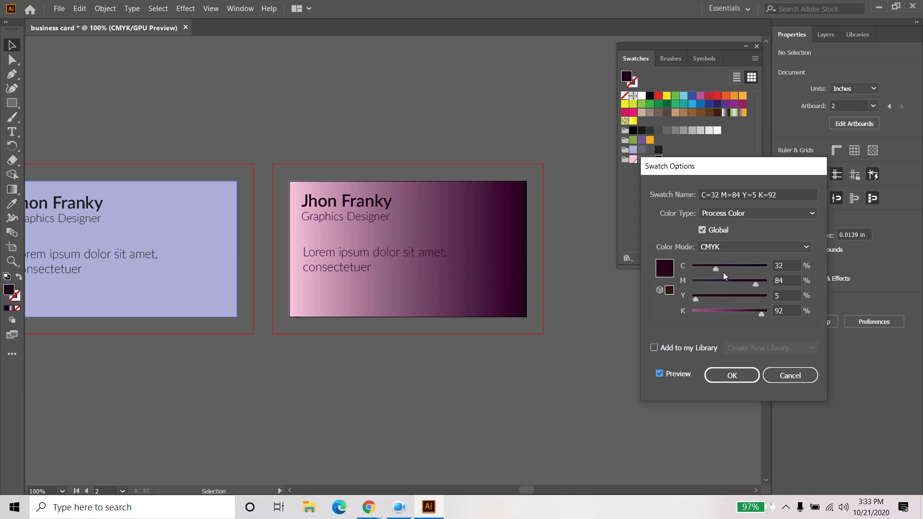
{"action": "left_click", "coordinate": [737, 376]}
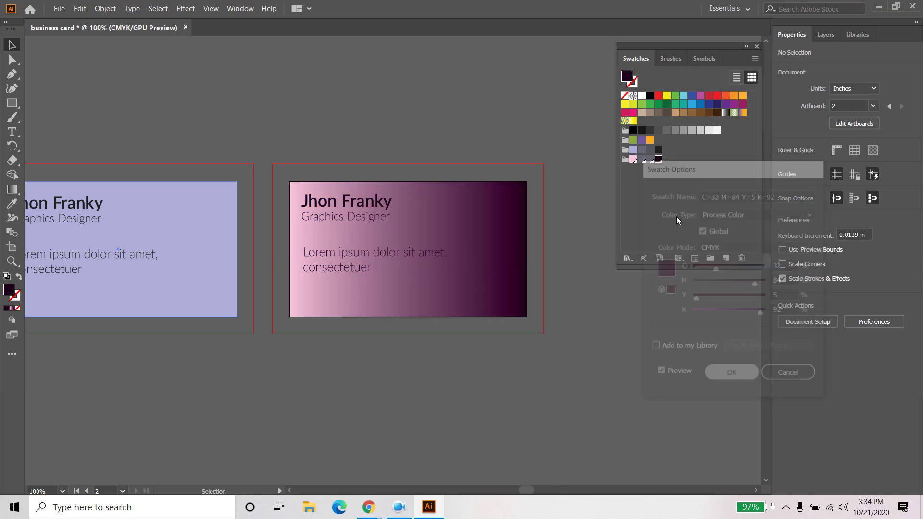
{"action": "left_click", "coordinate": [633, 160]}
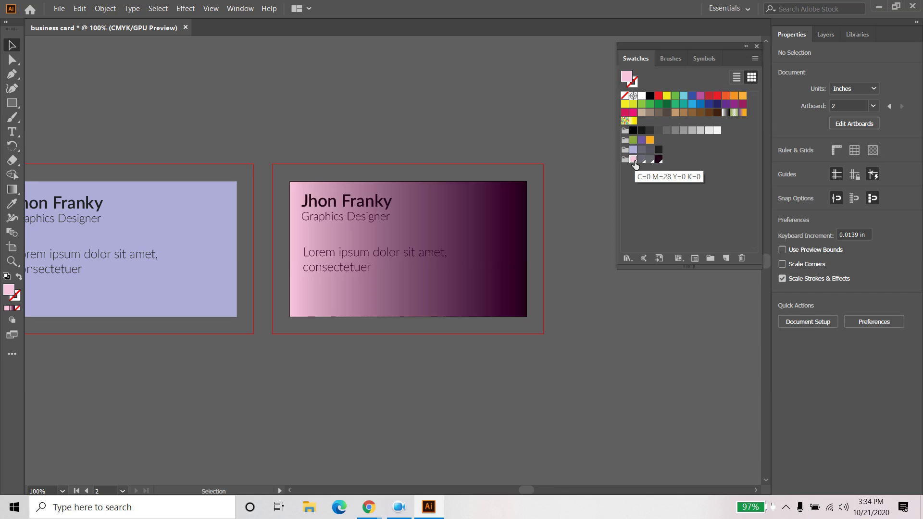
Step: Change the pale pink global swatch to bright teal C=62 M=0 Y=35 K=0, then select the name text
{"action": "double_click", "coordinate": [633, 160]}
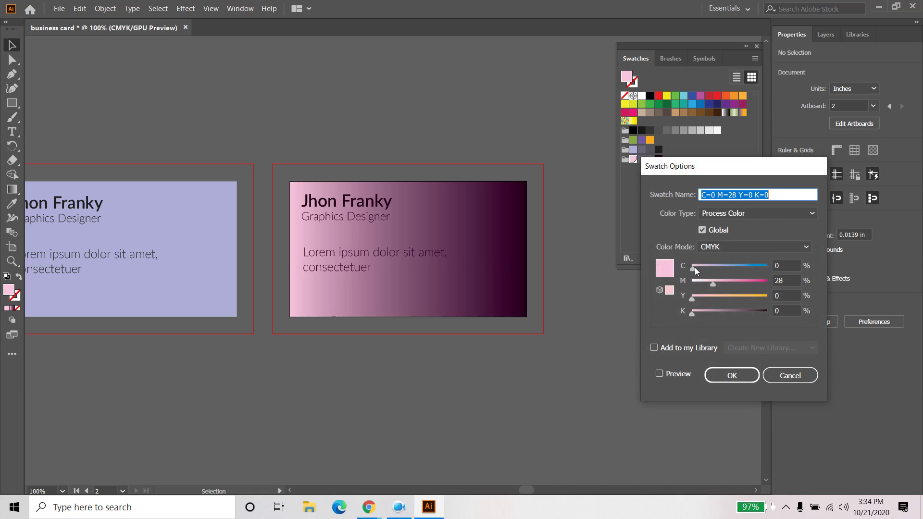
{"action": "left_click_drag", "start_coordinate": [694, 271], "coordinate": [742, 275]}
{"action": "left_click", "coordinate": [680, 374]}
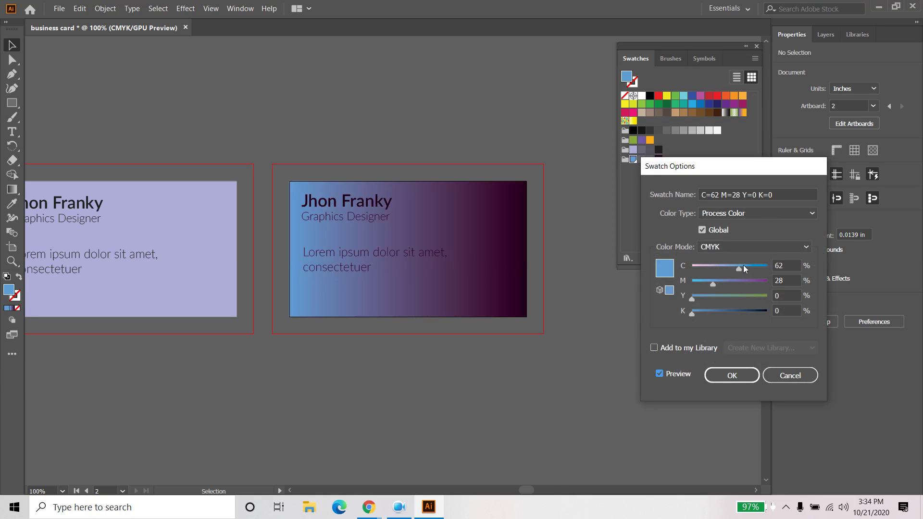
{"action": "mouse_move", "coordinate": [739, 269]}
{"action": "left_mouse_down"}
{"action": "mouse_move", "coordinate": [764, 272]}
{"action": "mouse_move", "coordinate": [739, 270]}
{"action": "left_mouse_up"}
{"action": "left_click_drag", "start_coordinate": [716, 306], "coordinate": [742, 318]}
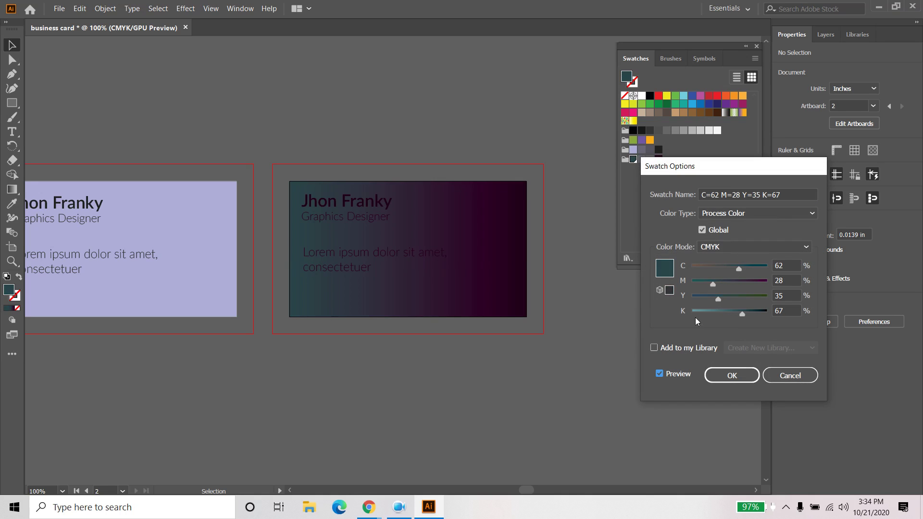
{"action": "left_click_drag", "start_coordinate": [742, 313], "coordinate": [691, 313]}
{"action": "left_click_drag", "start_coordinate": [713, 284], "coordinate": [691, 284]}
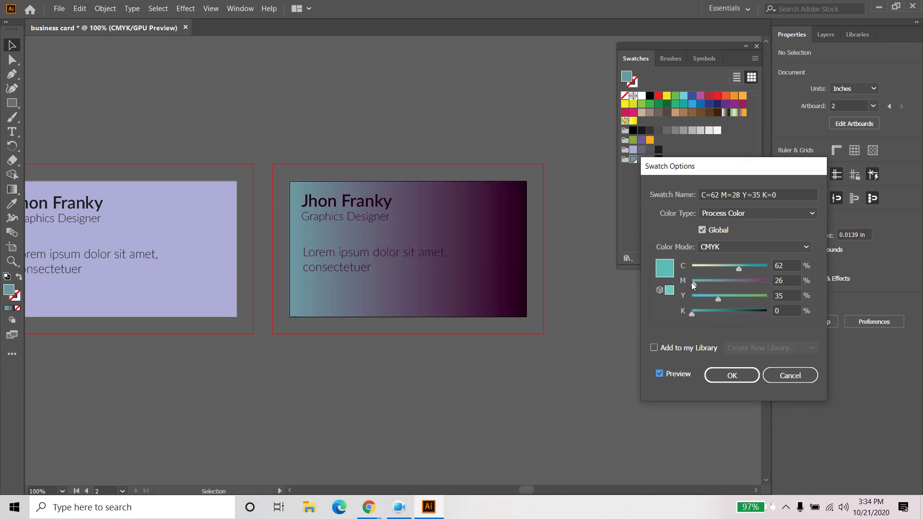
{"action": "left_click", "coordinate": [740, 376]}
{"action": "left_click", "coordinate": [382, 208]}
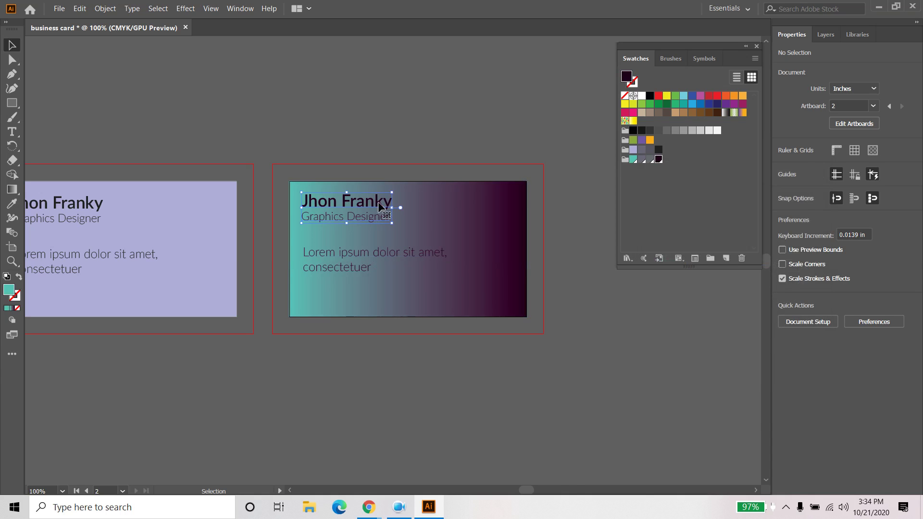
Step: Fill the name text with the grey swatch and edit it to white, C=0 M=0 Y=0 K=0
{"action": "left_click", "coordinate": [642, 160]}
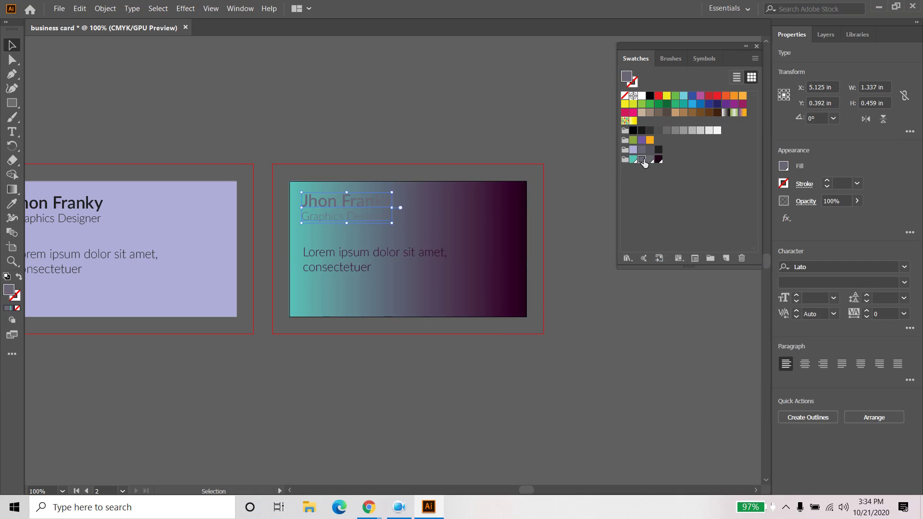
{"action": "double_click", "coordinate": [643, 160]}
{"action": "left_click_drag", "start_coordinate": [715, 314], "coordinate": [691, 313]}
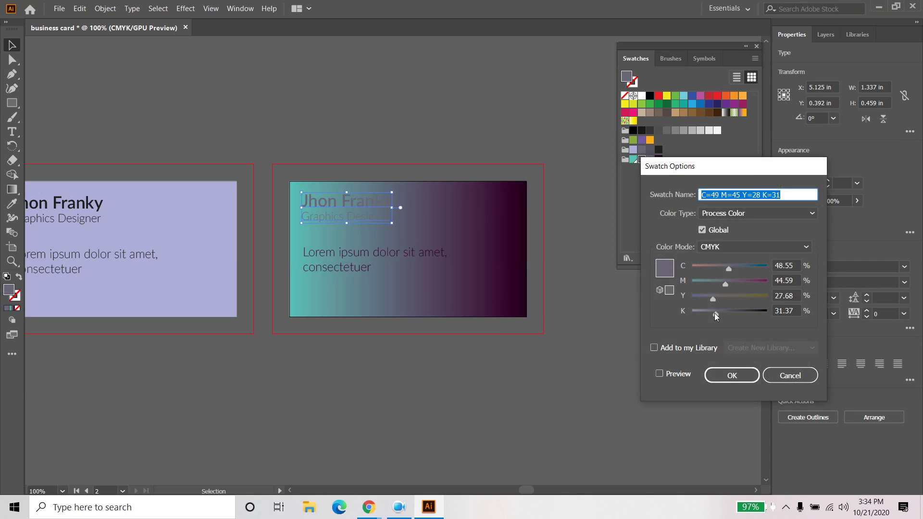
{"action": "mouse_move", "coordinate": [704, 267]}
{"action": "left_mouse_down"}
{"action": "mouse_move", "coordinate": [692, 267]}
{"action": "mouse_move", "coordinate": [681, 304]}
{"action": "left_mouse_up"}
{"action": "left_click", "coordinate": [731, 376]}
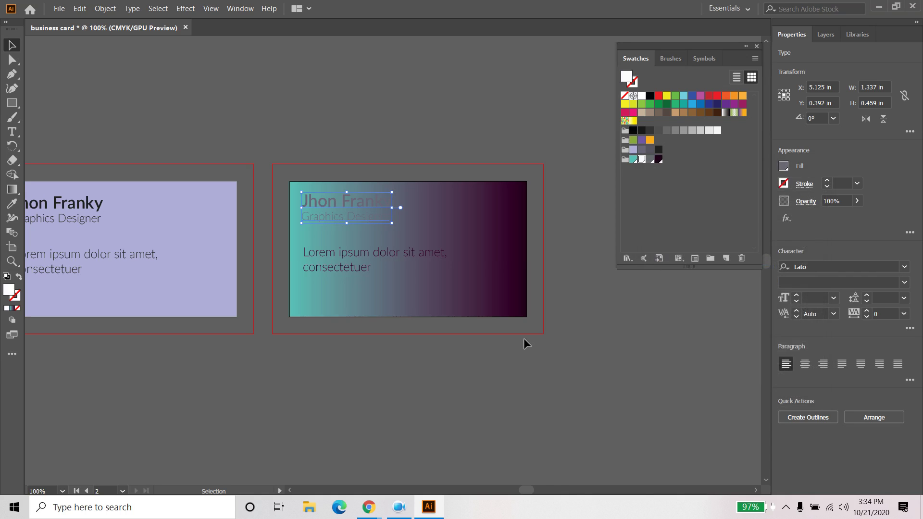
Step: Color the Lorem ipsum body text pale lavender, C=6 M=12 Y=0 K=16
{"action": "left_click", "coordinate": [526, 336]}
{"action": "left_click", "coordinate": [400, 253]}
{"action": "double_click", "coordinate": [650, 159]}
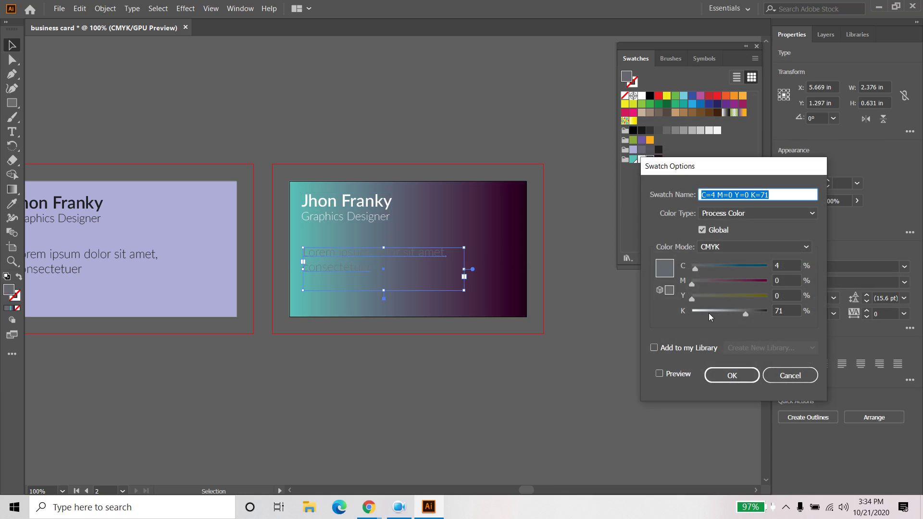
{"action": "left_click_drag", "start_coordinate": [708, 313], "coordinate": [703, 306]}
{"action": "left_click_drag", "start_coordinate": [696, 269], "coordinate": [748, 275]}
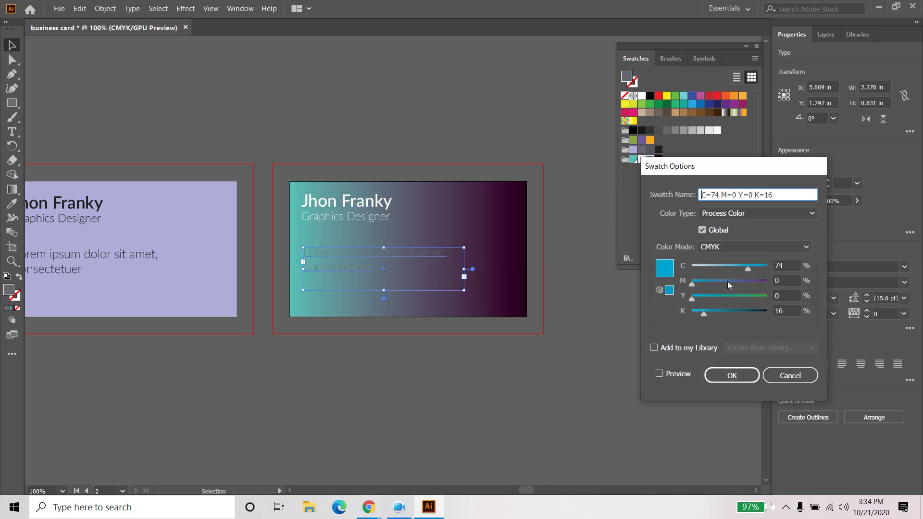
{"action": "mouse_move", "coordinate": [692, 284]}
{"action": "left_mouse_down"}
{"action": "mouse_move", "coordinate": [761, 285]}
{"action": "mouse_move", "coordinate": [696, 269]}
{"action": "mouse_move", "coordinate": [702, 283]}
{"action": "left_mouse_up"}
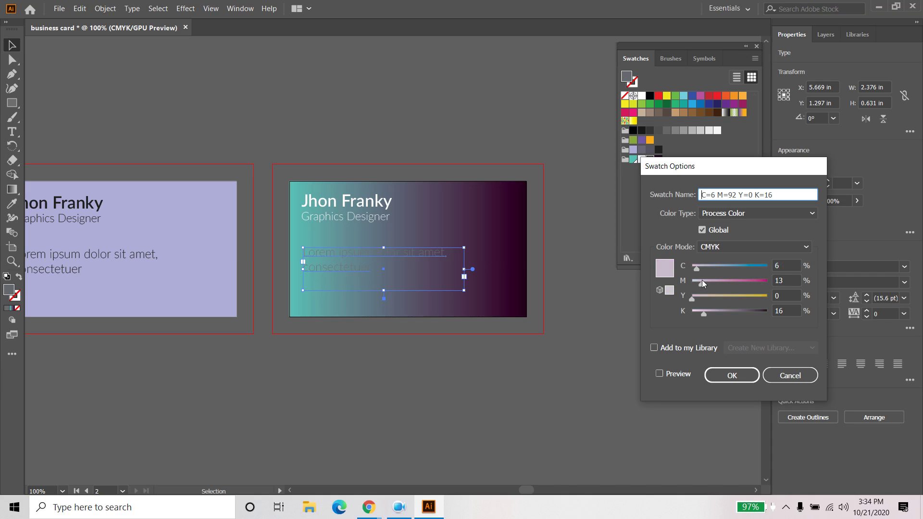
{"action": "left_click", "coordinate": [732, 373]}
Step: Reselect the body text, then check the white swatch's options and close them unchanged
{"action": "left_click", "coordinate": [509, 351]}
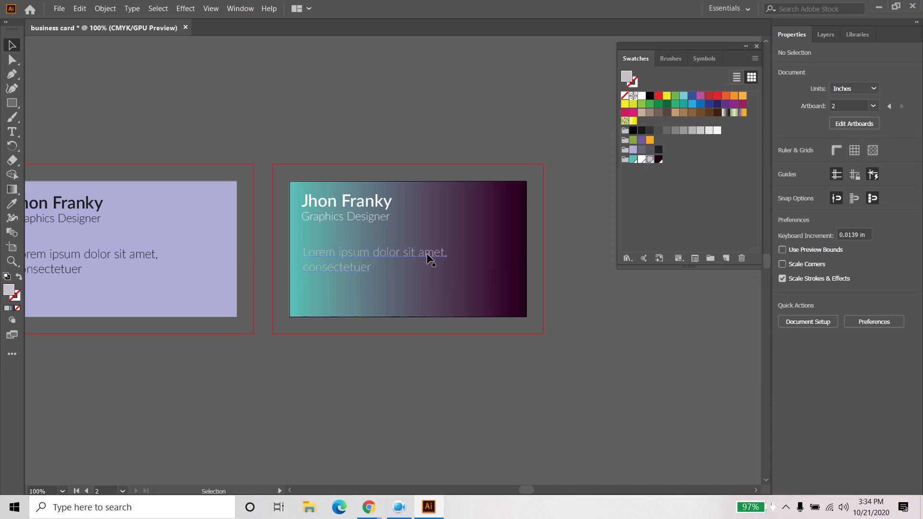
{"action": "left_click", "coordinate": [426, 252]}
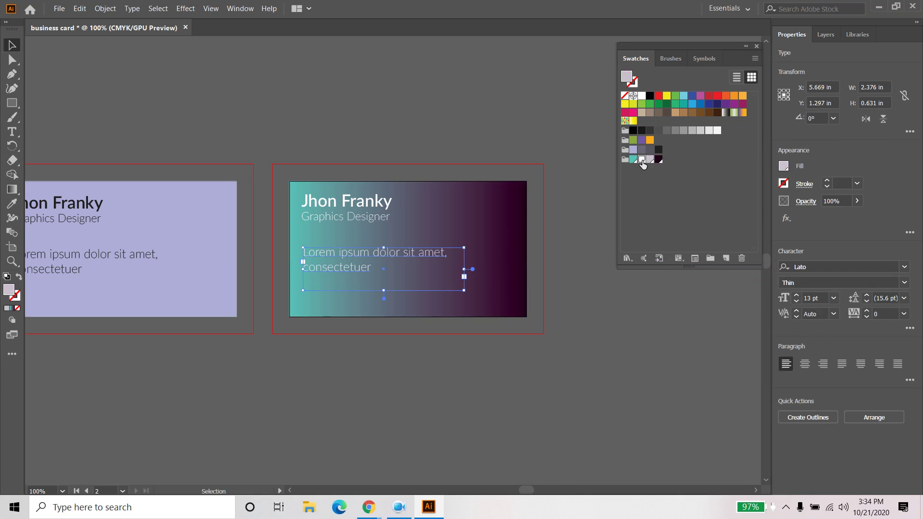
{"action": "left_click", "coordinate": [436, 360]}
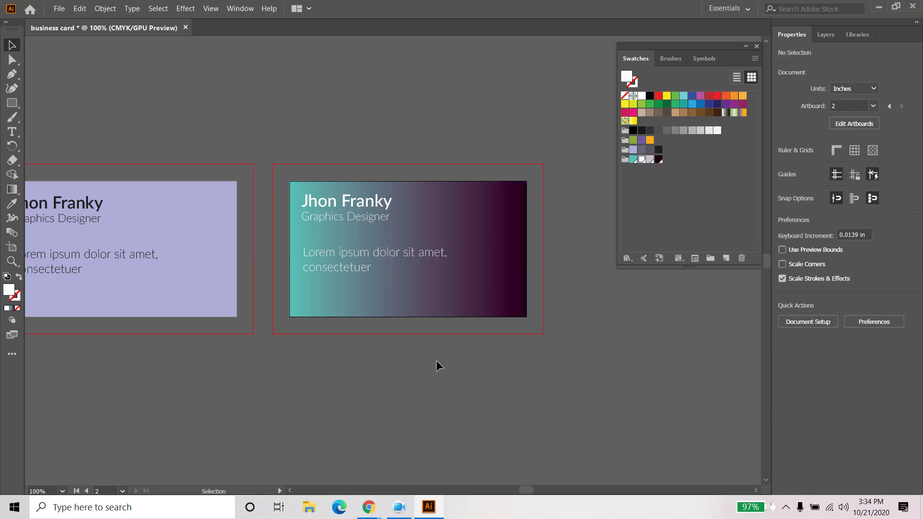
{"action": "double_click", "coordinate": [641, 160]}
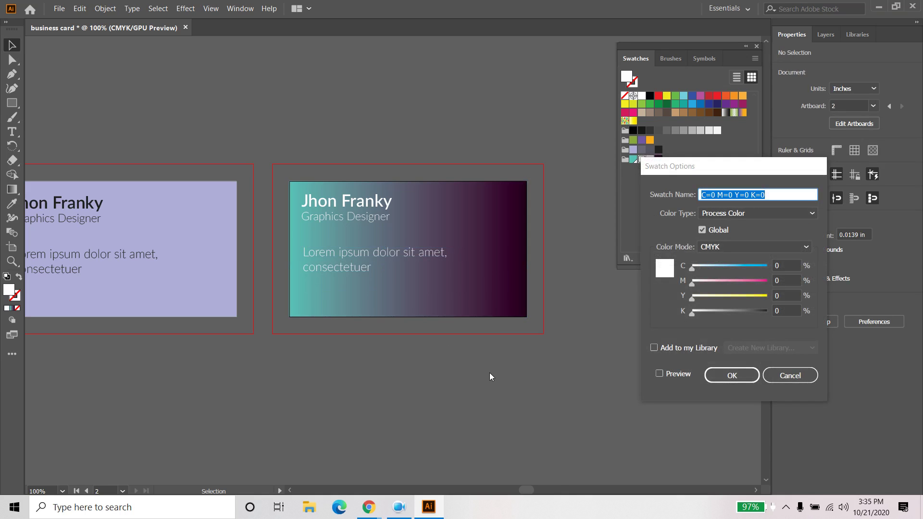
{"action": "left_click", "coordinate": [731, 375]}
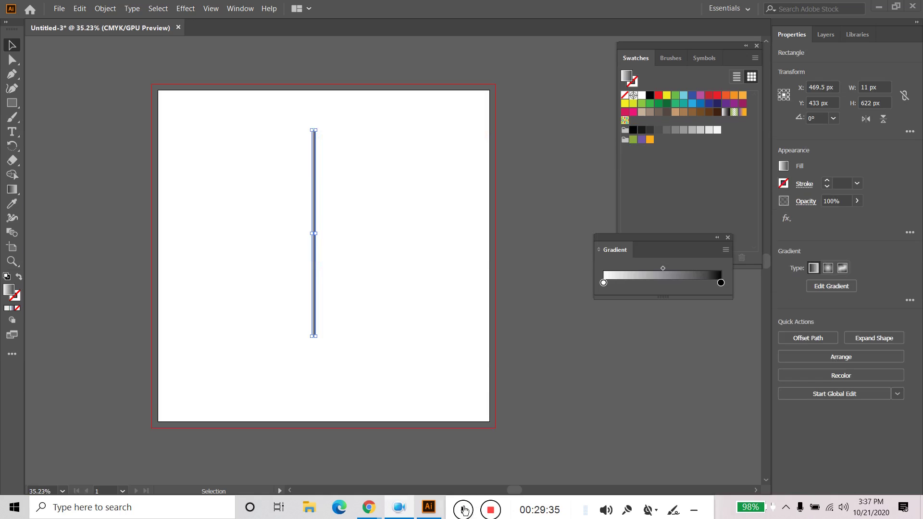
Step: Move the thin gradient bar slightly lower, reselect it, and open the Effect menu
{"action": "left_click_drag", "start_coordinate": [315, 216], "coordinate": [315, 220]}
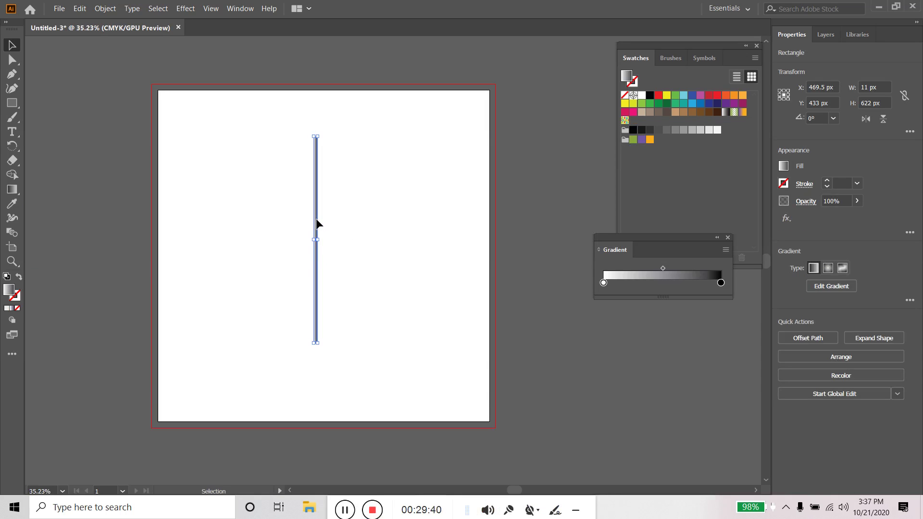
{"action": "left_click", "coordinate": [363, 202]}
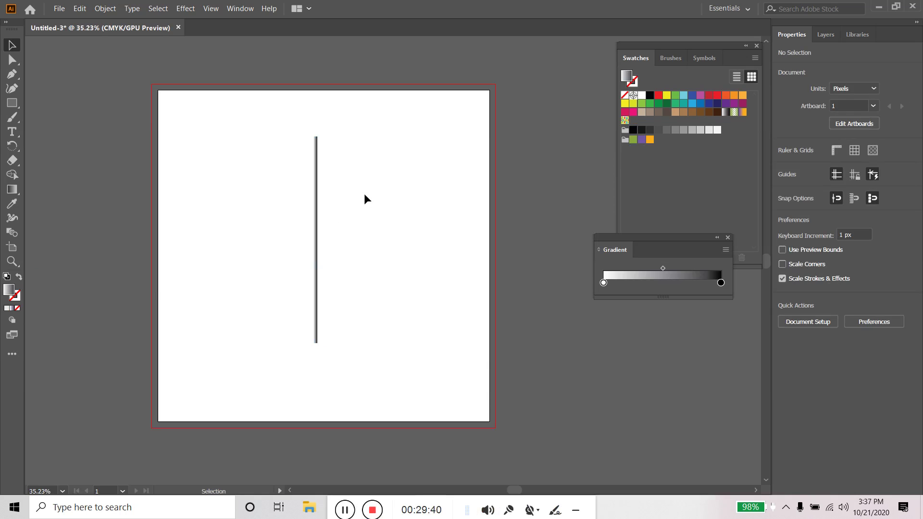
{"action": "left_click", "coordinate": [429, 154]}
{"action": "left_click", "coordinate": [316, 217]}
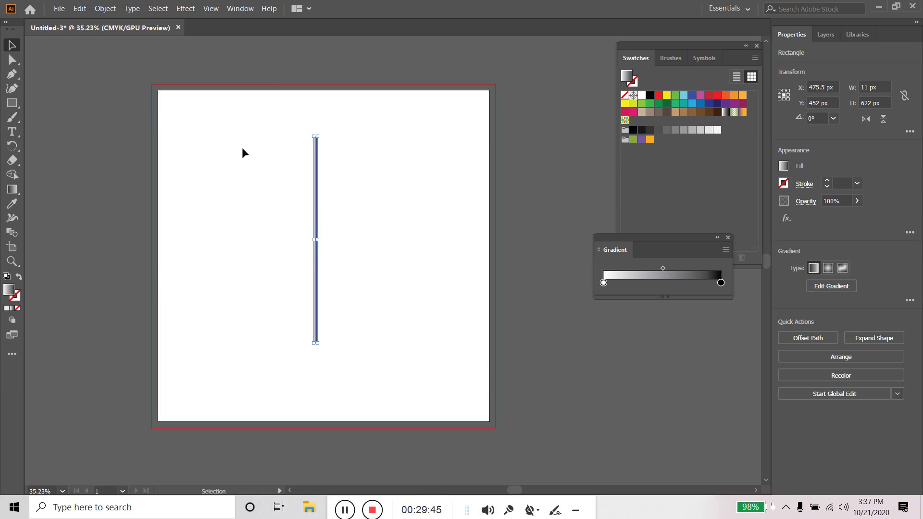
{"action": "left_click", "coordinate": [187, 9]}
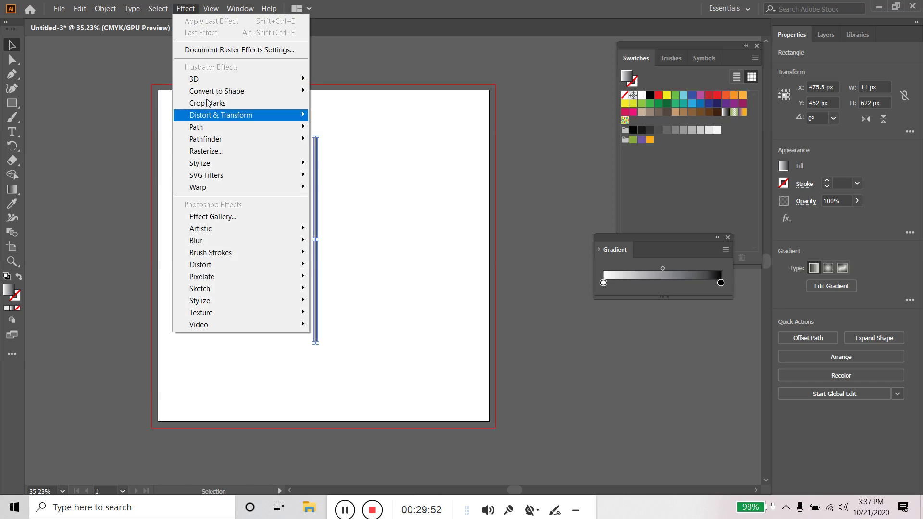
{"action": "mouse_move", "coordinate": [220, 115]}
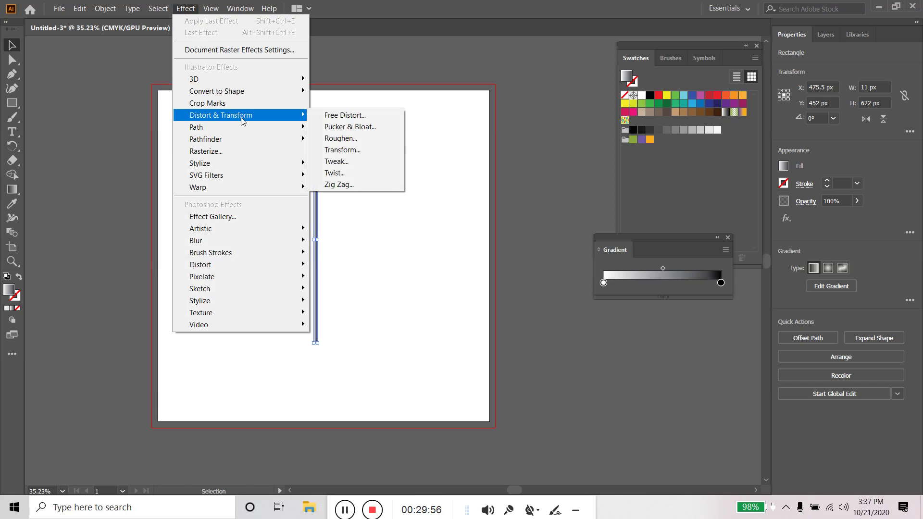
Step: Apply a Transform effect with 100 copies, Reflect X and a 10° angle to make a radial burst
{"action": "left_click", "coordinate": [340, 150]}
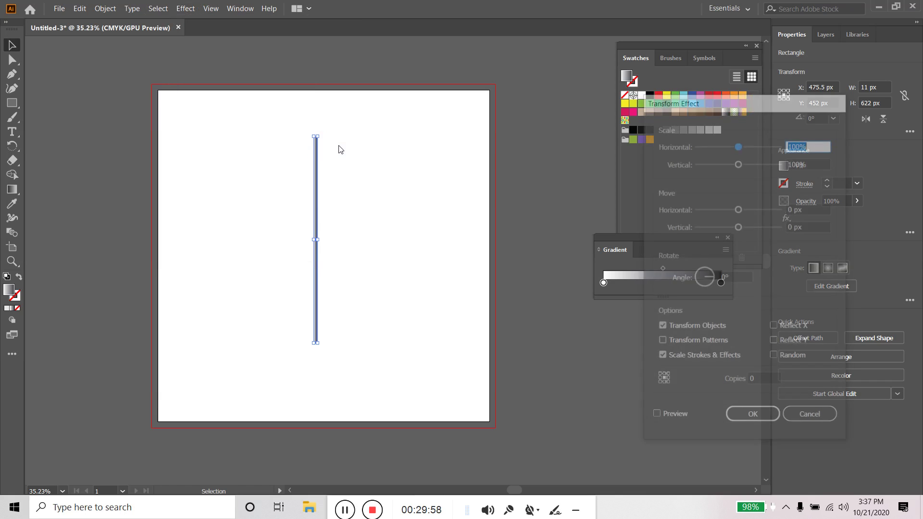
{"action": "left_click", "coordinate": [665, 419]}
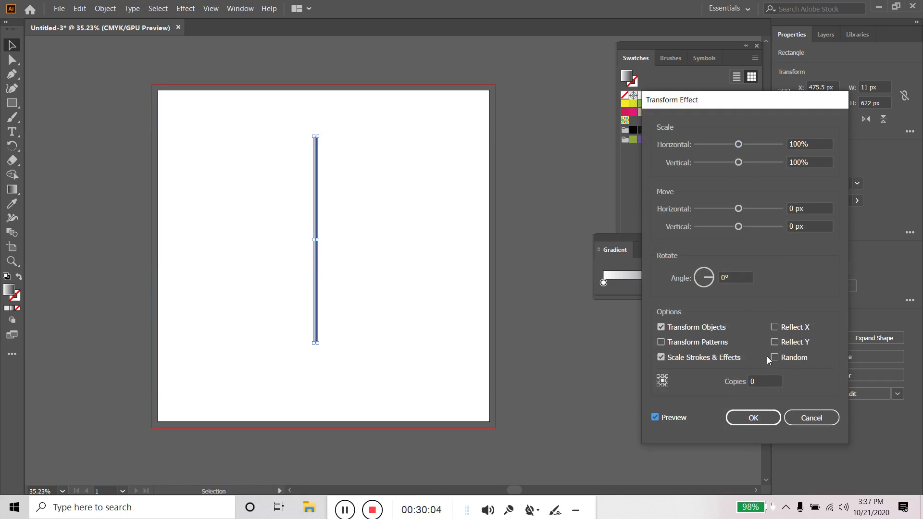
{"action": "double_click", "coordinate": [766, 377]}
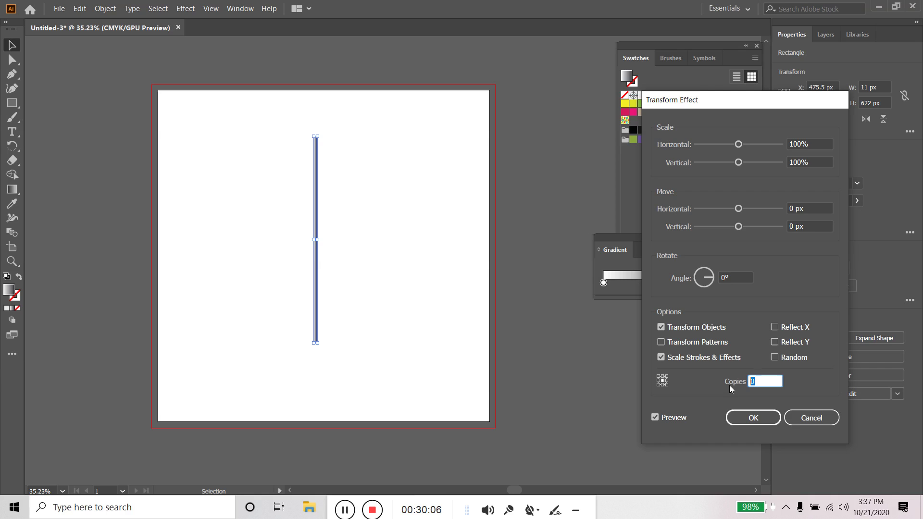
{"action": "type", "text": "100"}
{"action": "left_click", "coordinate": [784, 327]}
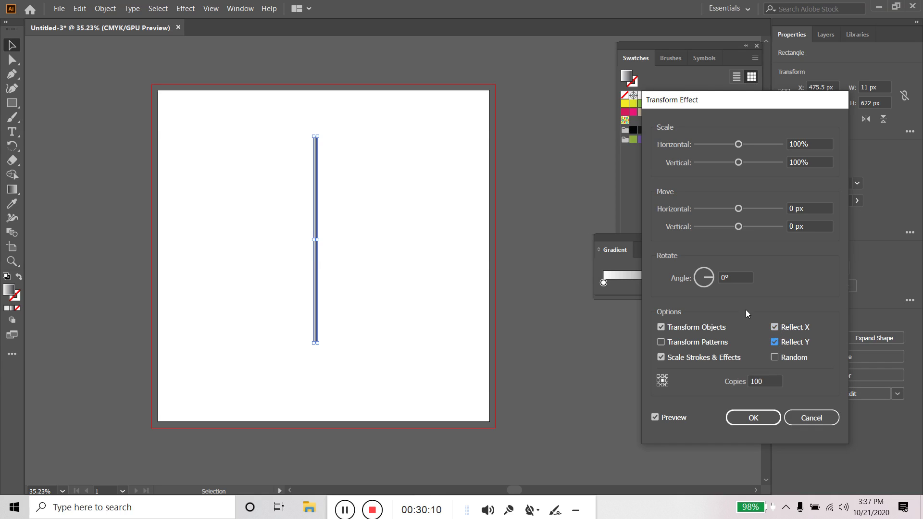
{"action": "left_click", "coordinate": [702, 281]}
{"action": "type", "text": "10"}
{"action": "left_click", "coordinate": [655, 417]}
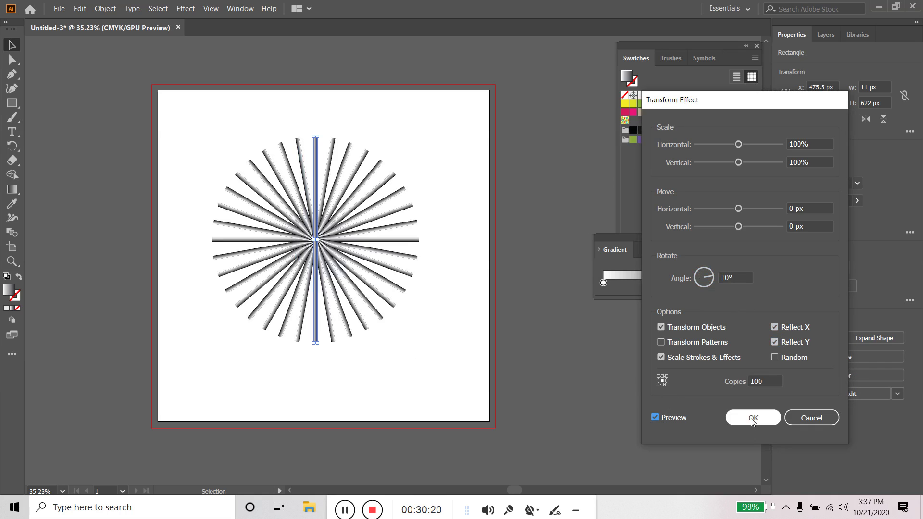
{"action": "key", "text": "Return"}
{"action": "left_click", "coordinate": [456, 325]}
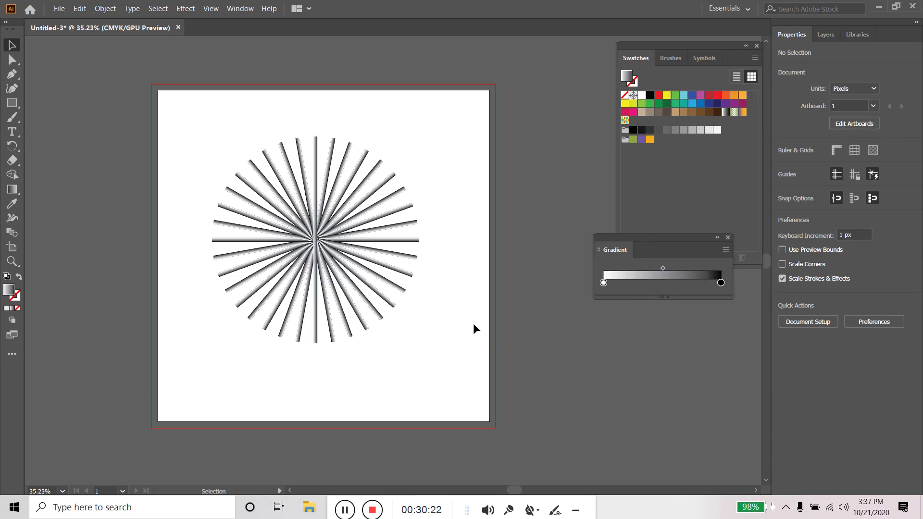
{"action": "left_click", "coordinate": [195, 10]}
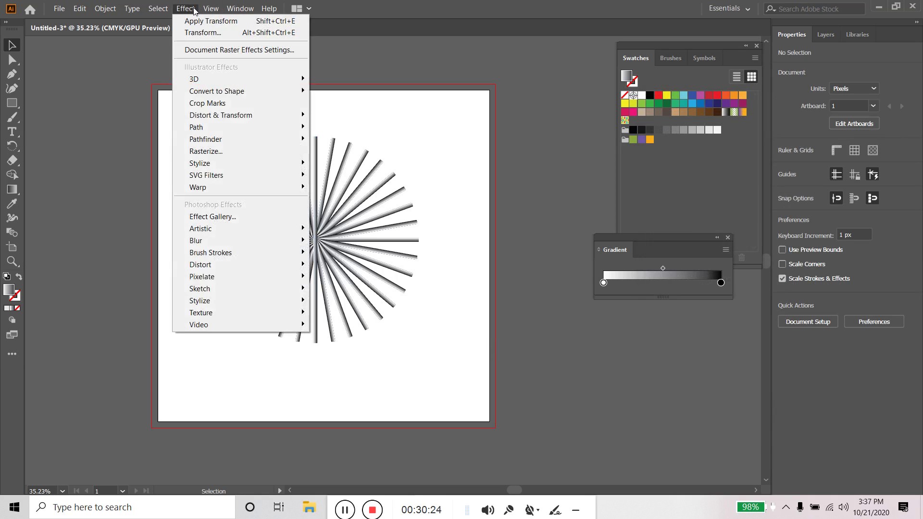
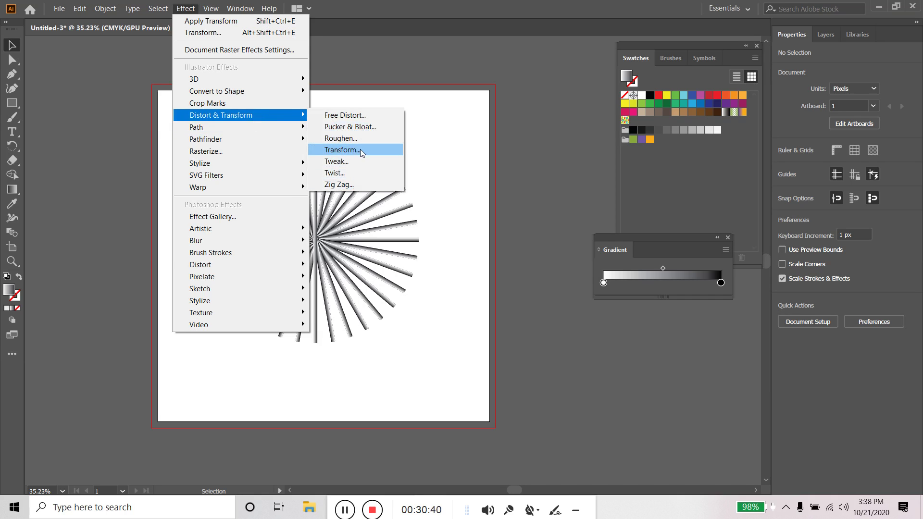
Step: Try adding another Transform effect instance to the rays, then back out unchanged
{"action": "left_click", "coordinate": [359, 149]}
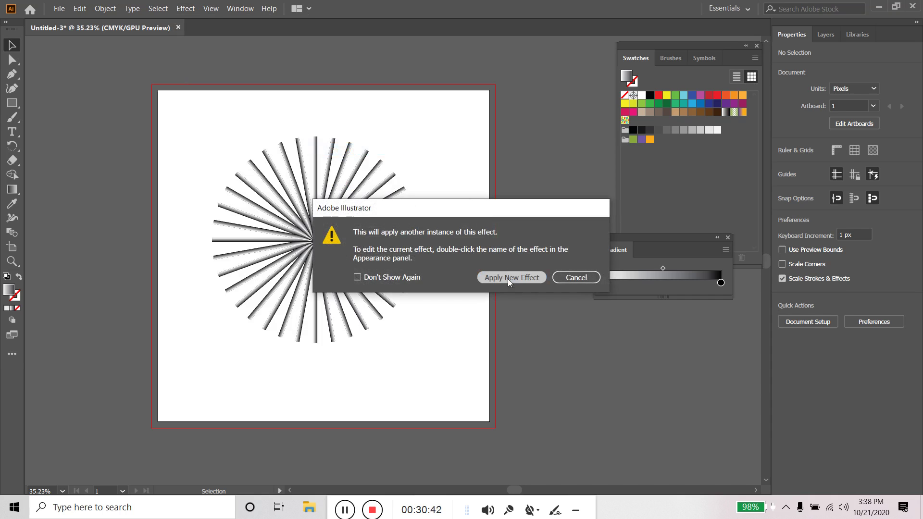
{"action": "left_click", "coordinate": [508, 278]}
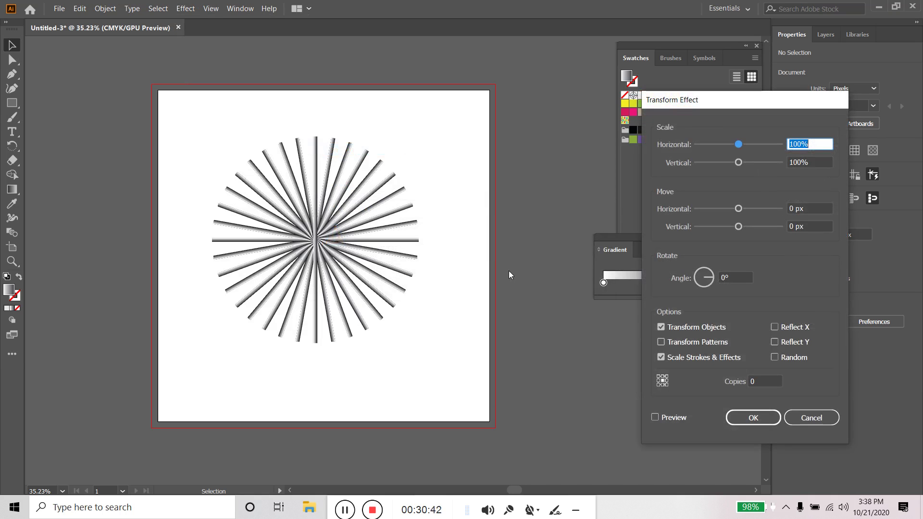
{"action": "left_click", "coordinate": [821, 418]}
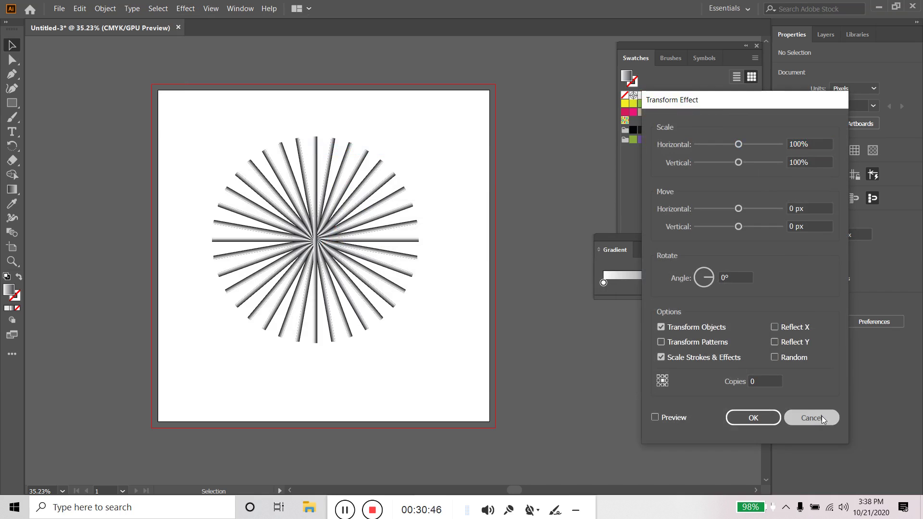
Step: Select the central vertical ray and scale it larger, then undo the oversized result
{"action": "left_click_drag", "start_coordinate": [457, 160], "coordinate": [209, 331]}
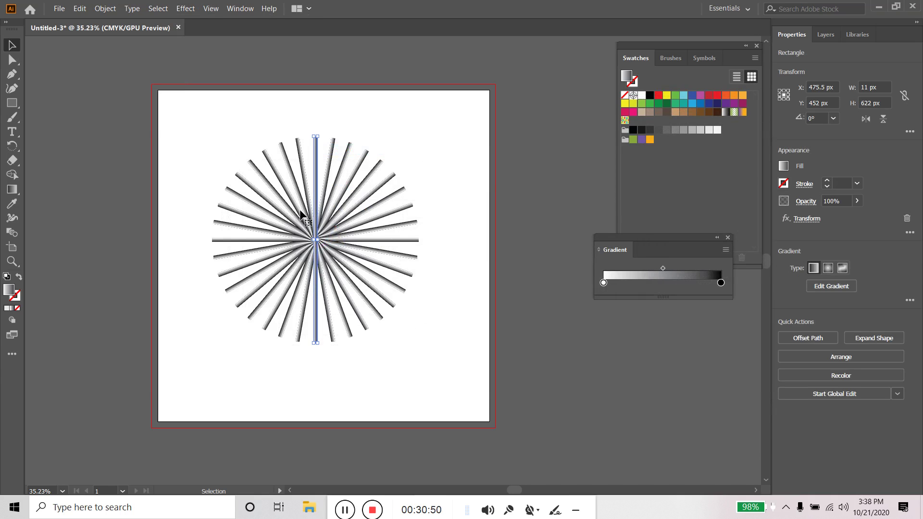
{"action": "left_click", "coordinate": [185, 171]}
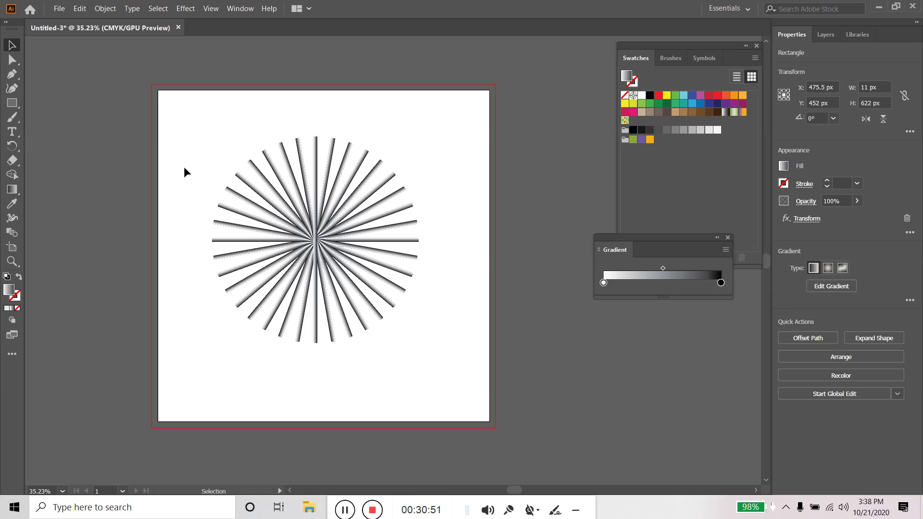
{"action": "left_click", "coordinate": [317, 238]}
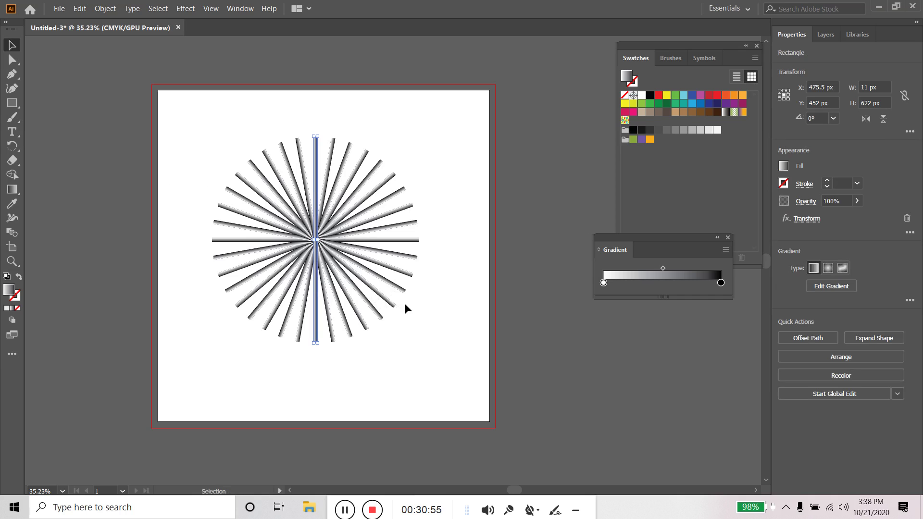
{"action": "left_click_drag", "start_coordinate": [315, 136], "coordinate": [383, 179]}
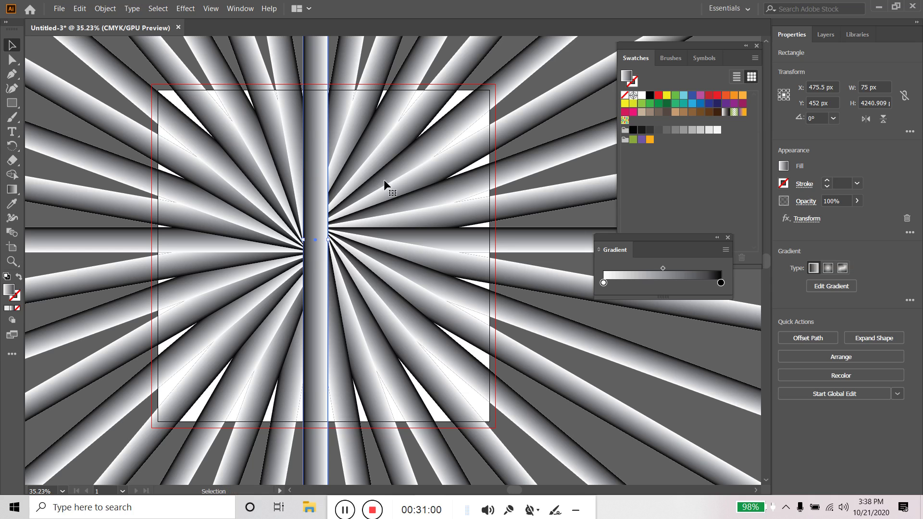
{"action": "key", "text": "ctrl+z"}
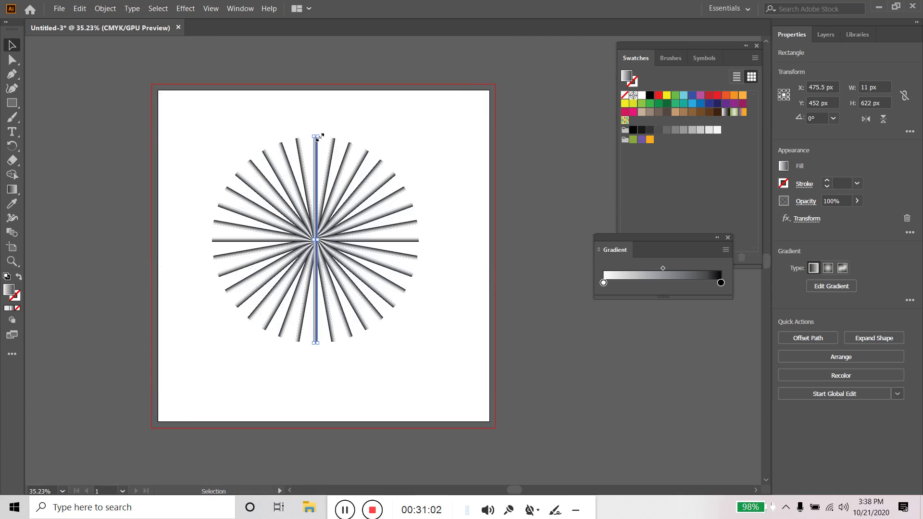
Step: Shrink the ray from its top corner so the starburst becomes a tiny burst
{"action": "scroll", "coordinate": [317, 136], "scroll_direction": "up", "scroll_amount": 3}
{"action": "scroll", "coordinate": [343, 137], "scroll_direction": "up", "scroll_amount": 3}
{"action": "left_click_drag", "start_coordinate": [280, 159], "coordinate": [285, 190]}
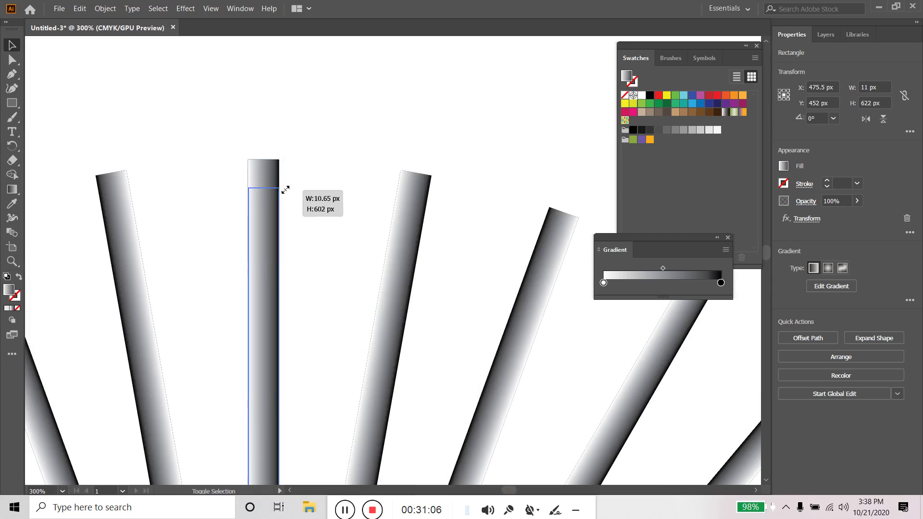
{"action": "left_click_drag", "start_coordinate": [285, 189], "coordinate": [268, 334]}
Step: Move the small starburst higher up the artboard
{"action": "scroll", "coordinate": [291, 278], "scroll_direction": "down", "scroll_amount": 5}
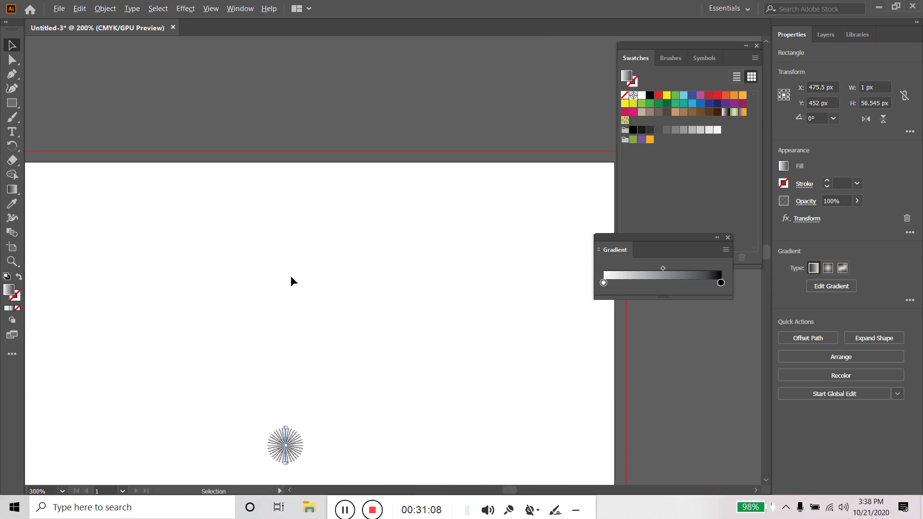
{"action": "scroll", "coordinate": [294, 374], "scroll_direction": "up", "scroll_amount": 2}
{"action": "scroll", "coordinate": [288, 353], "scroll_direction": "up", "scroll_amount": 2}
{"action": "scroll", "coordinate": [294, 327], "scroll_direction": "down", "scroll_amount": 3}
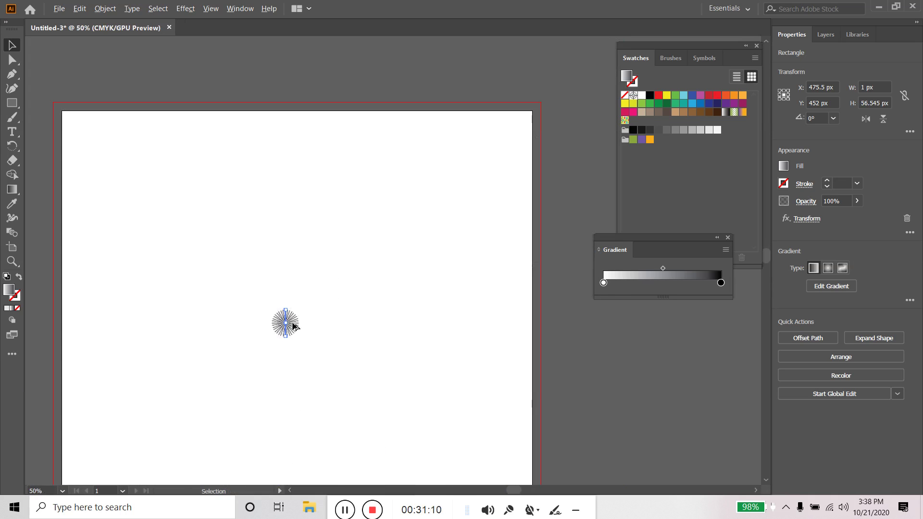
{"action": "scroll", "coordinate": [310, 330], "scroll_direction": "down", "scroll_amount": 2}
{"action": "scroll", "coordinate": [282, 318], "scroll_direction": "up", "scroll_amount": 2}
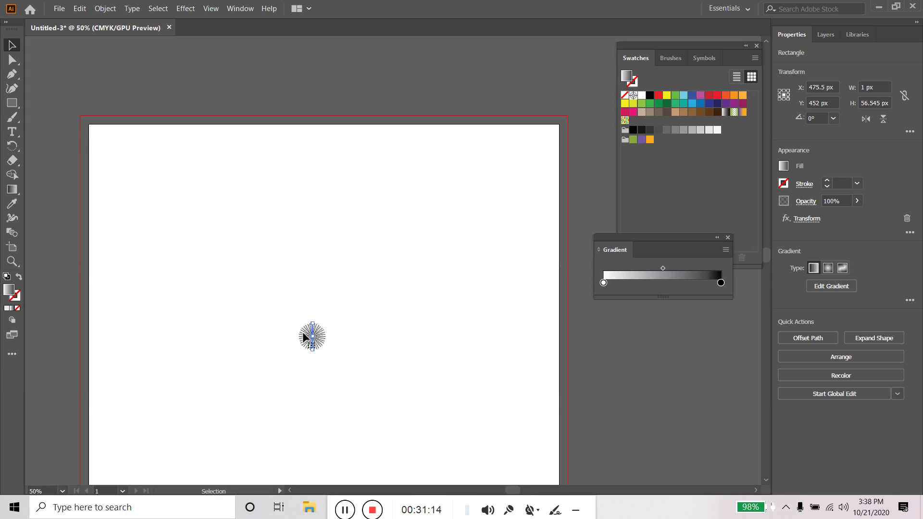
{"action": "scroll", "coordinate": [305, 336], "scroll_direction": "up", "scroll_amount": 1}
{"action": "scroll", "coordinate": [308, 337], "scroll_direction": "up", "scroll_amount": 1}
{"action": "left_click_drag", "start_coordinate": [317, 337], "coordinate": [354, 108]}
{"action": "scroll", "coordinate": [360, 125], "scroll_direction": "down", "scroll_amount": 3}
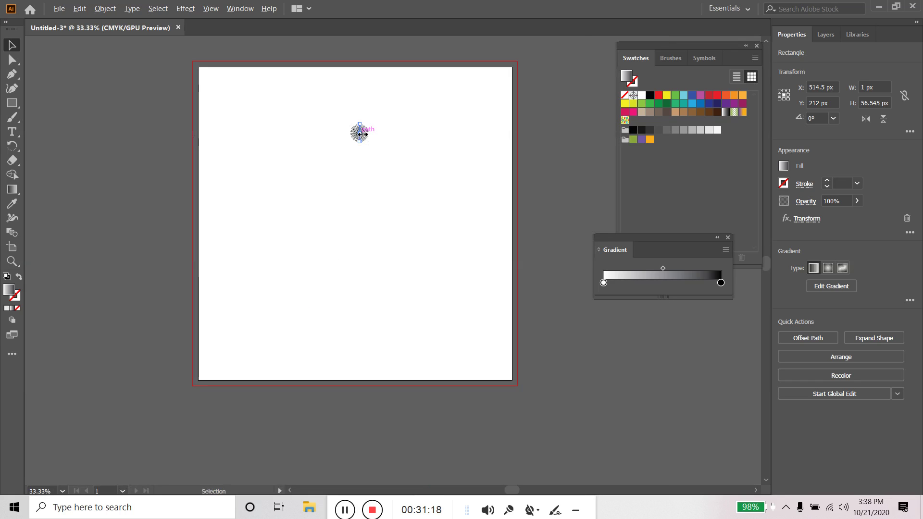
{"action": "scroll", "coordinate": [361, 134], "scroll_direction": "up", "scroll_amount": 1}
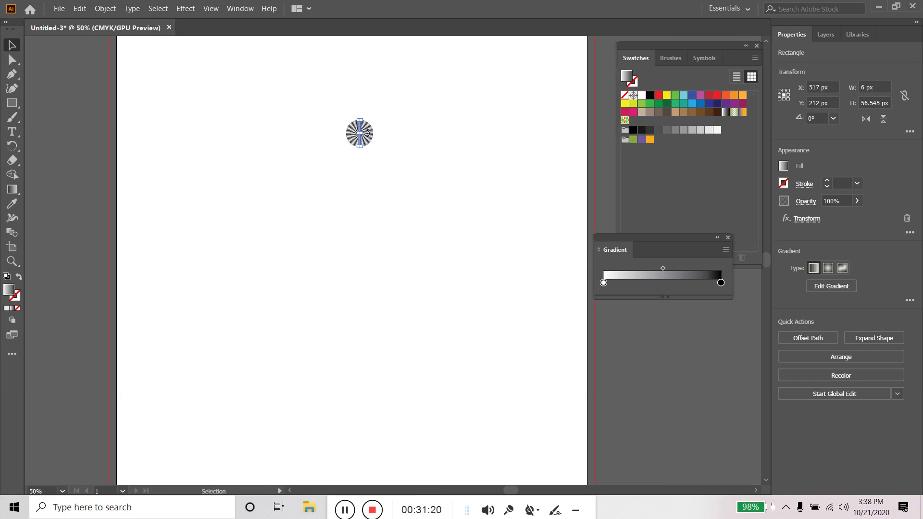
Step: Move the starburst into the artboard's top-right corner
{"action": "left_click_drag", "start_coordinate": [368, 132], "coordinate": [565, 56]}
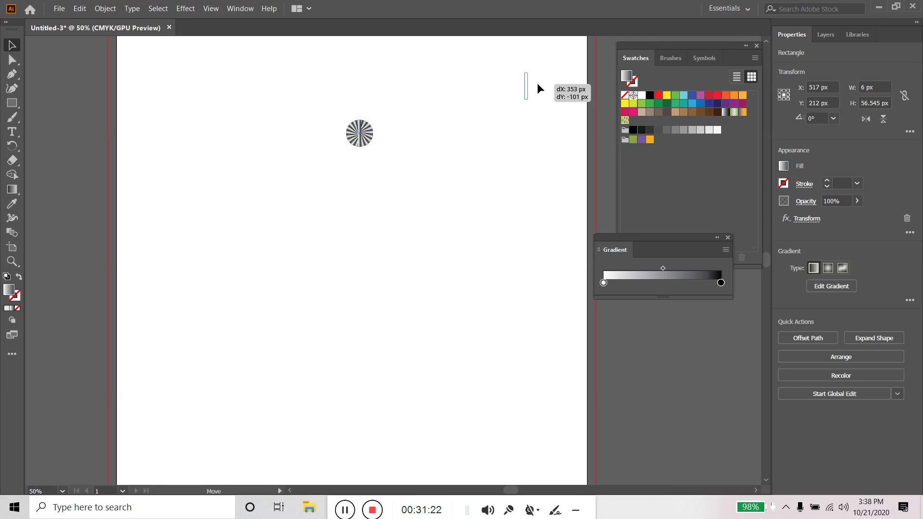
{"action": "scroll", "coordinate": [562, 96], "scroll_direction": "down", "scroll_amount": 1}
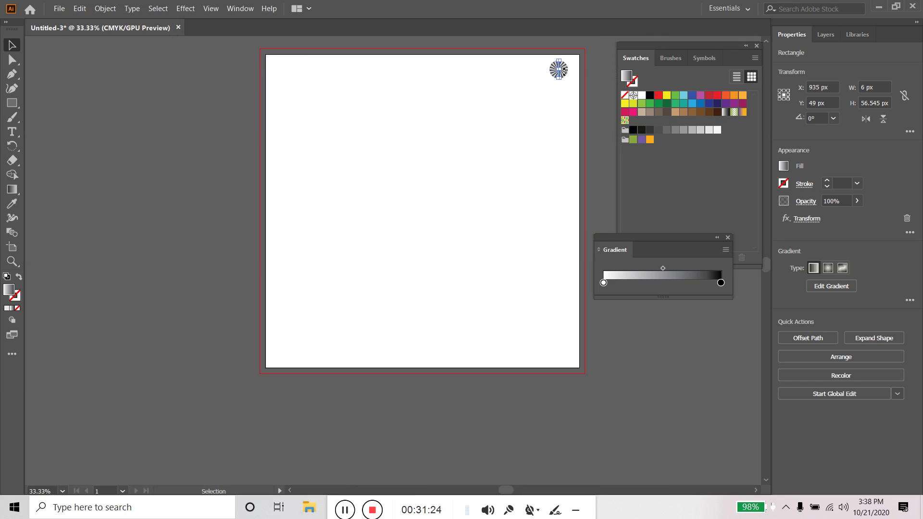
{"action": "scroll", "coordinate": [559, 70], "scroll_direction": "up", "scroll_amount": 1}
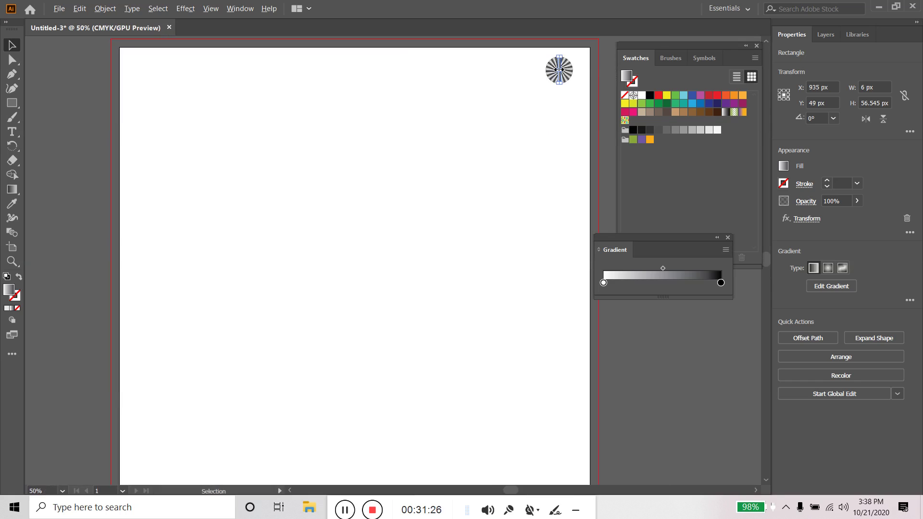
{"action": "scroll", "coordinate": [558, 70], "scroll_direction": "up", "scroll_amount": 1}
{"action": "scroll", "coordinate": [557, 69], "scroll_direction": "up", "scroll_amount": 1}
{"action": "scroll", "coordinate": [556, 71], "scroll_direction": "up", "scroll_amount": 2}
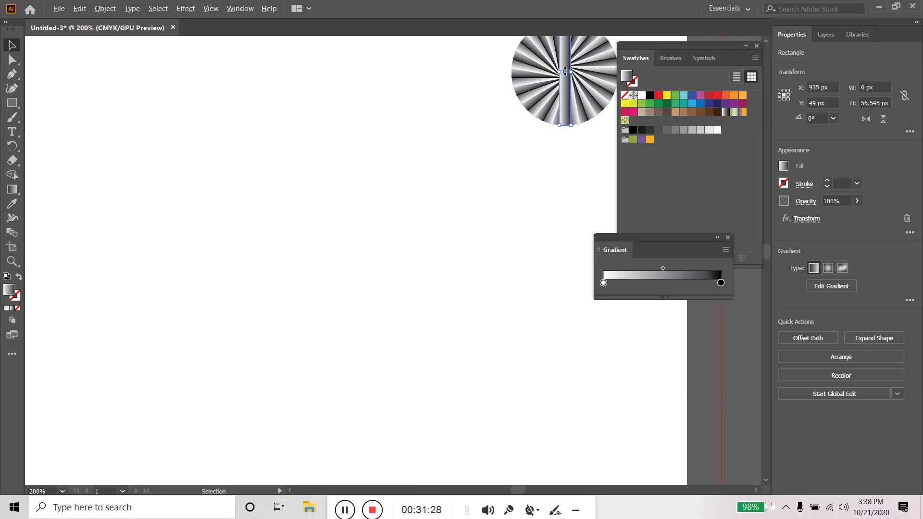
Step: Copy the starburst straight down and repeat with Ctrl+D into a right-edge column
{"action": "left_click_drag", "start_coordinate": [566, 101], "coordinate": [565, 301]}
{"action": "scroll", "coordinate": [500, 249], "scroll_direction": "down", "scroll_amount": 1}
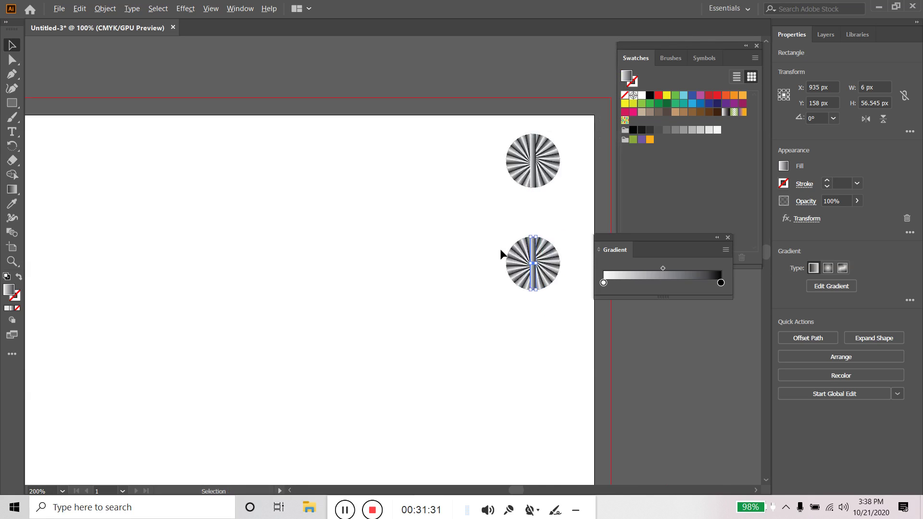
{"action": "scroll", "coordinate": [499, 249], "scroll_direction": "down", "scroll_amount": 1}
{"action": "scroll", "coordinate": [500, 249], "scroll_direction": "down", "scroll_amount": 1}
{"action": "key", "text": "ctrl+d"}
{"action": "key", "text": "ctrl+d"}
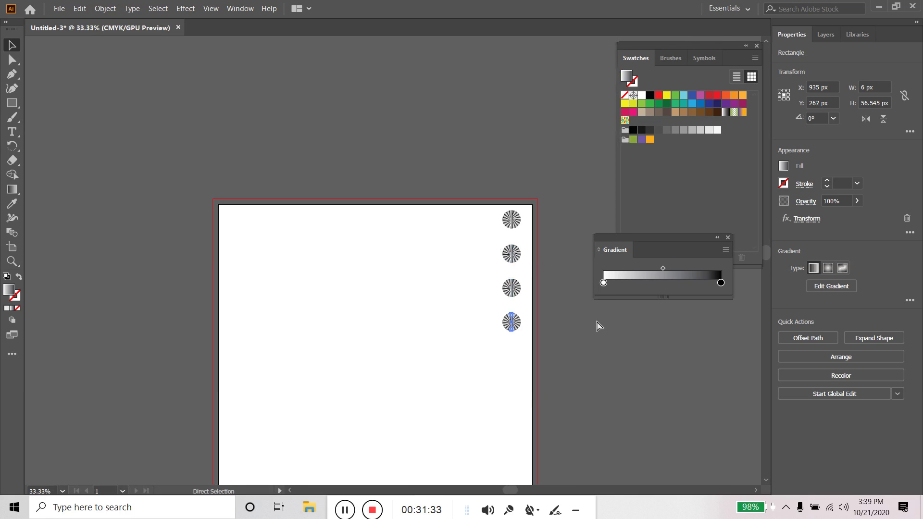
{"action": "key", "text": "ctrl+d"}
{"action": "key", "text": "ctrl+d"}
{"action": "key", "text": "ctrl+d"}
{"action": "key", "text": "ctrl+d"}
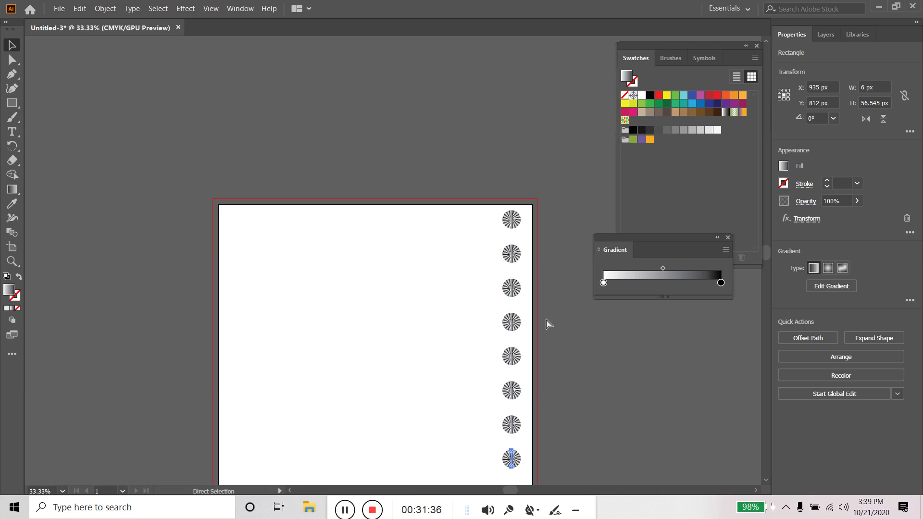
{"action": "left_click_drag", "start_coordinate": [556, 334], "coordinate": [548, 244]}
{"action": "key", "text": "ctrl+d"}
{"action": "left_click", "coordinate": [578, 336]}
{"action": "left_click_drag", "start_coordinate": [460, 120], "coordinate": [512, 398]}
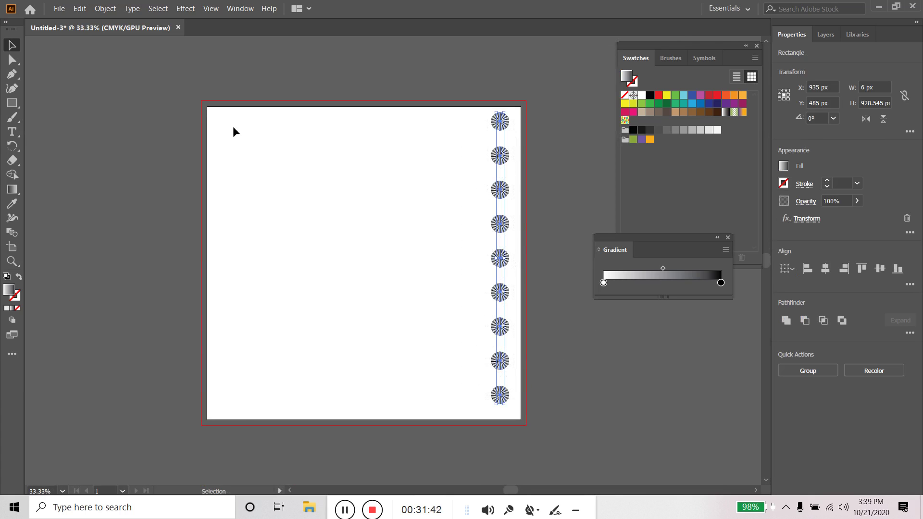
{"action": "left_click", "coordinate": [103, 9]}
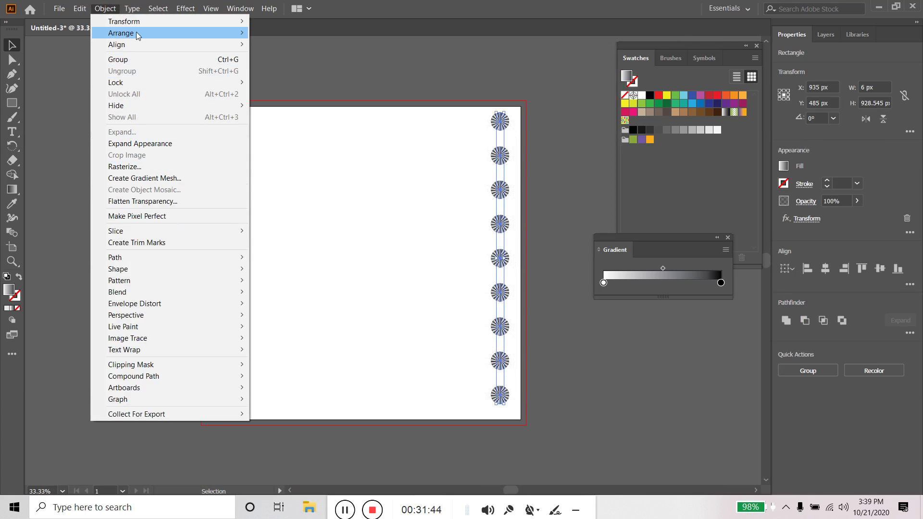
{"action": "left_click", "coordinate": [125, 60]}
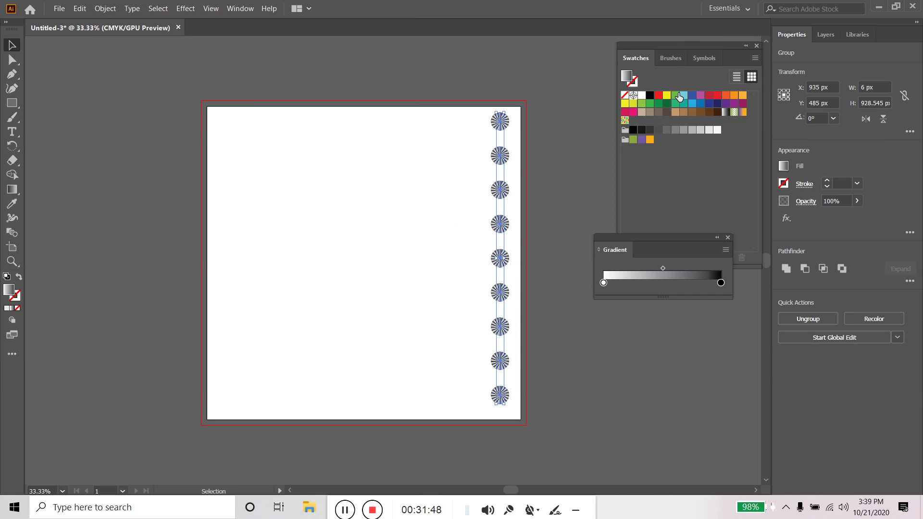
{"action": "left_click", "coordinate": [680, 60]}
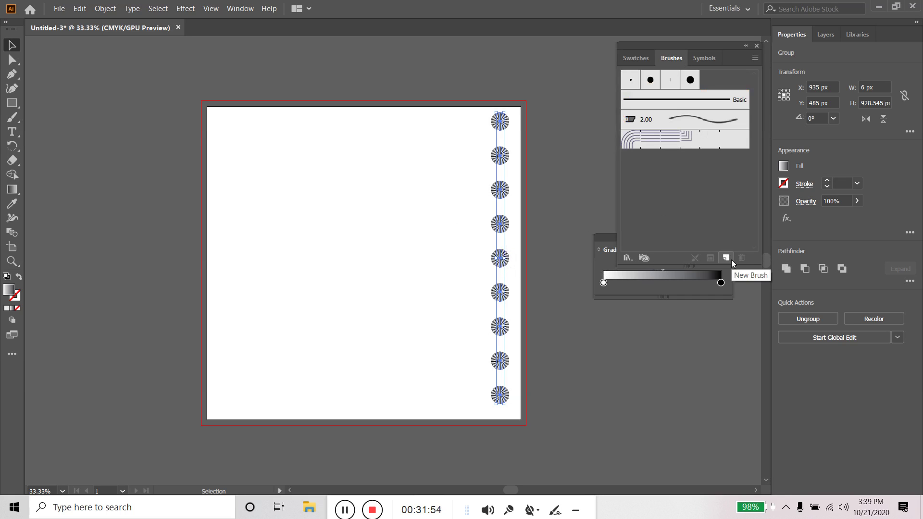
{"action": "left_click", "coordinate": [730, 259]}
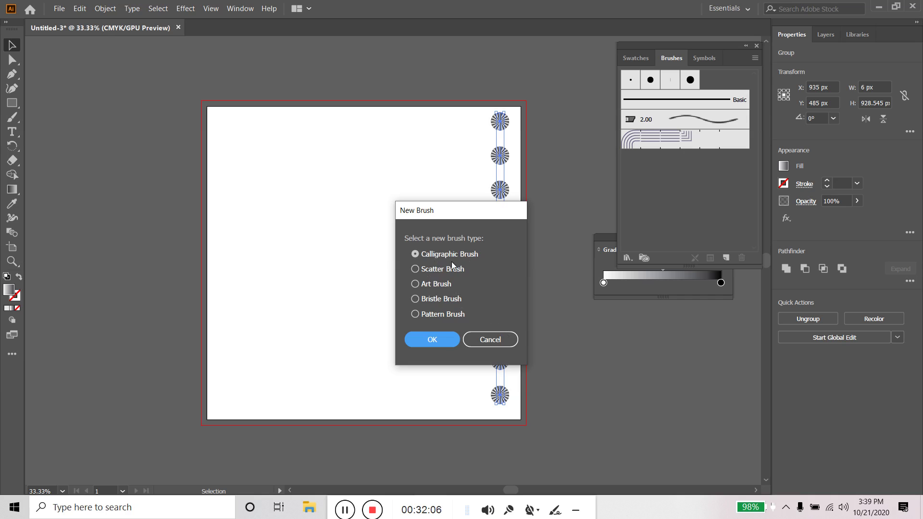
{"action": "left_click", "coordinate": [487, 339]}
{"action": "left_click", "coordinate": [434, 223]}
{"action": "key", "text": "a"}
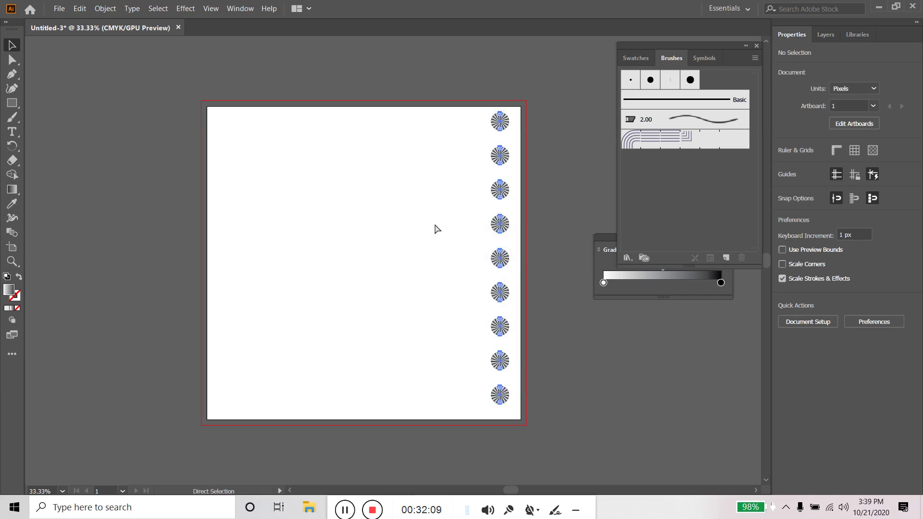
Step: Reduce the repeats to one starburst, scale it up and place it at the artboard centre
{"action": "key", "text": "ctrl+z"}
{"action": "key", "text": "ctrl+z"}
{"action": "key", "text": "ctrl+z"}
{"action": "key", "text": "ctrl+z"}
{"action": "key", "text": "ctrl+z"}
{"action": "key", "text": "ctrl+z"}
{"action": "key", "text": "v"}
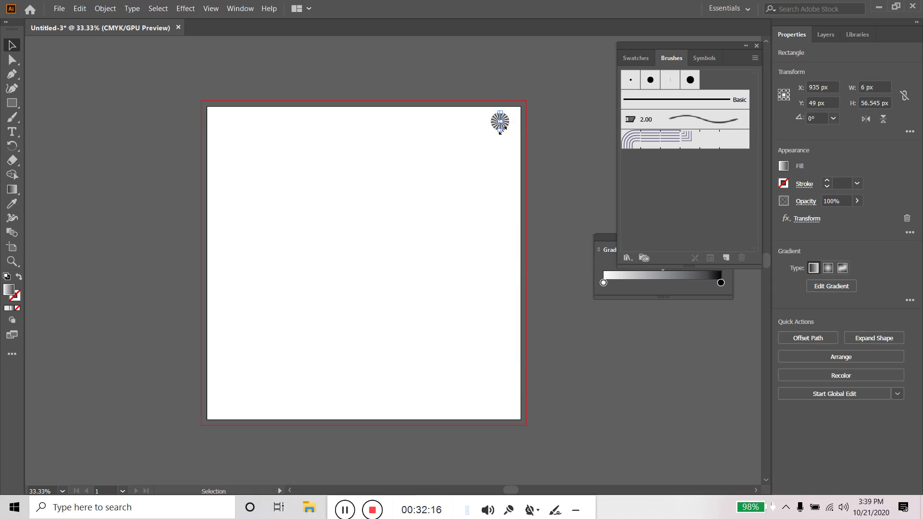
{"action": "left_click_drag", "start_coordinate": [503, 129], "coordinate": [513, 173]}
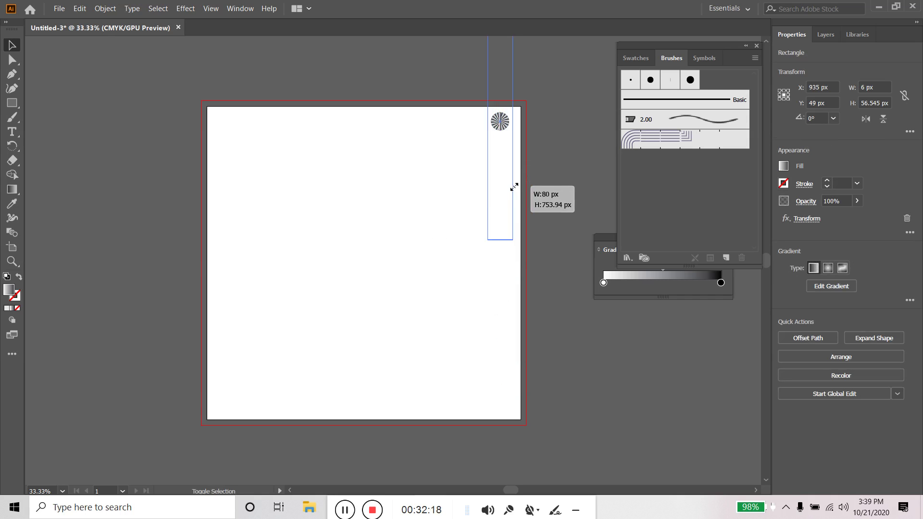
{"action": "mouse_move", "coordinate": [499, 125]}
{"action": "left_mouse_down"}
{"action": "mouse_move", "coordinate": [368, 296]}
{"action": "mouse_move", "coordinate": [346, 283]}
{"action": "left_mouse_up"}
{"action": "left_click", "coordinate": [453, 298]}
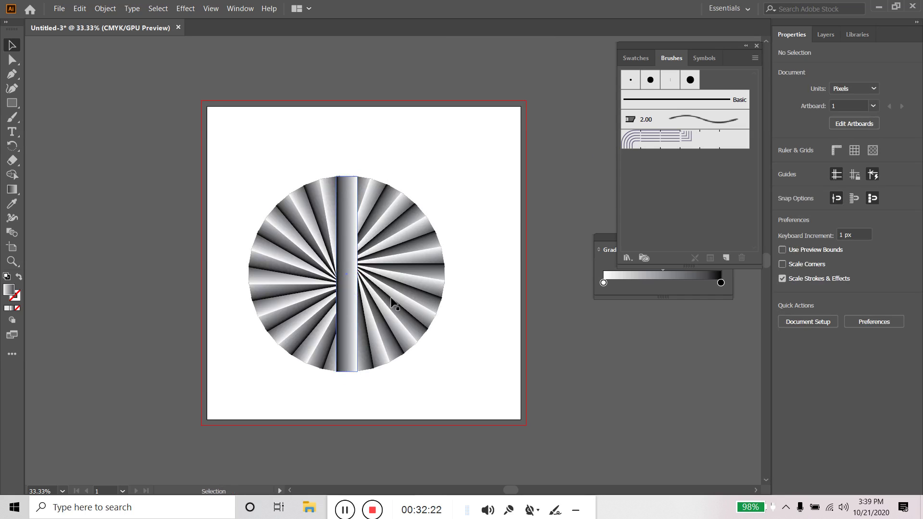
Step: From the Symbols panel, make the starburst a new Graphic symbol named 'my symbol'
{"action": "left_click", "coordinate": [704, 58]}
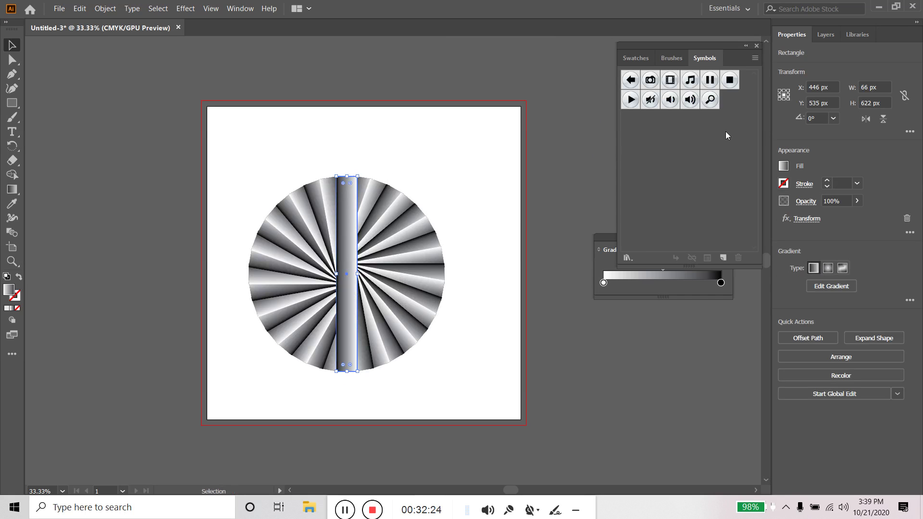
{"action": "left_click", "coordinate": [726, 259]}
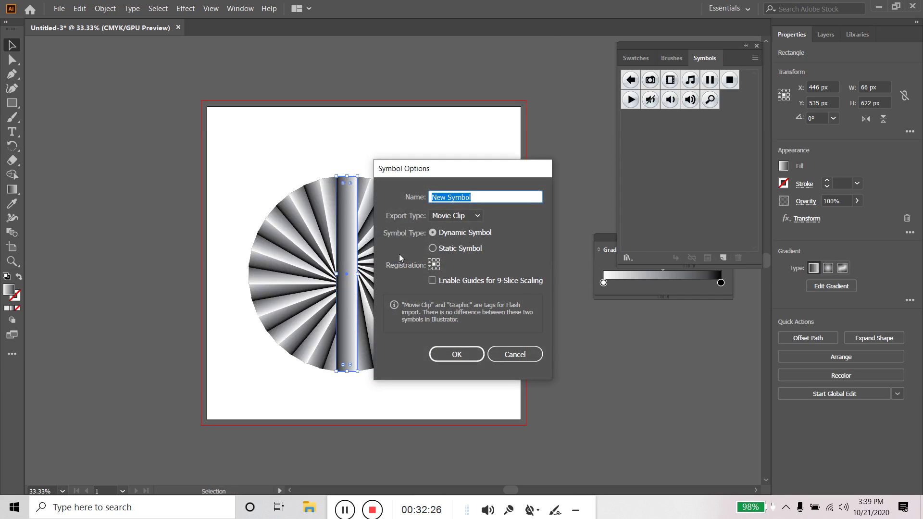
{"action": "left_click", "coordinate": [476, 217]}
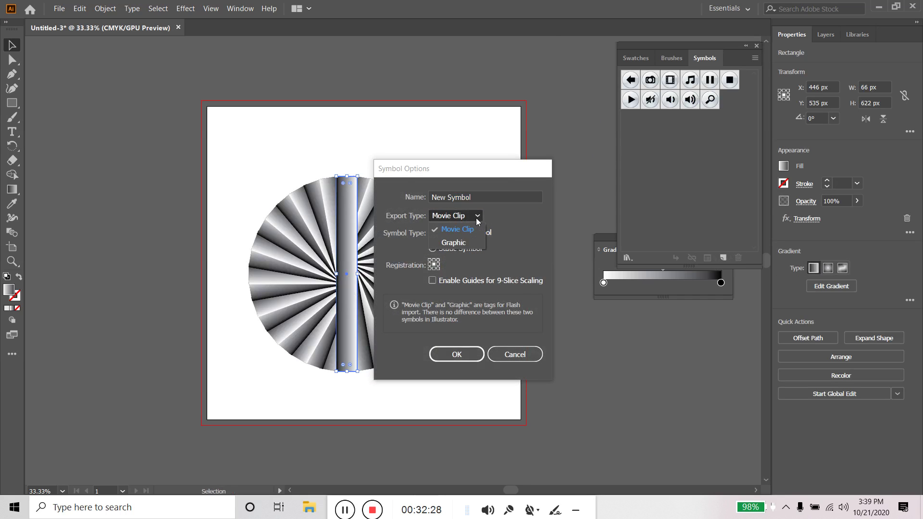
{"action": "left_click", "coordinate": [464, 243]}
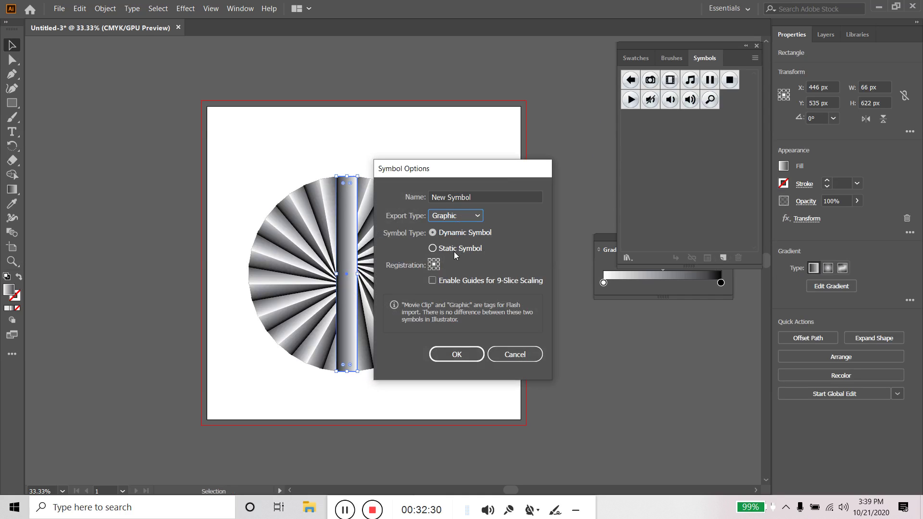
{"action": "left_click", "coordinate": [486, 197]}
{"action": "left_click_drag", "start_coordinate": [486, 196], "coordinate": [430, 197]}
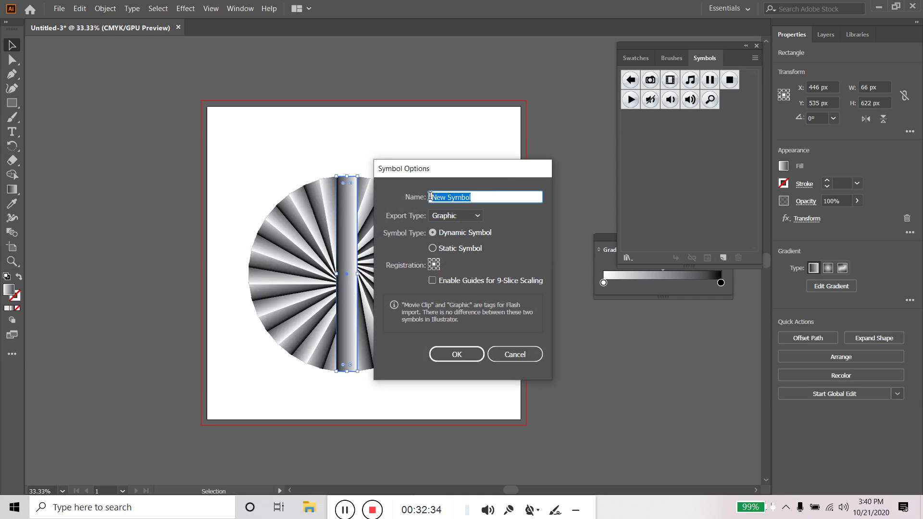
{"action": "type", "text": "my samp"}
{"action": "key", "text": "BackSpace"}
{"action": "key", "text": "BackSpace"}
{"action": "key", "text": "BackSpace"}
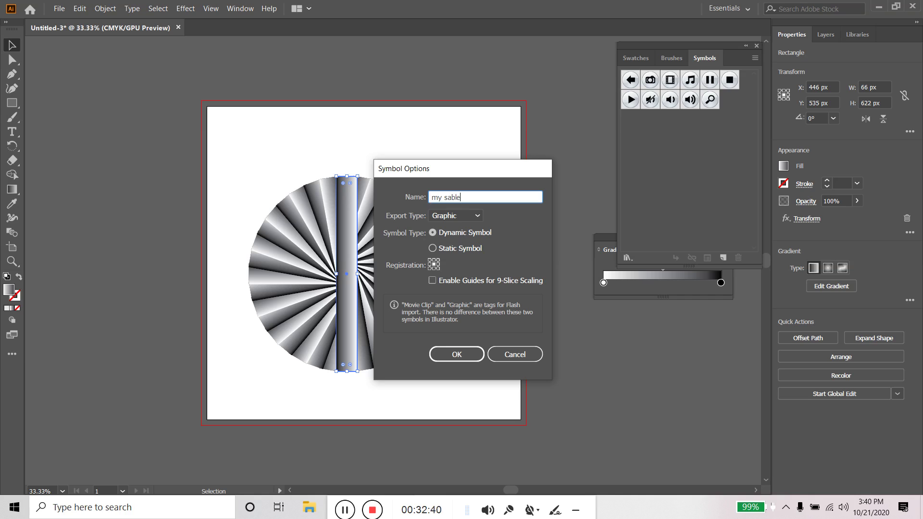
{"action": "key", "text": "BackSpace"}
{"action": "key", "text": "BackSpace"}
{"action": "type", "text": "bo"}
{"action": "left_click", "coordinate": [460, 355]}
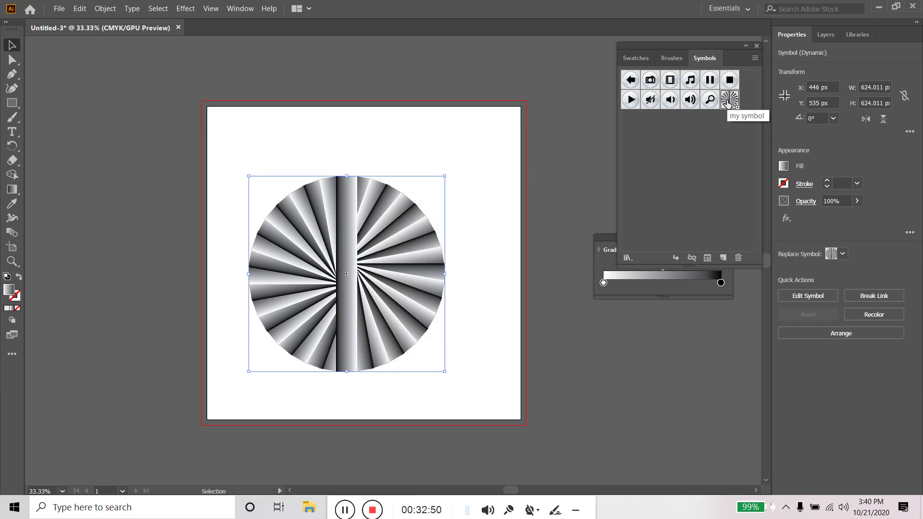
Step: Save the symbols as a 'my symbol' library, then delete the starburst from the artboard
{"action": "left_click", "coordinate": [627, 257]}
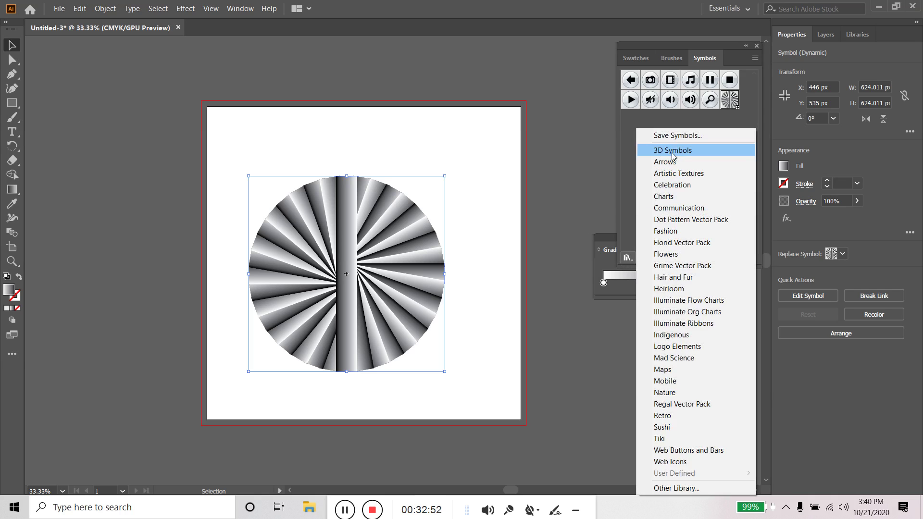
{"action": "left_click", "coordinate": [677, 136]}
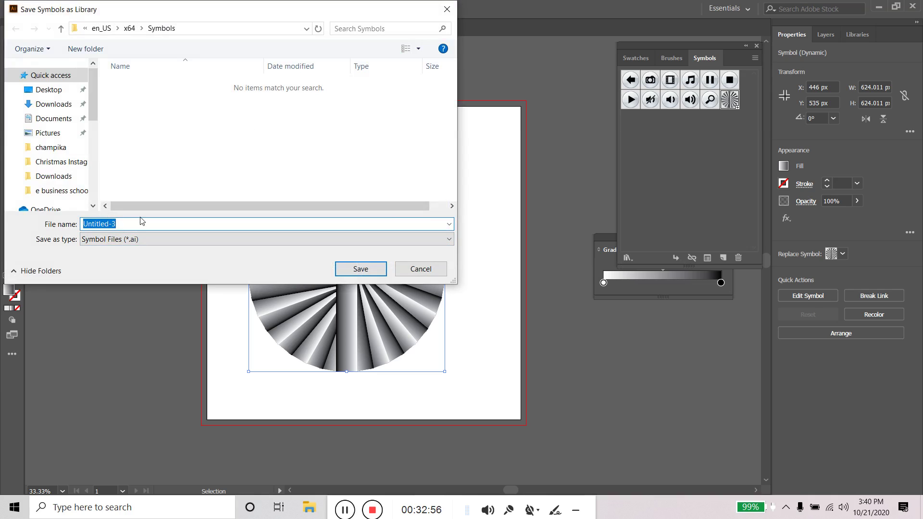
{"action": "type", "text": "my symb"}
{"action": "type", "text": "o"}
{"action": "key", "text": "Return"}
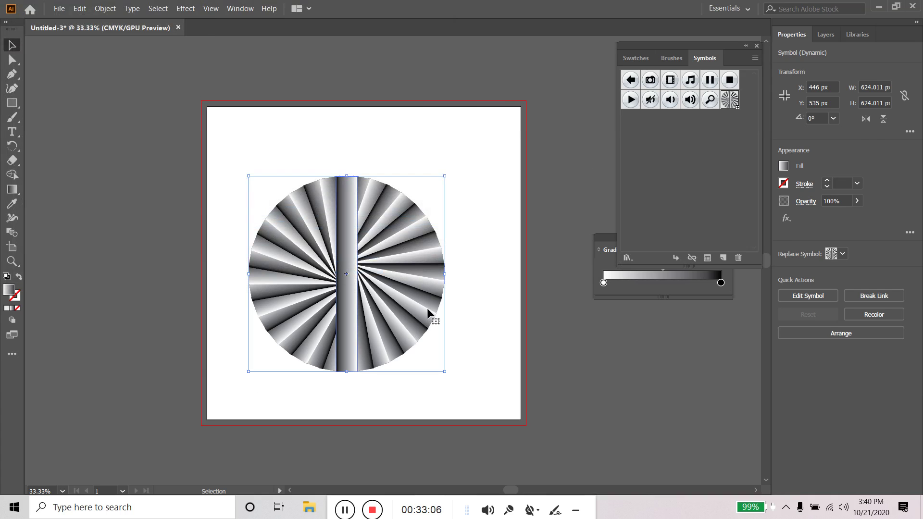
{"action": "key", "text": "Delete"}
{"action": "left_click", "coordinate": [719, 154]}
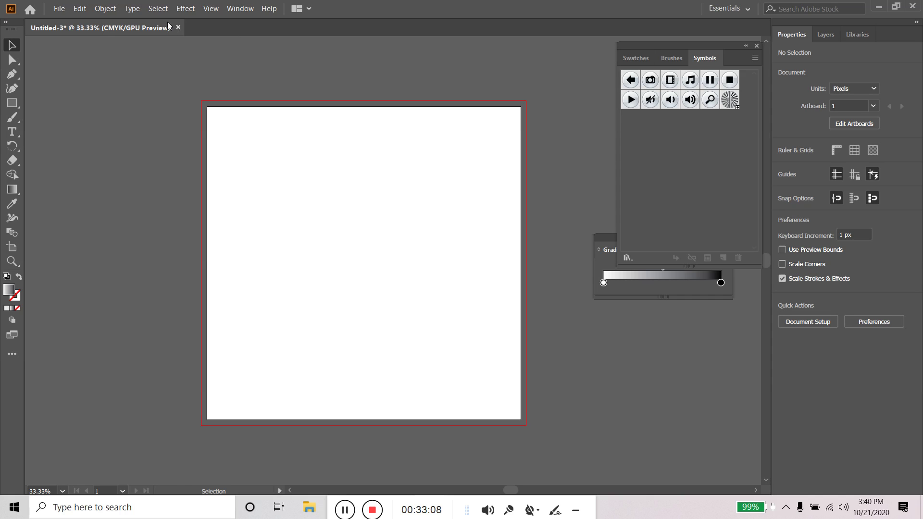
Step: Close Untitled-3 without saving and create a new document
{"action": "left_click", "coordinate": [178, 27]}
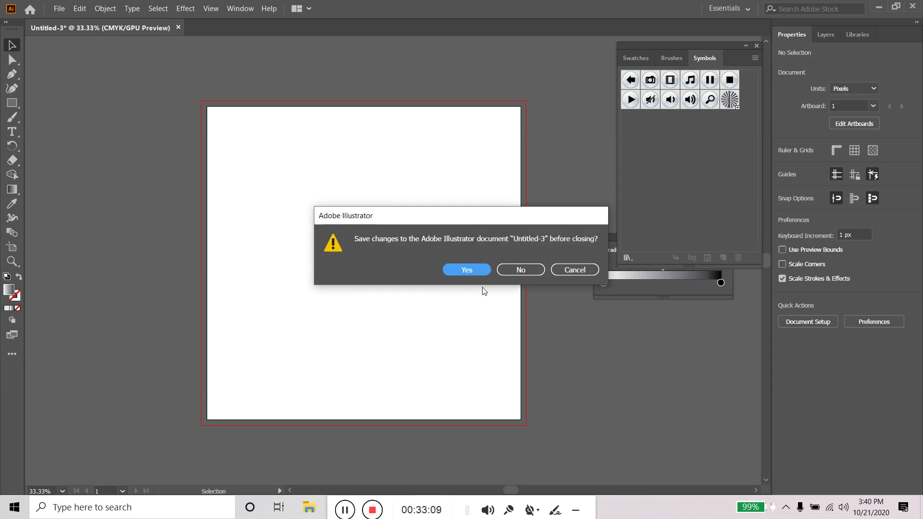
{"action": "left_click", "coordinate": [512, 268]}
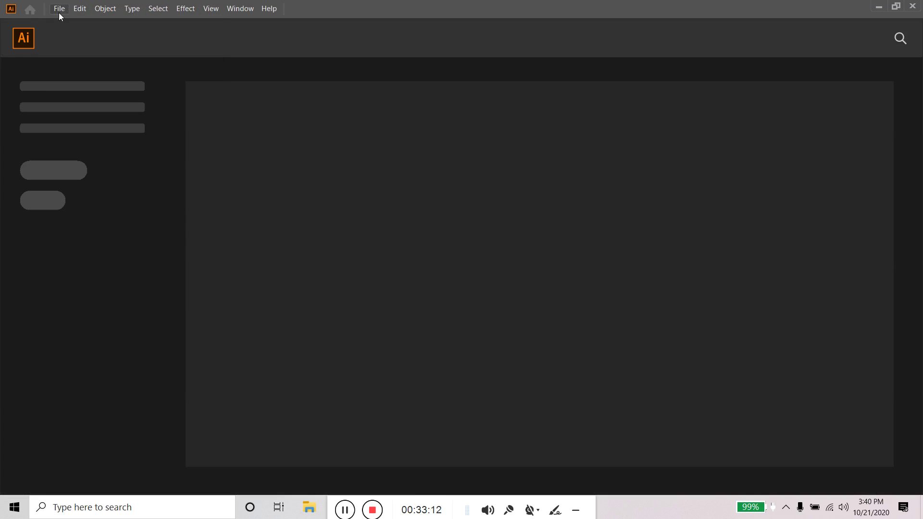
{"action": "left_click", "coordinate": [58, 11]}
{"action": "left_click", "coordinate": [84, 24]}
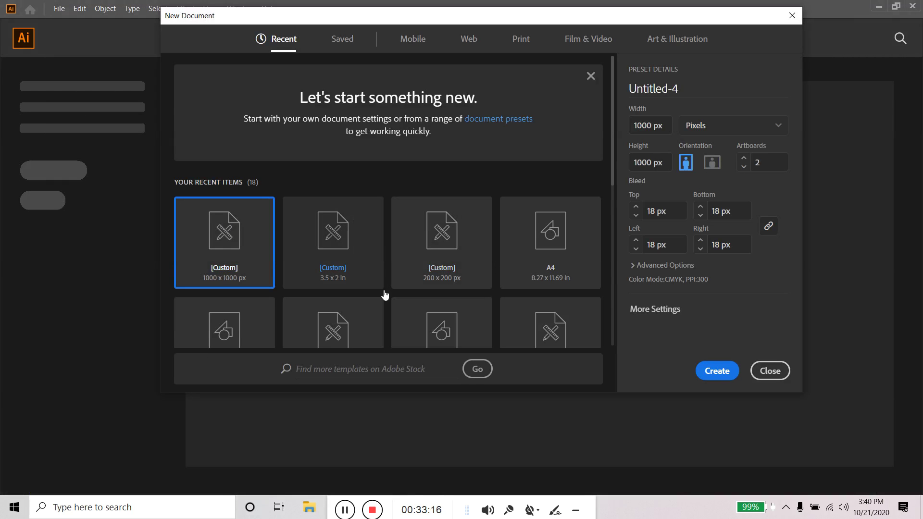
{"action": "left_click", "coordinate": [714, 373]}
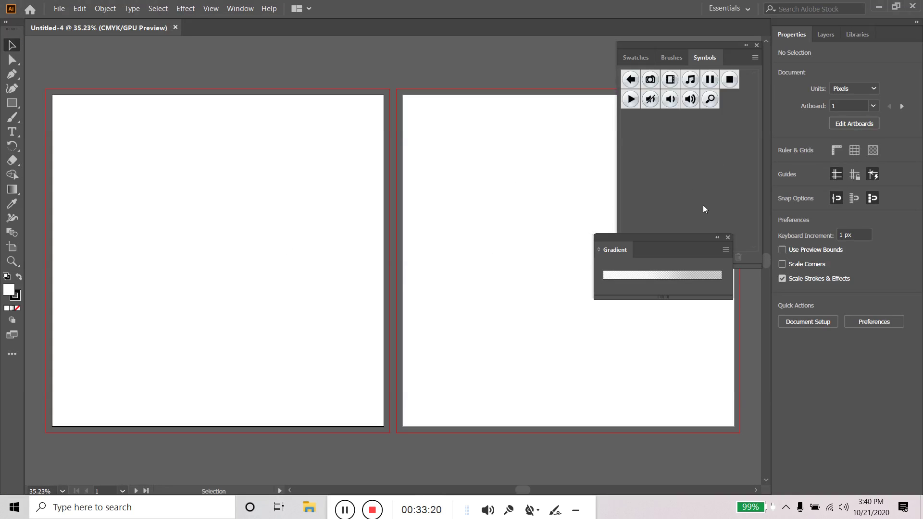
Step: Load the 'my symbol 1' user library, place then delete its starburst, and close the library
{"action": "left_click", "coordinate": [725, 238]}
{"action": "left_click", "coordinate": [627, 257]}
{"action": "mouse_move", "coordinate": [673, 473]}
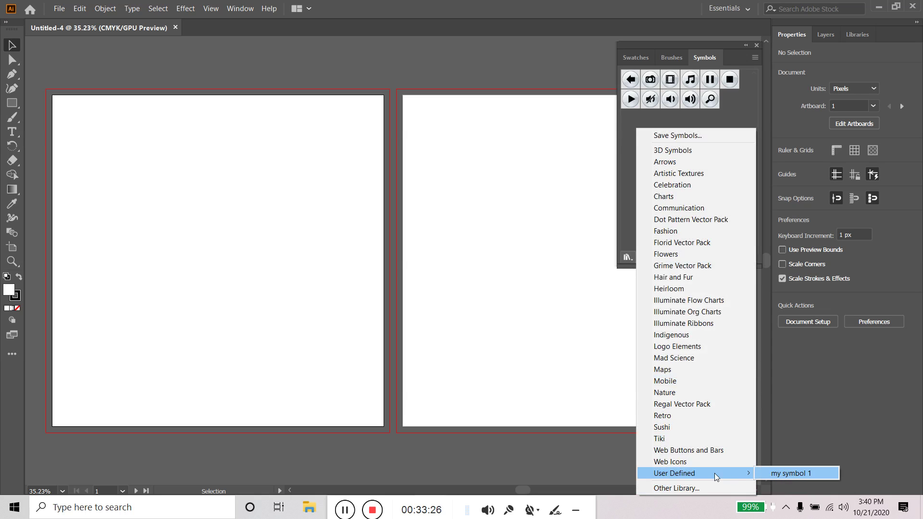
{"action": "left_click", "coordinate": [794, 473]}
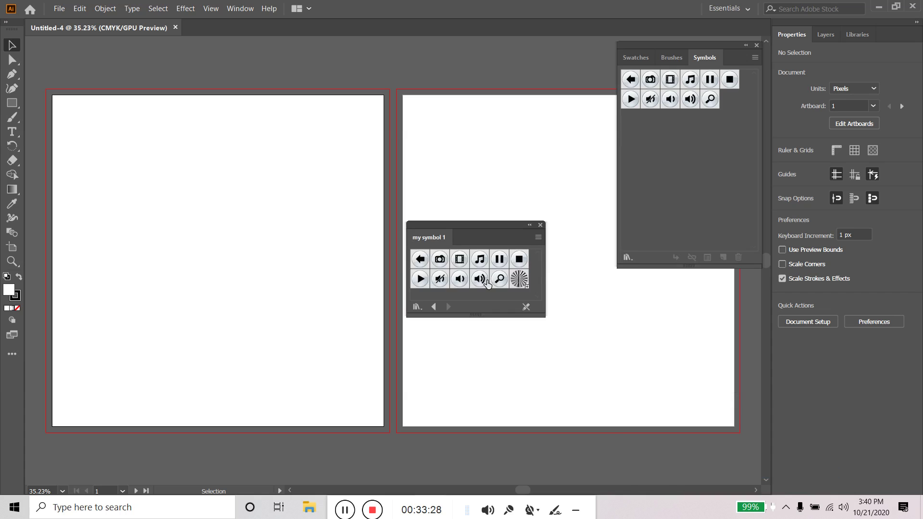
{"action": "left_click_drag", "start_coordinate": [519, 279], "coordinate": [259, 203]}
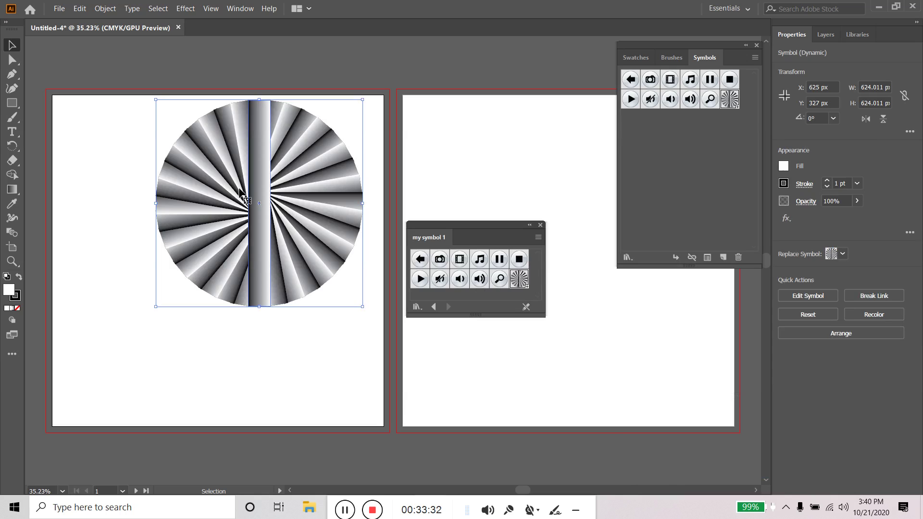
{"action": "key", "text": "Delete"}
{"action": "left_click", "coordinate": [540, 225]}
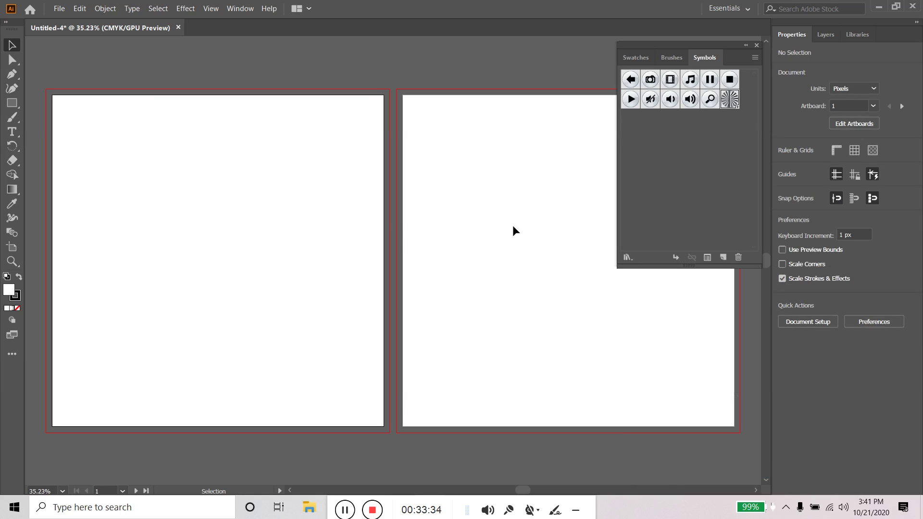
Step: Delete Artboard 2 with the Artboard tool so only one artboard remains
{"action": "left_click", "coordinate": [12, 247]}
{"action": "left_click", "coordinate": [551, 288]}
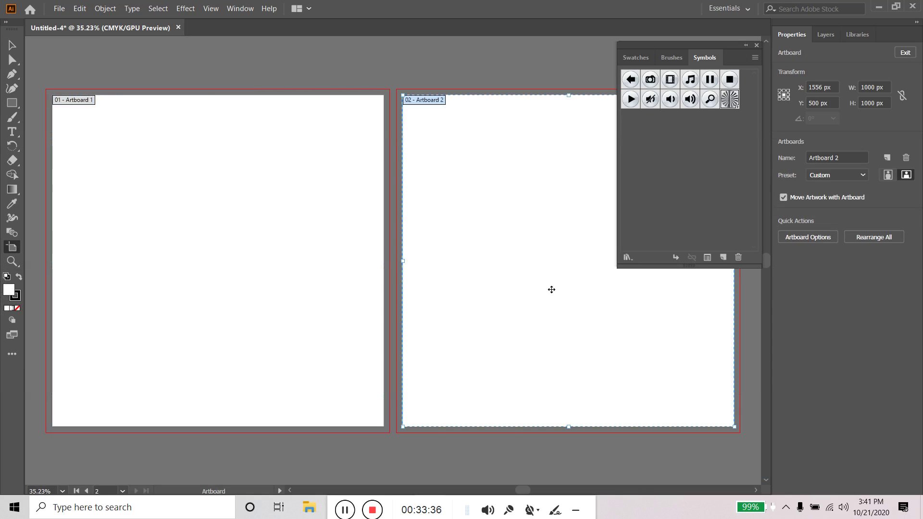
{"action": "key", "text": "Delete"}
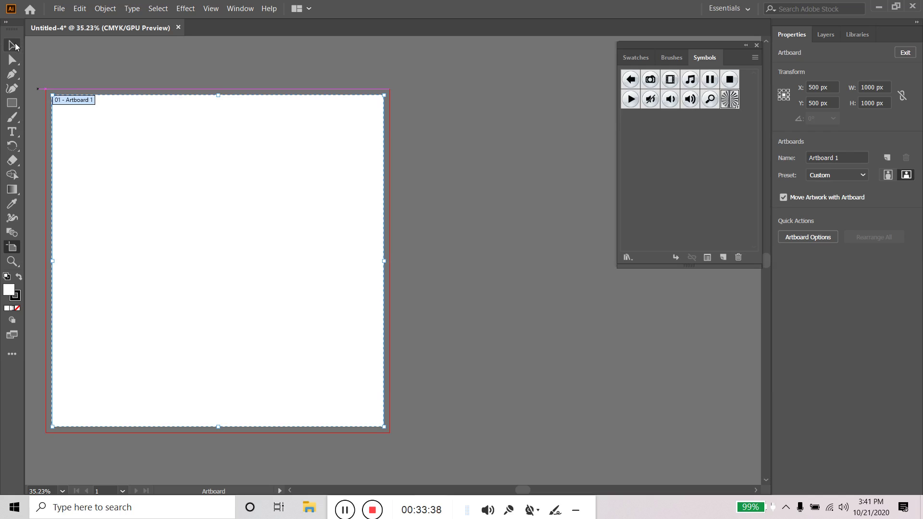
{"action": "key", "text": "Escape"}
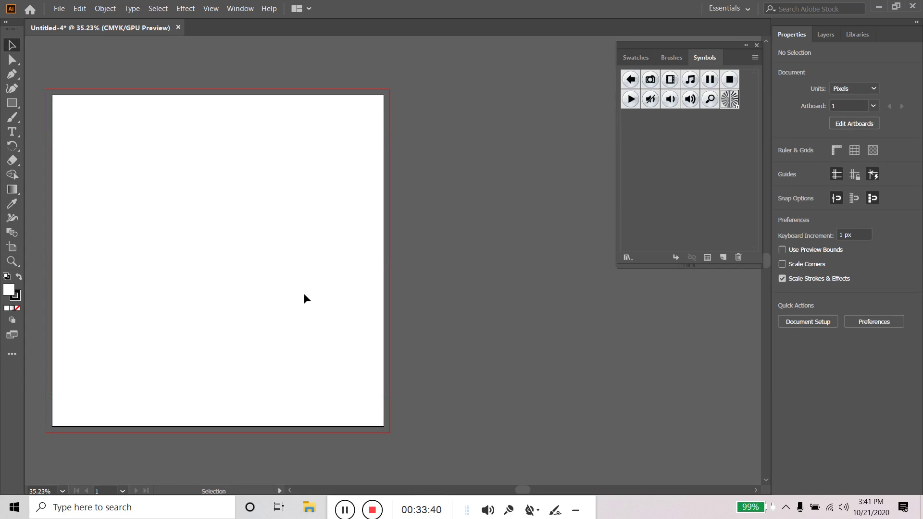
Step: Pan the artboard view, then switch to Chrome with a new blank tab
{"action": "left_click_drag", "start_coordinate": [281, 263], "coordinate": [355, 258]}
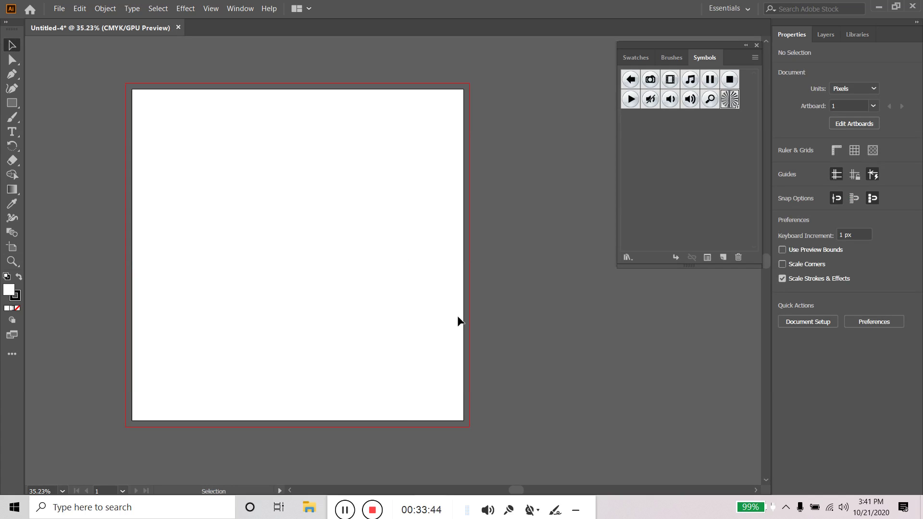
{"action": "left_click_drag", "start_coordinate": [335, 503], "coordinate": [462, 503]}
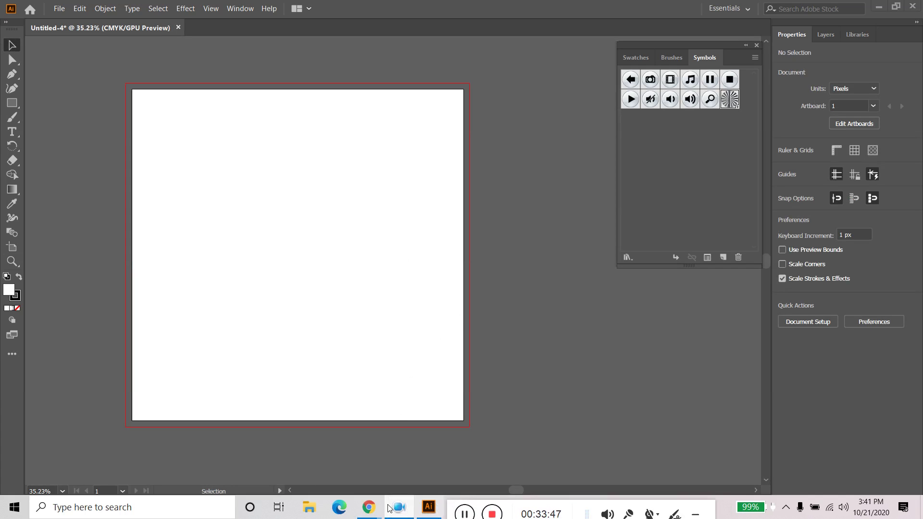
{"action": "mouse_move", "coordinate": [369, 506]}
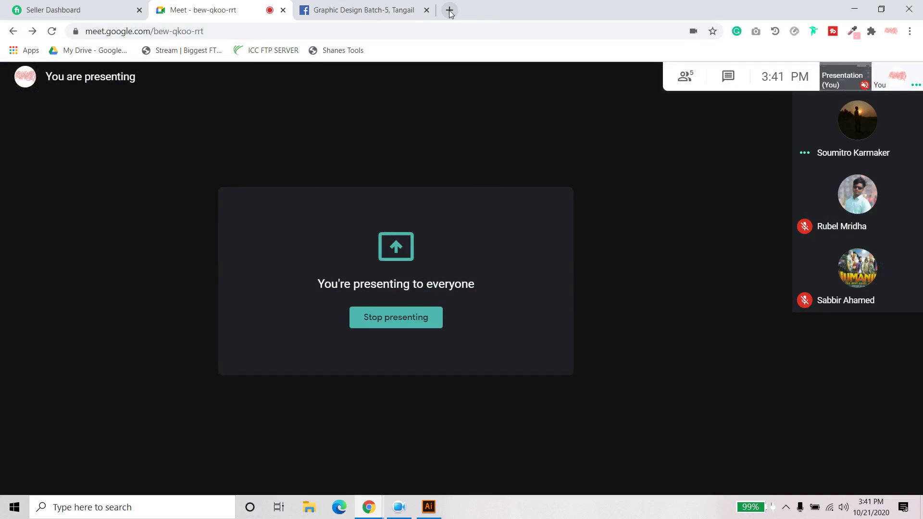
{"action": "left_click", "coordinate": [450, 10]}
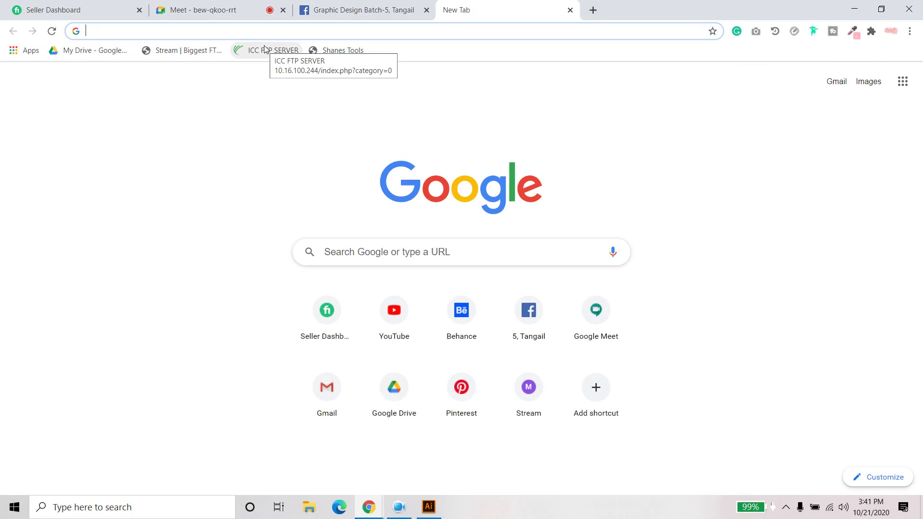
Step: Load the Font Awesome cheatsheet page and scroll through its icons
{"action": "type", "text": "font"}
{"action": "key", "text": "Right"}
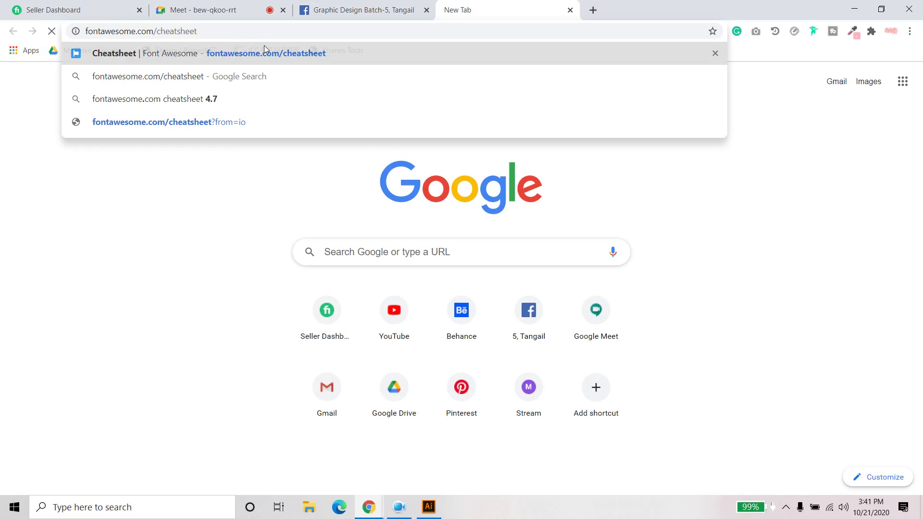
{"action": "key", "text": "Return"}
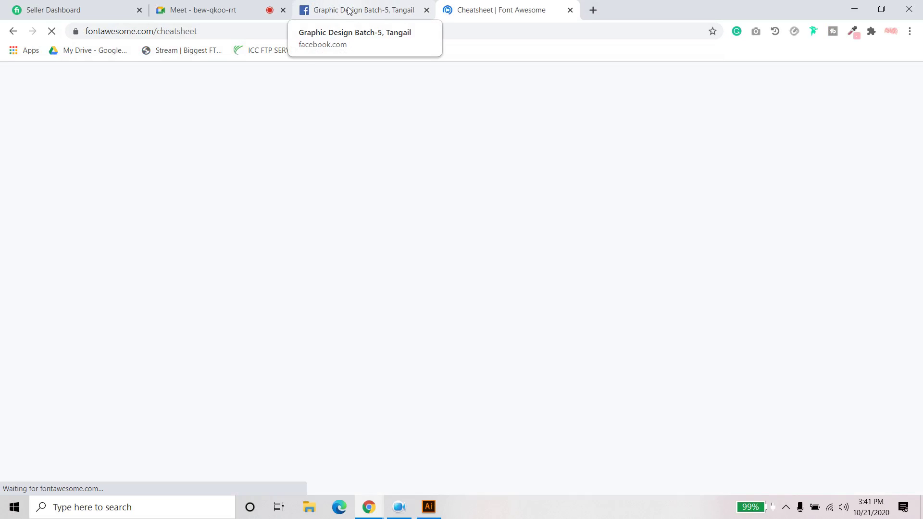
{"action": "scroll", "coordinate": [517, 307], "scroll_direction": "down", "scroll_amount": 1}
{"action": "scroll", "coordinate": [517, 307], "scroll_direction": "down", "scroll_amount": 4}
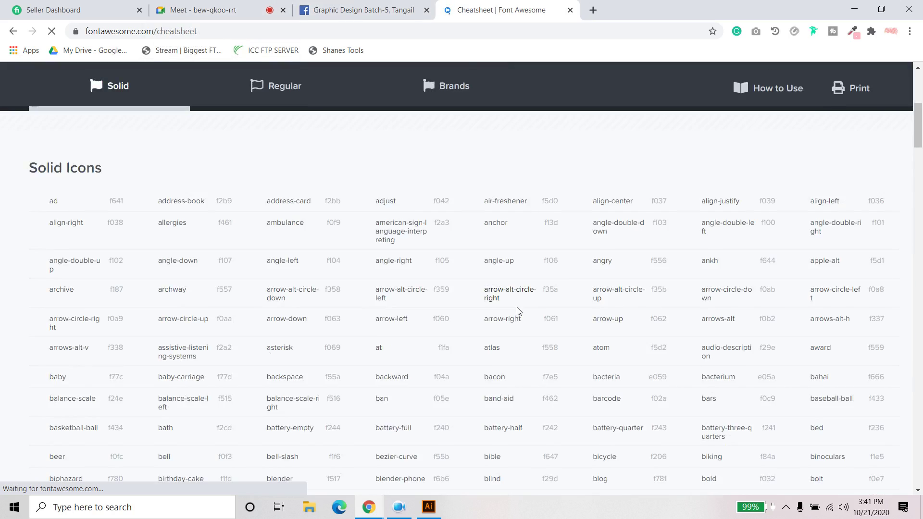
{"action": "scroll", "coordinate": [517, 311], "scroll_direction": "down", "scroll_amount": 5}
{"action": "scroll", "coordinate": [517, 310], "scroll_direction": "up", "scroll_amount": 1}
{"action": "scroll", "coordinate": [517, 308], "scroll_direction": "up", "scroll_amount": 2}
{"action": "scroll", "coordinate": [517, 307], "scroll_direction": "up", "scroll_amount": 3}
{"action": "scroll", "coordinate": [517, 308], "scroll_direction": "up", "scroll_amount": 4}
{"action": "scroll", "coordinate": [517, 308], "scroll_direction": "down", "scroll_amount": 7}
{"action": "scroll", "coordinate": [518, 310], "scroll_direction": "up", "scroll_amount": 5}
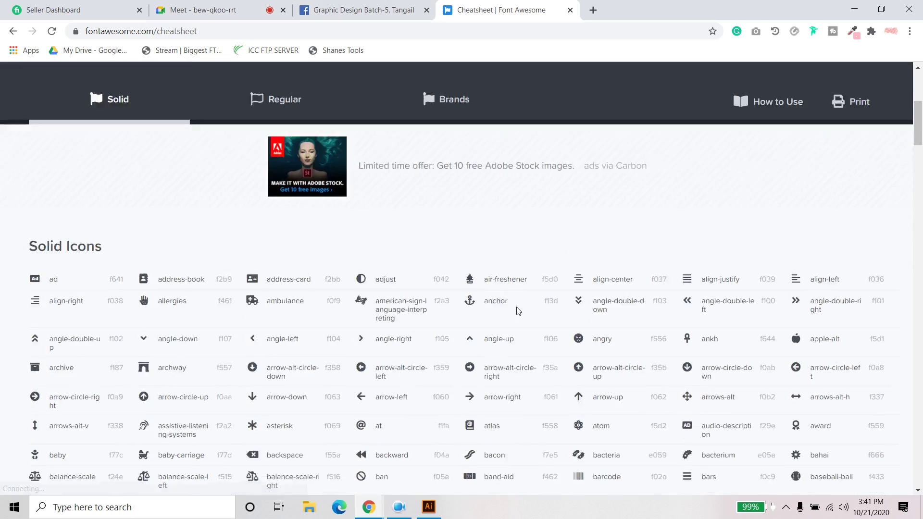
{"action": "scroll", "coordinate": [517, 311], "scroll_direction": "down", "scroll_amount": 2}
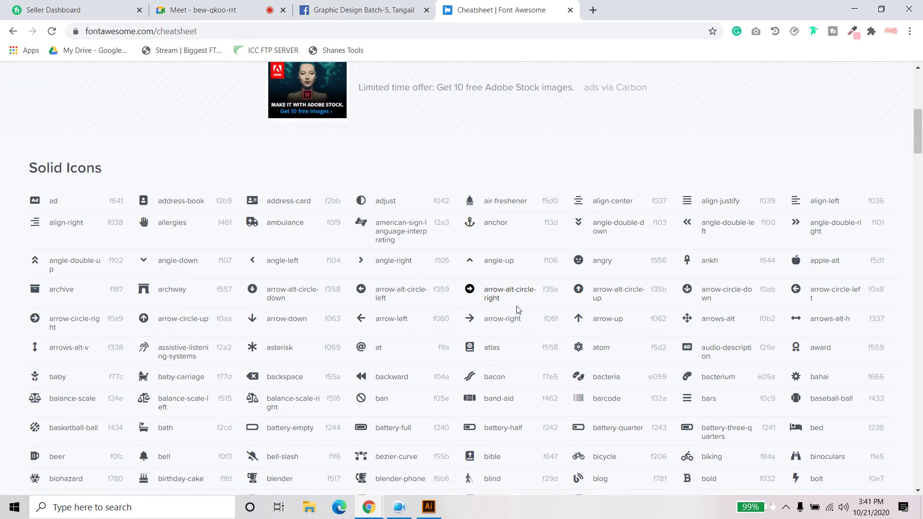
{"action": "scroll", "coordinate": [517, 310], "scroll_direction": "down", "scroll_amount": 2}
{"action": "scroll", "coordinate": [517, 310], "scroll_direction": "down", "scroll_amount": 1}
{"action": "scroll", "coordinate": [516, 309], "scroll_direction": "down", "scroll_amount": 1}
{"action": "scroll", "coordinate": [500, 308], "scroll_direction": "up", "scroll_amount": 4}
{"action": "scroll", "coordinate": [34, 209], "scroll_direction": "down", "scroll_amount": 1}
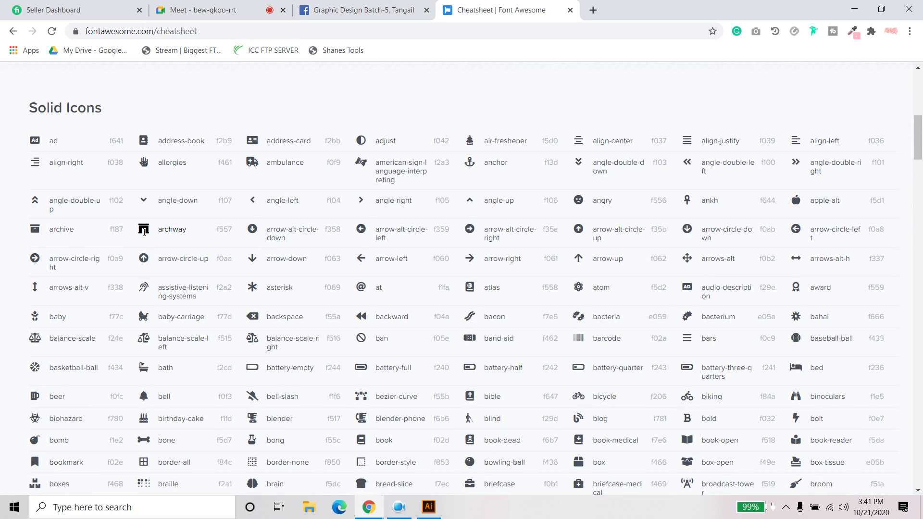
Step: Find the globe icons by searching 'glob' and select the globe-americas glyph
{"action": "key", "text": "ctrl+f"}
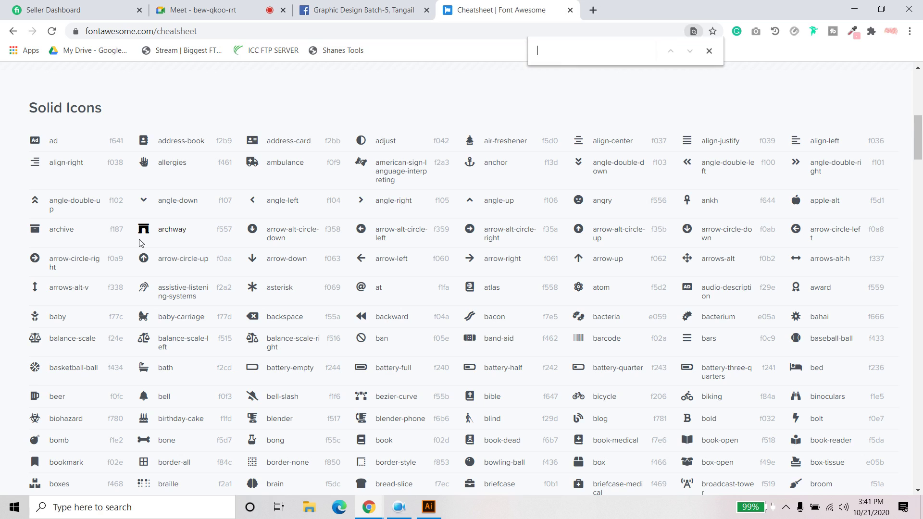
{"action": "type", "text": "glob"}
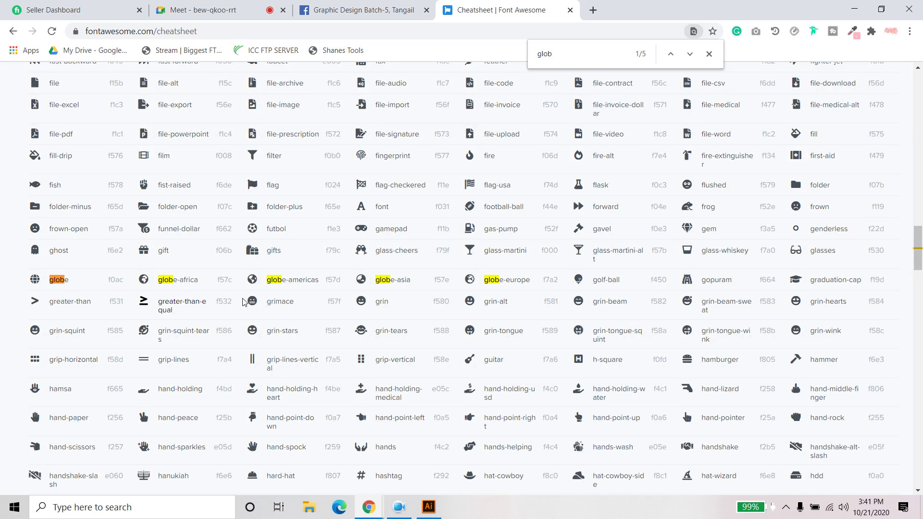
{"action": "double_click", "coordinate": [252, 279]}
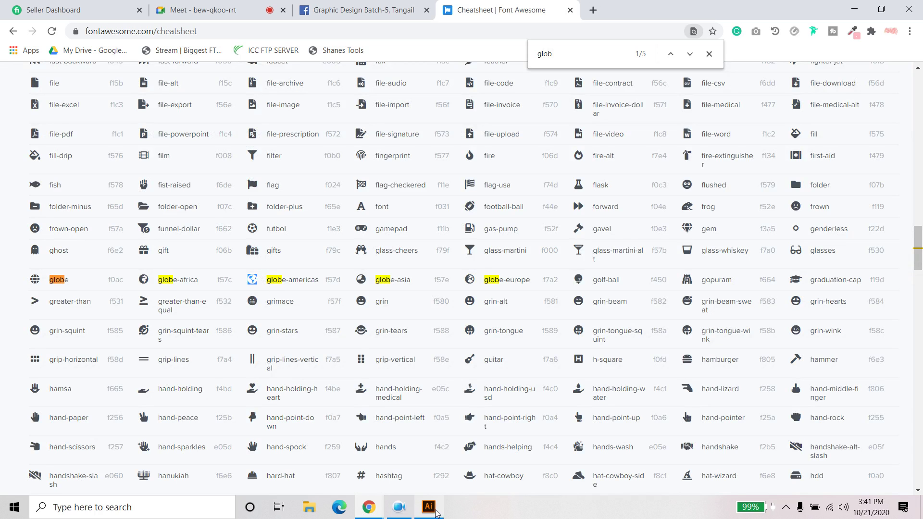
{"action": "left_click", "coordinate": [428, 506]}
Step: Paste the globe glyph into a new text object set in Font Awesome 5 Free Solid
{"action": "left_click", "coordinate": [12, 132]}
{"action": "left_click", "coordinate": [187, 239]}
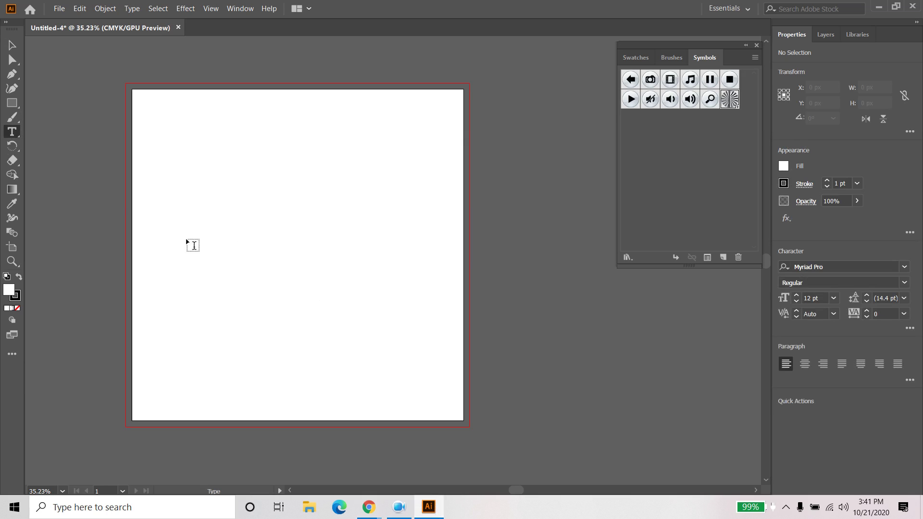
{"action": "key", "text": "ctrl+v"}
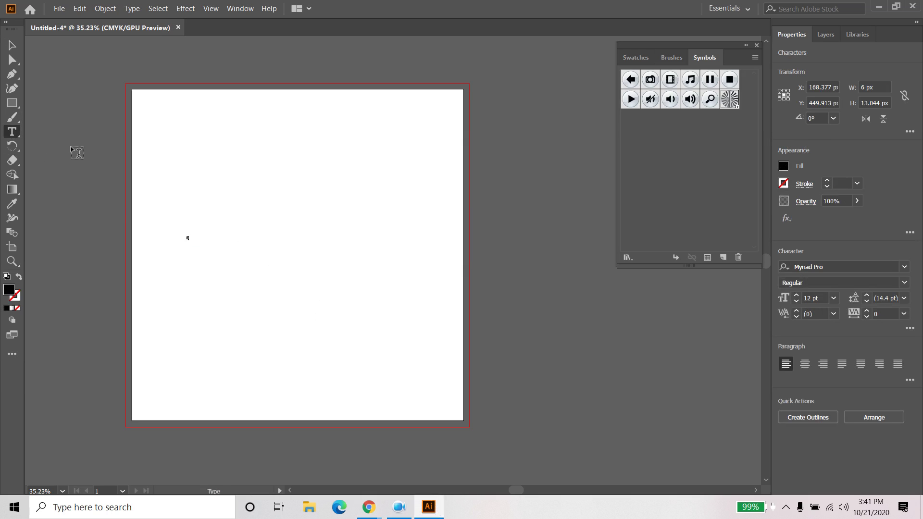
{"action": "left_click", "coordinate": [12, 45]}
{"action": "left_click", "coordinate": [833, 267]}
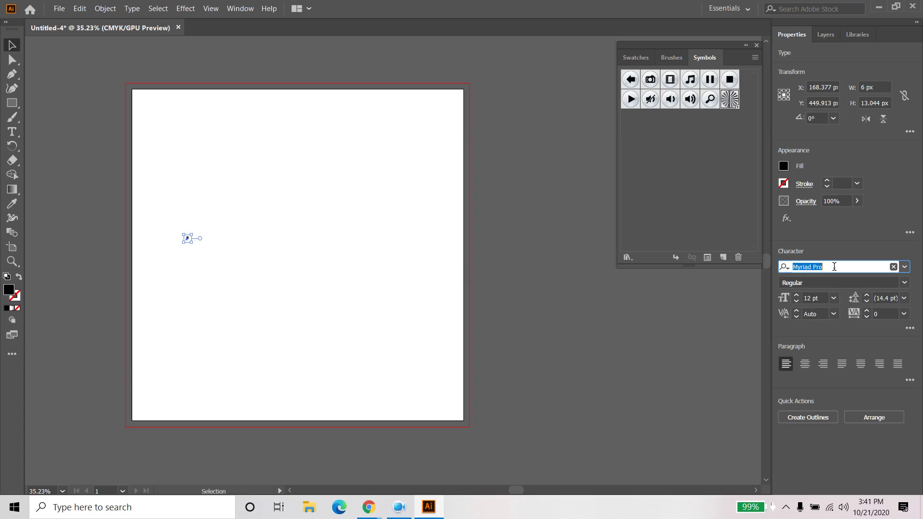
{"action": "type", "text": "font"}
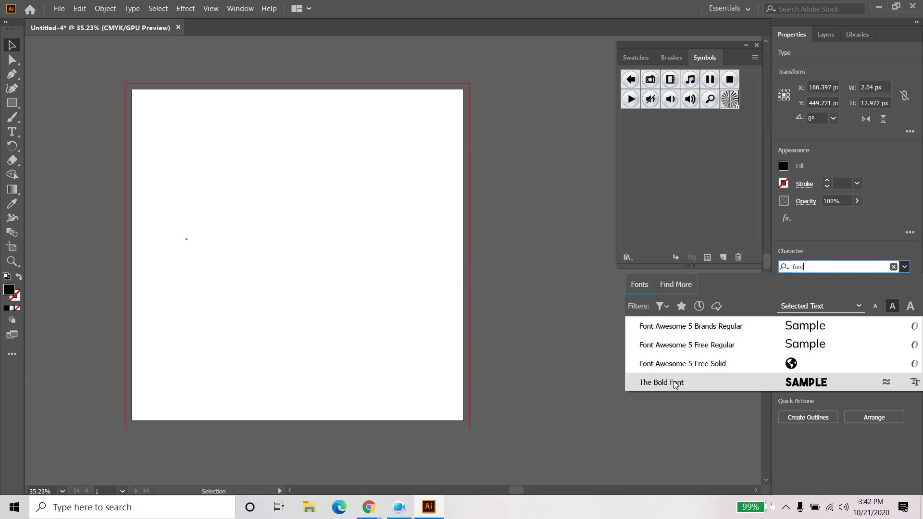
{"action": "left_click", "coordinate": [673, 367]}
Step: Increase the globe glyph's font size to around 70 pt
{"action": "left_click", "coordinate": [799, 295]}
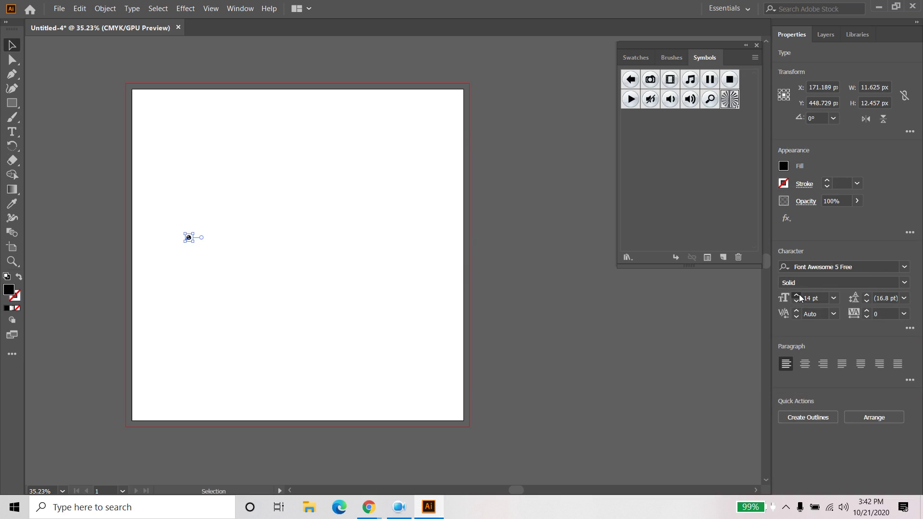
{"action": "left_click", "coordinate": [799, 295]}
{"action": "left_click", "coordinate": [799, 294]}
{"action": "left_click", "coordinate": [798, 295]}
{"action": "left_click", "coordinate": [799, 294]}
Step: Expand the globe glyph into vector shapes via Object > Expand
{"action": "left_click", "coordinate": [342, 209]}
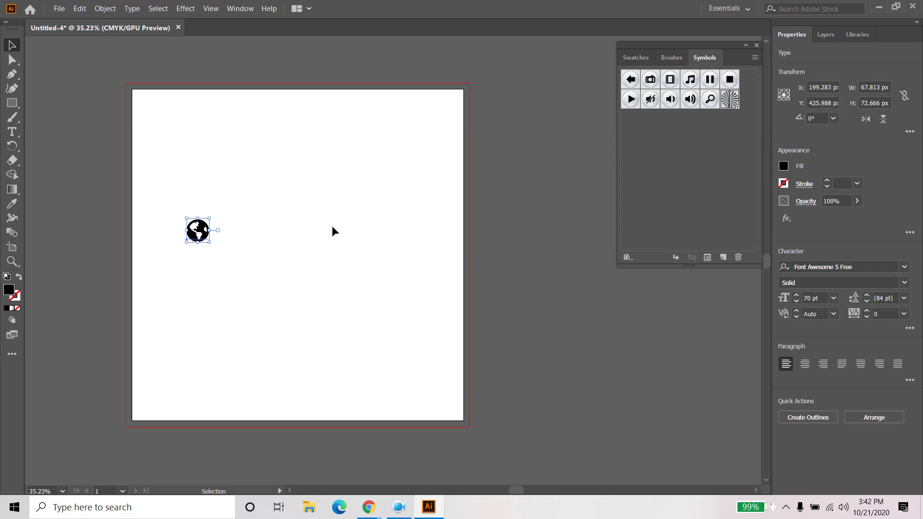
{"action": "left_click", "coordinate": [107, 9]}
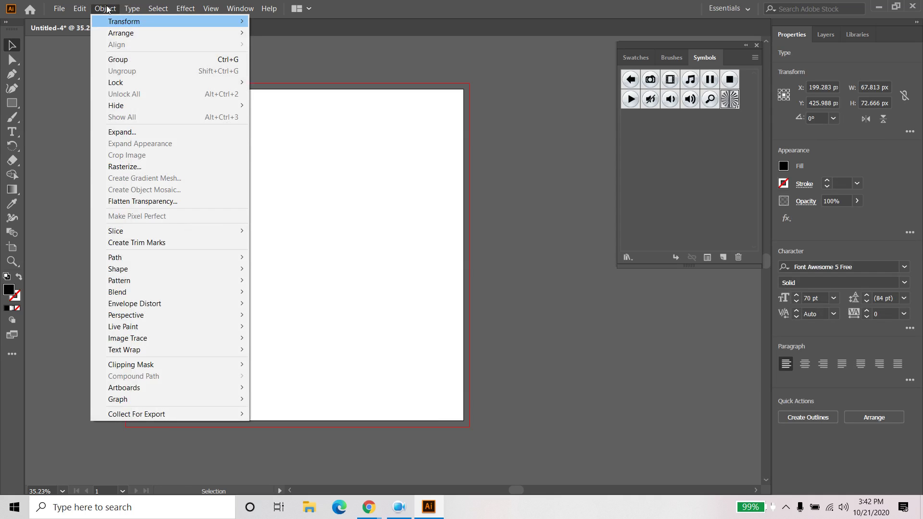
{"action": "left_click", "coordinate": [132, 133]}
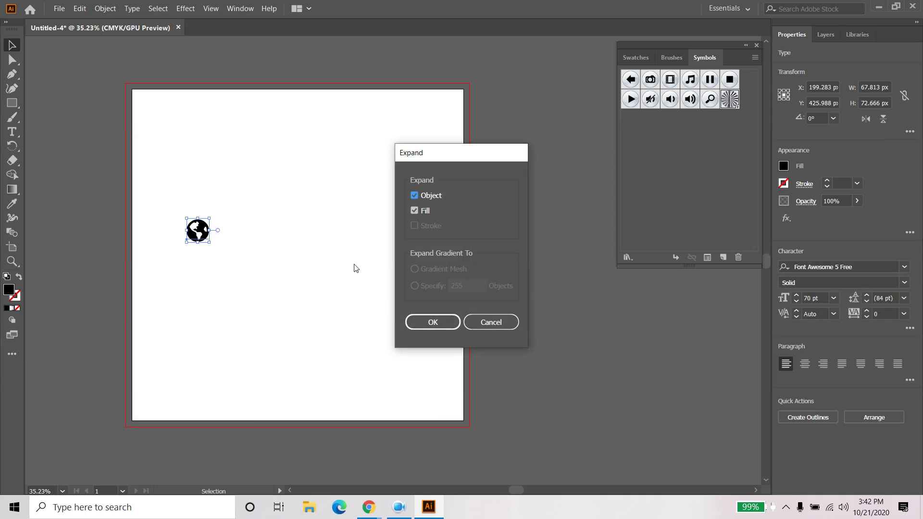
{"action": "left_click", "coordinate": [431, 324]}
{"action": "left_click", "coordinate": [296, 242]}
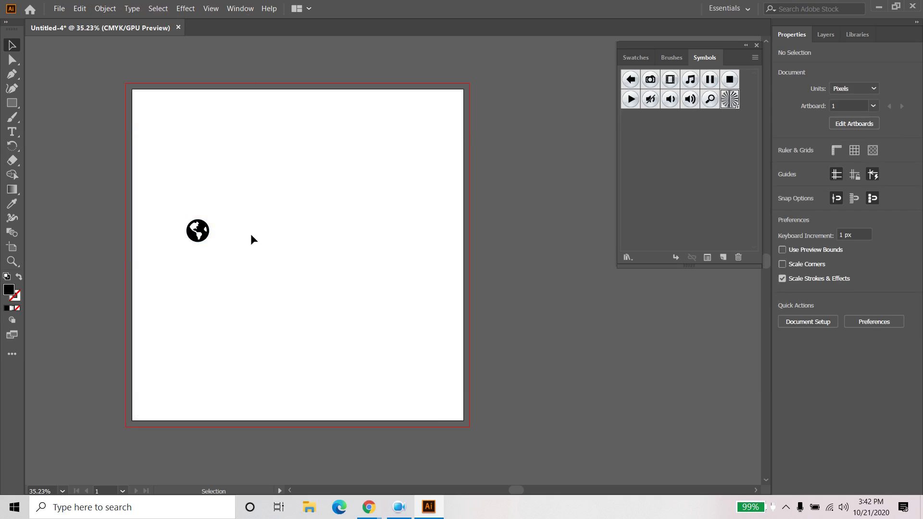
{"action": "left_click", "coordinate": [188, 231]}
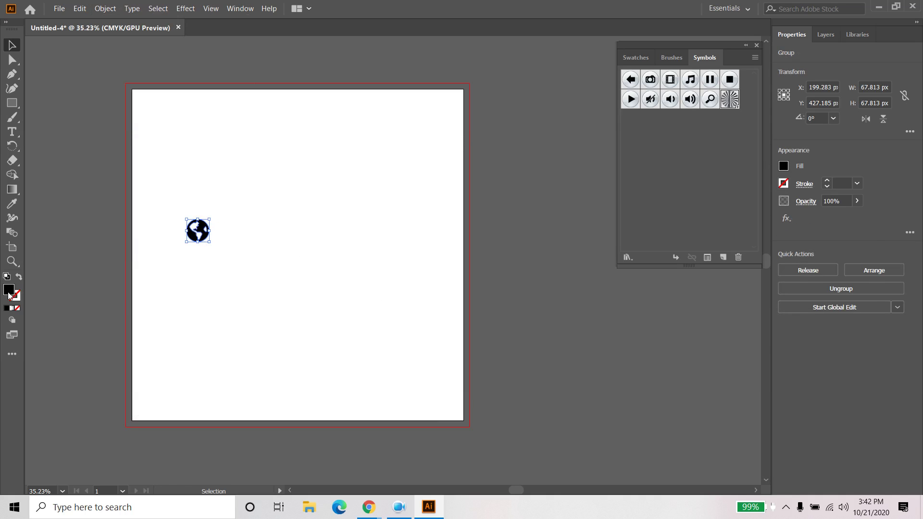
Step: Try a pink F294AF fill on the globe, then undo it
{"action": "double_click", "coordinate": [8, 291]}
{"action": "left_click", "coordinate": [583, 226]}
{"action": "left_click", "coordinate": [605, 187]}
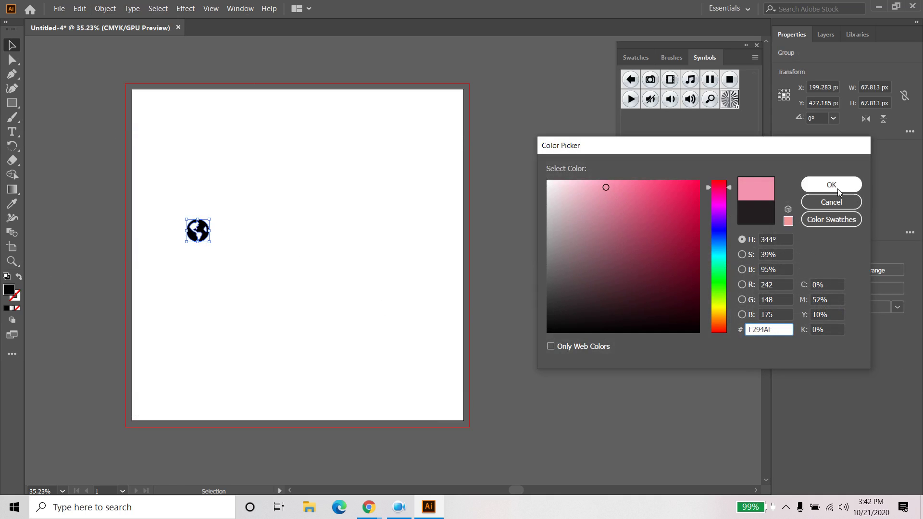
{"action": "left_click", "coordinate": [837, 187]}
{"action": "left_click", "coordinate": [339, 185]}
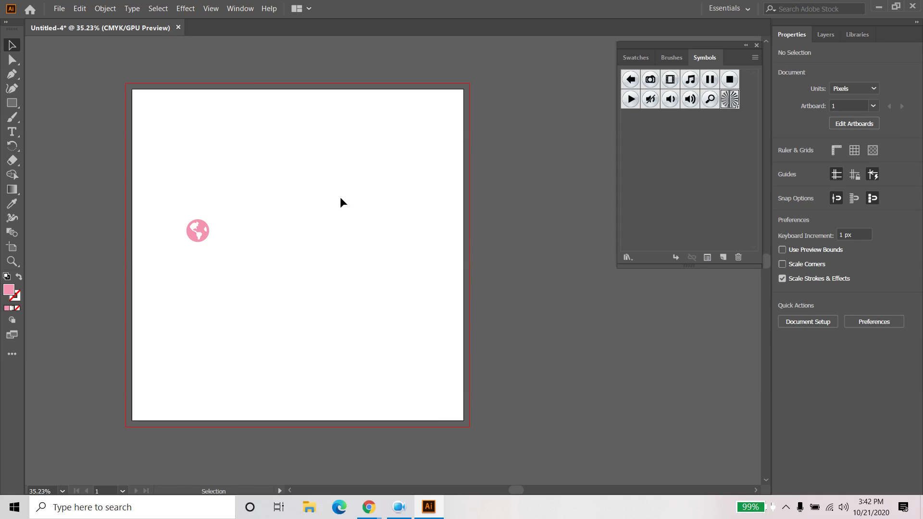
{"action": "key", "text": "ctrl+z"}
{"action": "key", "text": "ctrl+z"}
{"action": "key", "text": "ctrl+z"}
Step: Enlarge the globe to about 314 px and centre it on the artboard
{"action": "left_click", "coordinate": [207, 240]}
{"action": "left_click_drag", "start_coordinate": [210, 241], "coordinate": [250, 283]}
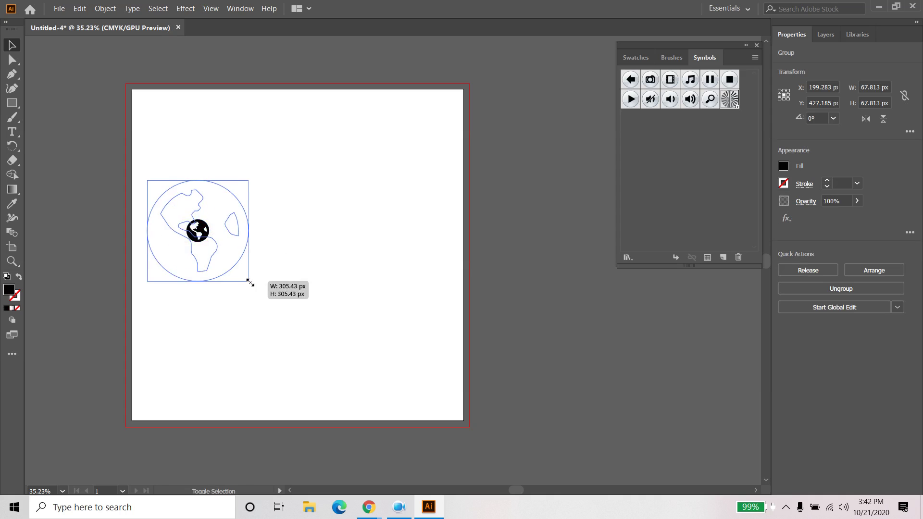
{"action": "mouse_move", "coordinate": [223, 232]}
{"action": "left_mouse_down"}
{"action": "mouse_move", "coordinate": [287, 231]}
{"action": "mouse_move", "coordinate": [304, 255]}
{"action": "left_mouse_up"}
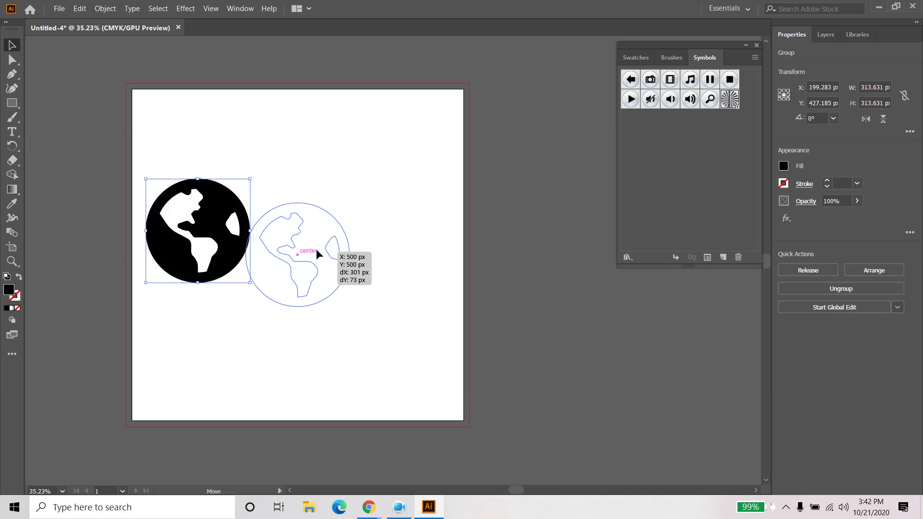
{"action": "left_click_drag", "start_coordinate": [304, 255], "coordinate": [317, 256]}
{"action": "left_click", "coordinate": [373, 217]}
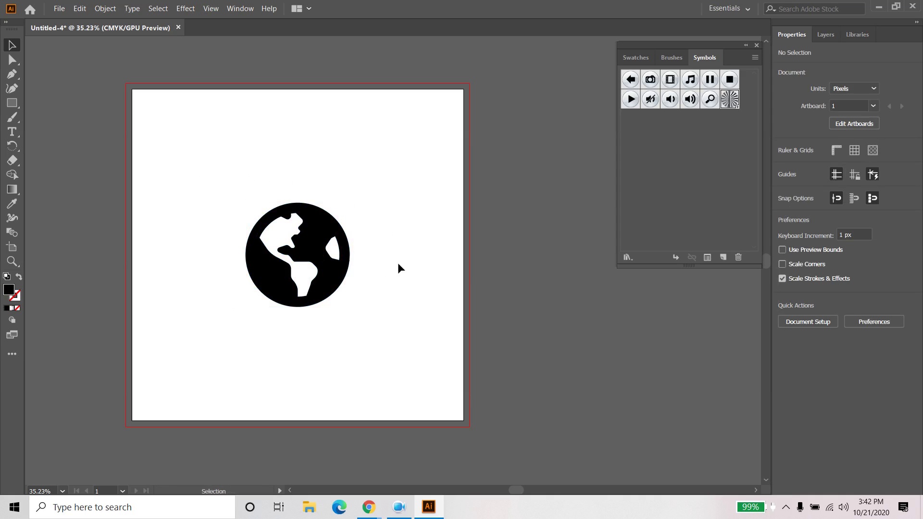
{"action": "left_click", "coordinate": [342, 273]}
Step: Create a new Graphic symbol named 'web site' from the globe
{"action": "left_click", "coordinate": [723, 257]}
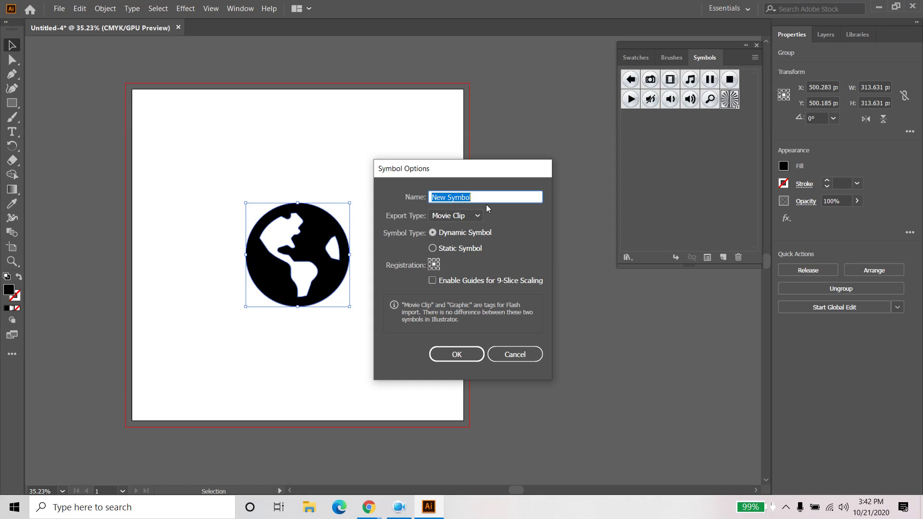
{"action": "type", "text": "web site"}
{"action": "left_click", "coordinate": [468, 215]}
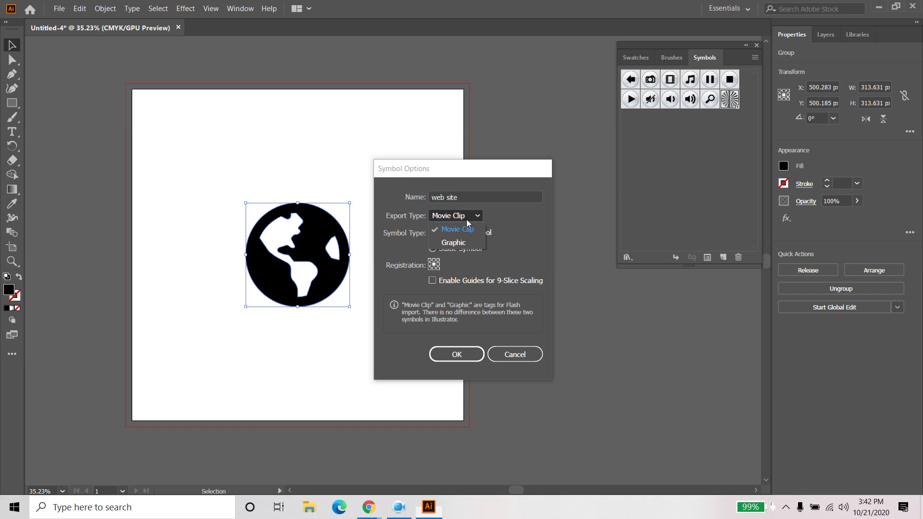
{"action": "left_click", "coordinate": [479, 225]}
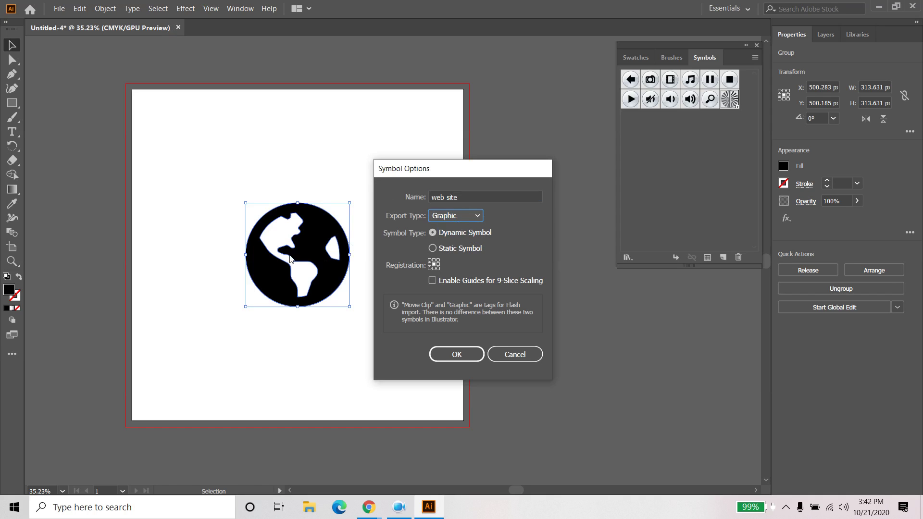
{"action": "left_click", "coordinate": [476, 356]}
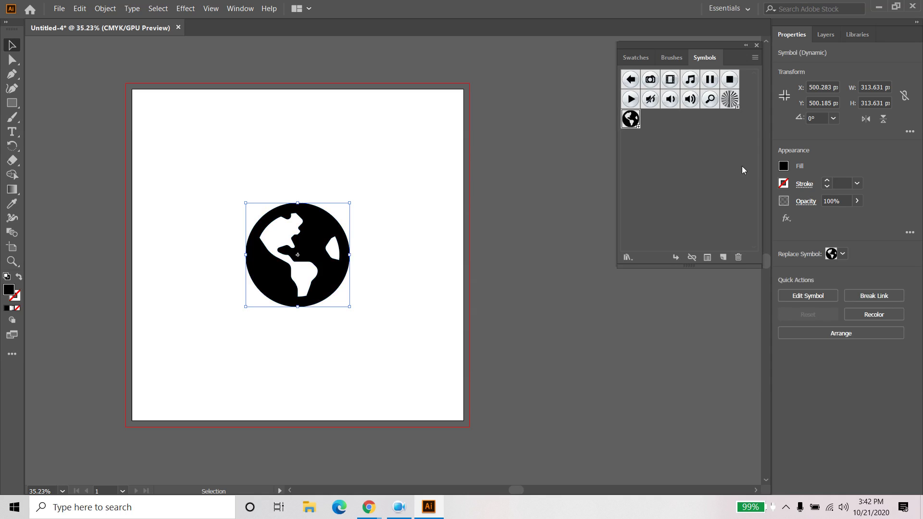
{"action": "left_click", "coordinate": [627, 257]}
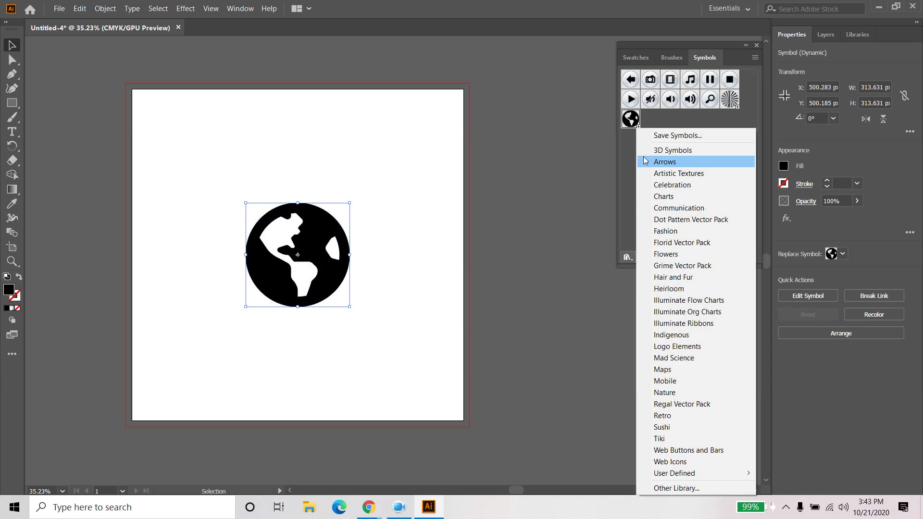
Step: Save the current symbols as a symbol library named 'website'
{"action": "left_click", "coordinate": [675, 136]}
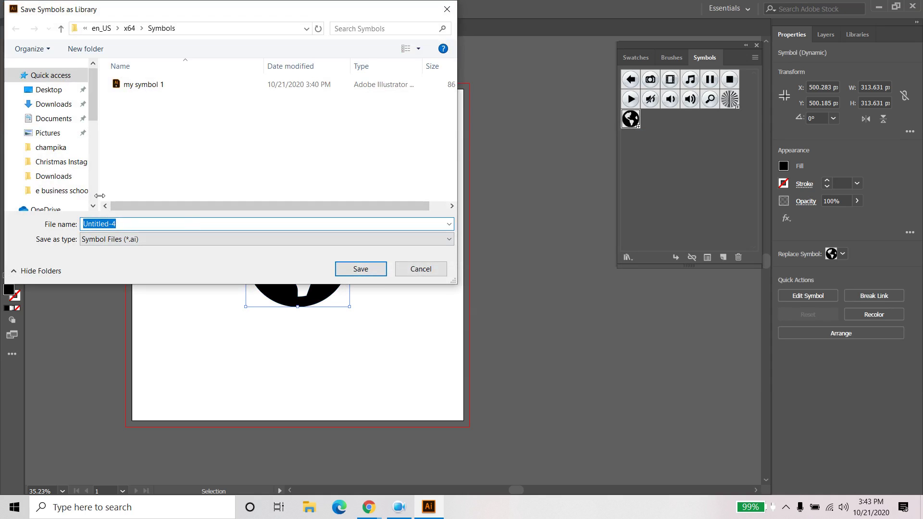
{"action": "type", "text": "website"}
{"action": "key", "text": "Return"}
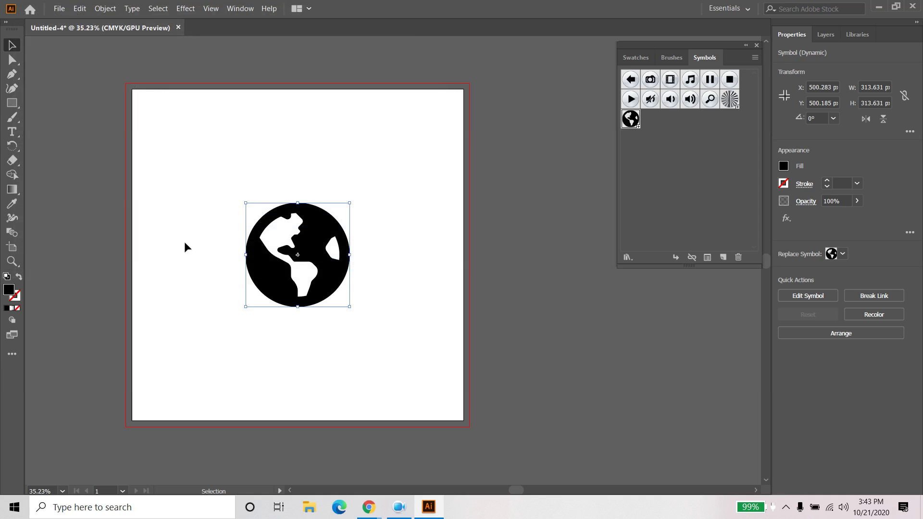
Step: Delete the globe symbol instance from the artboard
{"action": "left_click", "coordinate": [424, 235]}
{"action": "left_click", "coordinate": [297, 269]}
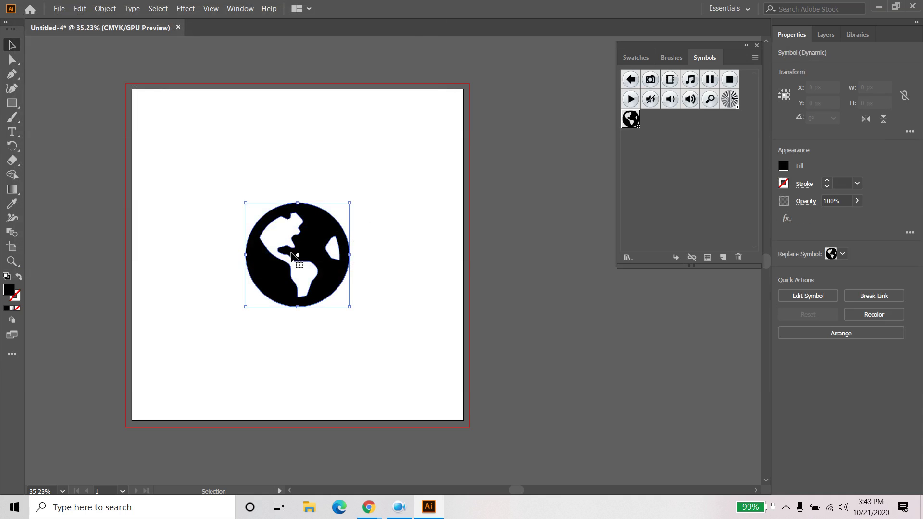
{"action": "key", "text": "Delete"}
Step: Reopen the User Defined 'website' library and place its globe on the artboard's left side
{"action": "left_click", "coordinate": [626, 257]}
{"action": "mouse_move", "coordinate": [674, 473]}
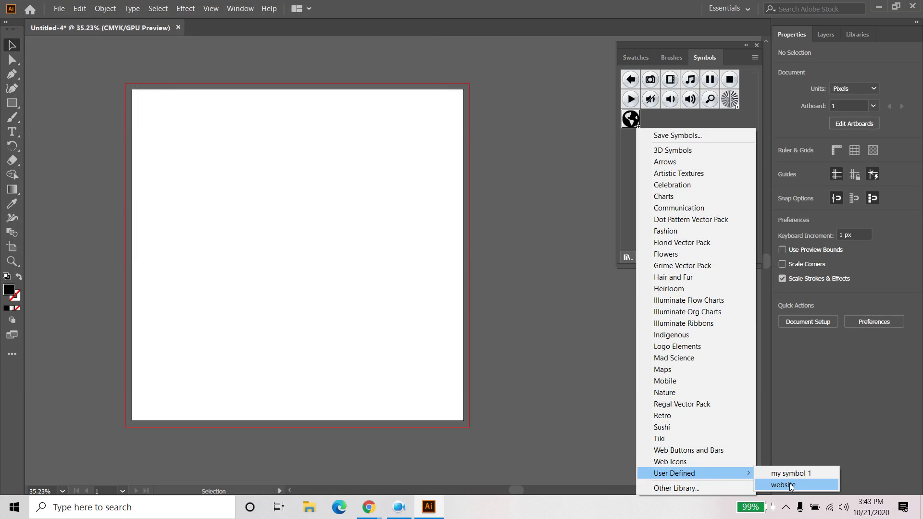
{"action": "left_click", "coordinate": [783, 485]}
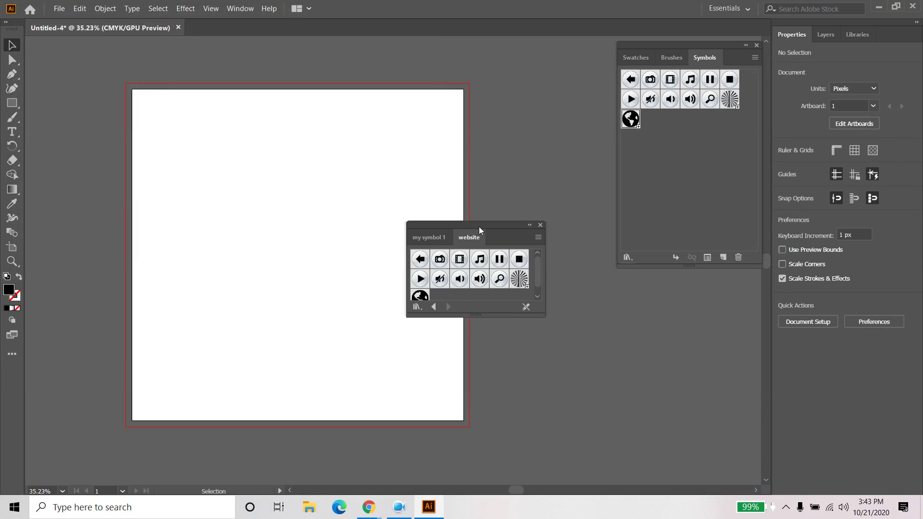
{"action": "left_click_drag", "start_coordinate": [456, 225], "coordinate": [498, 151]}
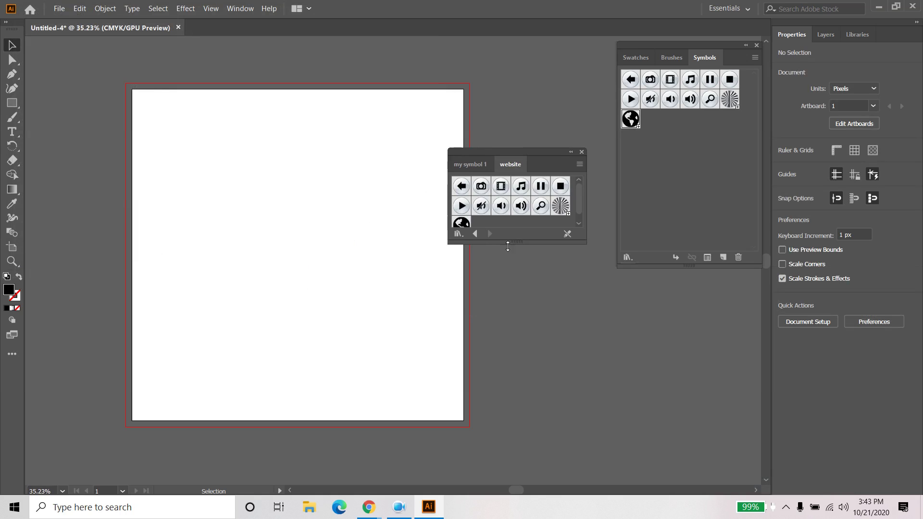
{"action": "left_click_drag", "start_coordinate": [504, 241], "coordinate": [503, 305]}
{"action": "left_click_drag", "start_coordinate": [461, 225], "coordinate": [219, 232]}
{"action": "left_click", "coordinate": [312, 236]}
{"action": "left_click", "coordinate": [257, 261]}
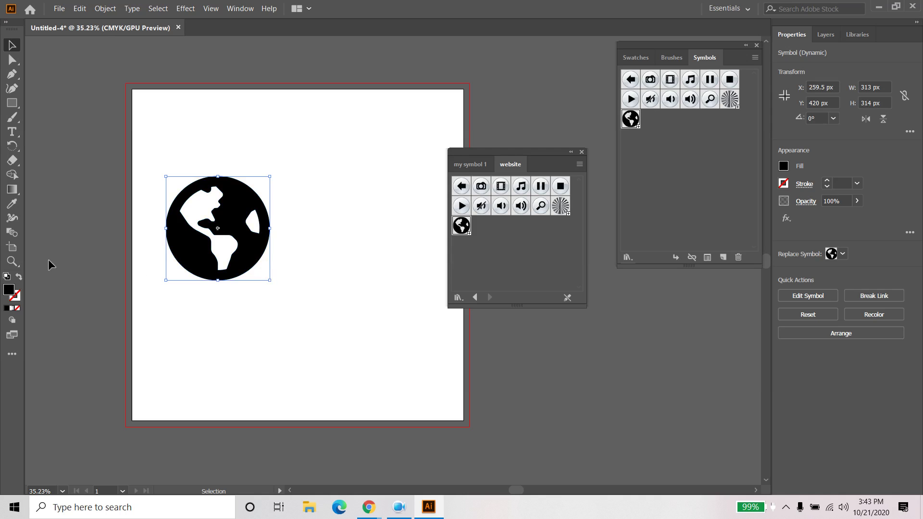
{"action": "left_click", "coordinate": [783, 166]}
Step: Edit the web site symbol definition, giving the globe a grey fill
{"action": "double_click", "coordinate": [229, 206]}
{"action": "left_click", "coordinate": [538, 271]}
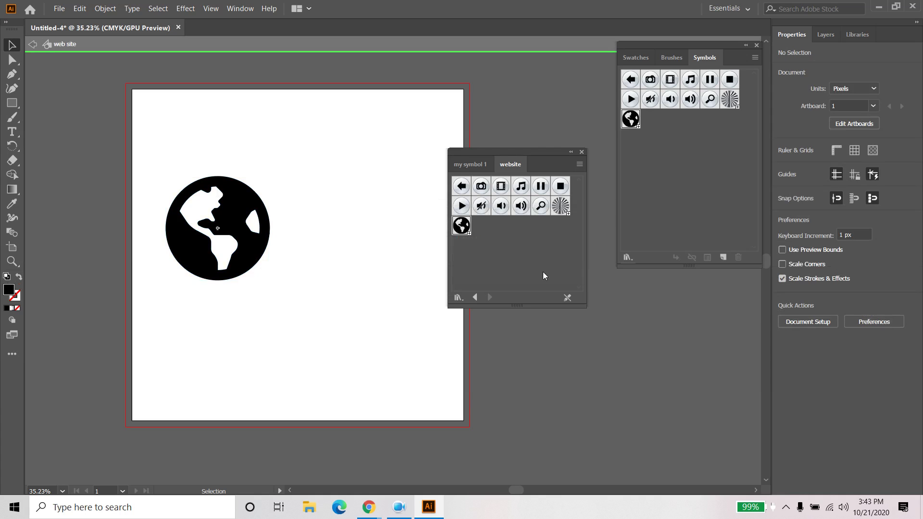
{"action": "left_click", "coordinate": [263, 216]}
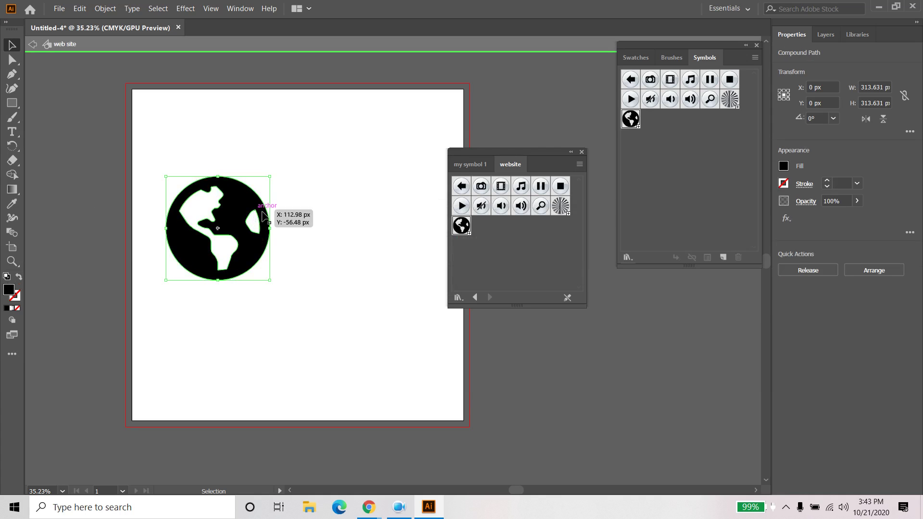
{"action": "left_click", "coordinate": [783, 168]}
{"action": "left_click", "coordinate": [720, 212]}
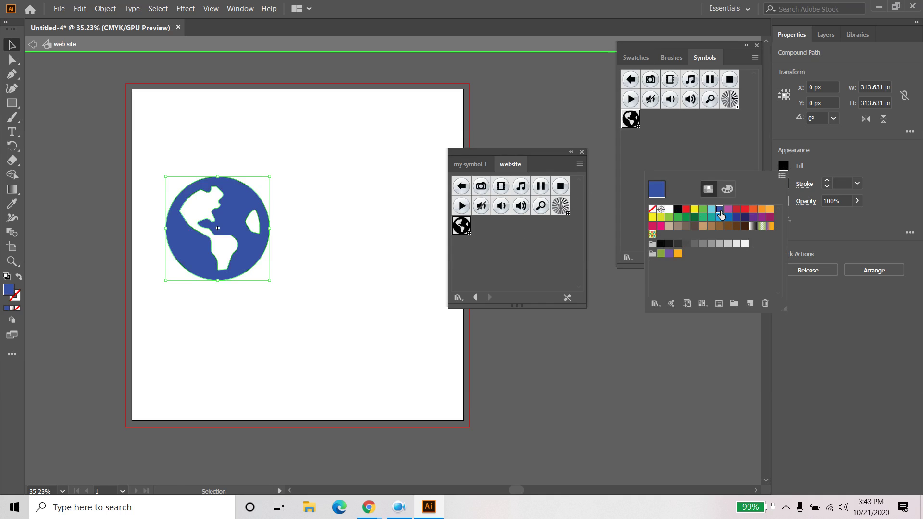
{"action": "left_click", "coordinate": [744, 217]}
{"action": "left_click", "coordinate": [769, 216]}
{"action": "left_click", "coordinate": [703, 244]}
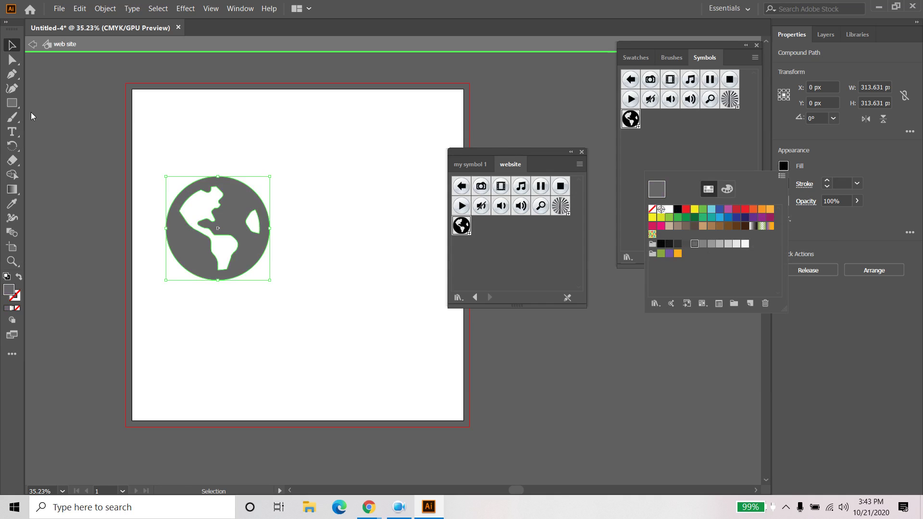
{"action": "double_click", "coordinate": [144, 128]}
Step: Delete the globe instance from the artboard and close the website symbol library
{"action": "left_click_drag", "start_coordinate": [333, 164], "coordinate": [163, 284]}
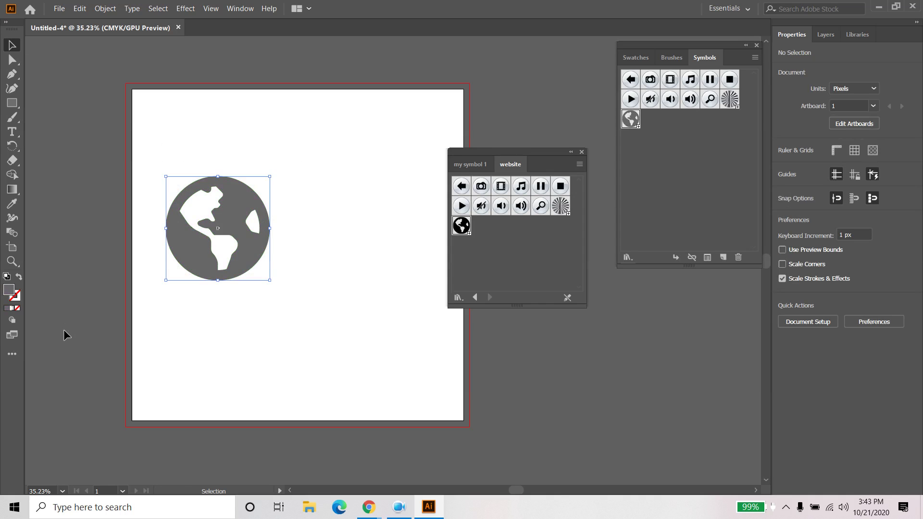
{"action": "key", "text": "Delete"}
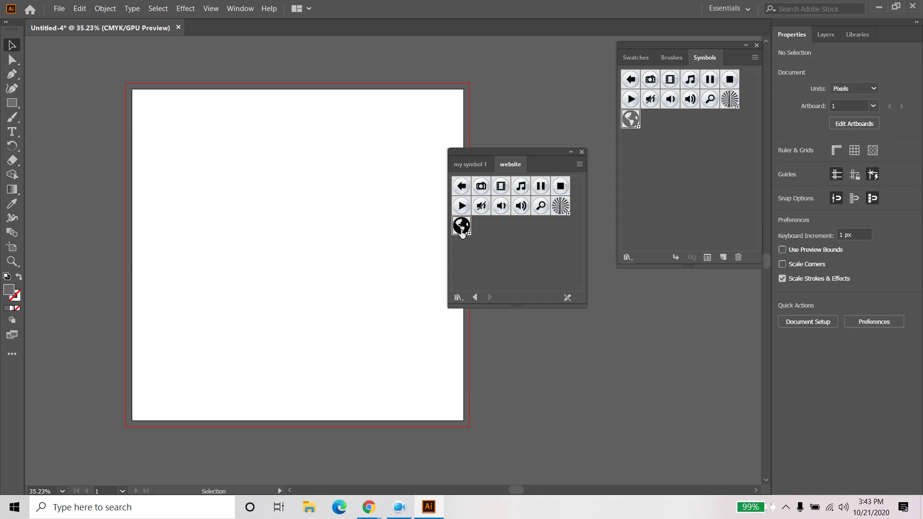
{"action": "left_click", "coordinate": [459, 298]}
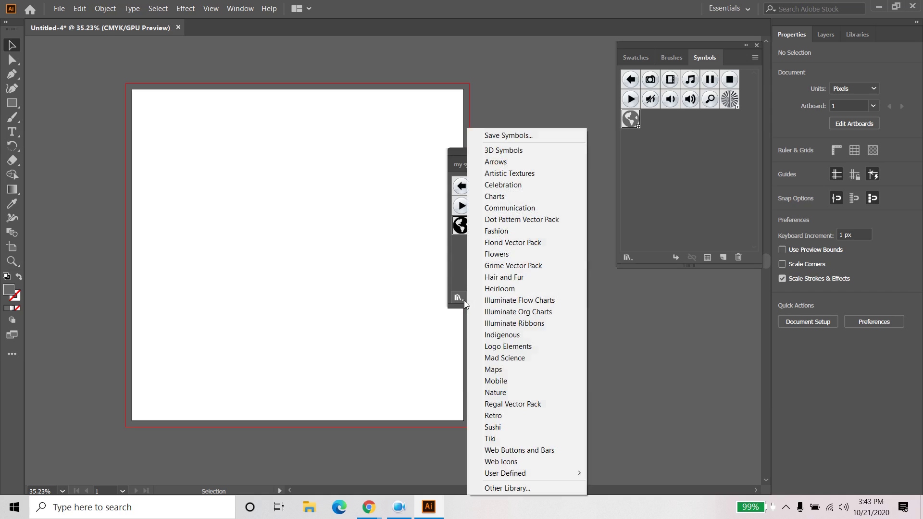
{"action": "mouse_move", "coordinate": [505, 473]}
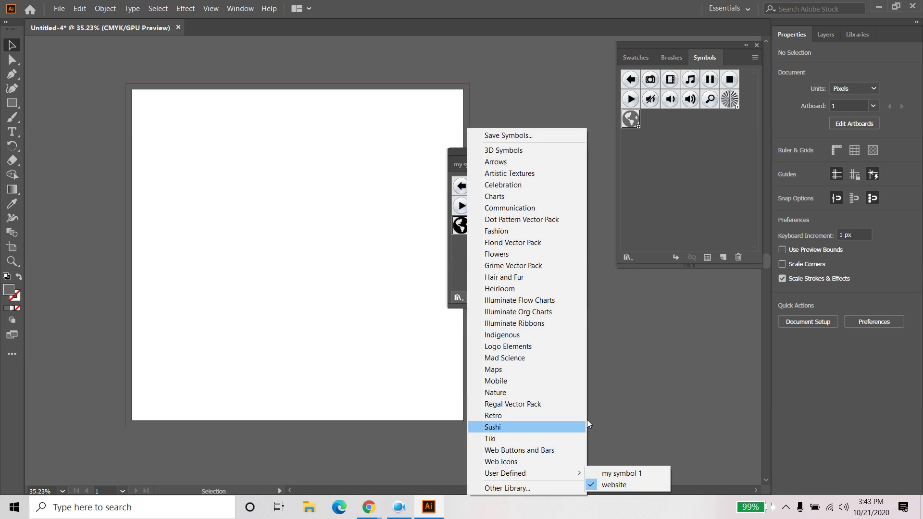
{"action": "left_click", "coordinate": [505, 96]}
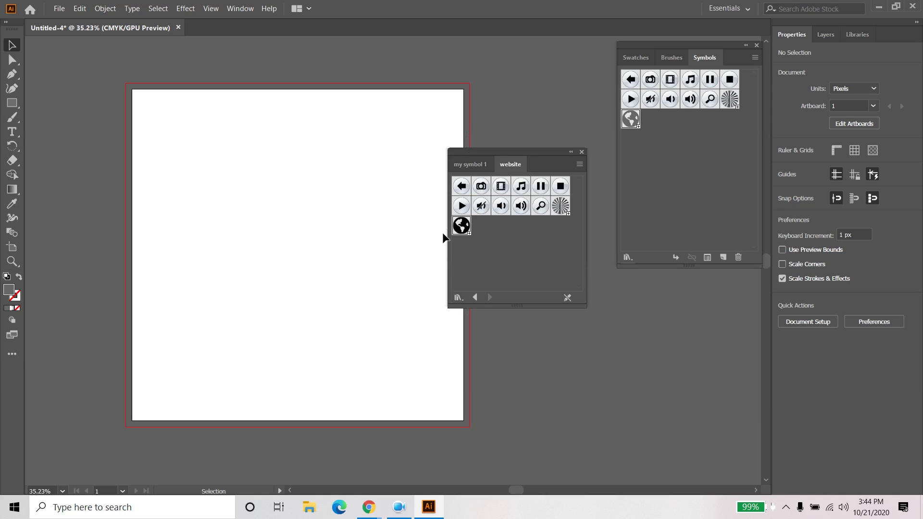
{"action": "left_click", "coordinate": [581, 152]}
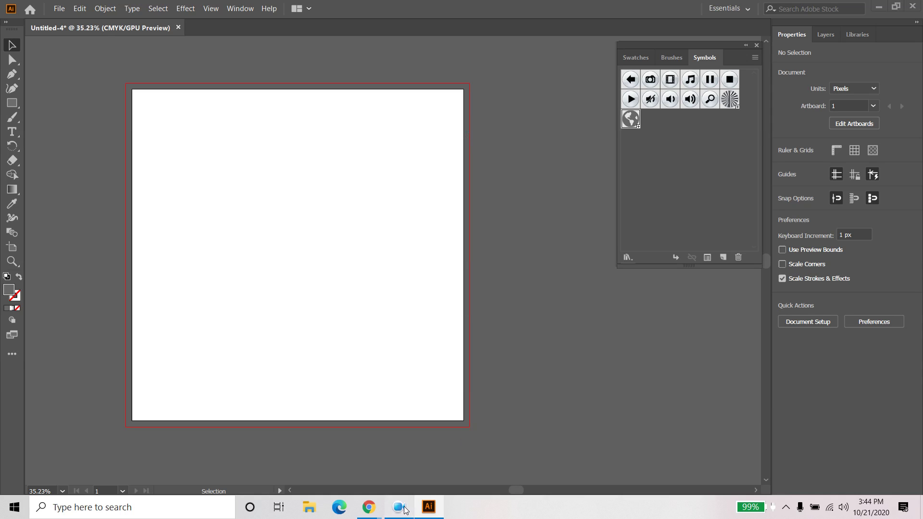